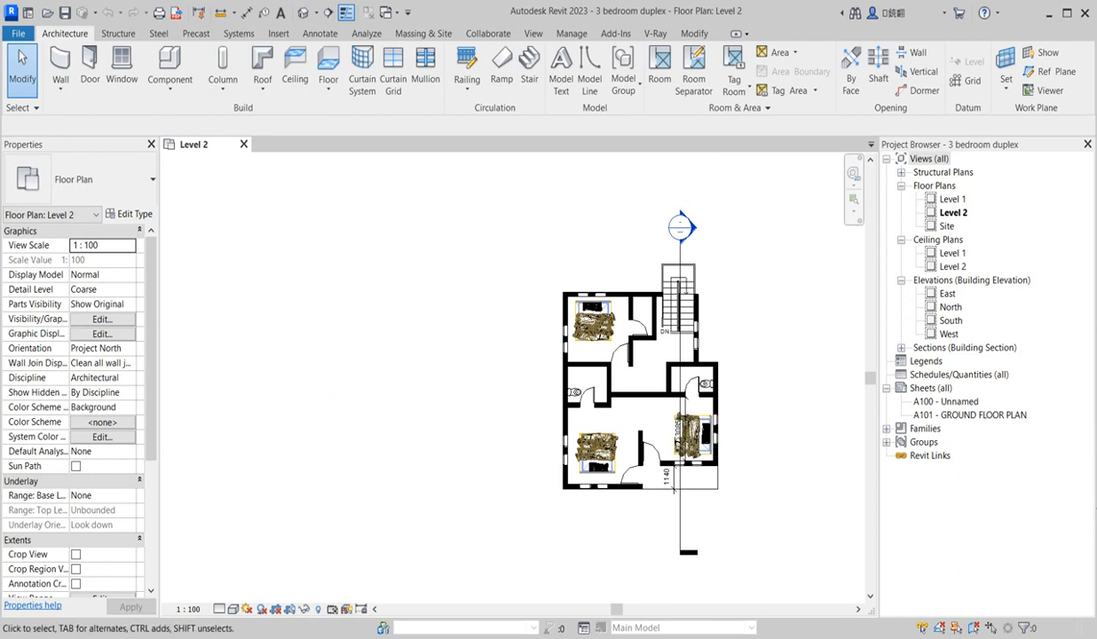
# Review the Level 1 floor plan, then return to the Level 2 floor plan.
pyautogui.doubleClick(947, 199)
pyautogui.scroll(2, 620, 365)
pyautogui.scroll(2, 648, 390)
pyautogui.scroll(-4, 685, 469)
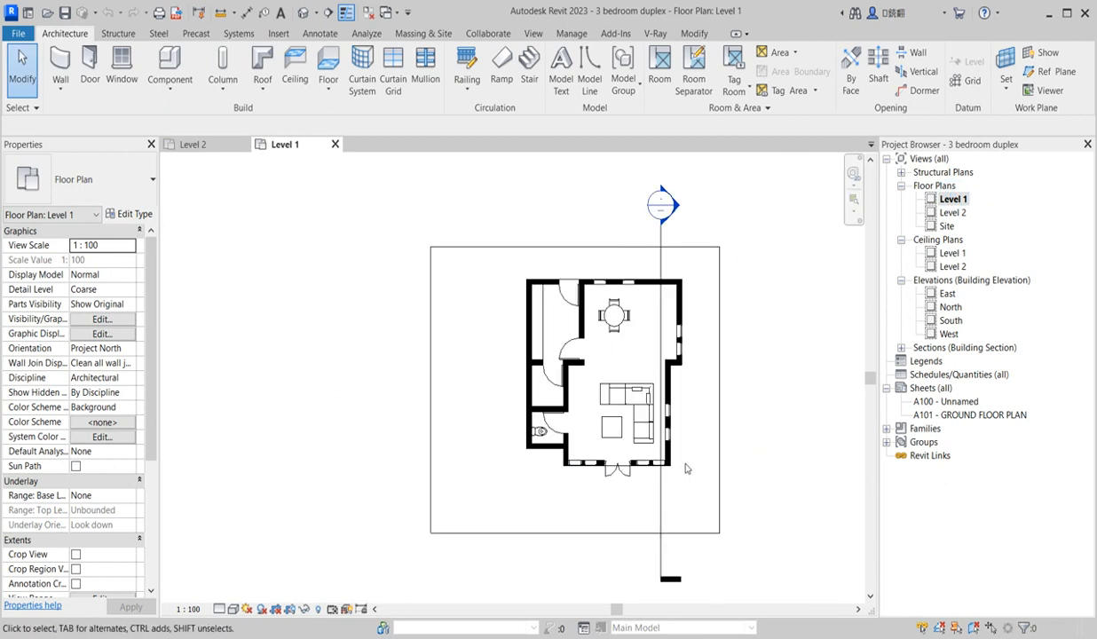
pyautogui.doubleClick(948, 213)
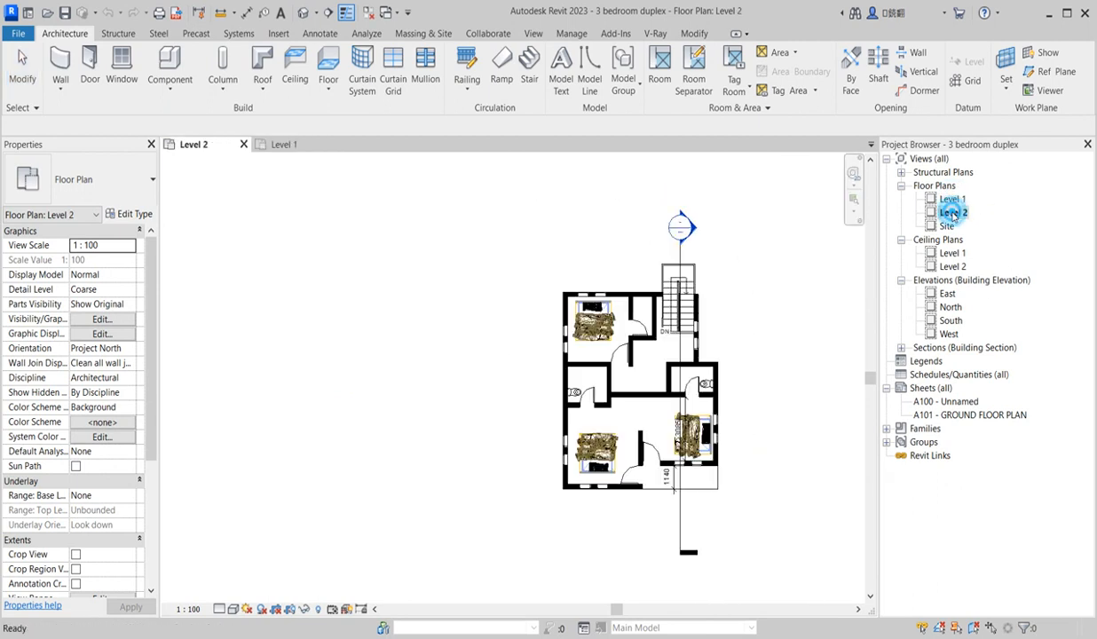
pyautogui.scroll(2, 661, 533)
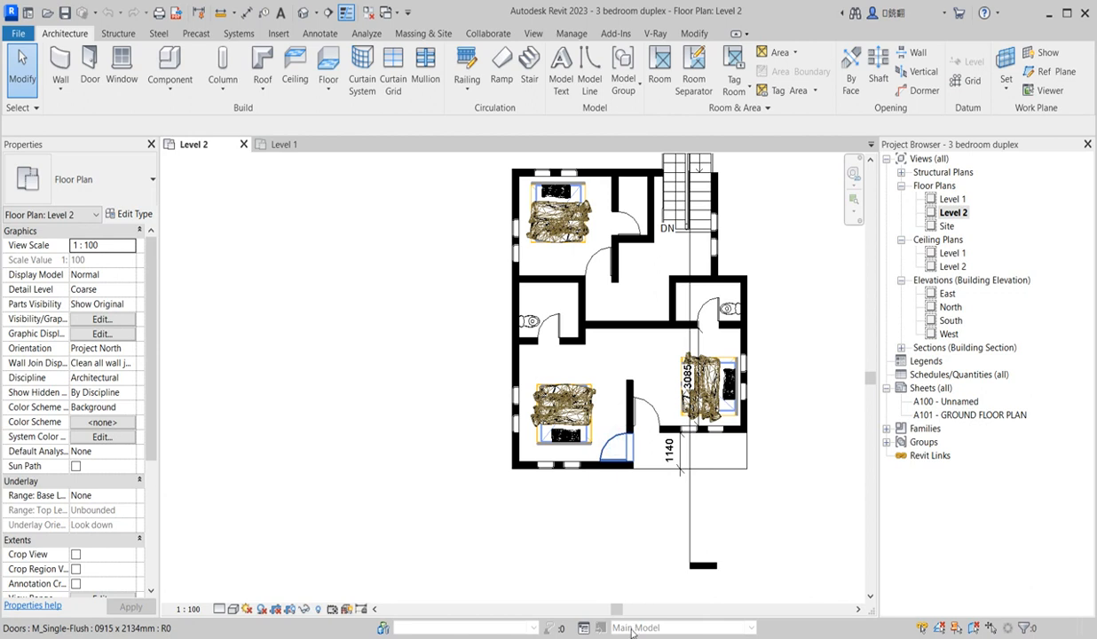
# Place two 0915 x 2134mm M_Single-Flush doors in the corridor wall, one into each lower bedroom, using Create Similar on an existing door.
pyautogui.click(616, 448)
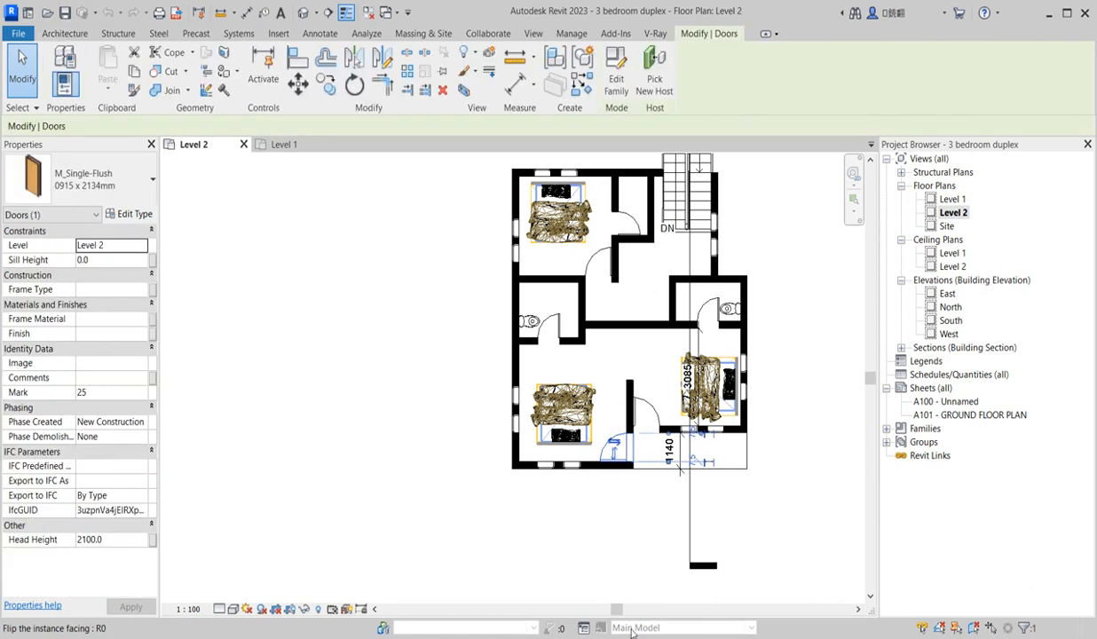
pyautogui.click(581, 87)
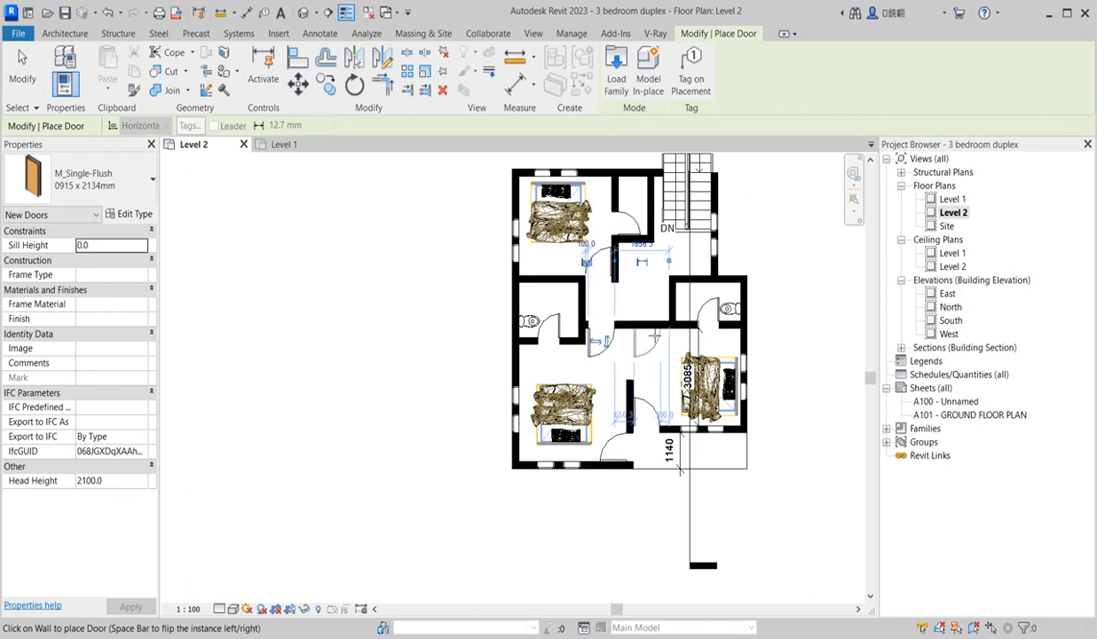
pyautogui.rightClick(652, 290)
pyautogui.click(685, 301)
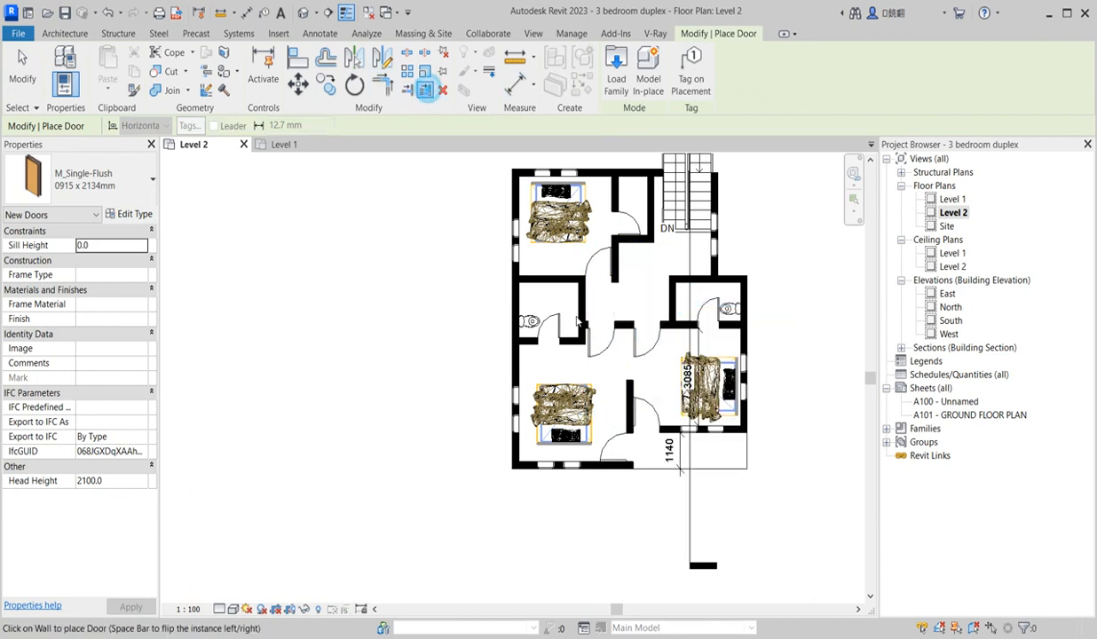
# Extend the partition wall between the two lower bedrooms up to the corridor wall.
pyautogui.press('Escape')
pyautogui.click(630, 404)
pyautogui.scroll(2, 635, 295)
pyautogui.rightClick(632, 279)
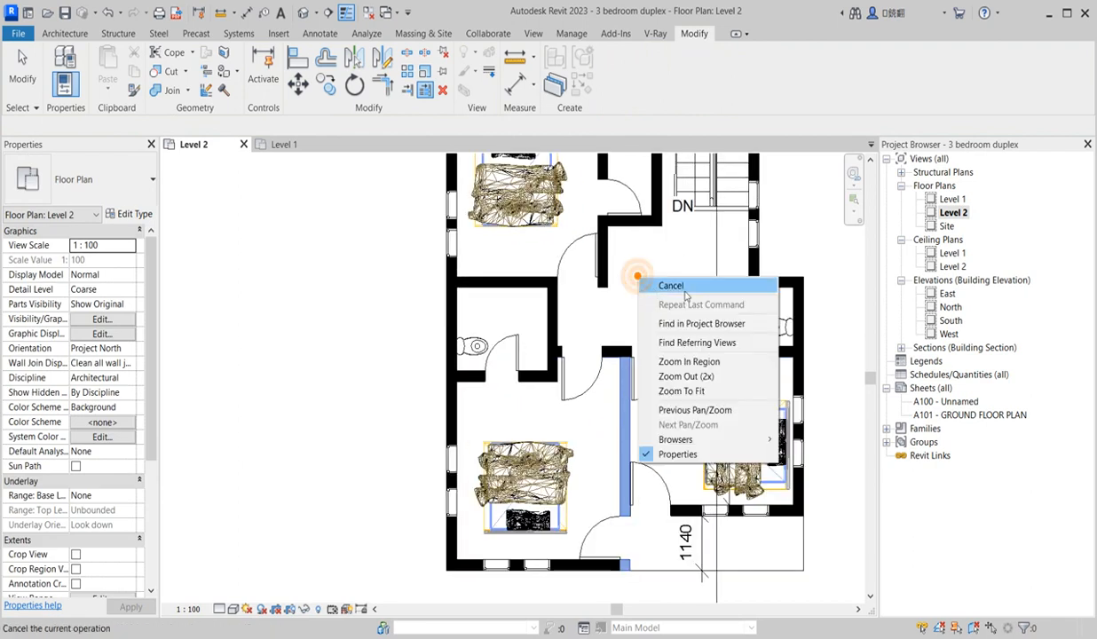
pyautogui.click(661, 286)
pyautogui.rightClick(632, 270)
pyautogui.click(665, 281)
pyautogui.scroll(3, 583, 309)
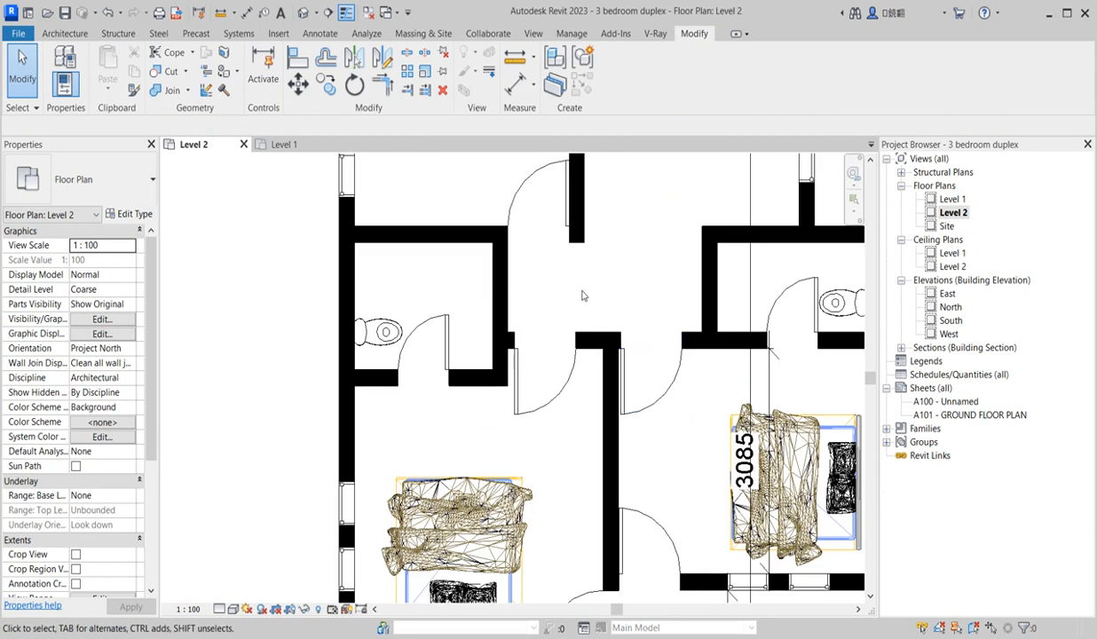
# Flip the lower-left bedroom's corridor door so that its leaf hangs on the partition-wall side.
pyautogui.scroll(-3, 582, 354)
pyautogui.click(572, 354)
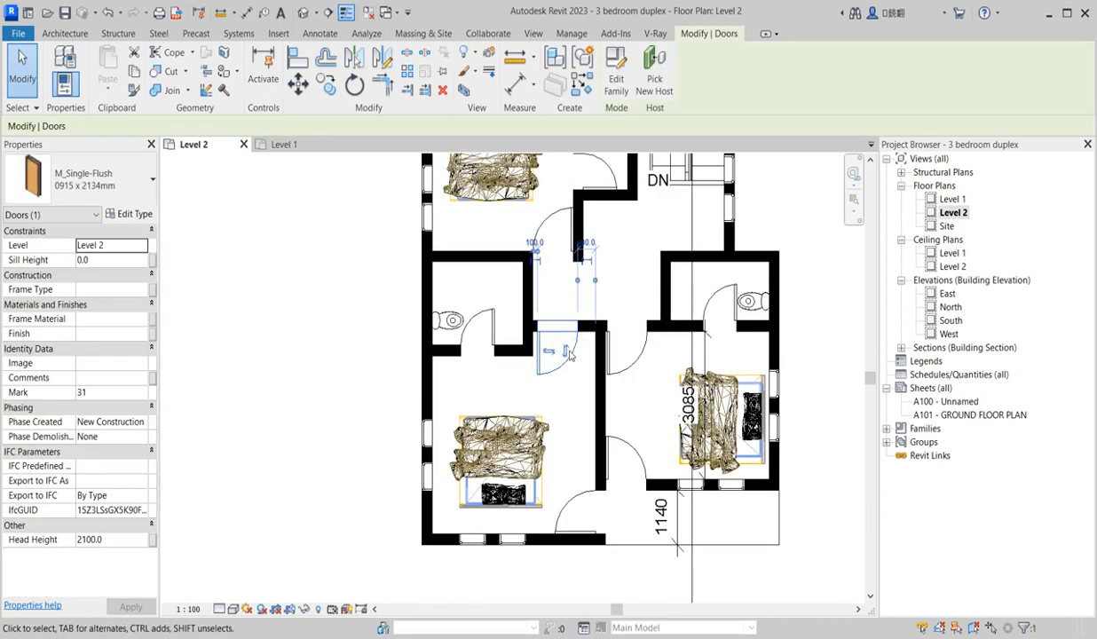
pyautogui.click(549, 353)
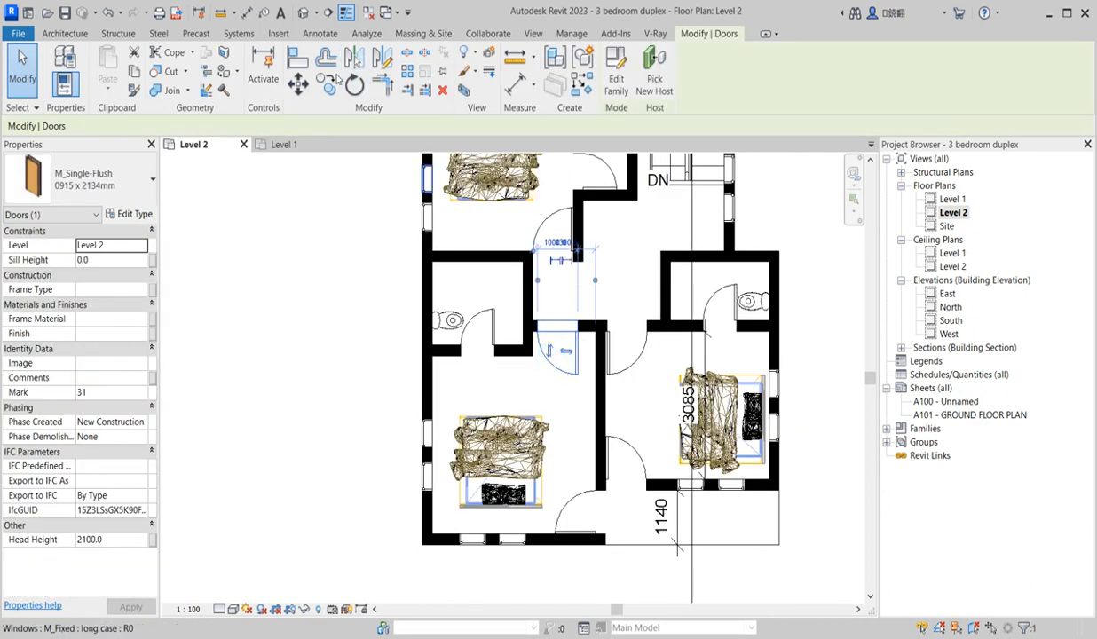
# Align the corridor doors of the two lower bedrooms with the adjoining faces of the partition wall between them.
pyautogui.click(298, 59)
pyautogui.click(593, 376)
pyautogui.click(576, 377)
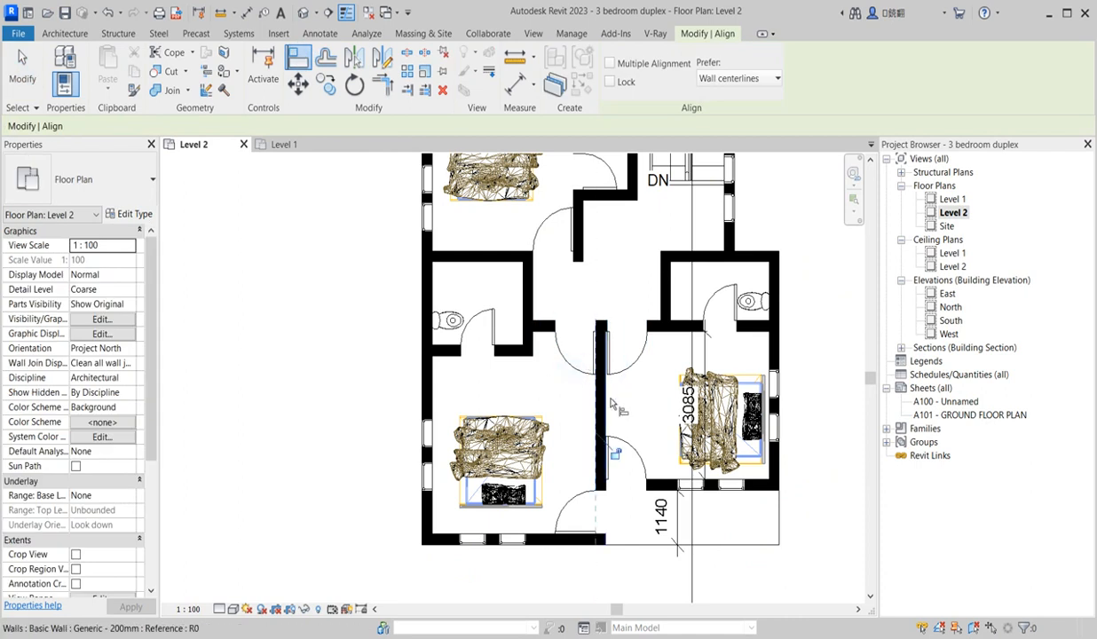
pyautogui.scroll(3, 608, 402)
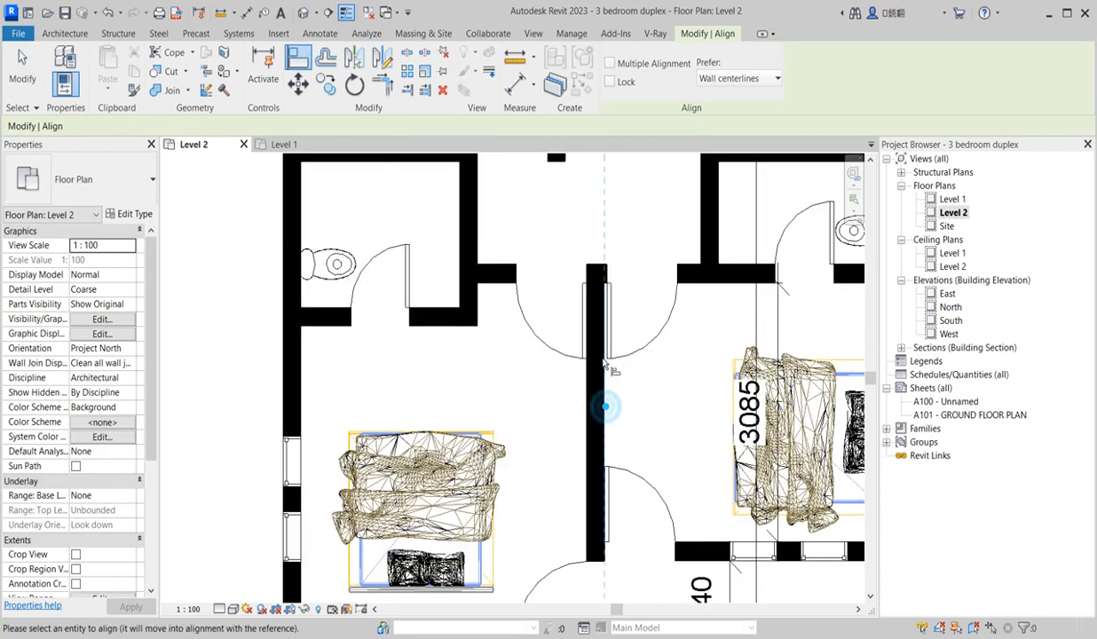
pyautogui.scroll(-6, 608, 413)
pyautogui.rightClick(674, 270)
pyautogui.press('Escape')
# Align the outer face of the upper bedroom's bathroom wall with the near edge of the staircase.
pyautogui.scroll(5, 643, 317)
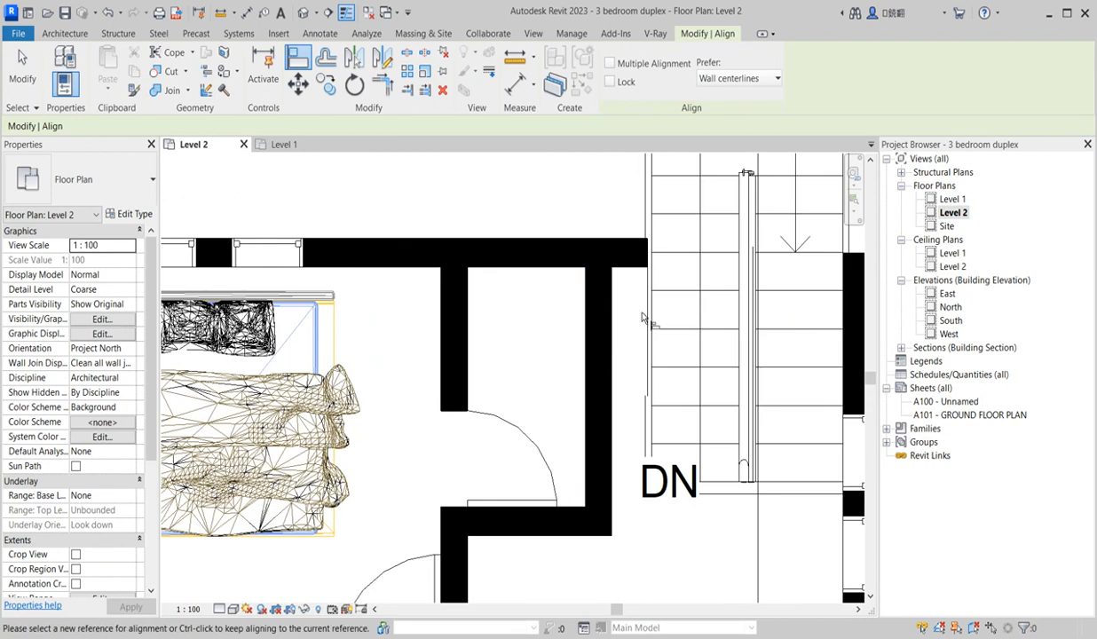
pyautogui.click(647, 323)
pyautogui.press('Escape')
pyautogui.click(644, 324)
pyautogui.click(608, 354)
pyautogui.scroll(-4, 608, 344)
pyautogui.scroll(-3, 609, 347)
pyautogui.scroll(2, 710, 284)
pyautogui.rightClick(729, 275)
pyautogui.click(798, 309)
pyautogui.rightClick(730, 269)
pyautogui.click(778, 274)
# Place a 540 x 360mm WC w Cistern (5) against the exterior wall of the upper bedroom's bathroom, matching the existing toilet.
pyautogui.scroll(3, 677, 428)
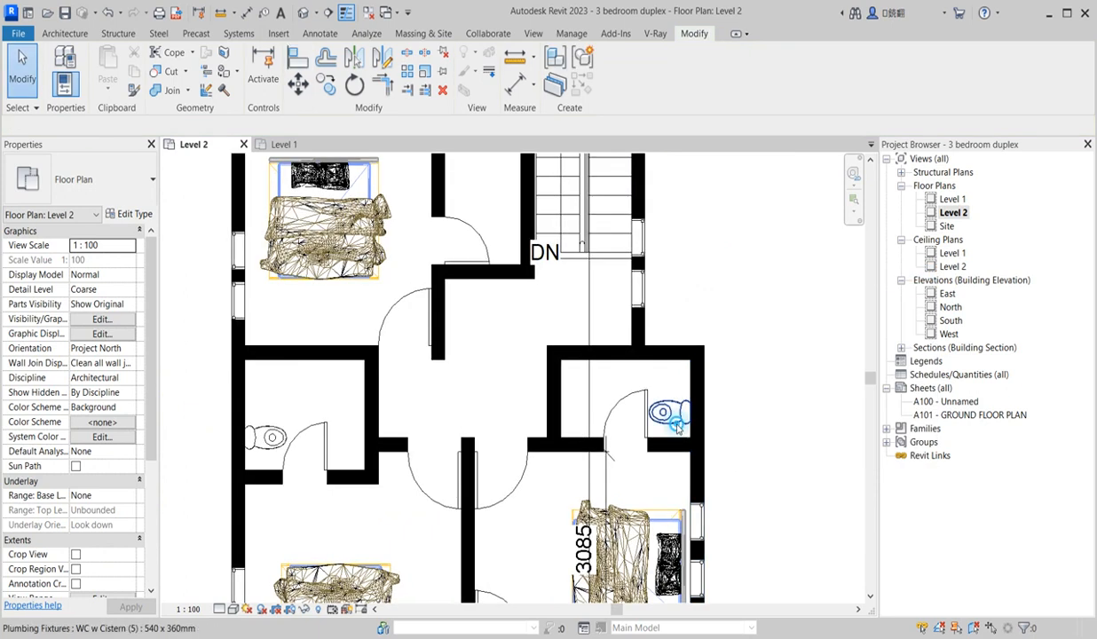
pyautogui.click(677, 429)
pyautogui.click(572, 85)
pyautogui.scroll(-3, 496, 410)
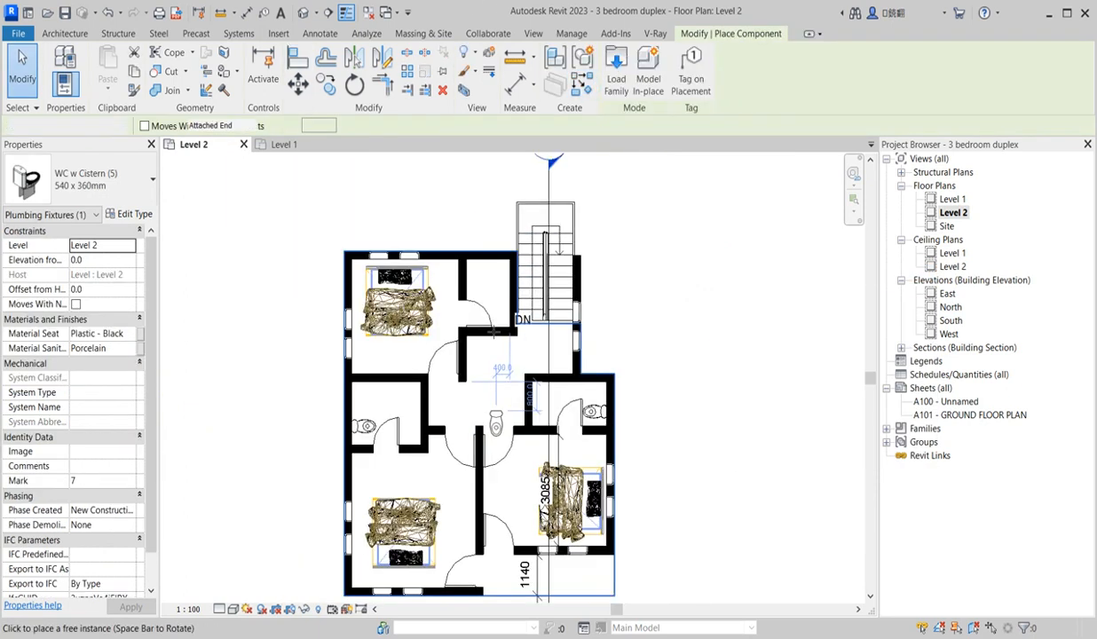
pyautogui.scroll(2, 495, 271)
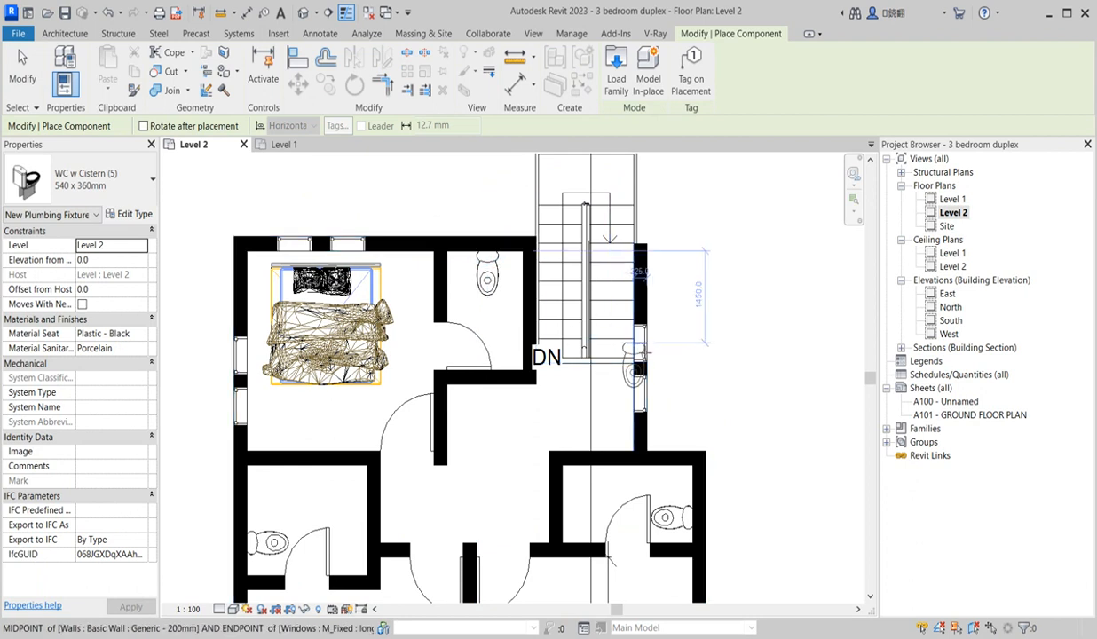
pyautogui.scroll(-2, 621, 319)
pyautogui.press('Escape')
pyautogui.press('Escape')
pyautogui.scroll(2, 678, 315)
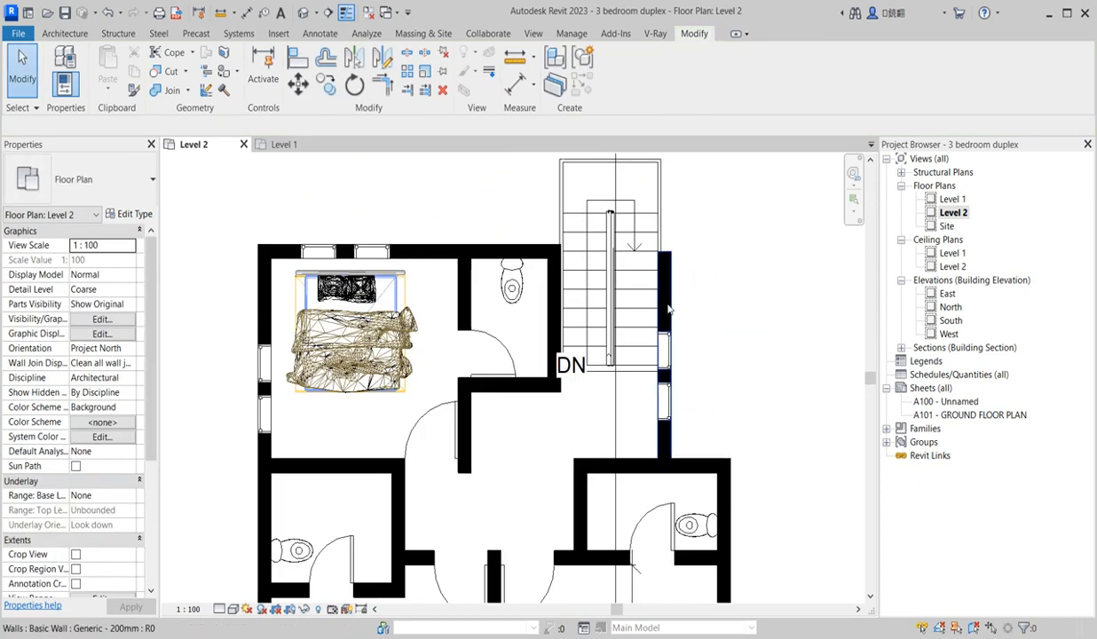
pyautogui.scroll(-2, 689, 330)
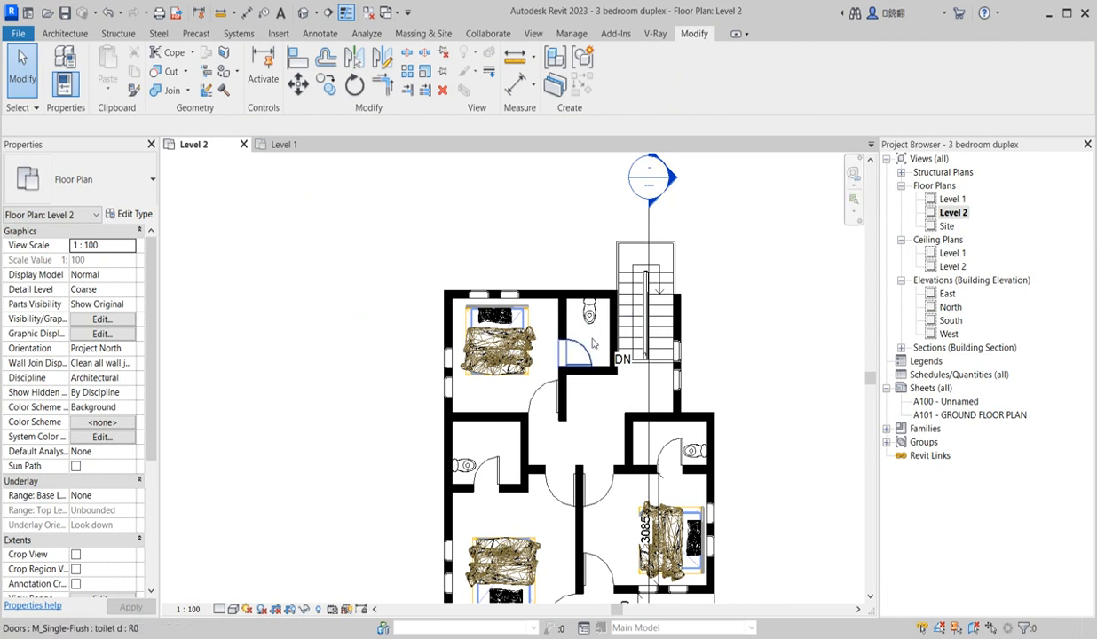
# Open the Section 1 view from its section line on the Level 1 floor plan.
pyautogui.doubleClick(952, 200)
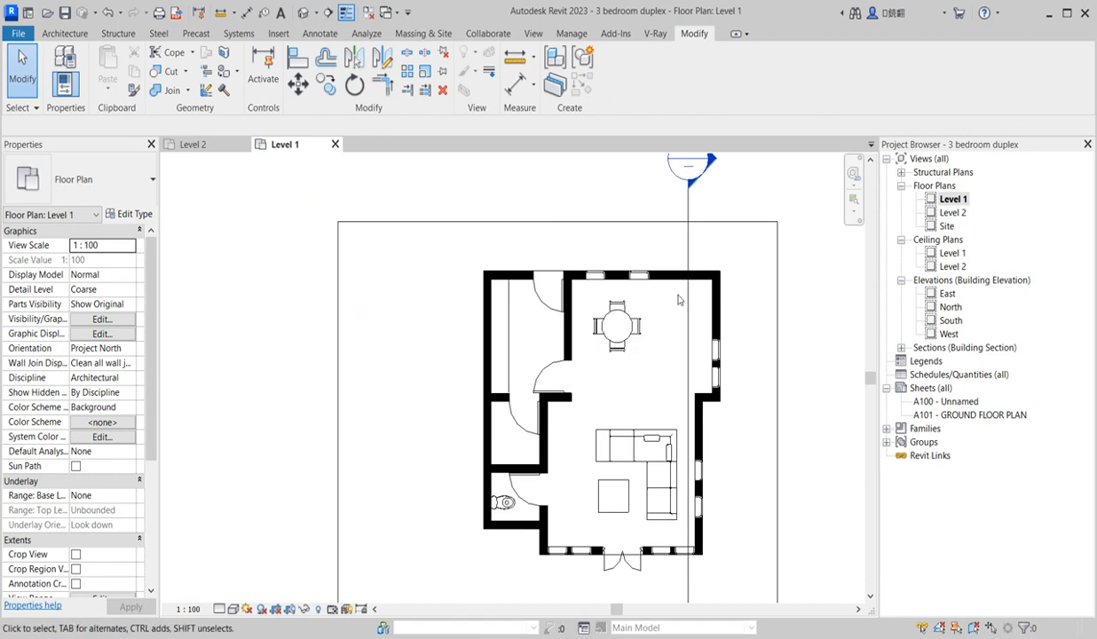
pyautogui.scroll(-3, 649, 338)
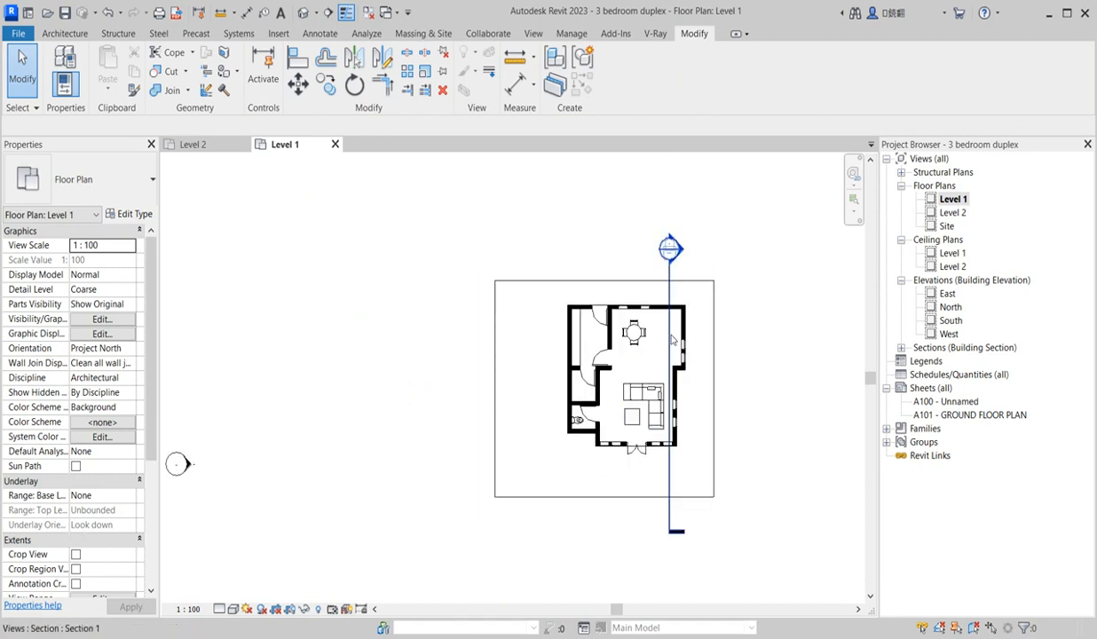
pyautogui.click(670, 325)
pyautogui.rightClick(683, 273)
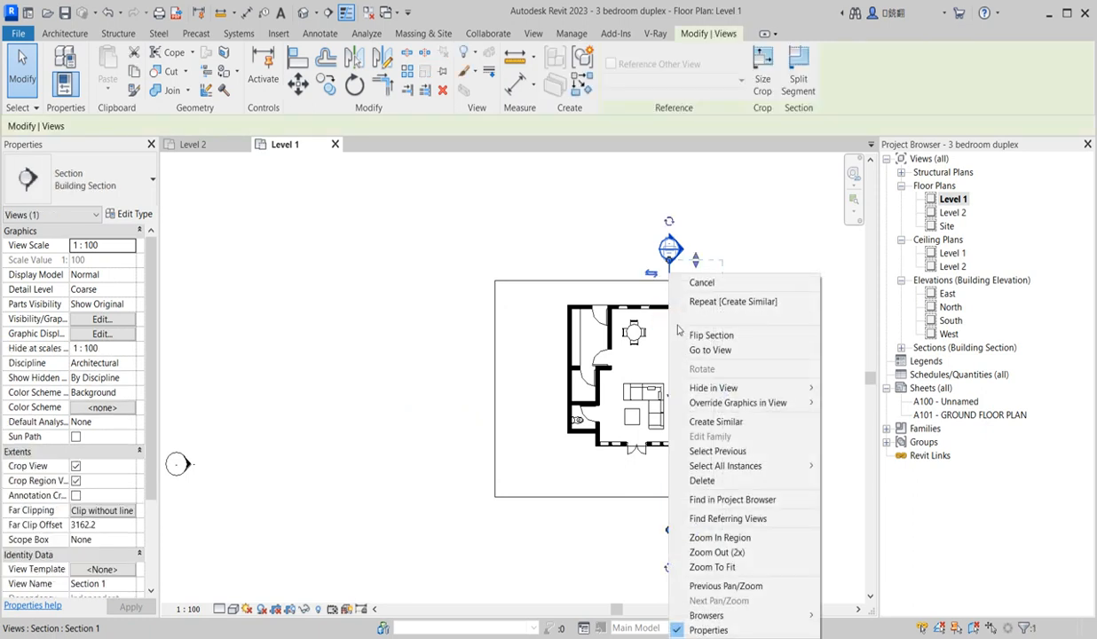
pyautogui.click(719, 350)
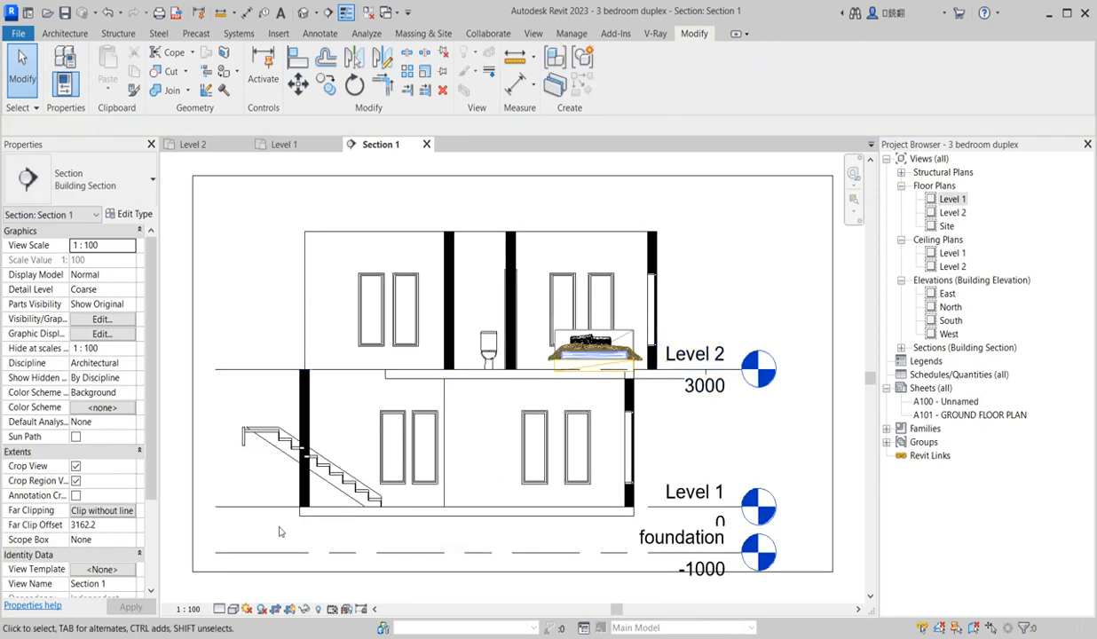
# Change the staircase type to Cast-In-Place Monolithic Stair.
pyautogui.click(327, 483)
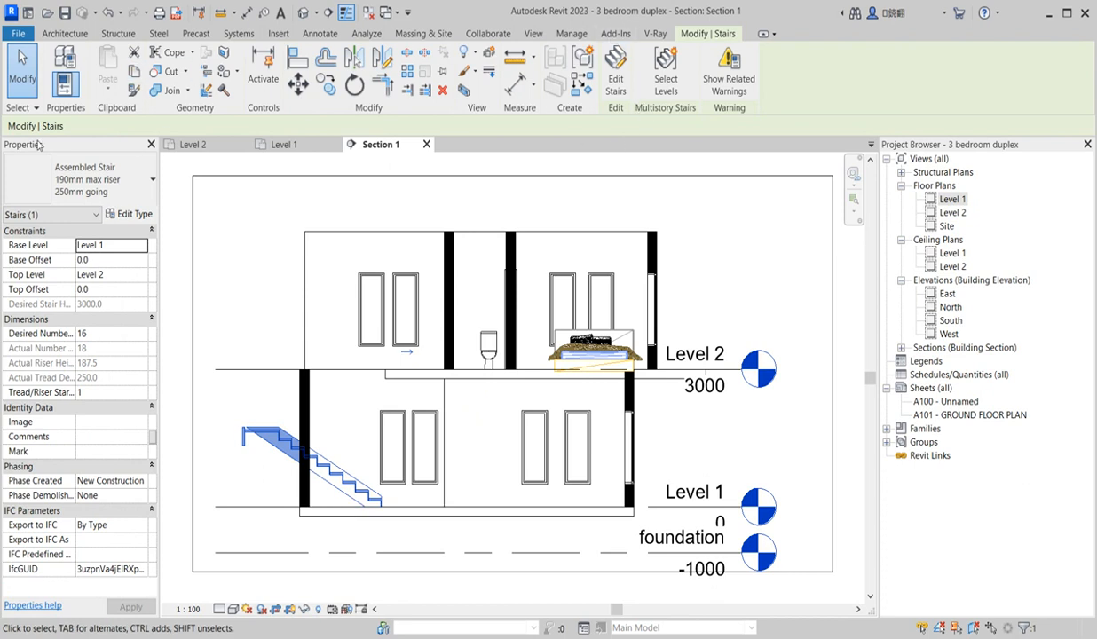
pyautogui.click(129, 180)
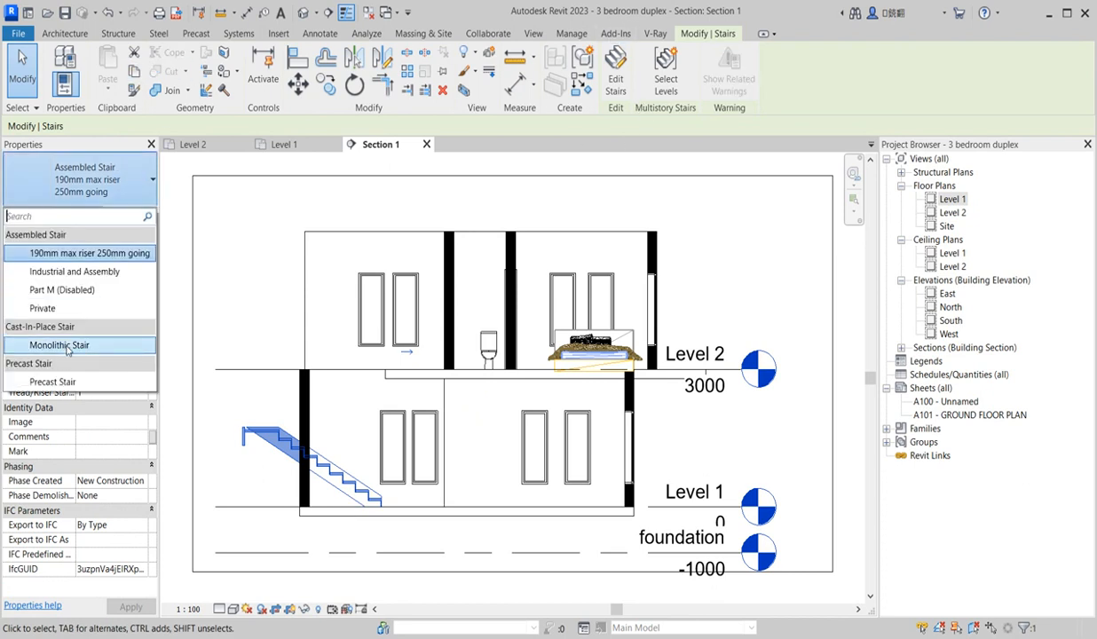
pyautogui.click(66, 346)
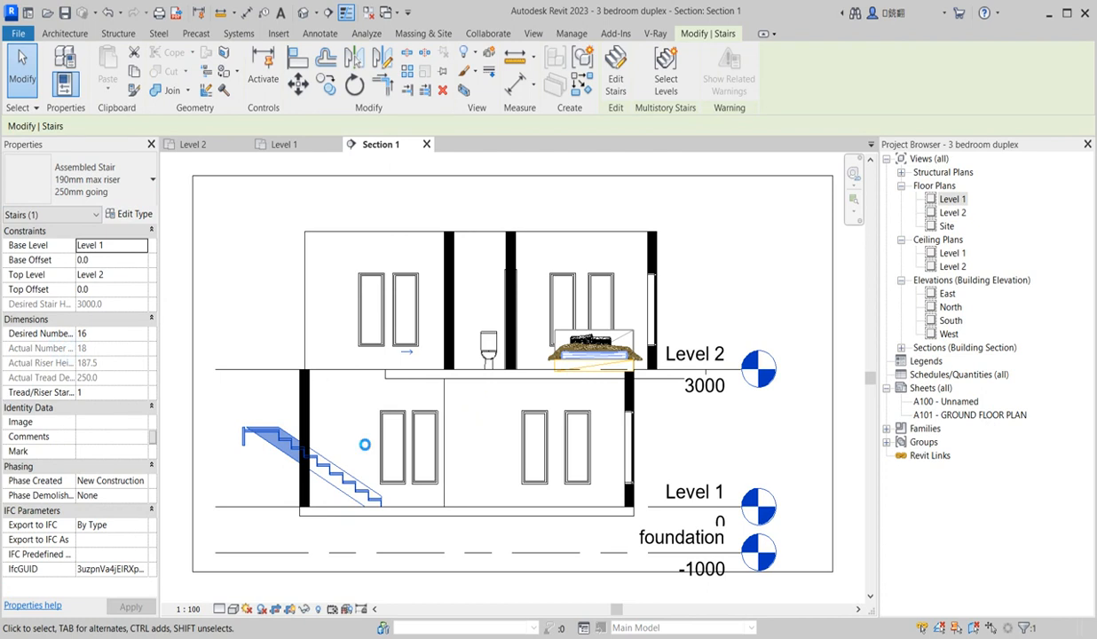
# Reveal the hidden elements on the Level 1 floor plan and unhide the staircase.
pyautogui.doubleClick(950, 200)
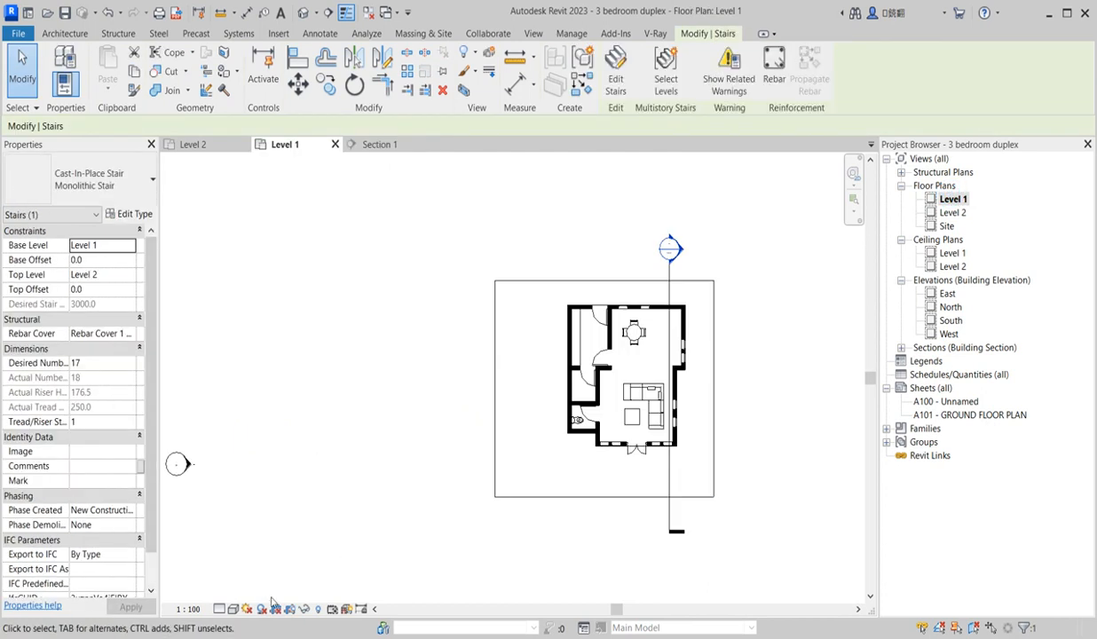
pyautogui.click(319, 610)
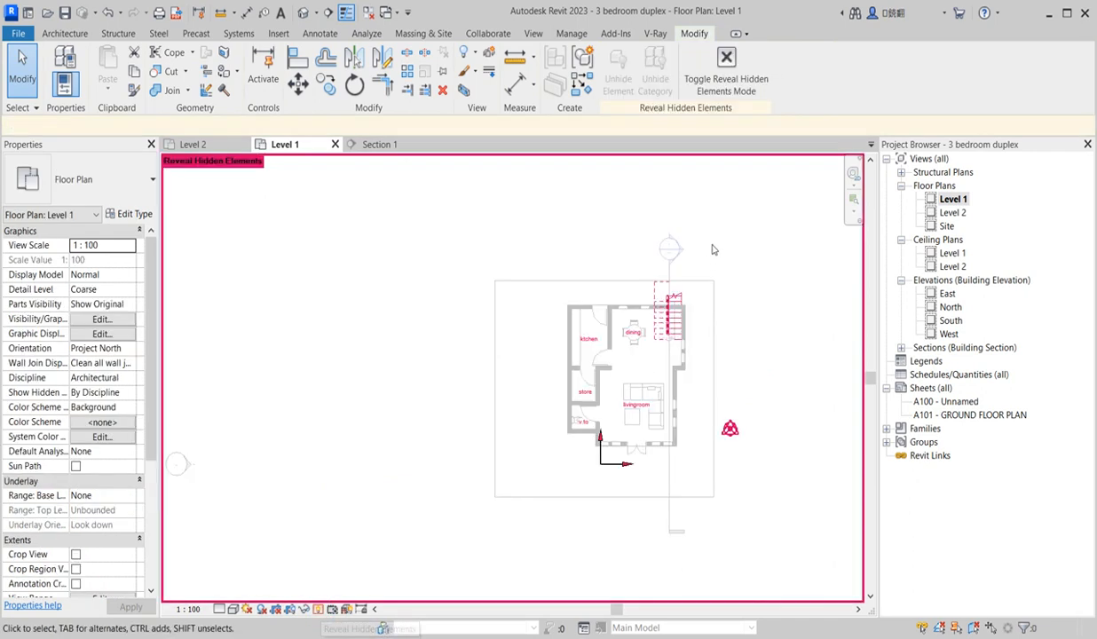
pyautogui.click(677, 311)
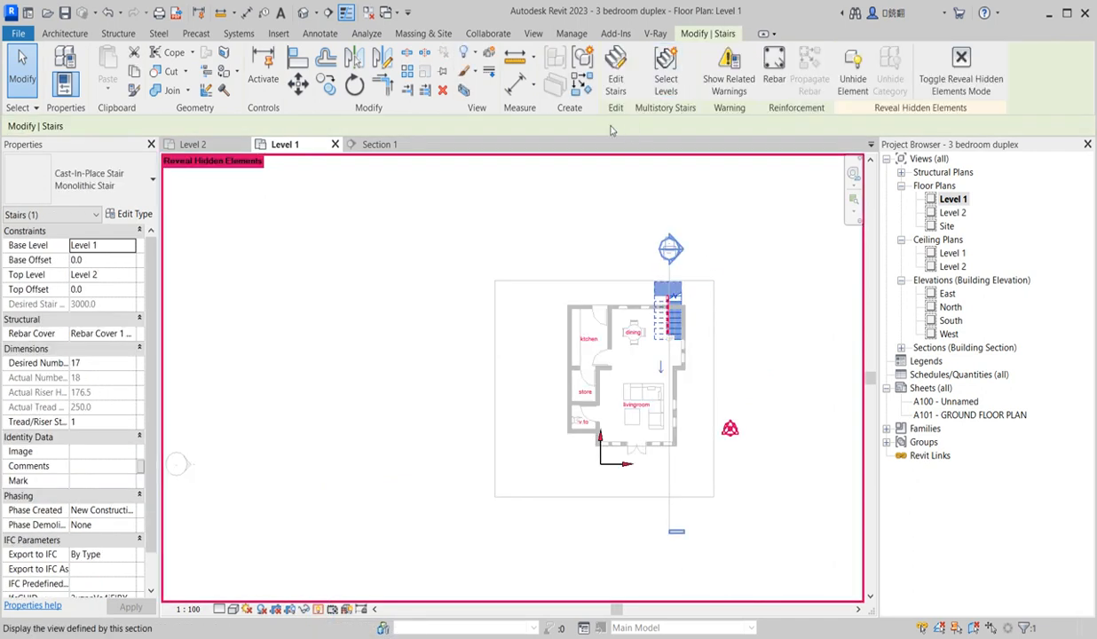
pyautogui.click(852, 69)
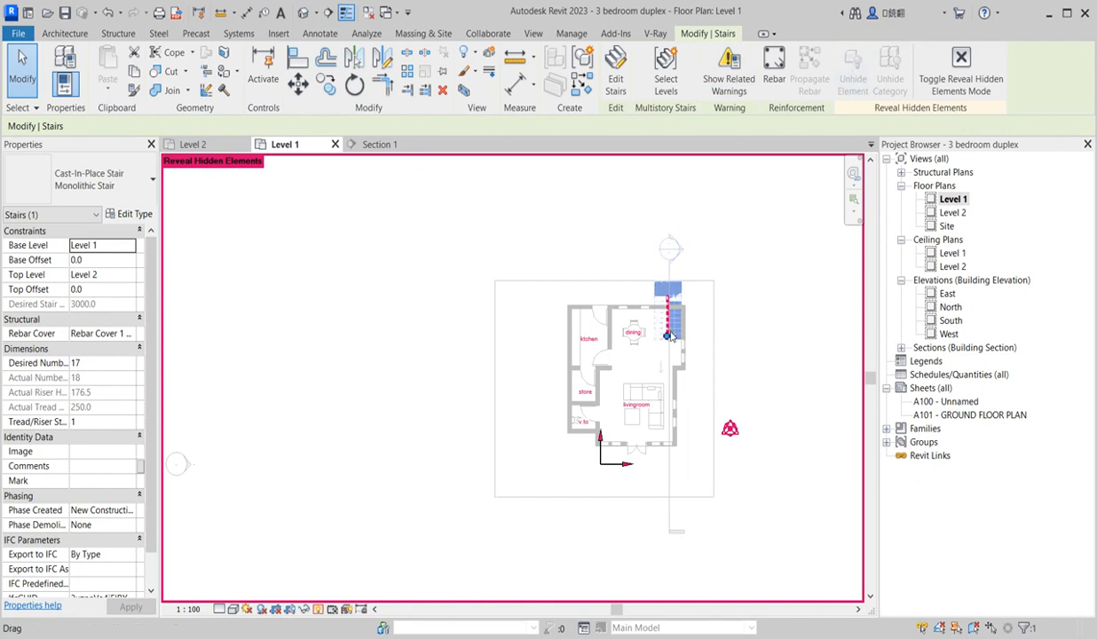
# Unhide the stair's glass panel railing on Level 1 and leave Reveal Hidden Elements mode.
pyautogui.scroll(5, 670, 335)
pyautogui.press('Escape')
pyautogui.click(666, 238)
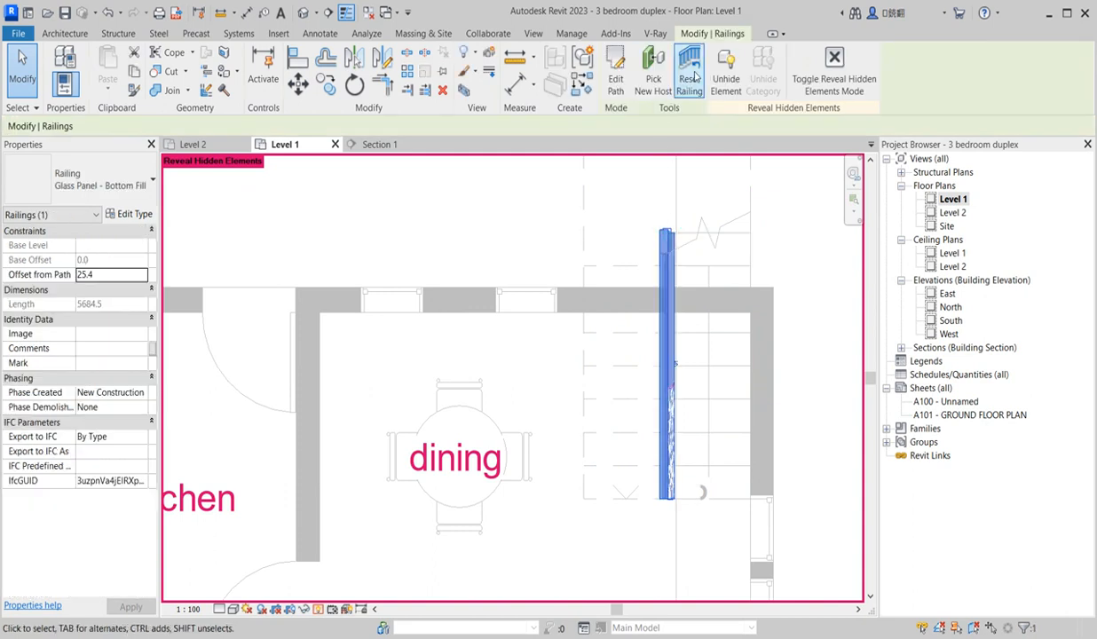
pyautogui.click(725, 76)
pyautogui.scroll(-3, 501, 330)
pyautogui.click(317, 609)
pyautogui.scroll(2, 541, 328)
pyautogui.click(473, 482)
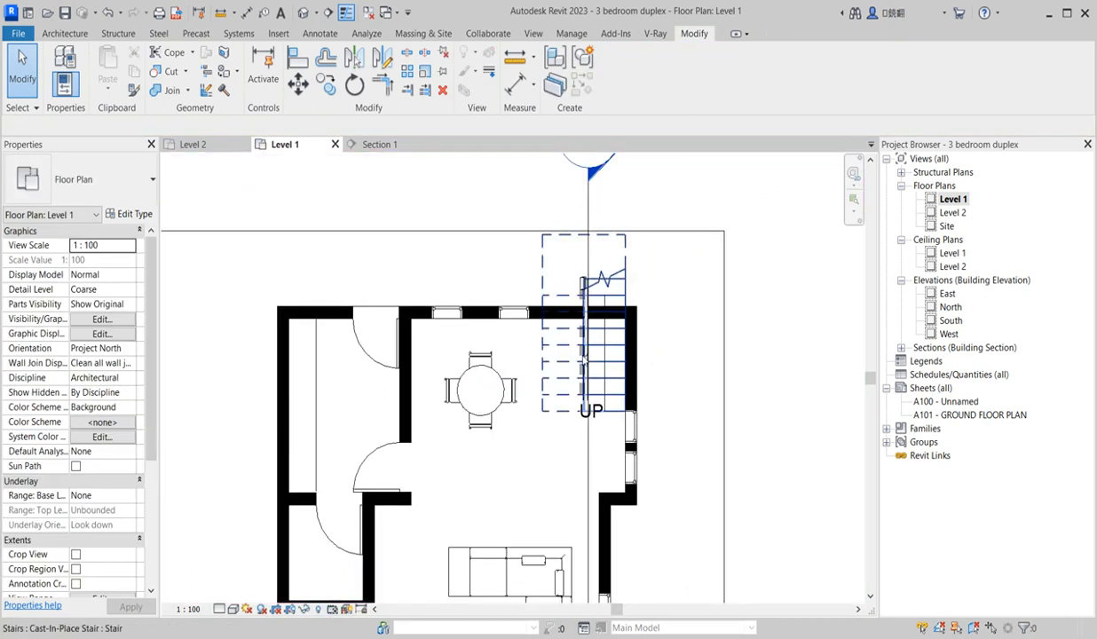
# Try shortening the exterior wall behind the dining area so that it ends at the staircase's dashed outer edge.
pyautogui.scroll(2, 526, 336)
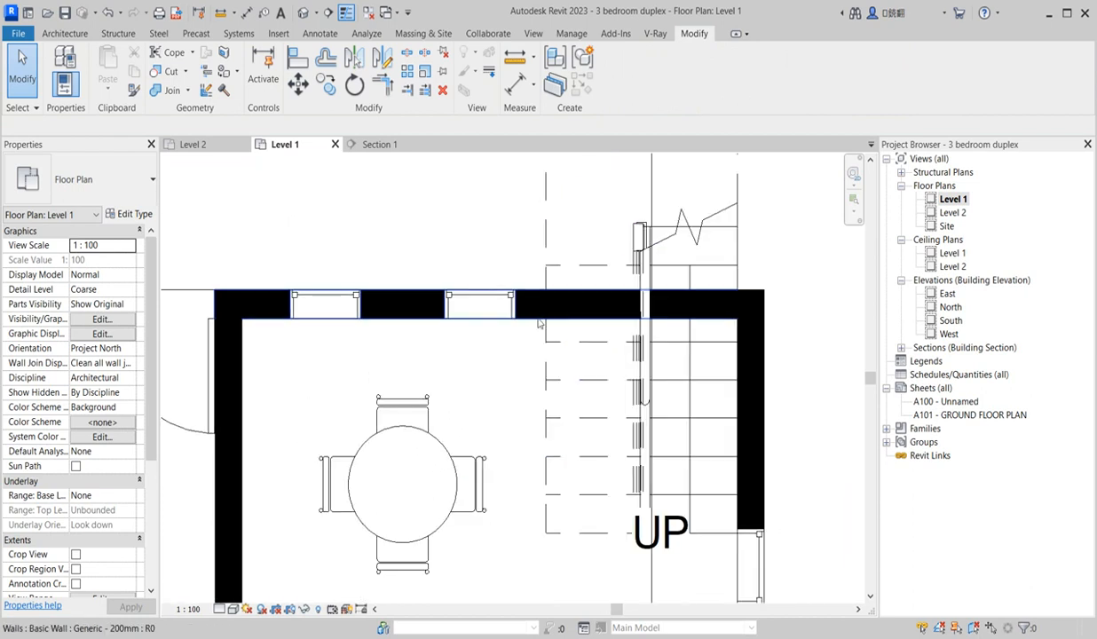
pyautogui.click(538, 320)
pyautogui.moveTo(751, 304); pyautogui.dragTo(540, 311)
pyautogui.scroll(4, 537, 302)
pyautogui.scroll(-3, 535, 293)
pyautogui.scroll(2, 535, 292)
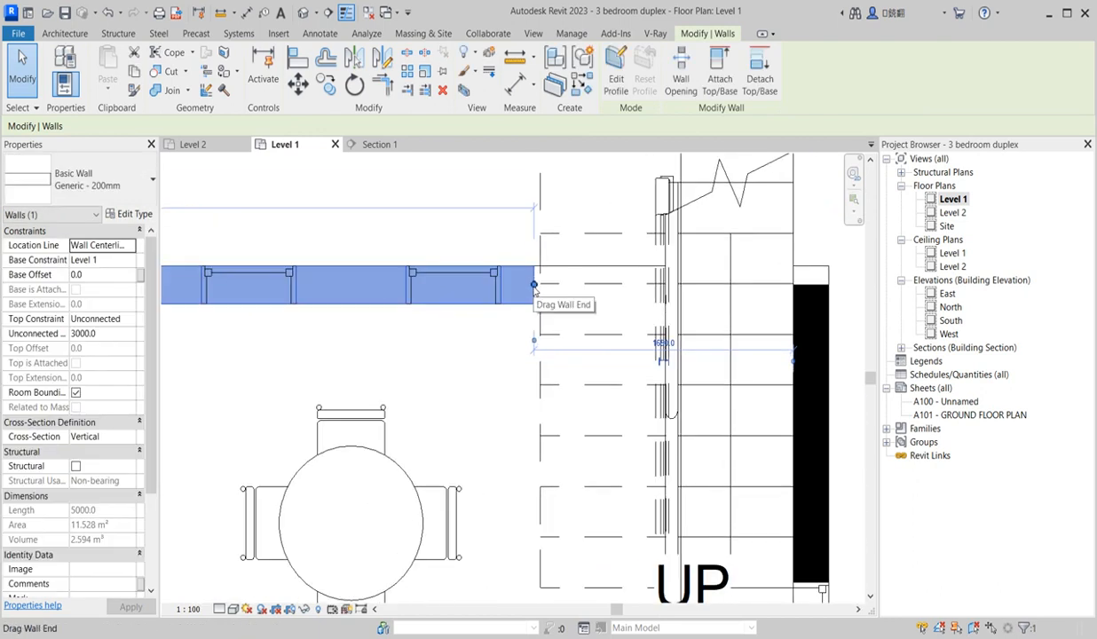
# Stretch the shortened exterior wall back across the staircase to the building corner.
pyautogui.scroll(-2, 535, 290)
pyautogui.moveTo(533, 286); pyautogui.dragTo(692, 286)
pyautogui.scroll(-5, 596, 328)
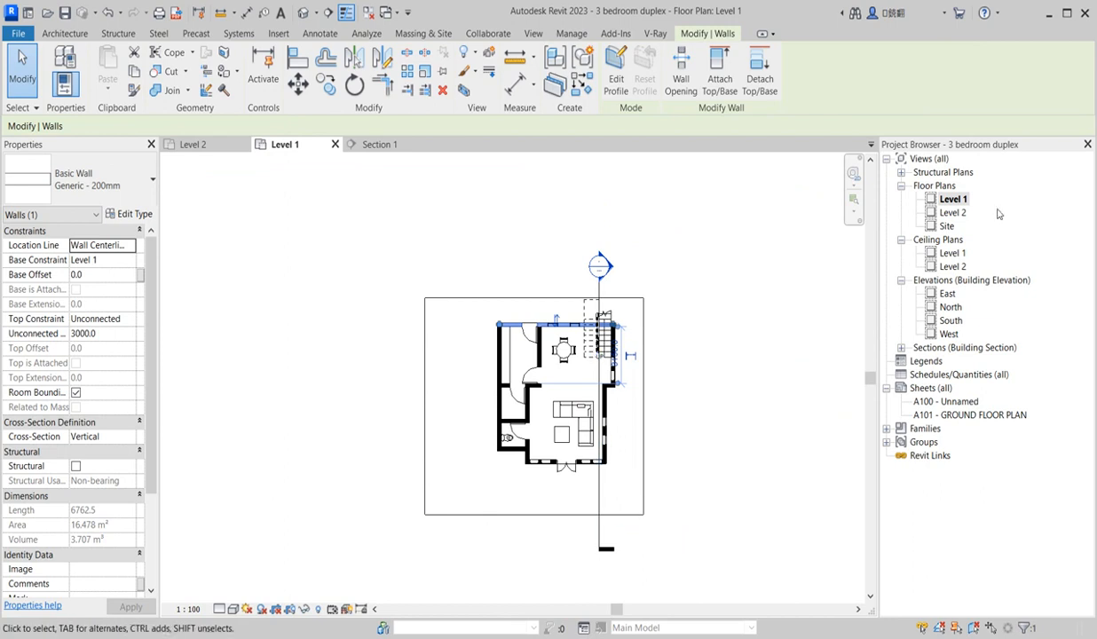
# Open the Level 2 floor plan.
pyautogui.doubleClick(952, 214)
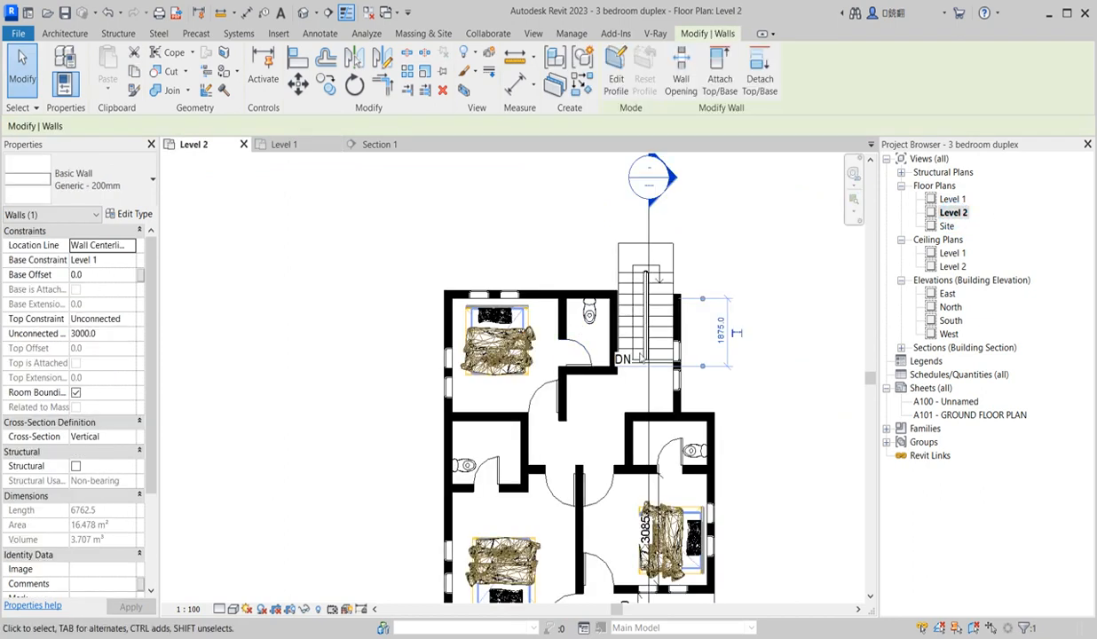
# Add an aligned dimension between the facing wall faces of the upper toilet and the bathroom beside the stair opening.
pyautogui.click(653, 275)
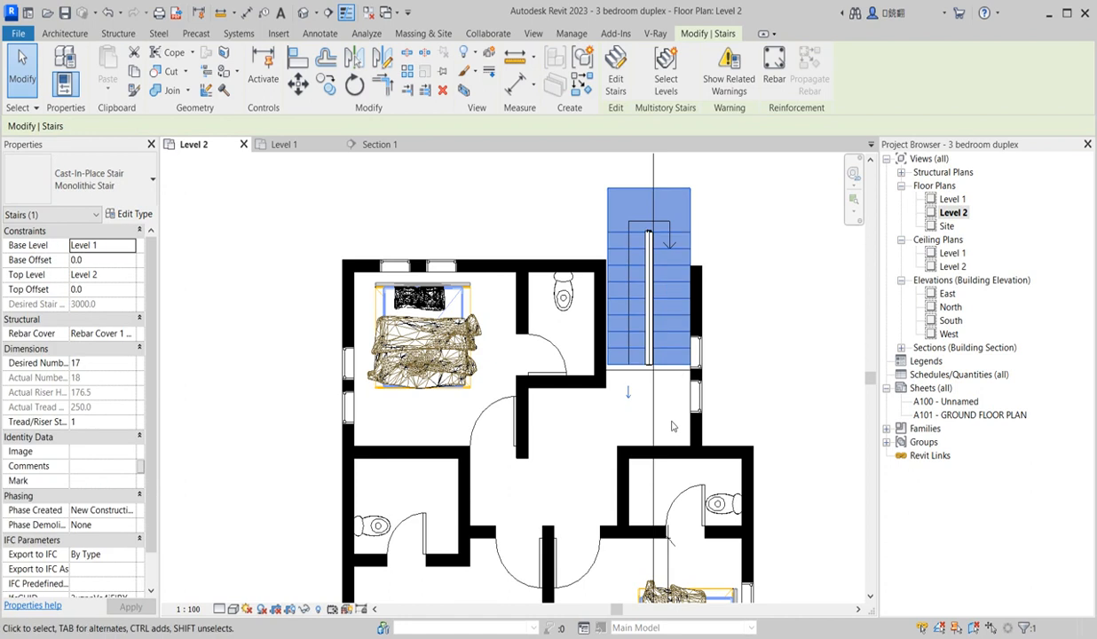
pyautogui.scroll(1, 666, 412)
pyautogui.click(299, 60)
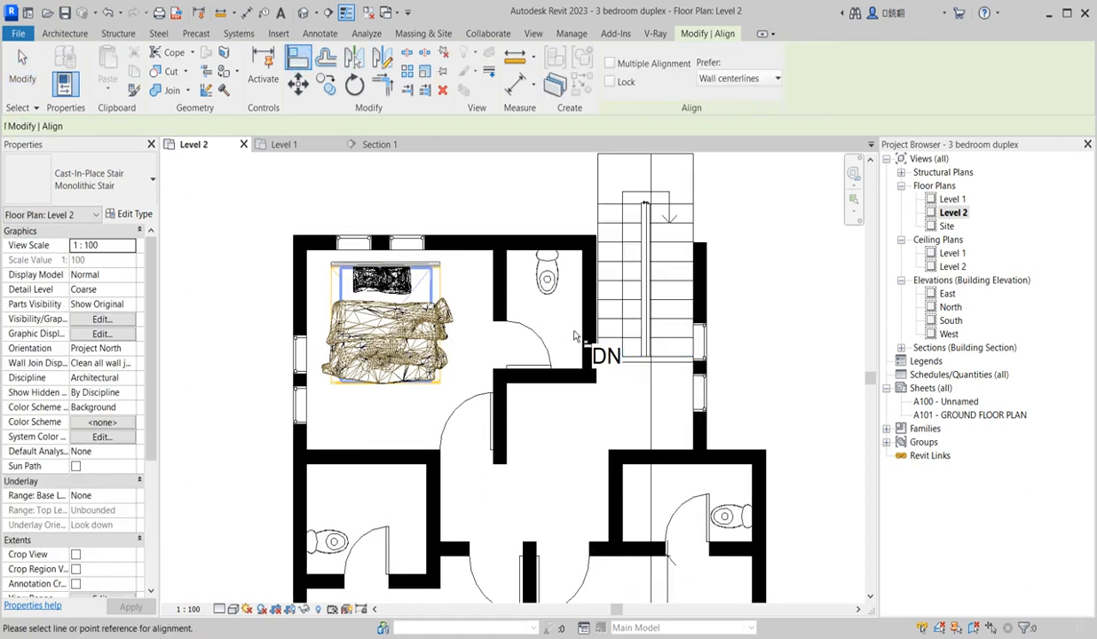
pyautogui.click(515, 58)
pyautogui.click(571, 387)
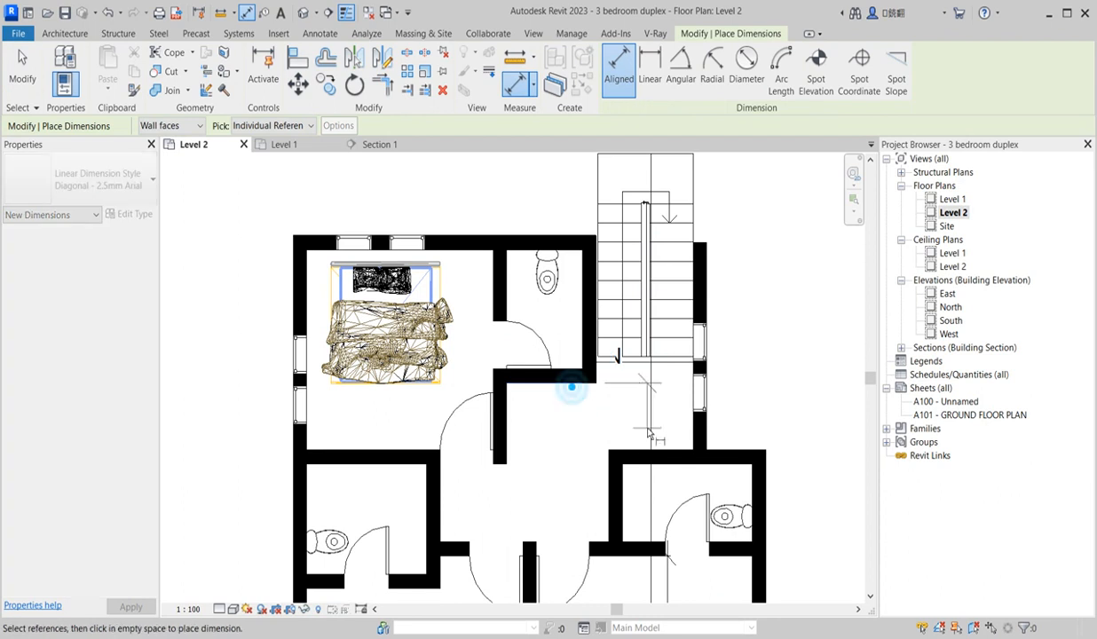
pyautogui.click(636, 449)
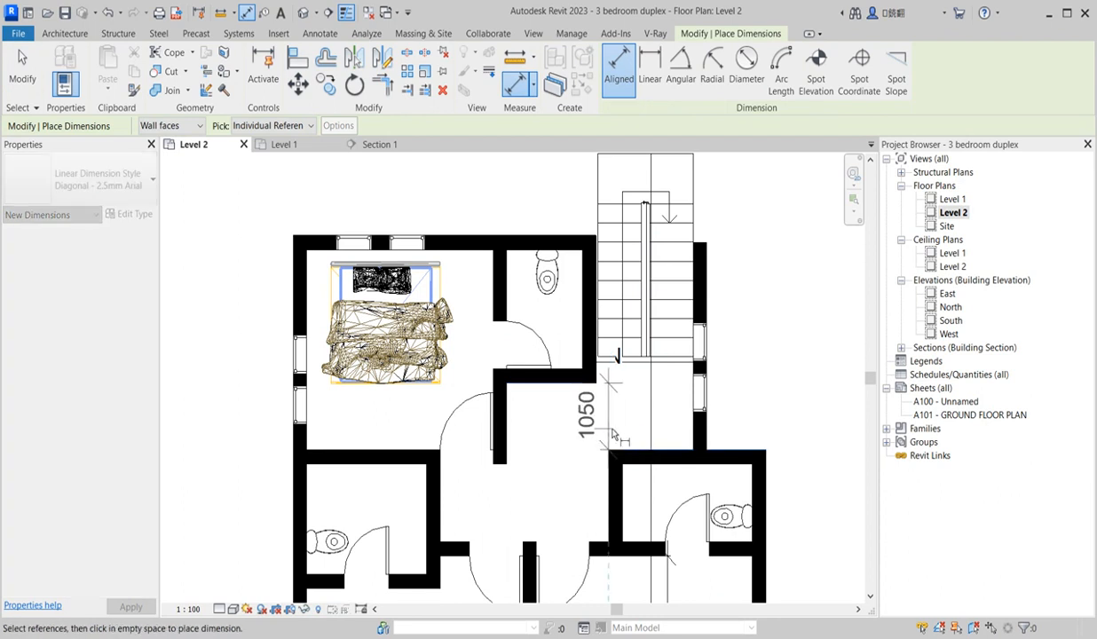
pyautogui.click(604, 399)
# Align the stair's arrival edge with the corridor-side face of the upper toilet wall on Level 2.
pyautogui.click(296, 57)
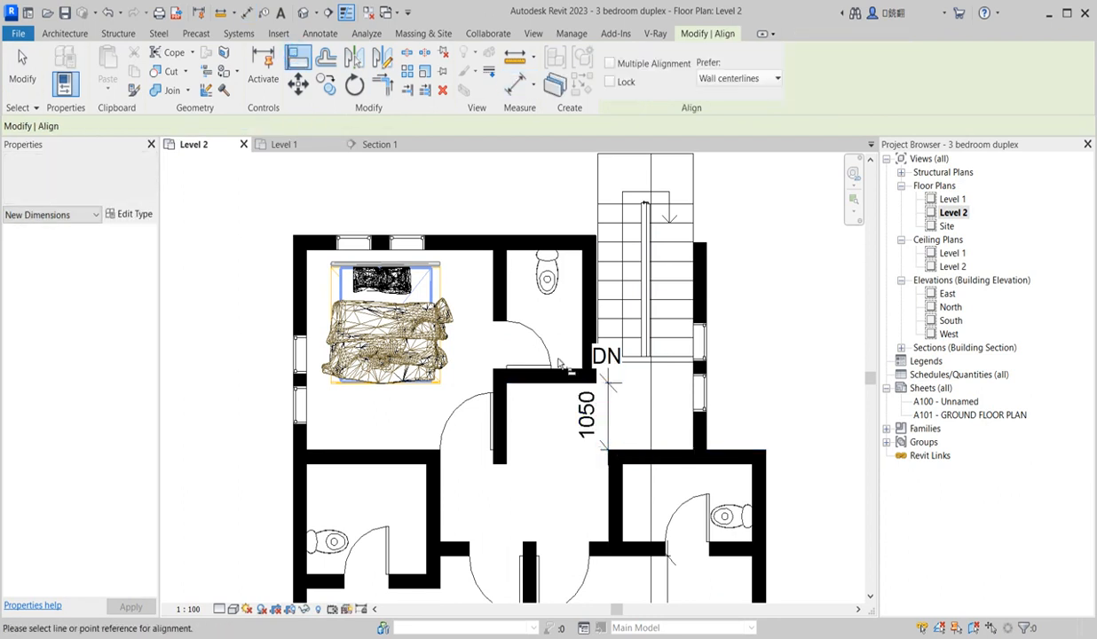
pyautogui.click(564, 386)
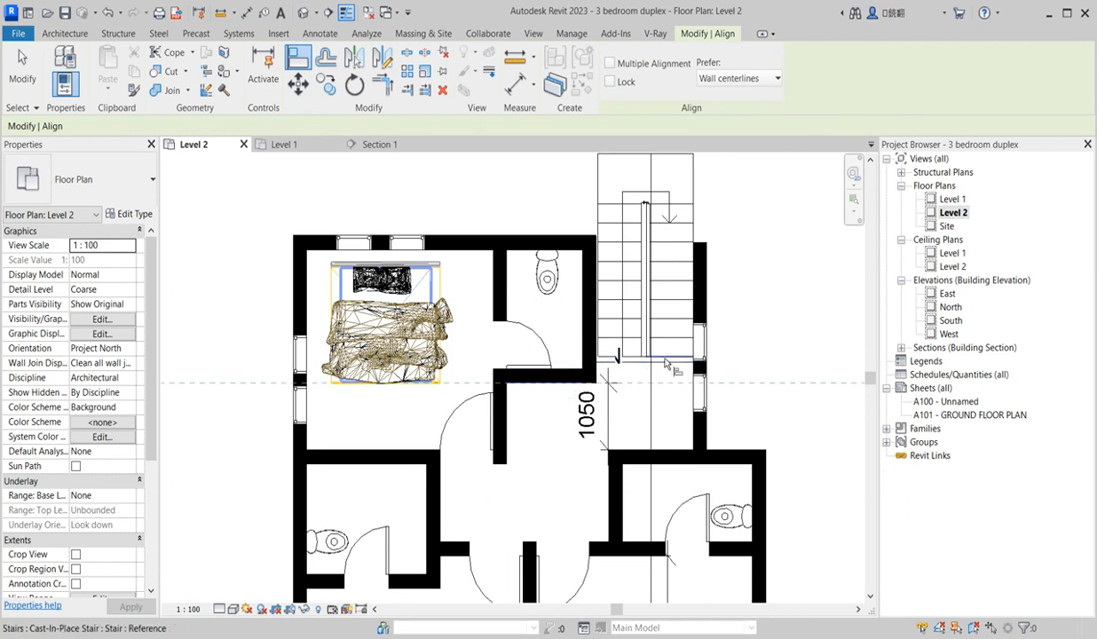
pyautogui.click(639, 359)
pyautogui.rightClick(738, 286)
pyautogui.rightClick(741, 268)
pyautogui.click(801, 294)
# Open the boundary sketch of the Level 2 floor slab for editing.
pyautogui.click(612, 351)
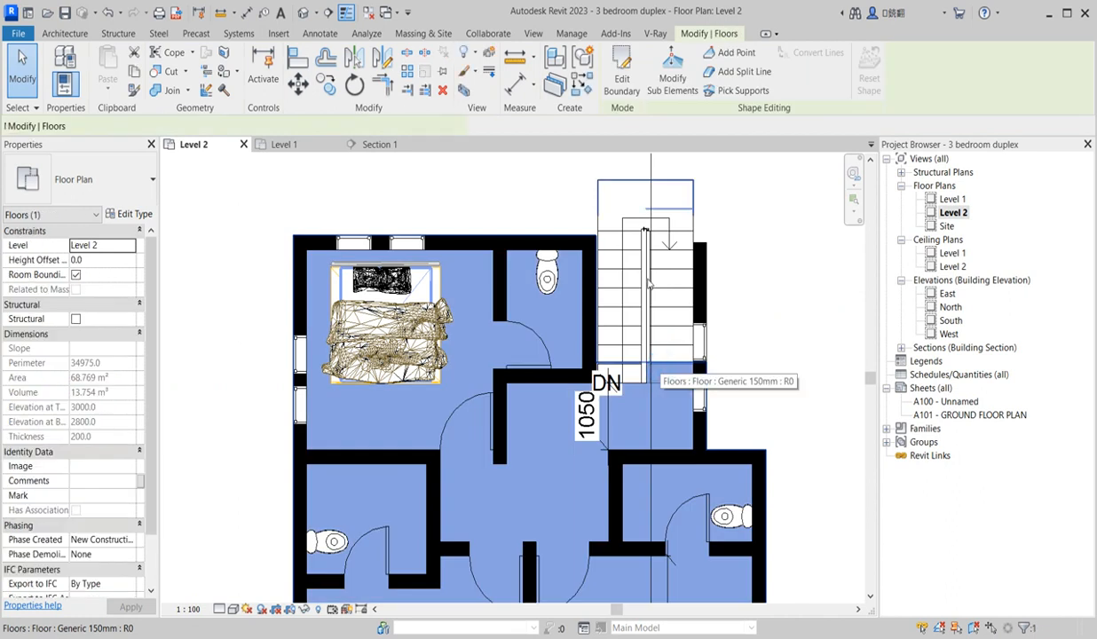
pyautogui.click(621, 82)
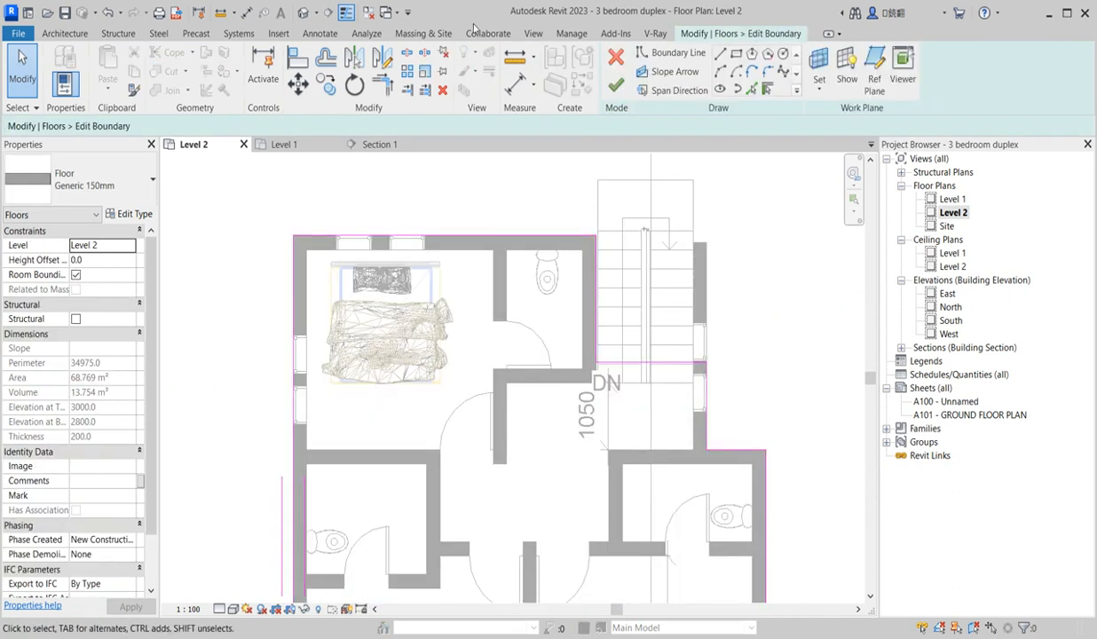
pyautogui.click(300, 56)
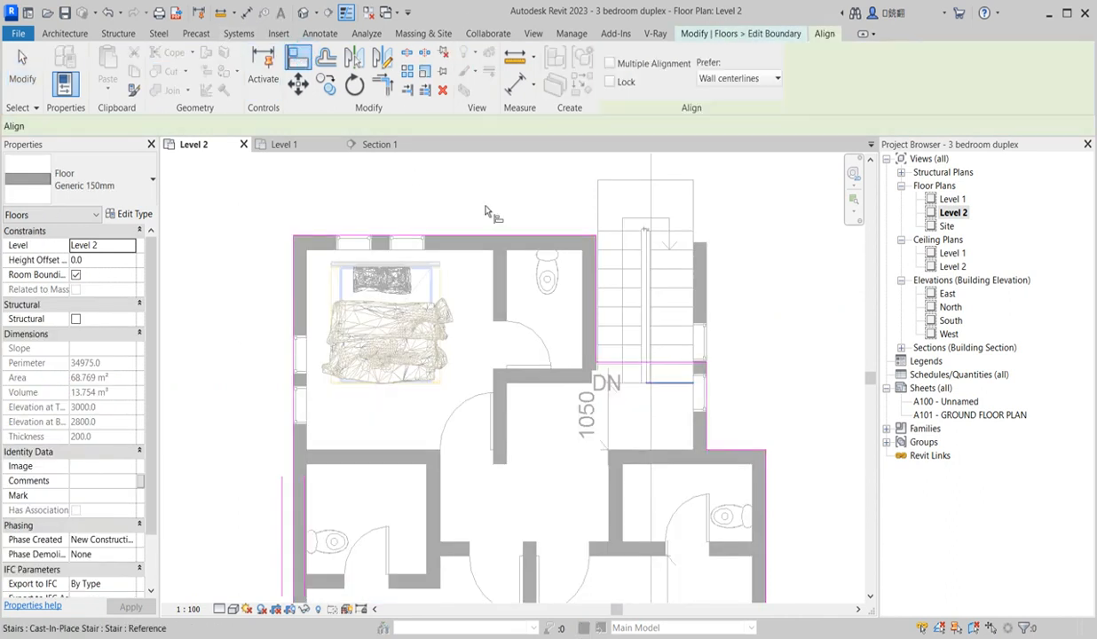
pyautogui.click(665, 382)
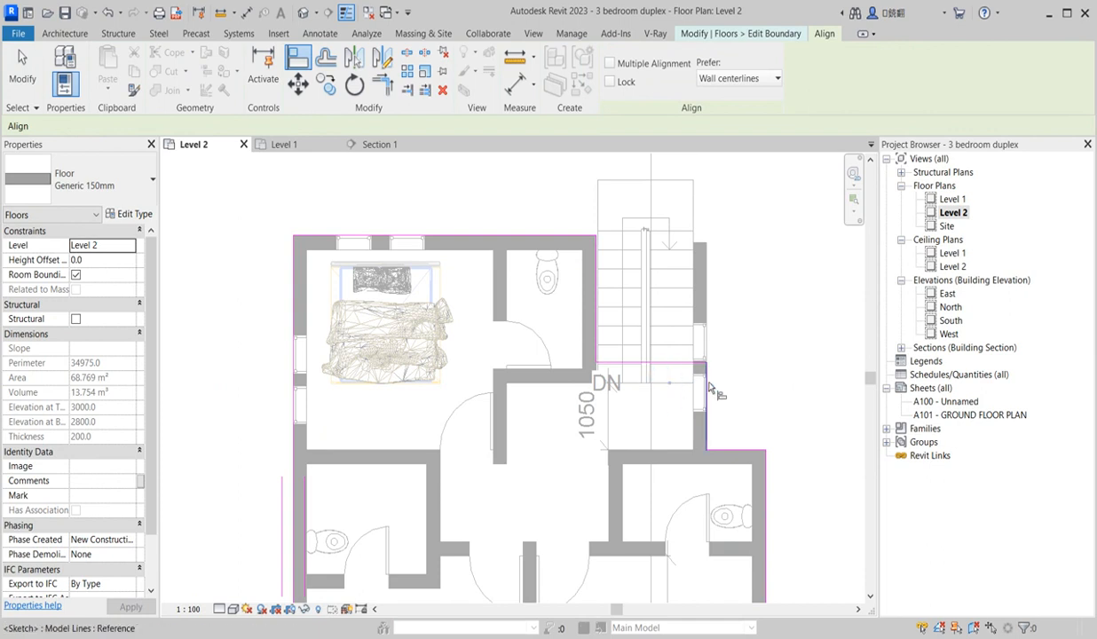
pyautogui.press('Escape')
pyautogui.press('Escape')
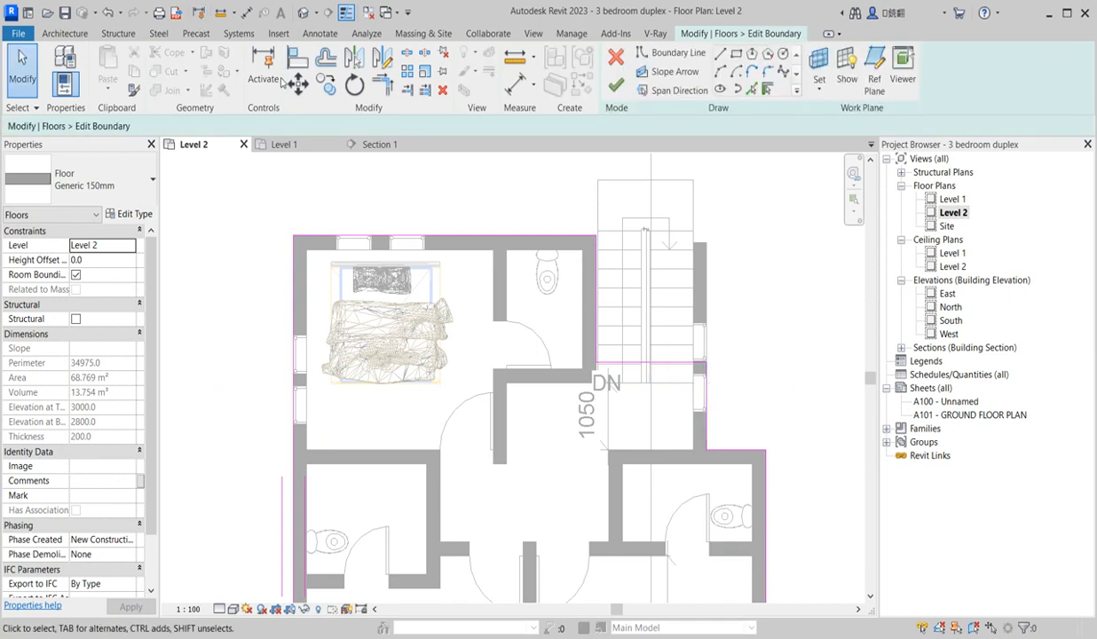
# Align the floor boundary's edge at the stair opening with the stair's arrival edge and finish the sketch.
pyautogui.click(298, 57)
pyautogui.click(676, 389)
pyautogui.scroll(-4, 657, 382)
pyautogui.rightClick(523, 165)
pyautogui.click(550, 183)
pyautogui.rightClick(548, 216)
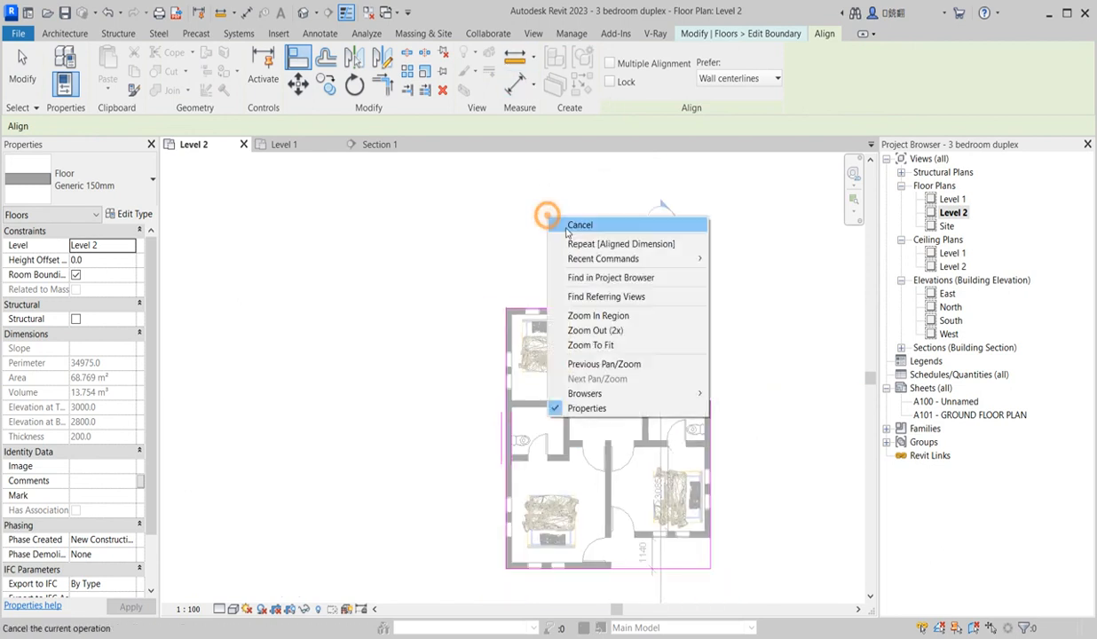
pyautogui.click(576, 223)
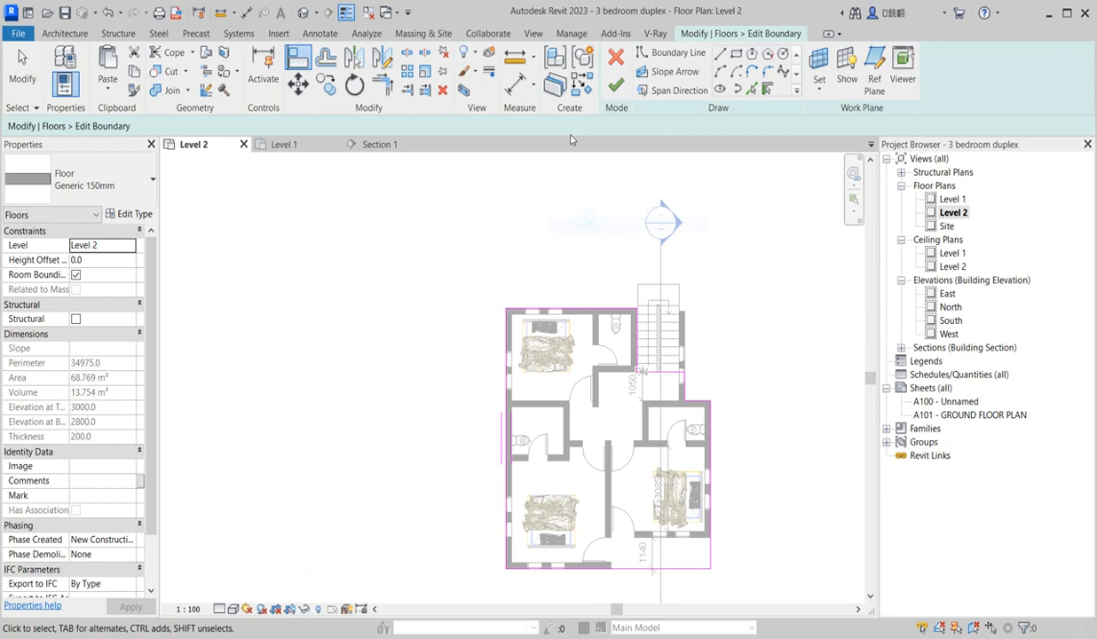
pyautogui.click(617, 84)
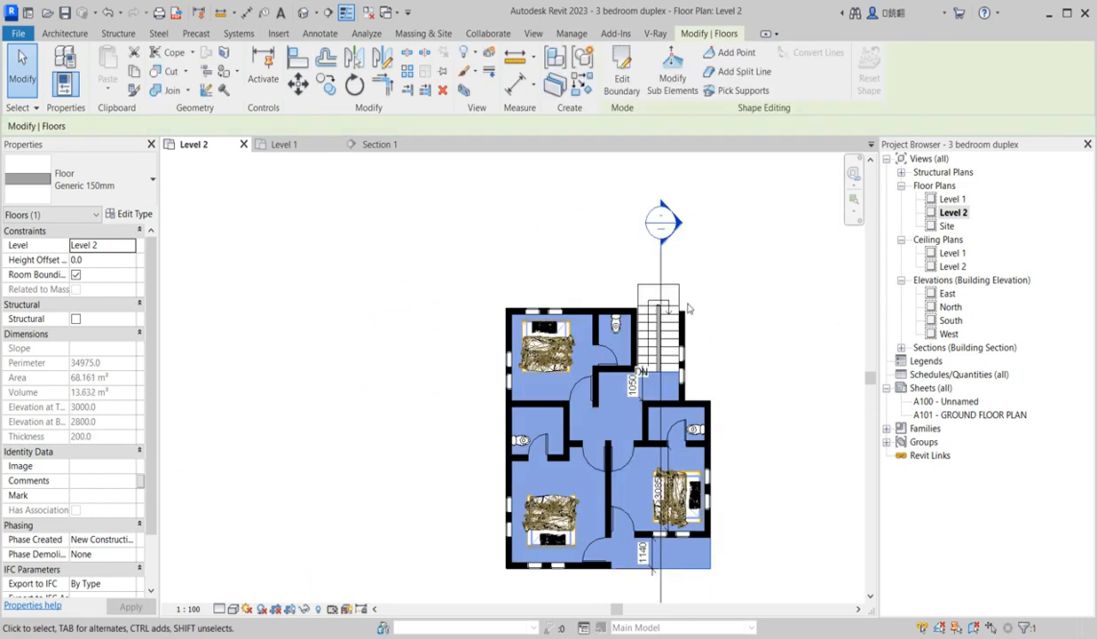
# Open the Level 1 floor plan at the staircase and dining area.
pyautogui.scroll(2, 688, 308)
pyautogui.doubleClick(949, 199)
pyautogui.scroll(3, 621, 329)
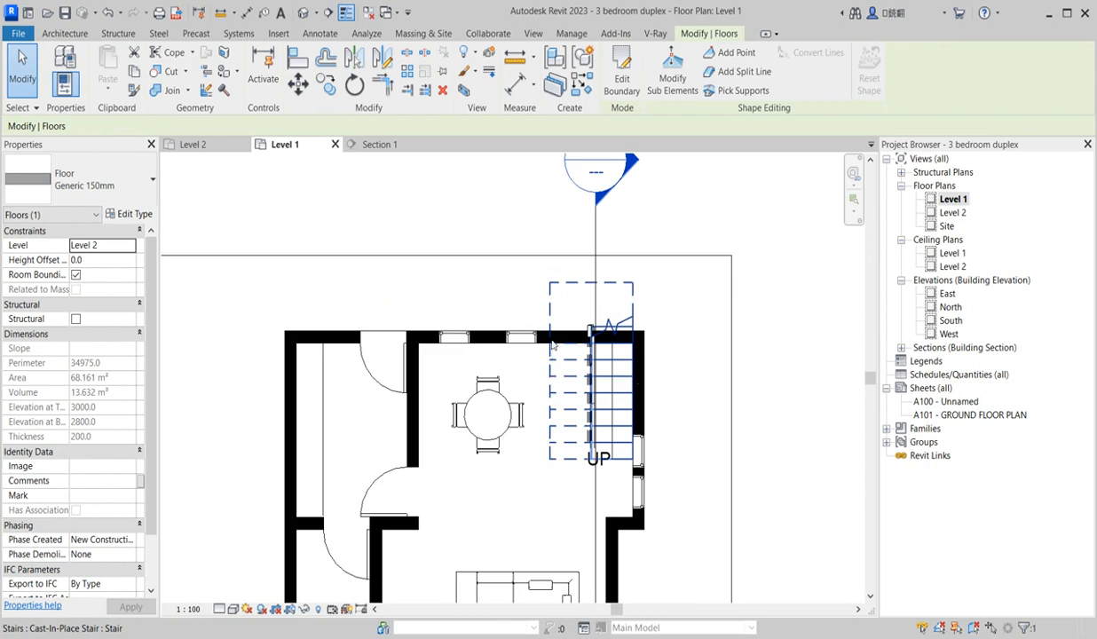
pyautogui.scroll(4, 550, 342)
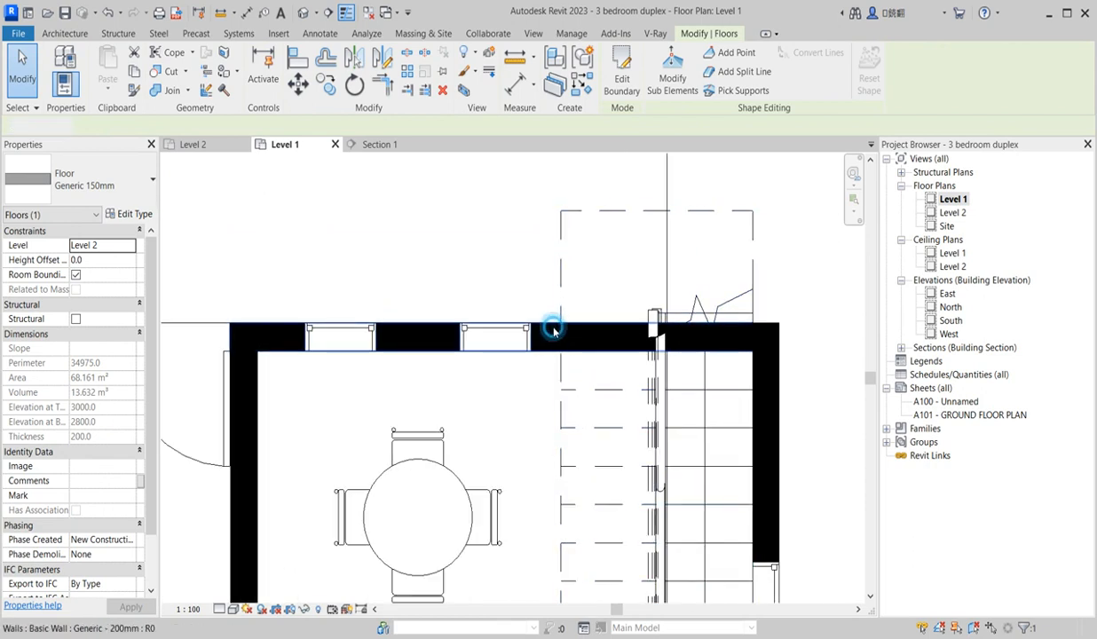
# Draw Generic - 200mm walls around the protruding stair landing: about 1100 mm outward, across its end, and about 300 mm back toward the building.
pyautogui.click(554, 329)
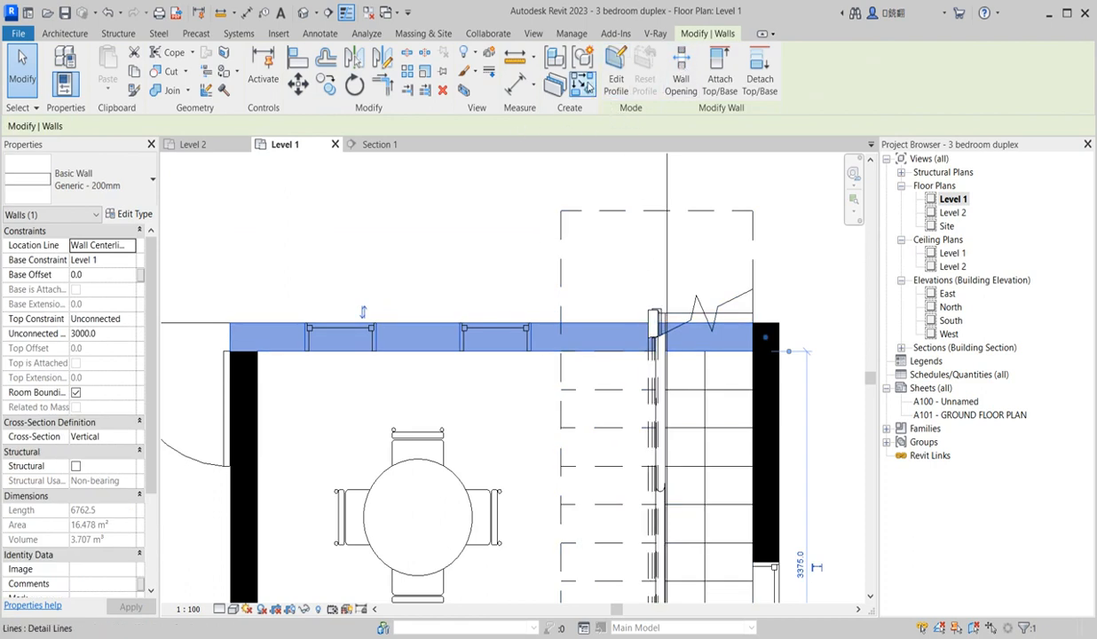
pyautogui.press('c')
pyautogui.press('s')
pyautogui.click(549, 335)
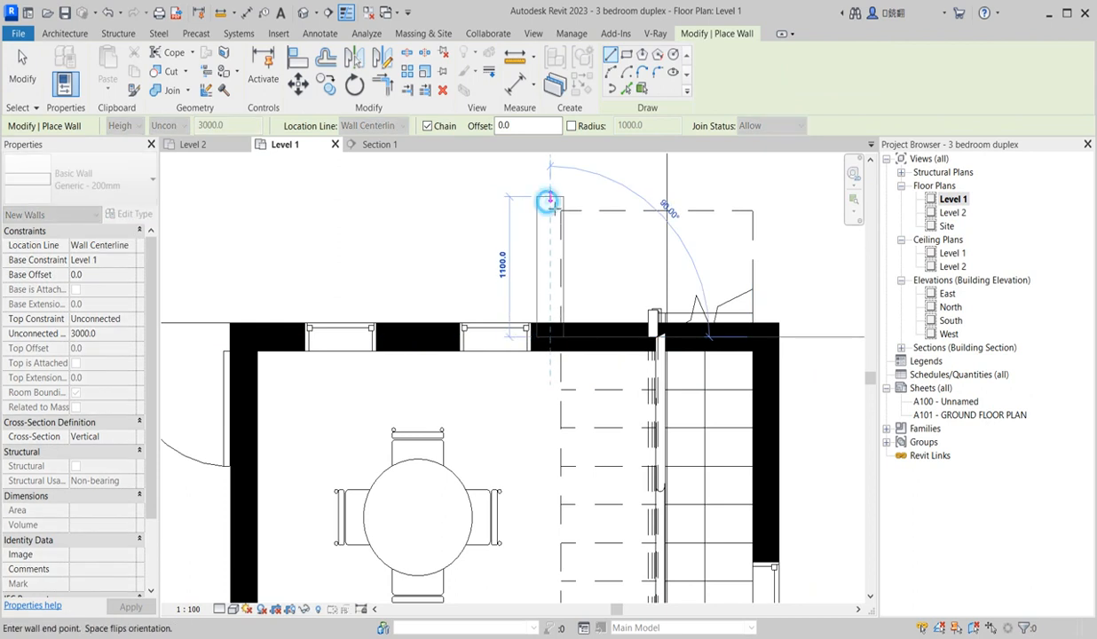
pyautogui.click(549, 196)
pyautogui.click(777, 196)
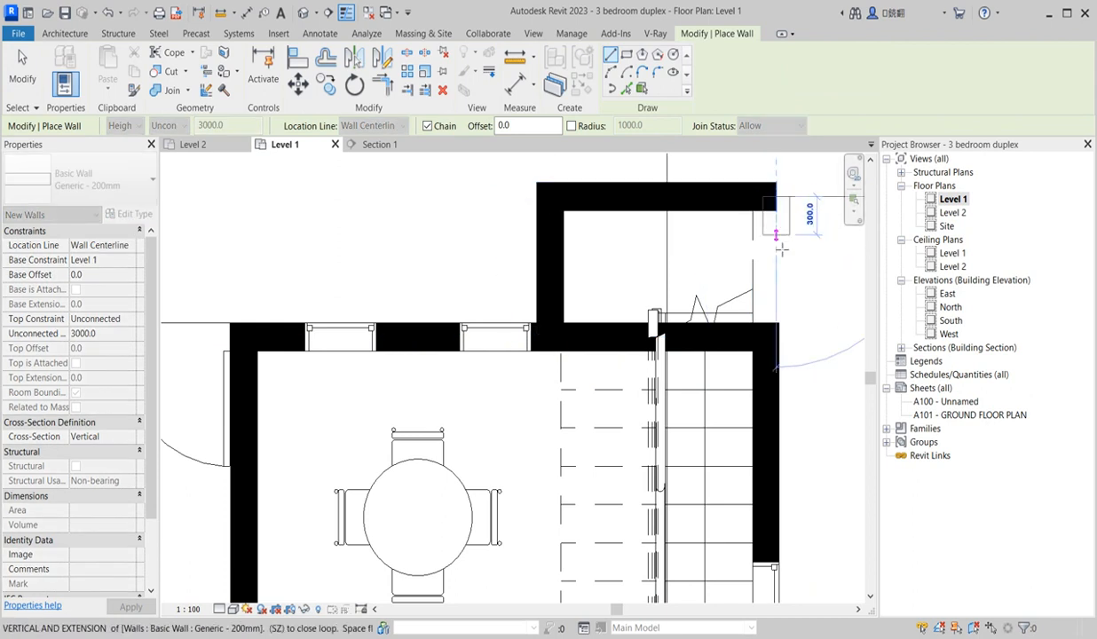
pyautogui.click(777, 236)
pyautogui.rightClick(813, 260)
pyautogui.click(821, 269)
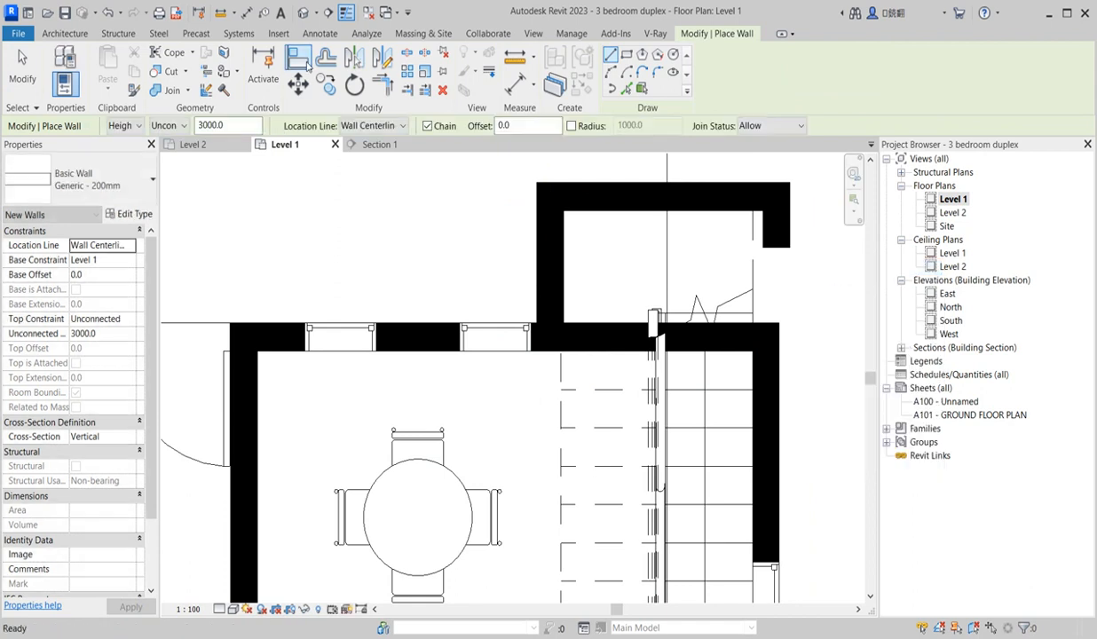
# Align the short return wall with the outer face of the building's side wall and extend it to join that wall.
pyautogui.click(298, 59)
pyautogui.click(780, 380)
pyautogui.click(788, 233)
pyautogui.scroll(2, 767, 333)
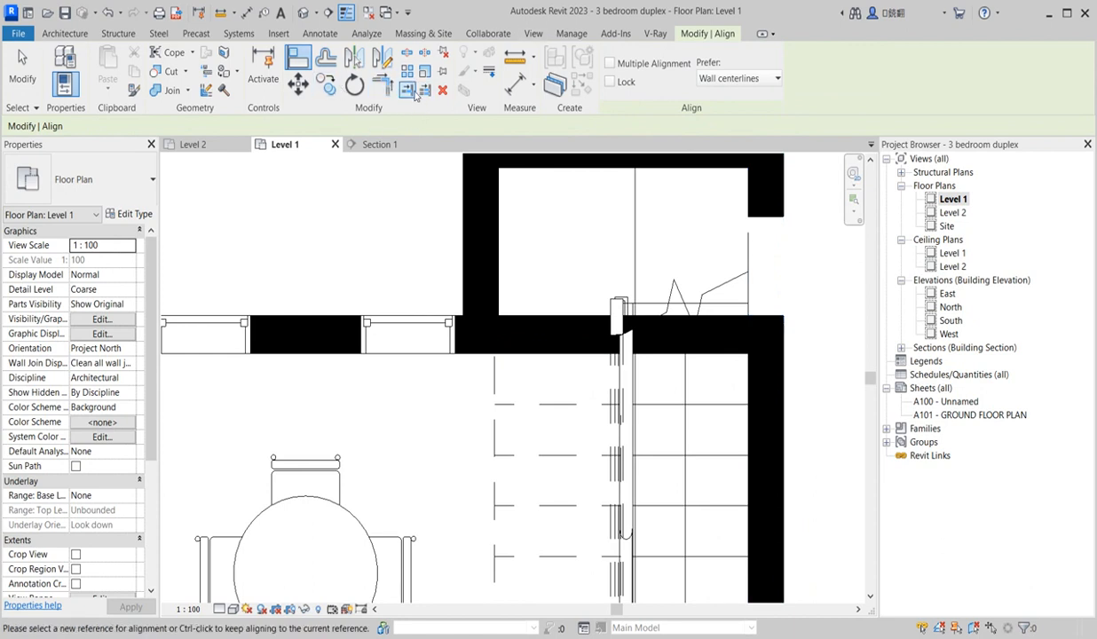
pyautogui.press('Escape')
pyautogui.click(772, 211)
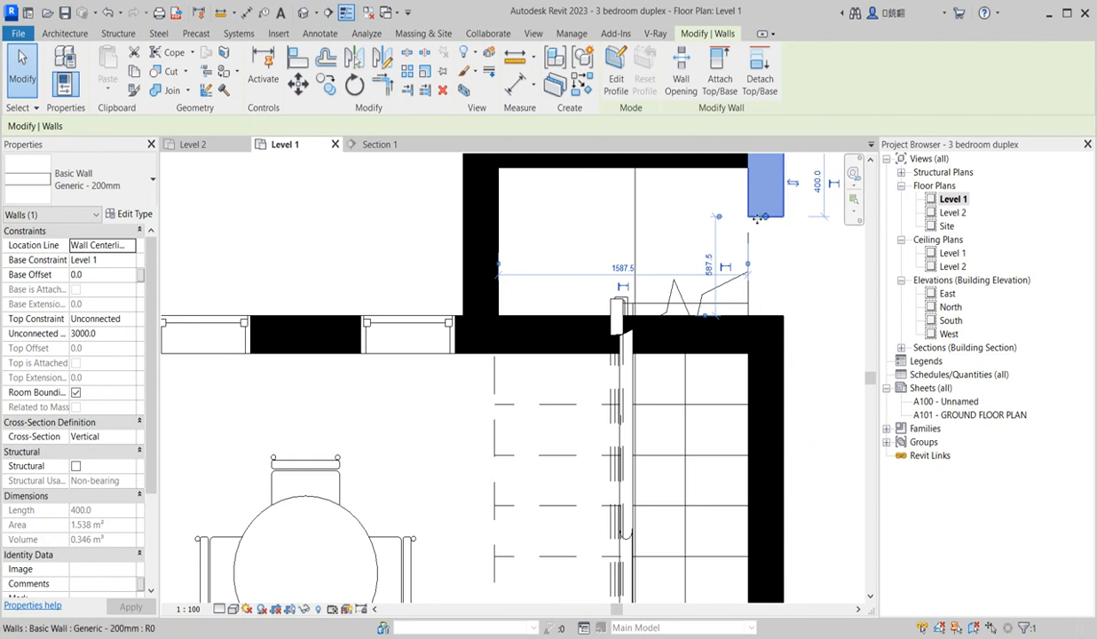
pyautogui.moveTo(767, 220); pyautogui.dragTo(769, 352)
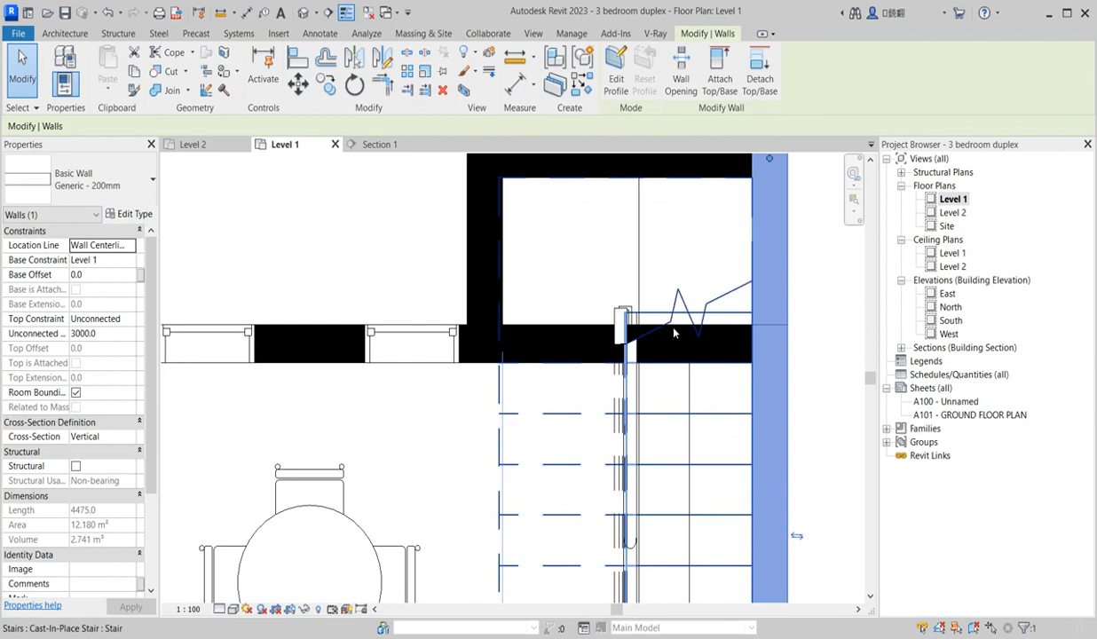
# Open the Section 1 view from its section line through the staircase.
pyautogui.scroll(2, 746, 332)
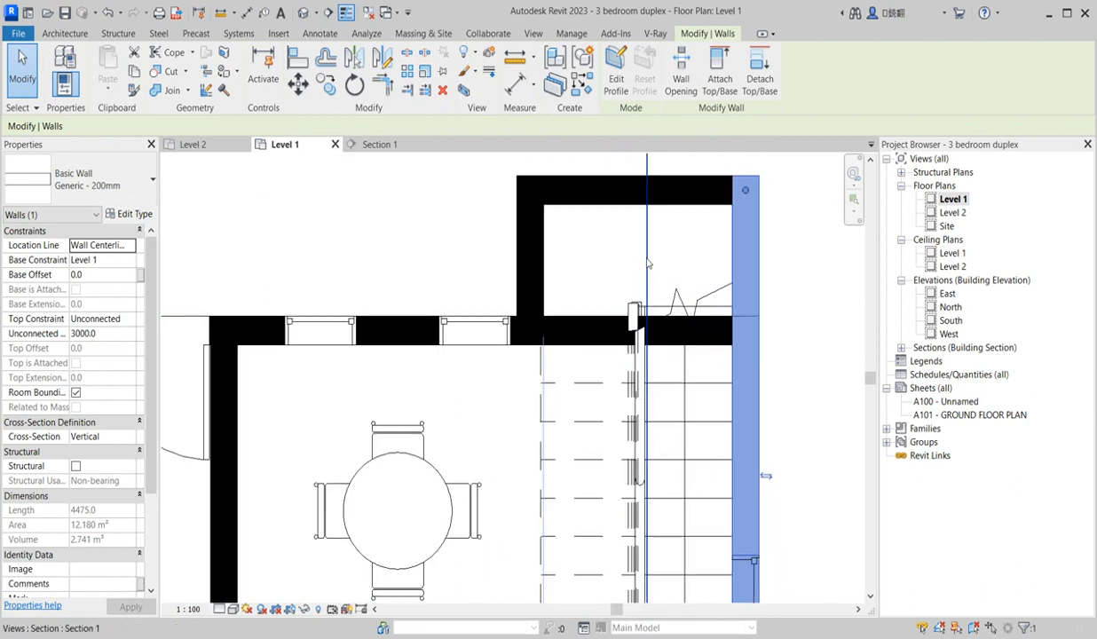
pyautogui.click(647, 258)
pyautogui.rightClick(647, 257)
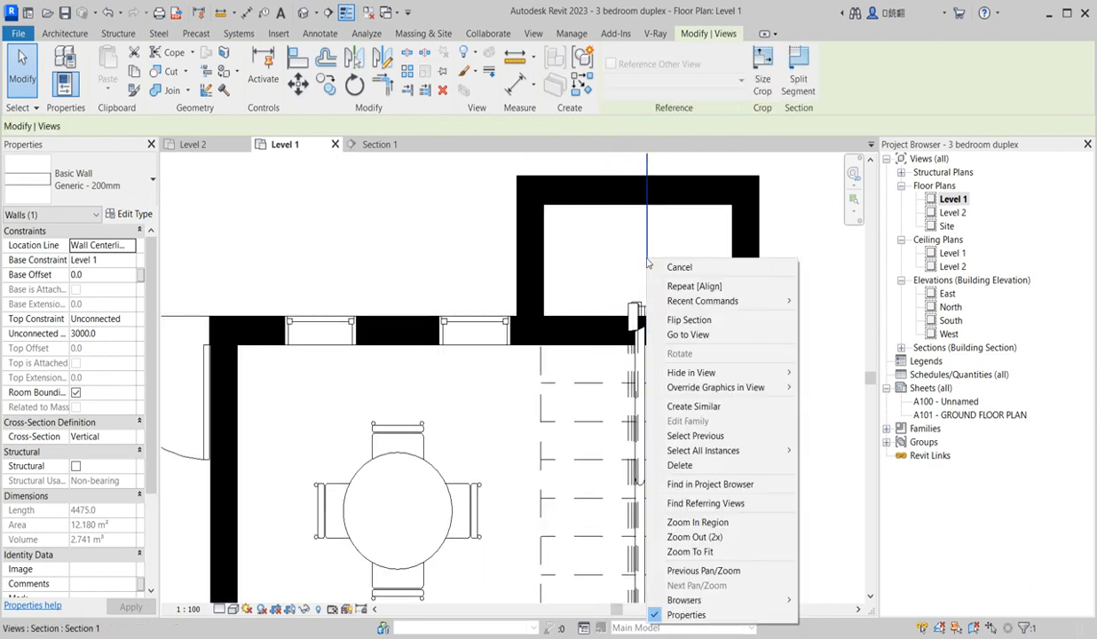
pyautogui.click(677, 335)
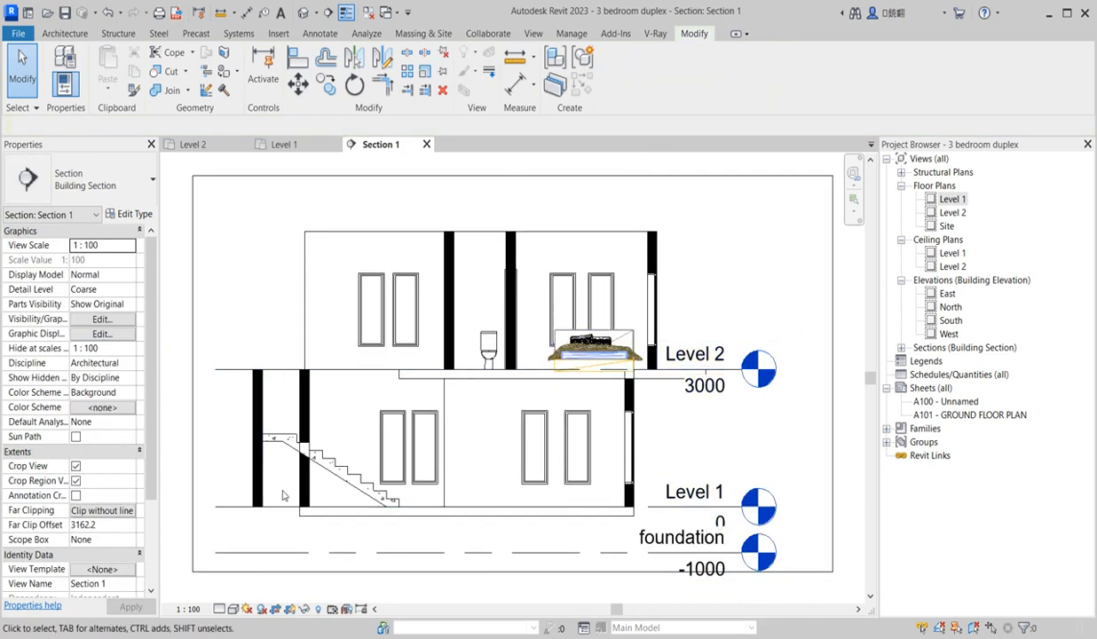
# Lower the top of the exterior wall crossing the stair flight to the stair's underside, at a height of 1200 mm.
pyautogui.scroll(2, 306, 483)
pyautogui.click(310, 478)
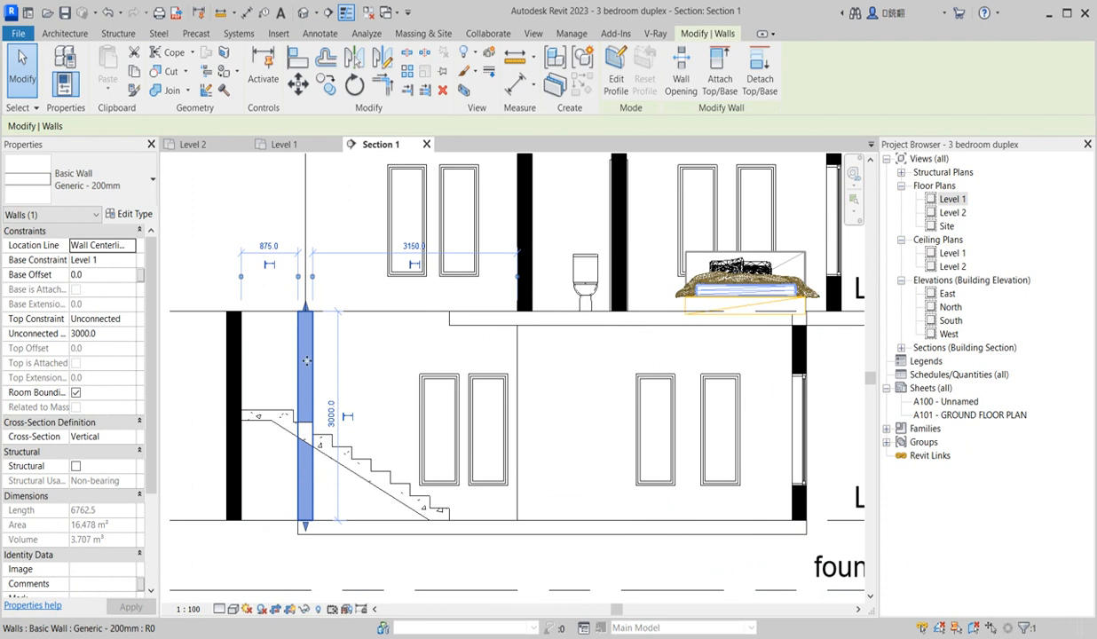
pyautogui.scroll(2, 300, 324)
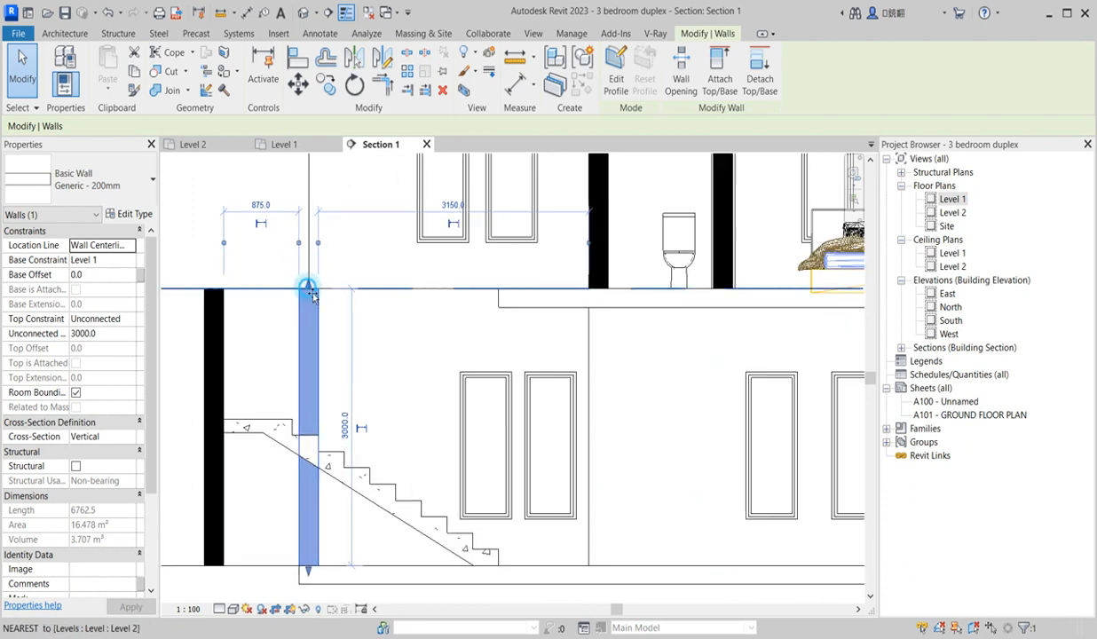
pyautogui.moveTo(307, 289); pyautogui.dragTo(312, 383)
pyautogui.moveTo(309, 458); pyautogui.dragTo(310, 456)
pyautogui.scroll(-3, 246, 479)
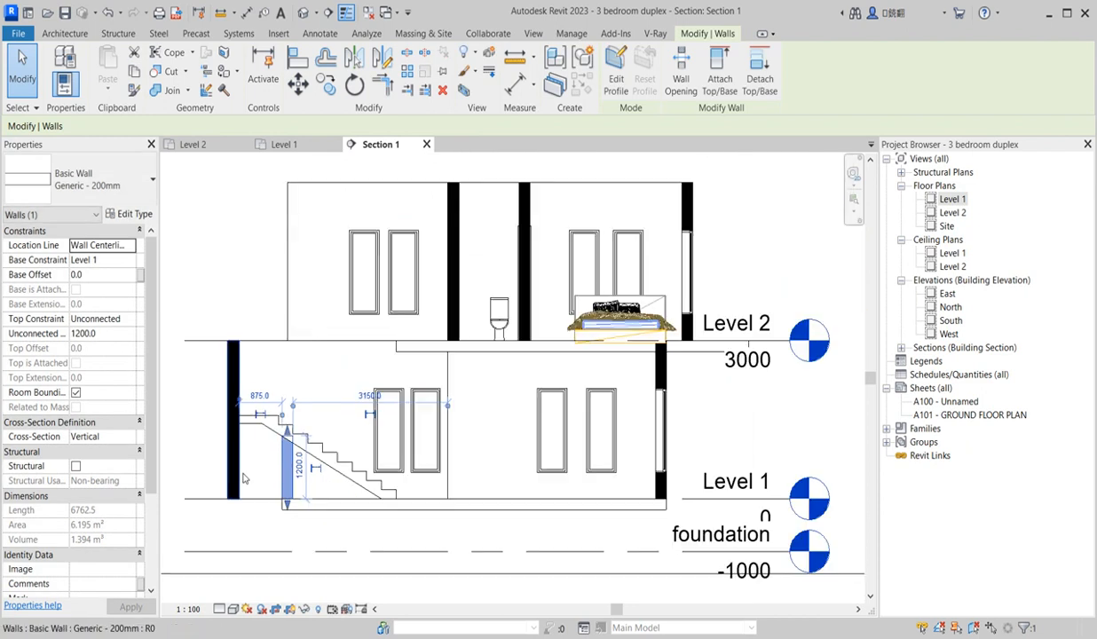
# Raise the landing's end wall base to the landing's underside and extend its top to align with the upper-floor wall tops.
pyautogui.click(232, 472)
pyautogui.moveTo(234, 500); pyautogui.dragTo(236, 430)
pyautogui.moveTo(232, 330); pyautogui.dragTo(237, 250)
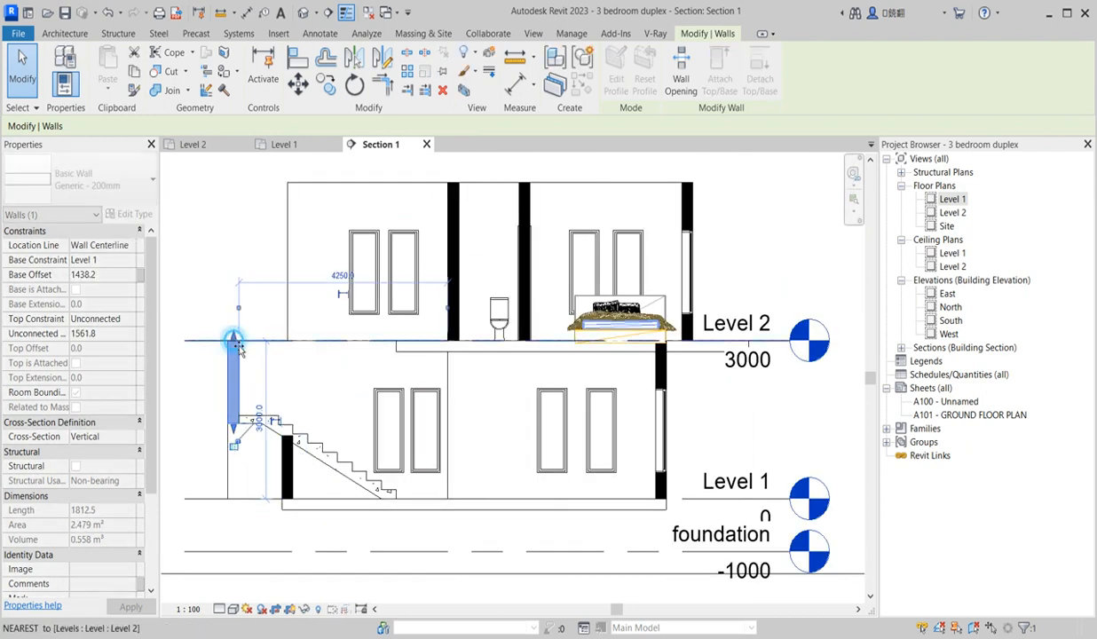
pyautogui.moveTo(245, 195)
pyautogui.mouseDown()
pyautogui.moveTo(235, 200)
pyautogui.moveTo(235, 188)
pyautogui.mouseUp()
pyautogui.press('a')
pyautogui.press('l')
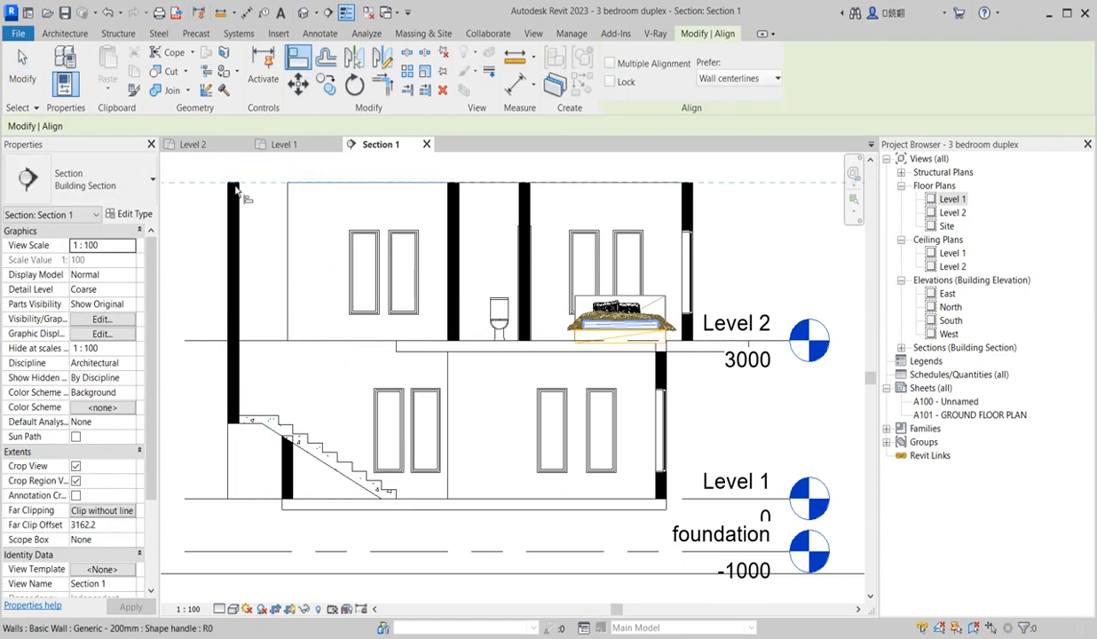
# Edit the profile of the ground-floor side wall beside the stair, adding lines along the undersides of the flight and landing.
pyautogui.scroll(-3, 410, 348)
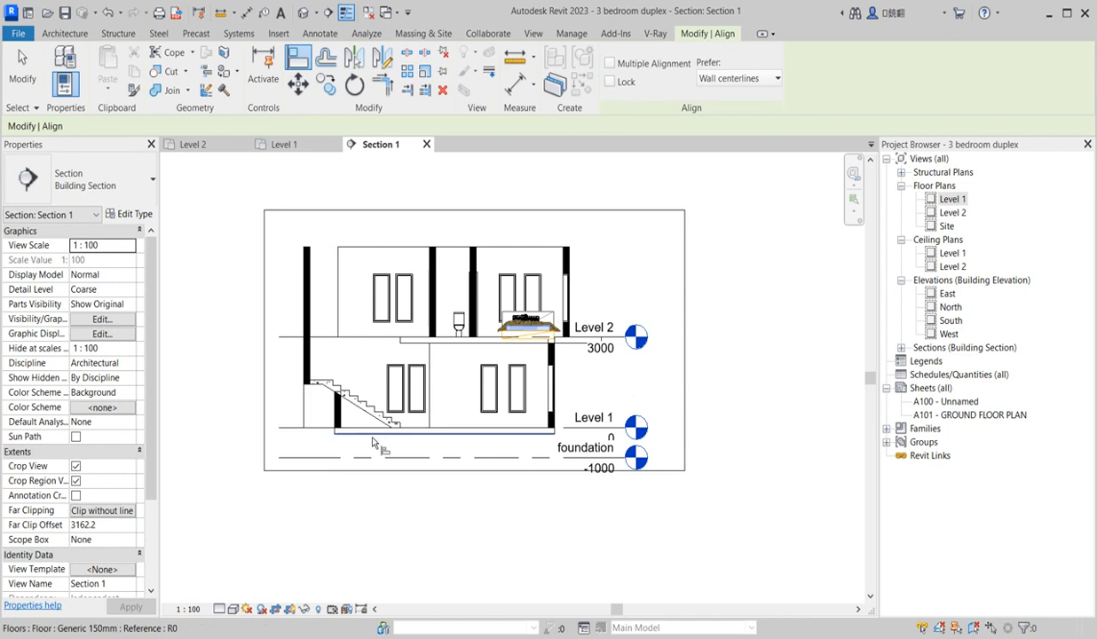
pyautogui.scroll(4, 290, 401)
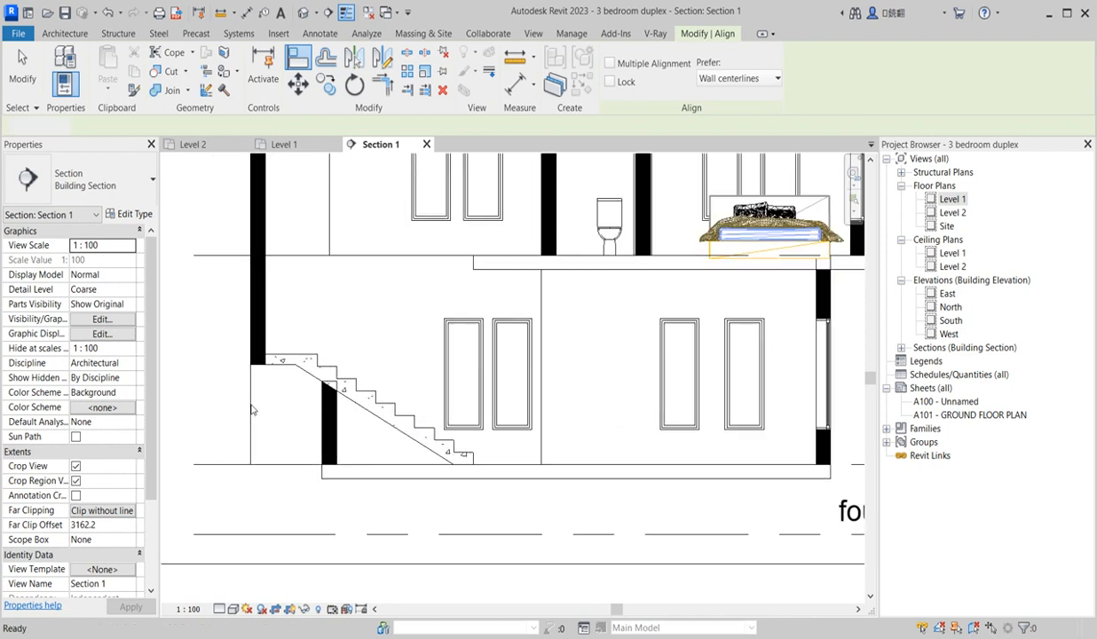
pyautogui.press('Escape')
pyautogui.click(252, 406)
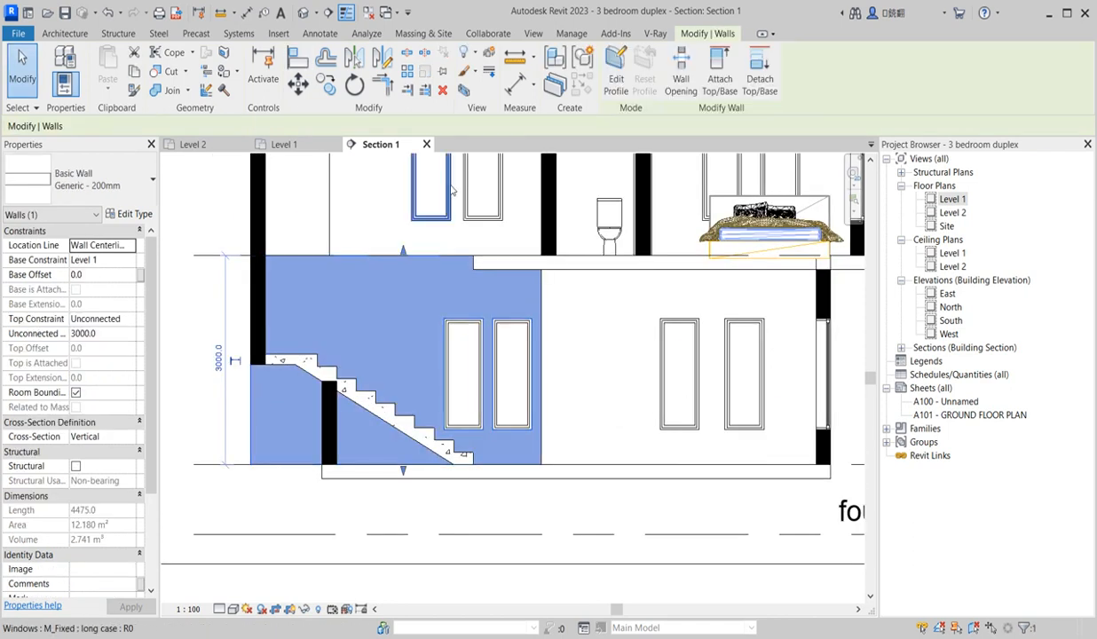
pyautogui.click(617, 82)
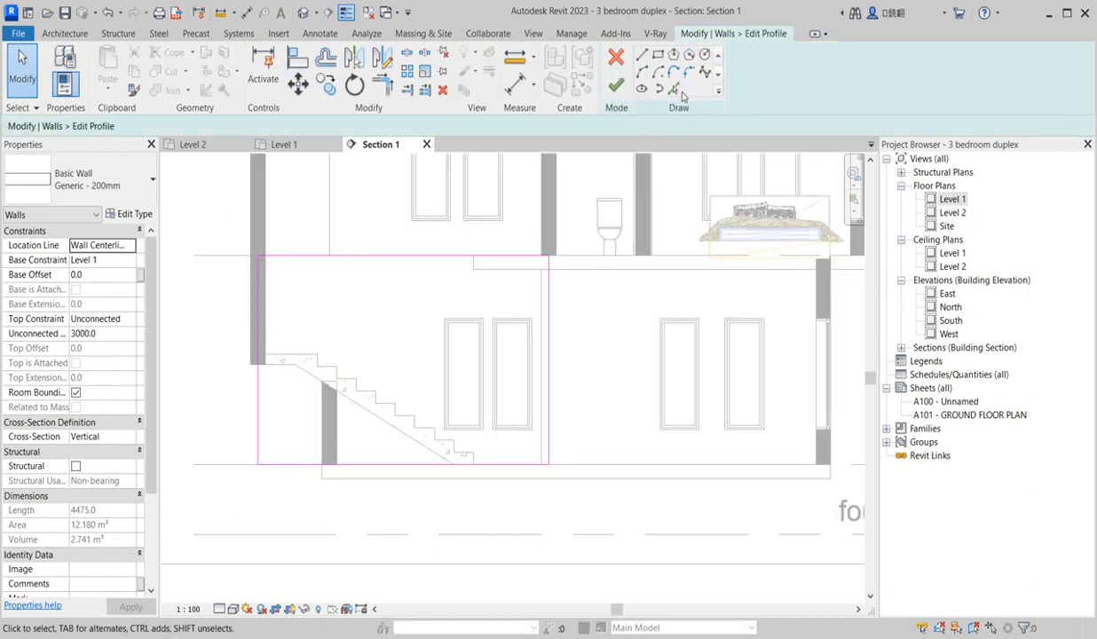
pyautogui.click(671, 91)
pyautogui.click(304, 377)
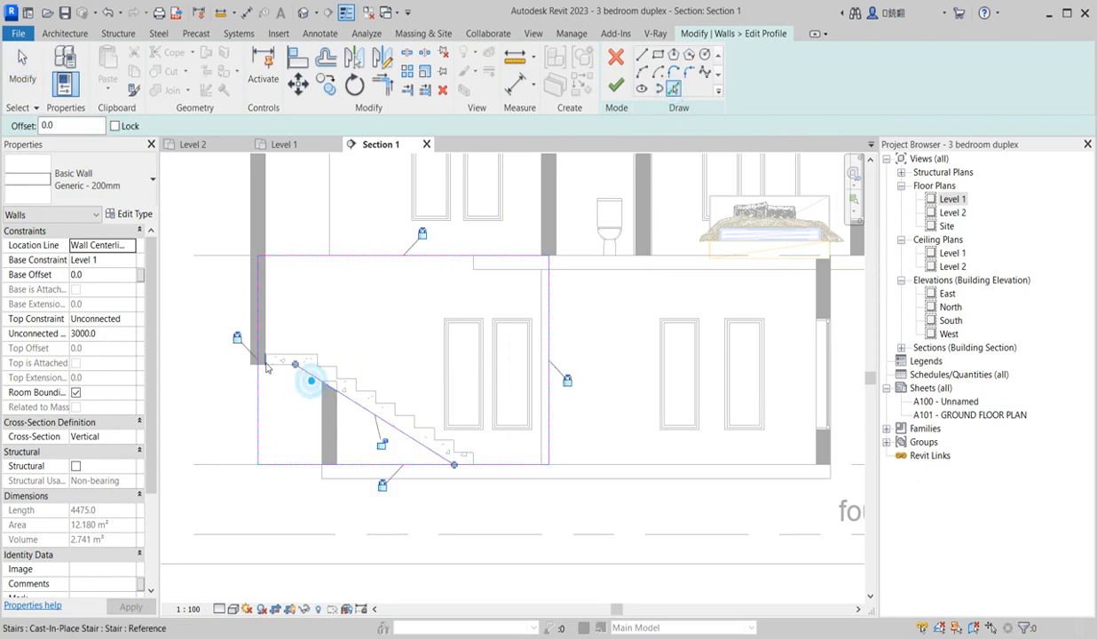
pyautogui.scroll(3, 281, 372)
pyautogui.click(281, 371)
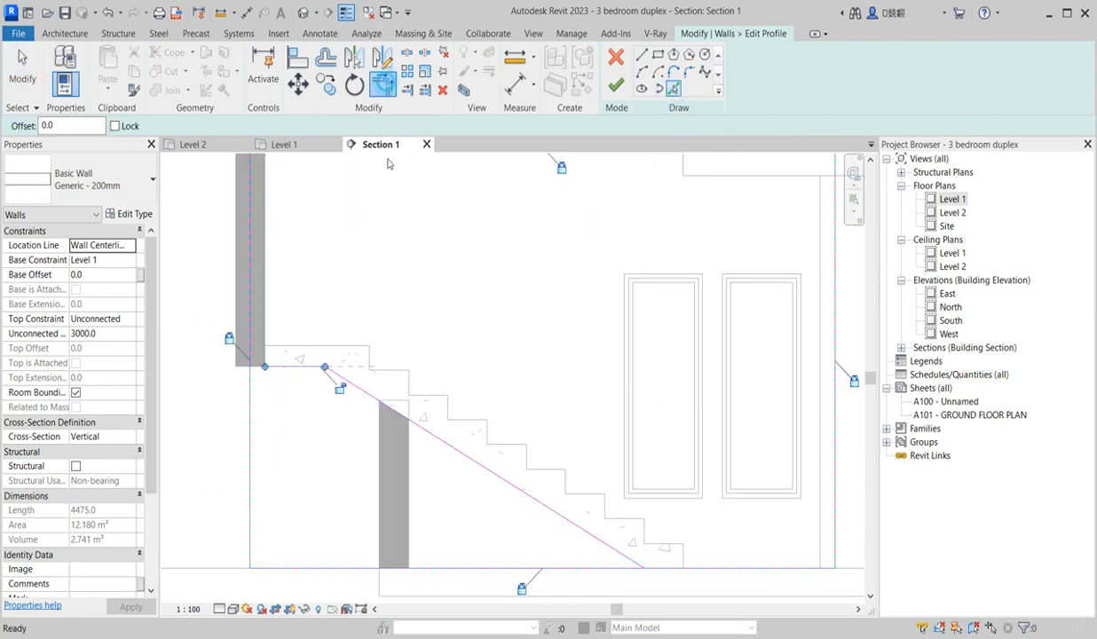
# Trim the landing-underside line and the profile's outer vertical edge to a corner, keeping the part above the landing.
pyautogui.click(387, 86)
pyautogui.click(293, 367)
pyautogui.click(249, 320)
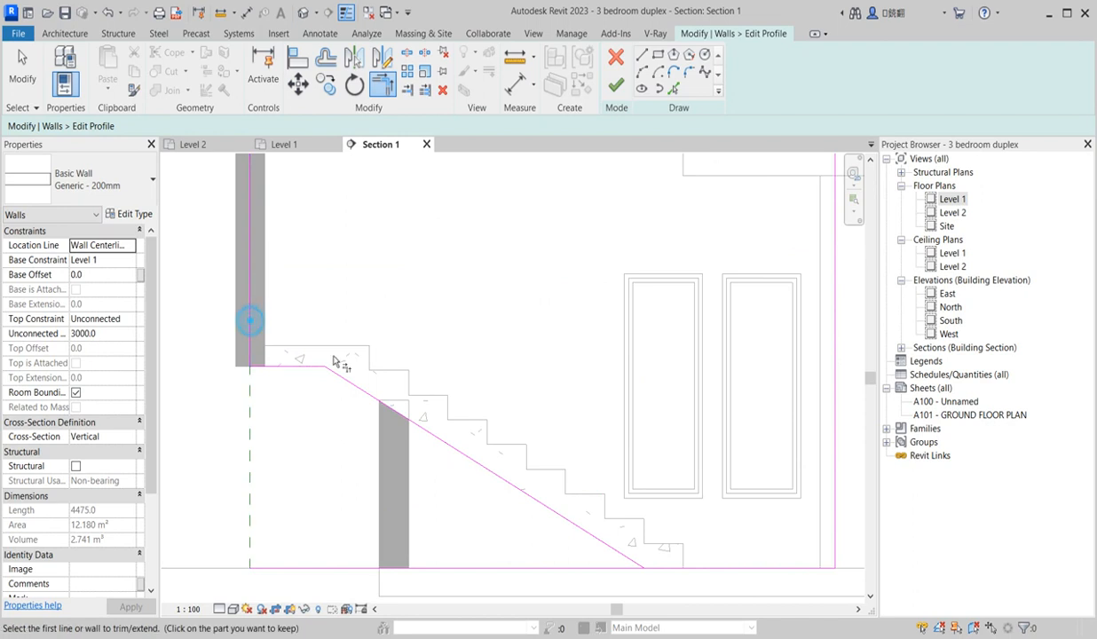
pyautogui.scroll(-2, 334, 364)
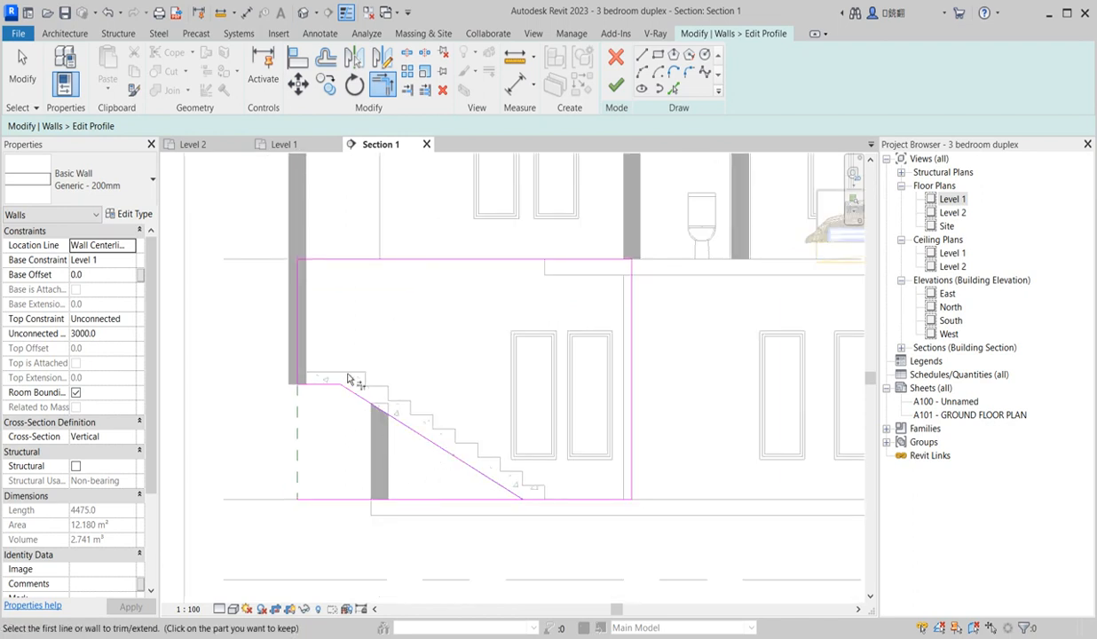
# Add a profile line along the outer face of the wall under the flight, trim it to the sloped and base lines, and finish the profile.
pyautogui.click(673, 88)
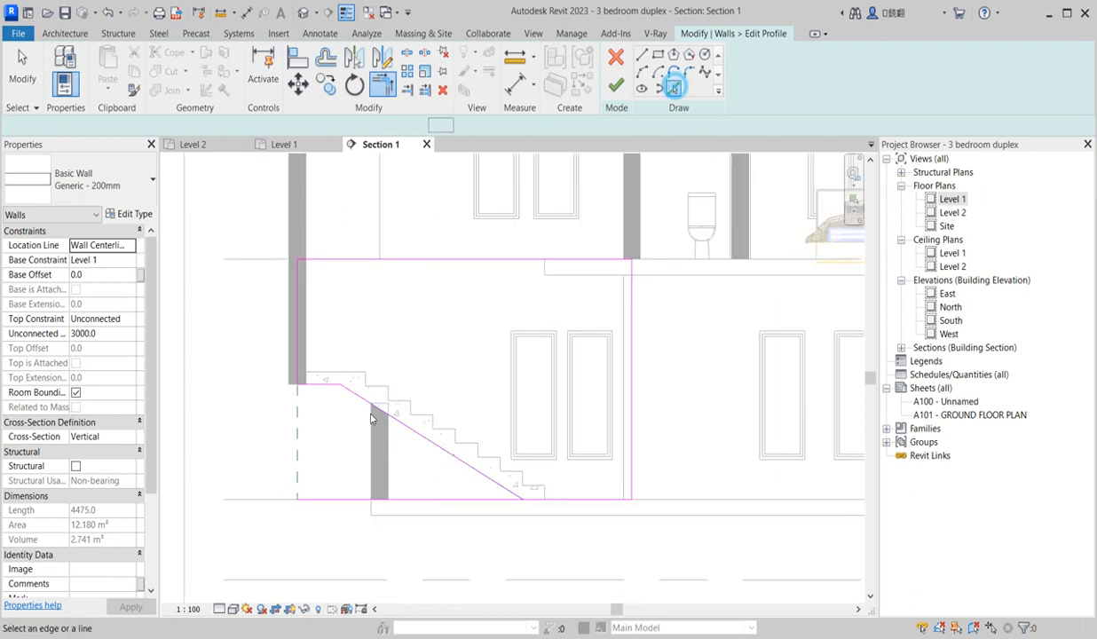
pyautogui.click(372, 444)
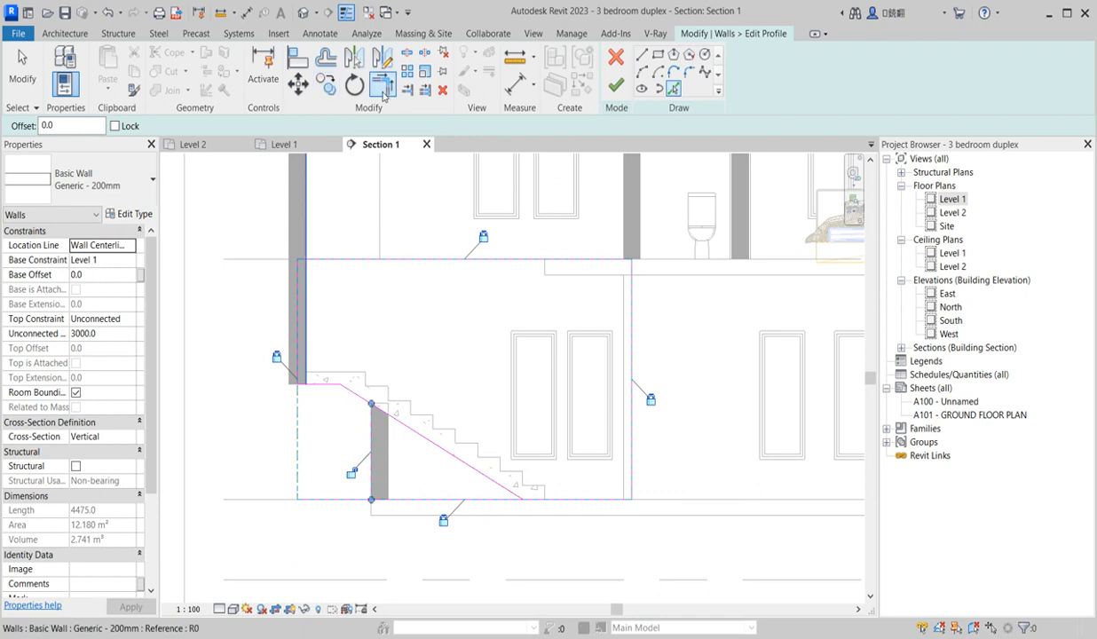
pyautogui.click(383, 88)
pyautogui.click(371, 448)
pyautogui.click(358, 393)
pyautogui.click(373, 451)
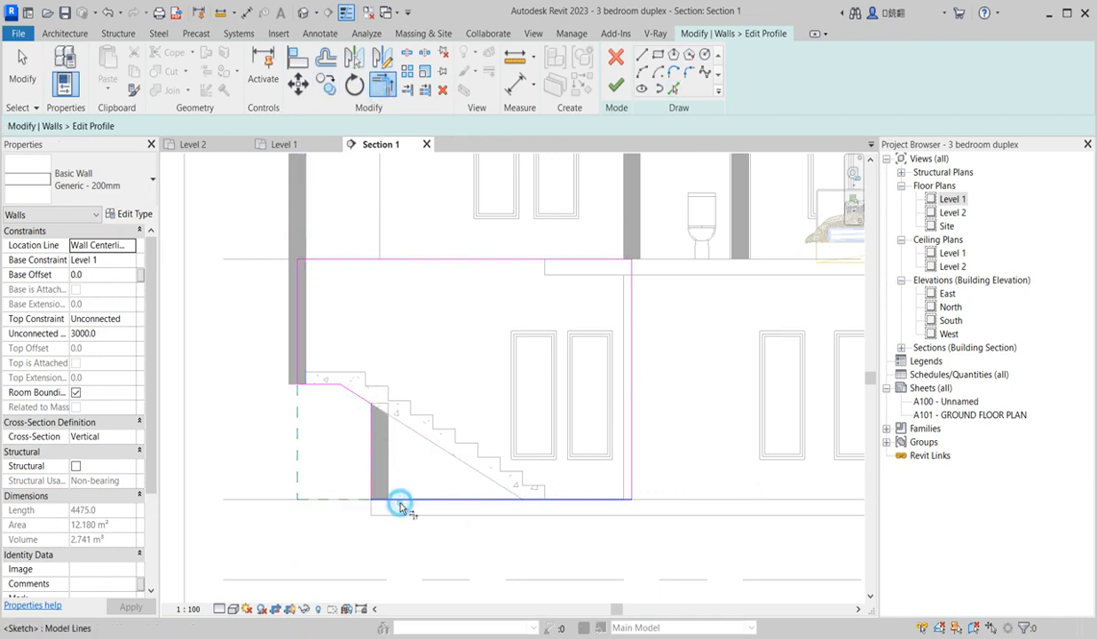
pyautogui.scroll(-5, 399, 506)
pyautogui.press('Escape')
pyautogui.scroll(3, 367, 464)
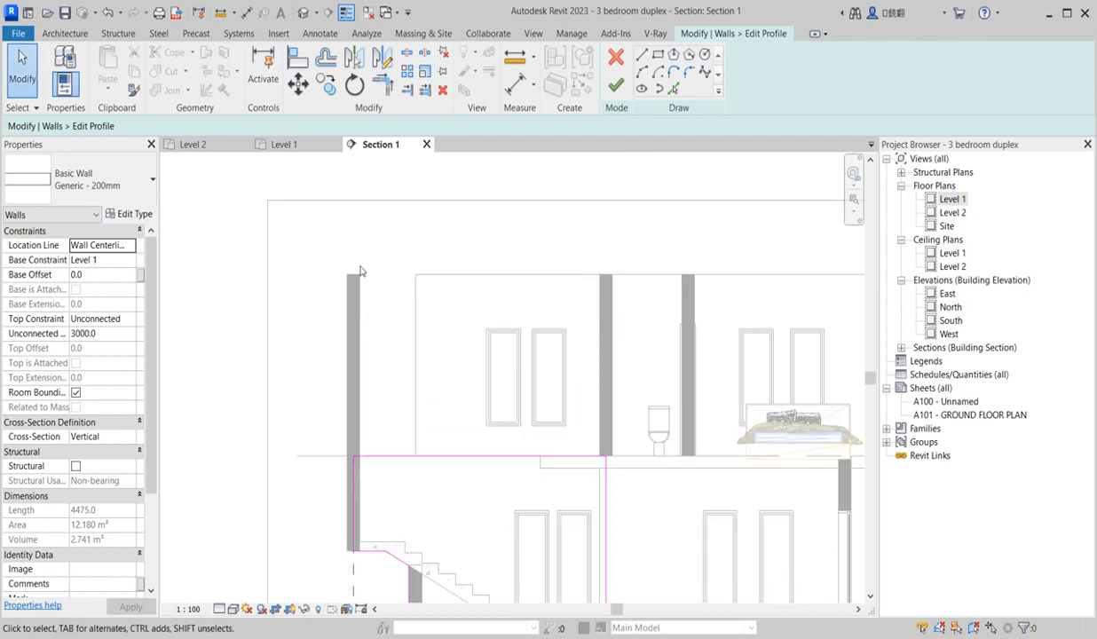
pyautogui.click(618, 85)
pyautogui.scroll(-5, 309, 394)
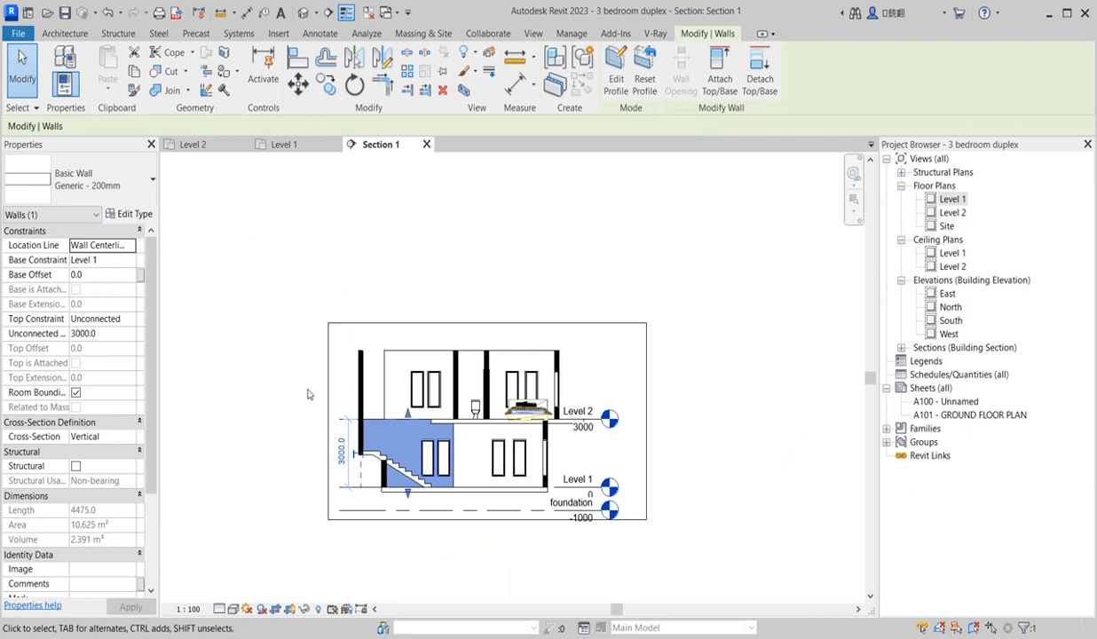
pyautogui.click(250, 456)
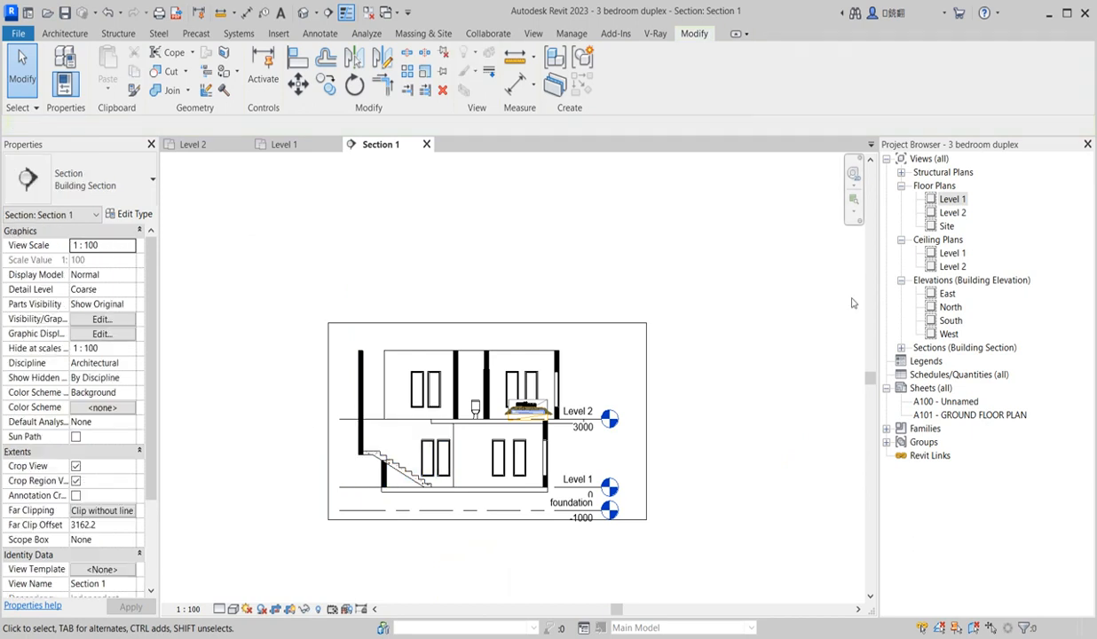
# Open the West elevation and extend the level lines so their heads sit well beyond the building.
pyautogui.doubleClick(949, 334)
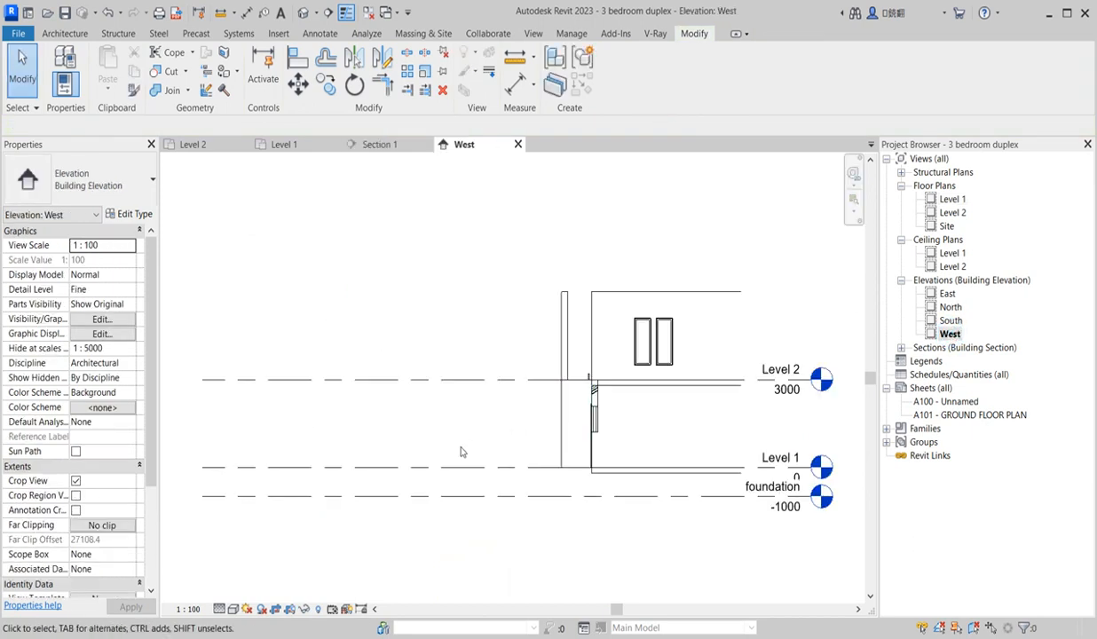
pyautogui.scroll(-3, 468, 448)
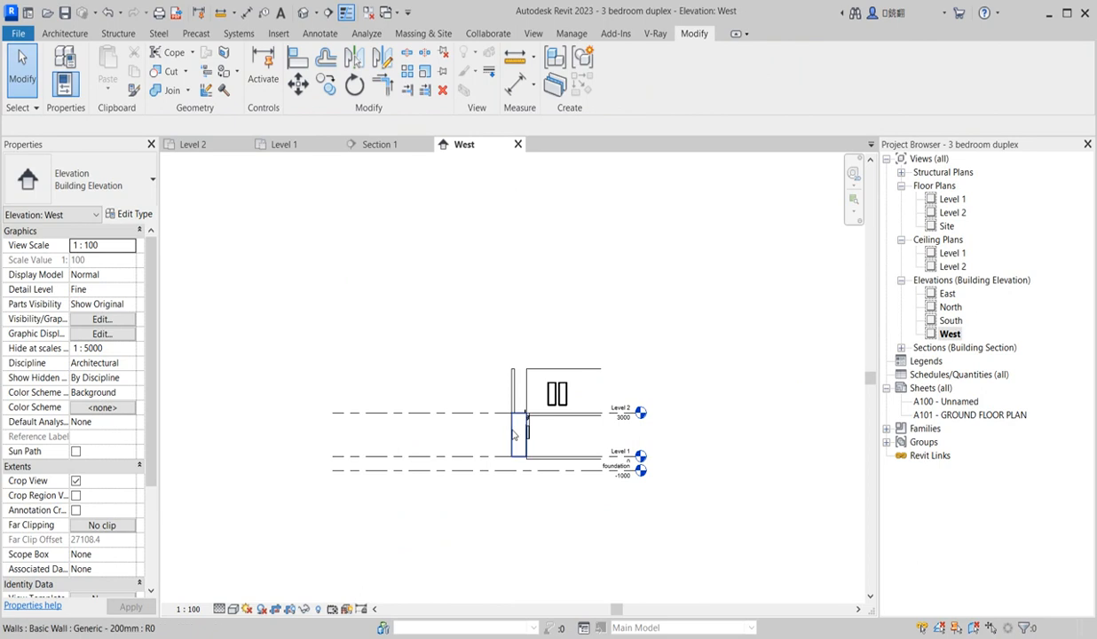
pyautogui.scroll(2, 513, 433)
pyautogui.click(448, 472)
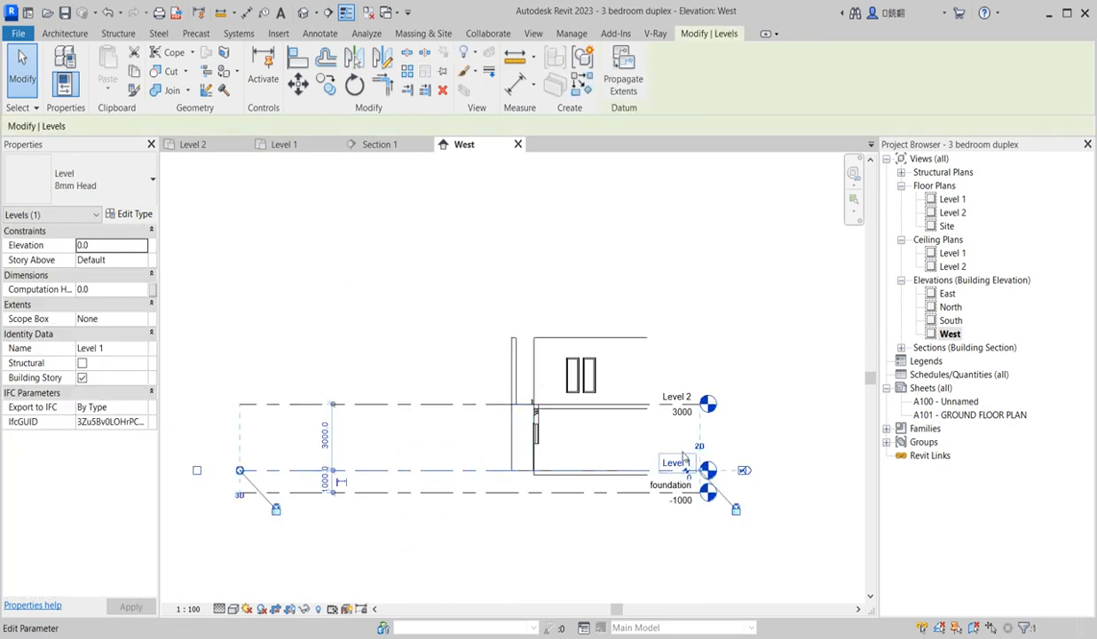
pyautogui.moveTo(702, 471); pyautogui.dragTo(823, 471)
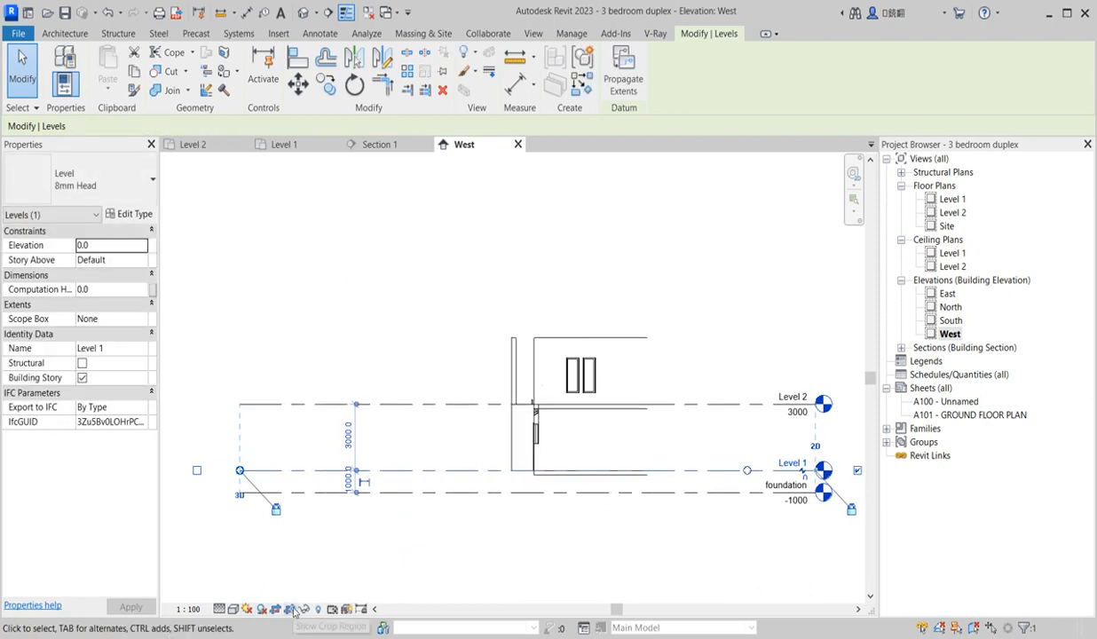
# Show the West elevation's crop region and stretch it past the cut-off end of the building to include the whole facade.
pyautogui.click(290, 612)
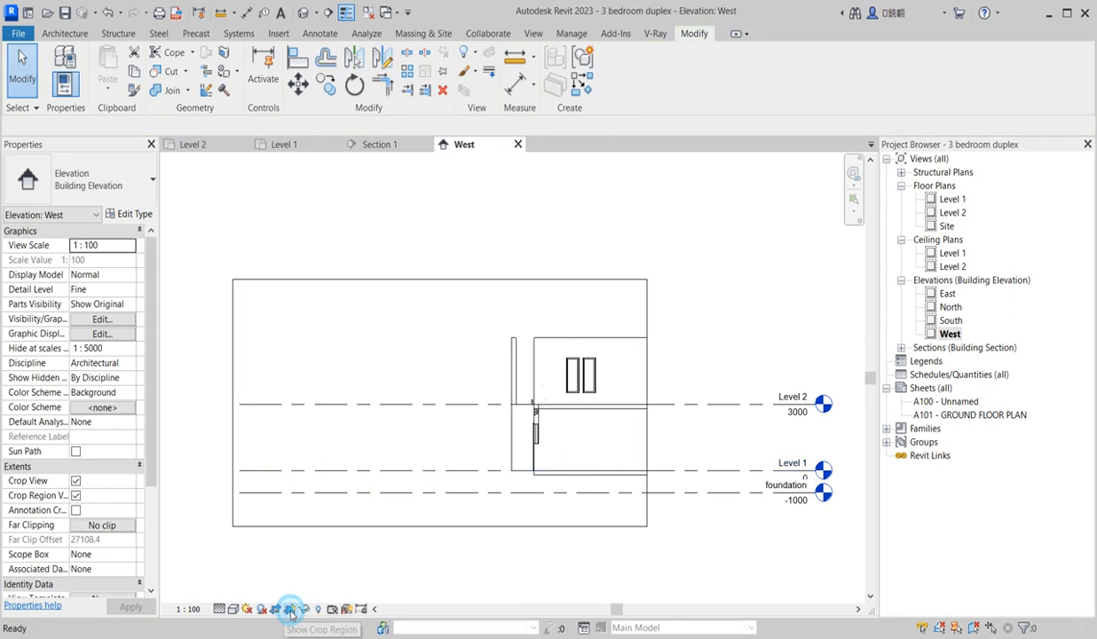
pyautogui.click(647, 432)
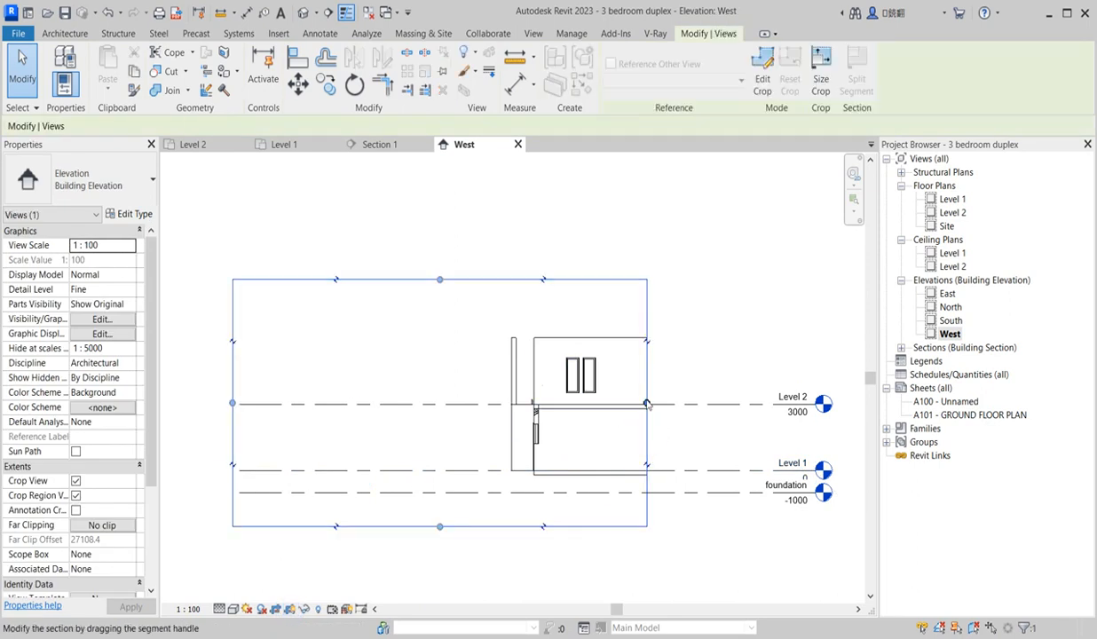
pyautogui.moveTo(647, 403); pyautogui.dragTo(814, 403)
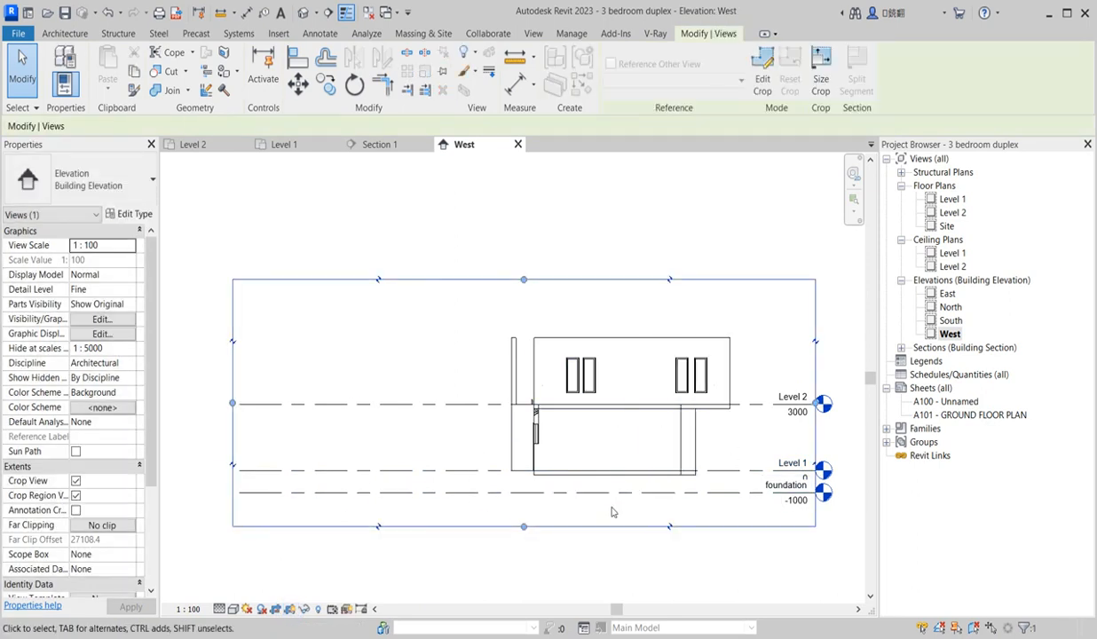
# Open the South elevation, show its crop region and widen it to include the whole building.
pyautogui.click(946, 321)
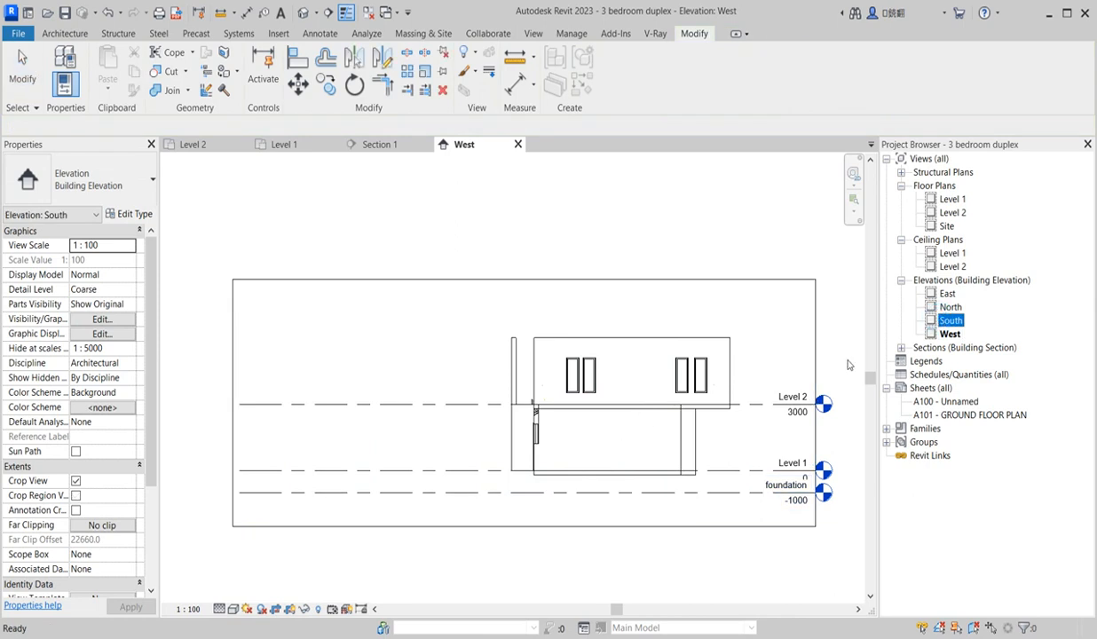
pyautogui.doubleClick(946, 321)
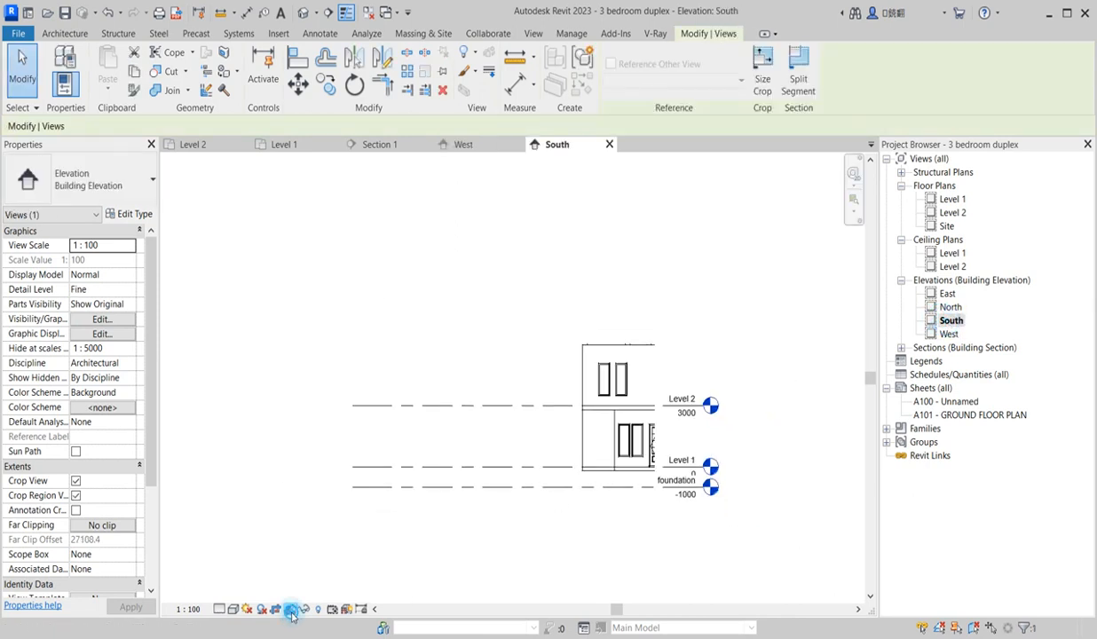
pyautogui.click(655, 401)
pyautogui.moveTo(655, 394); pyautogui.dragTo(751, 390)
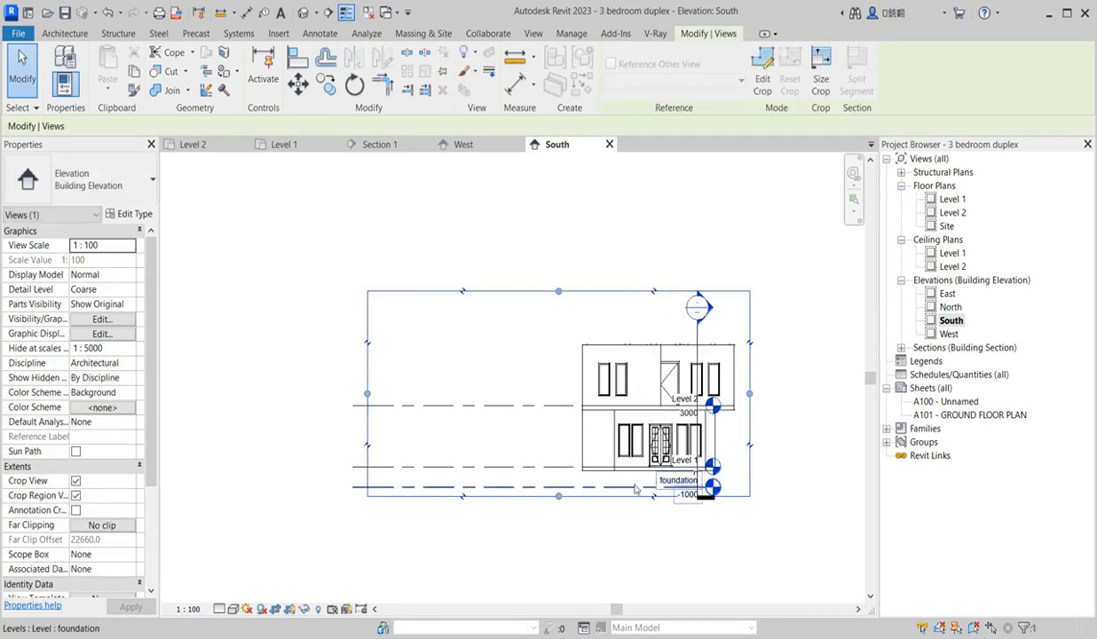
# Open the North elevation, show its crop region and widen it past the cut-off end of the building.
pyautogui.doubleClick(950, 306)
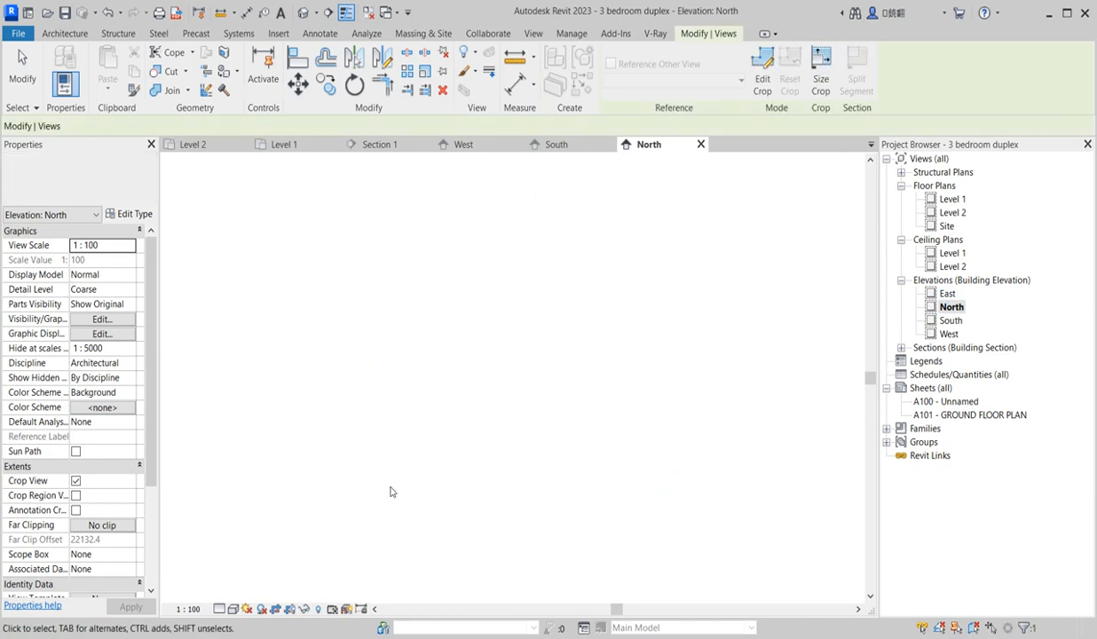
pyautogui.click(289, 609)
pyautogui.scroll(-3, 501, 389)
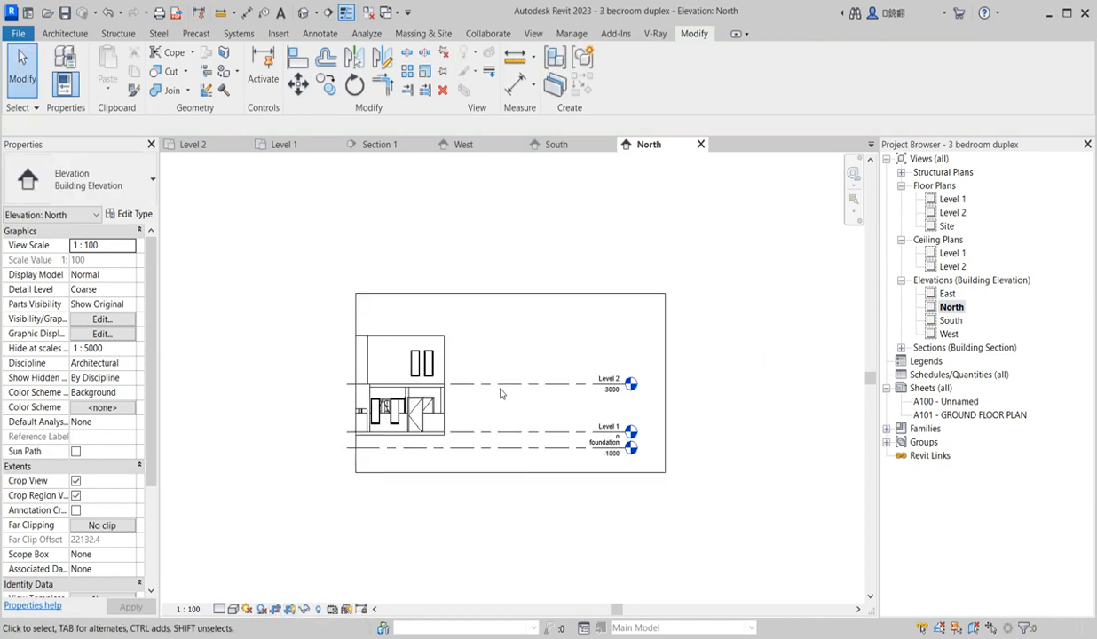
pyautogui.click(355, 368)
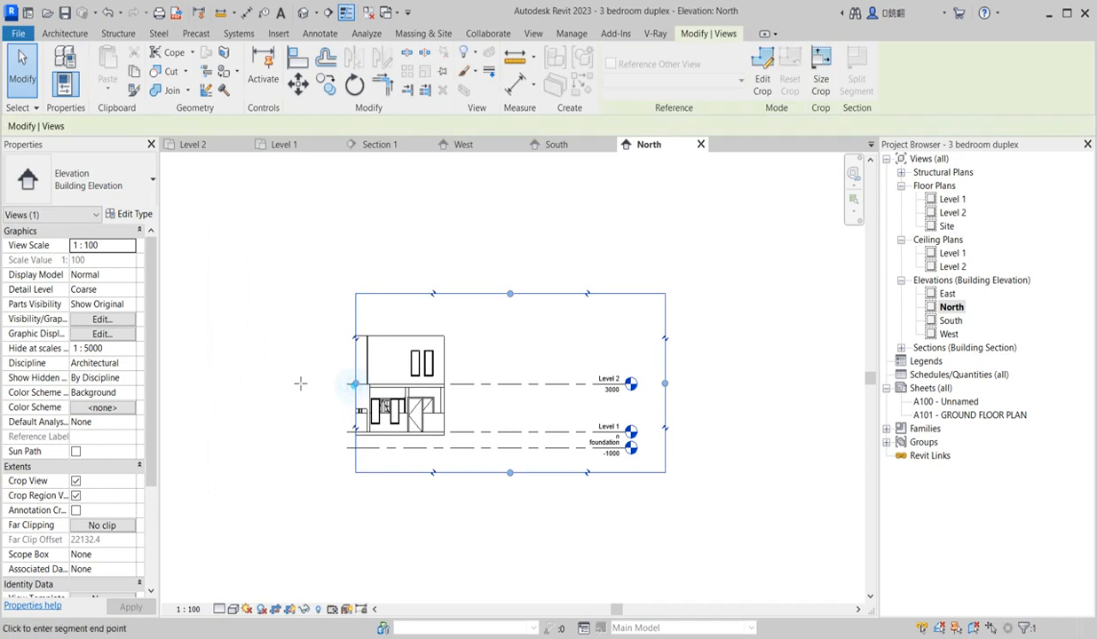
pyautogui.moveTo(355, 382); pyautogui.dragTo(250, 383)
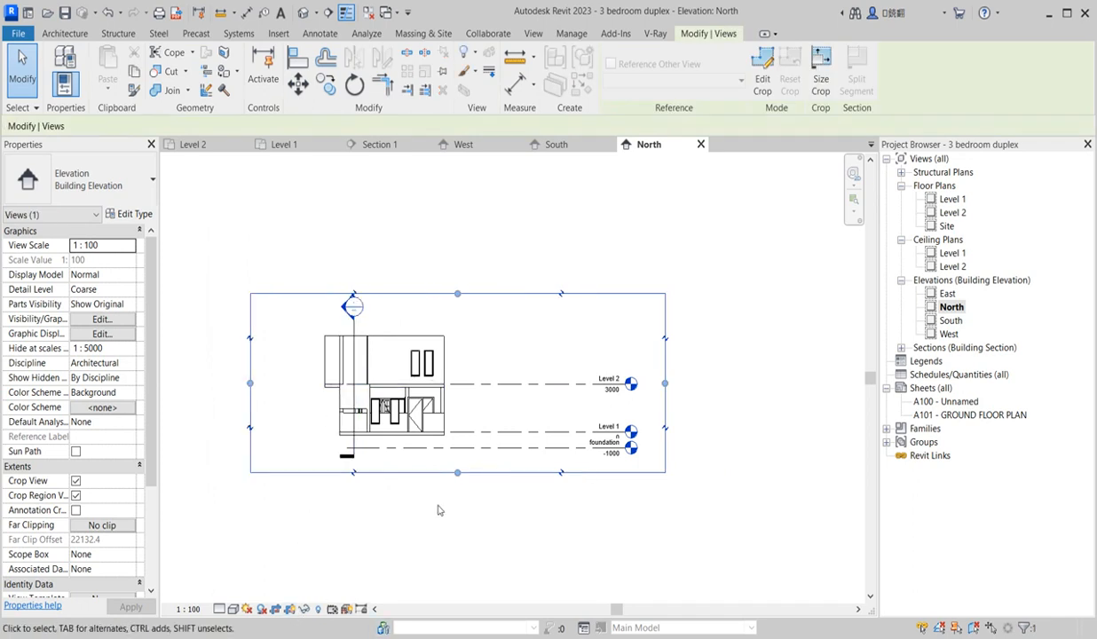
# Open the East elevation, show its crop region and widen it to include the whole building.
pyautogui.doubleClick(946, 293)
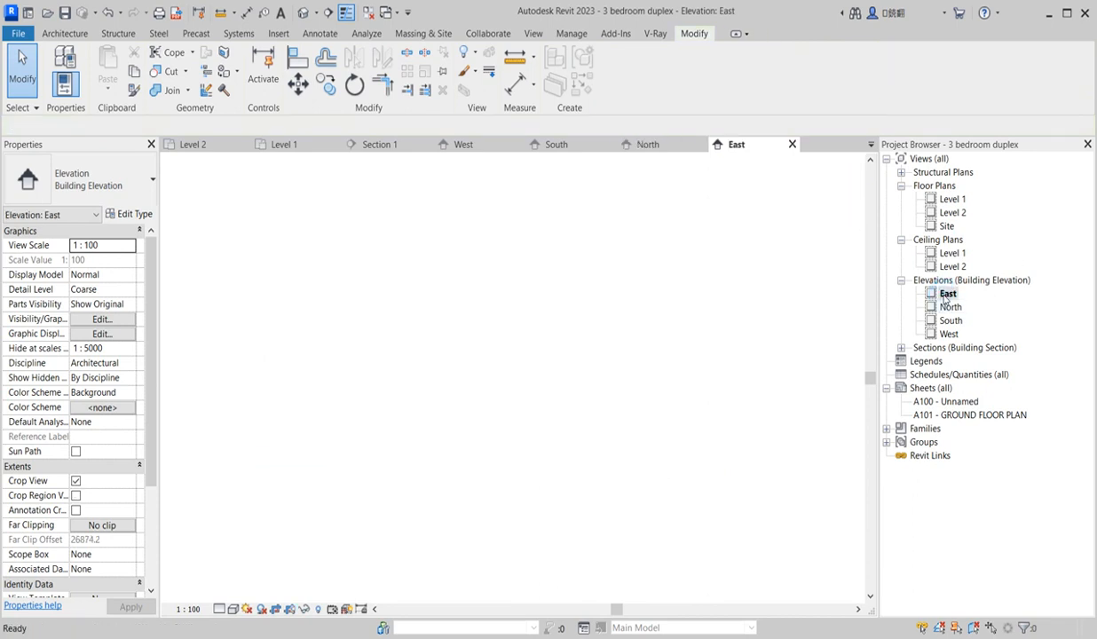
pyautogui.click(290, 609)
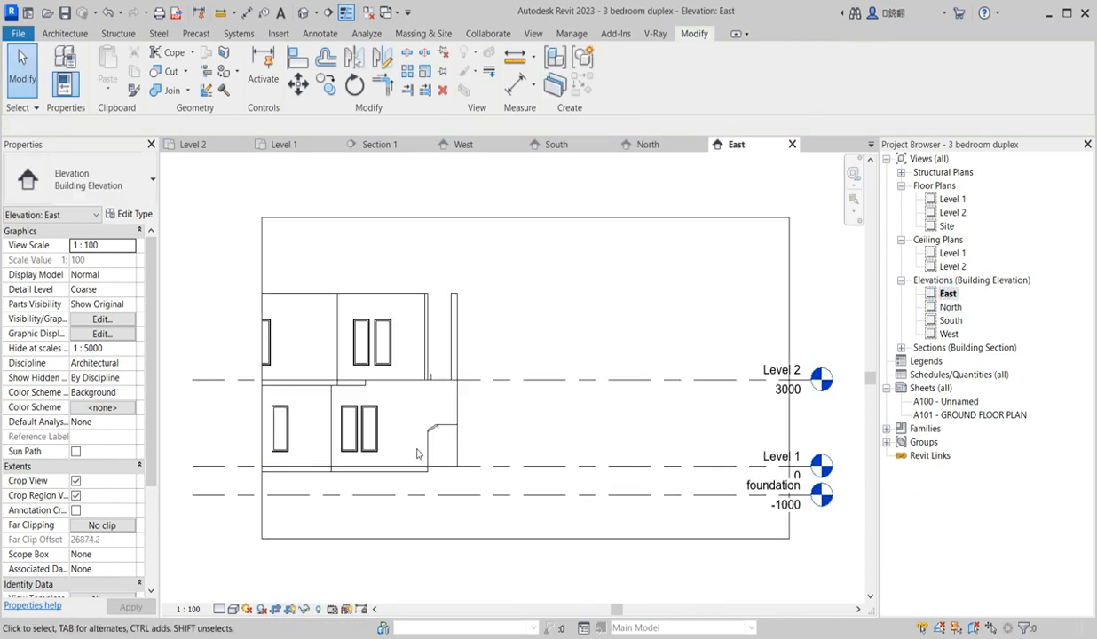
pyautogui.scroll(-2, 418, 448)
pyautogui.click(340, 355)
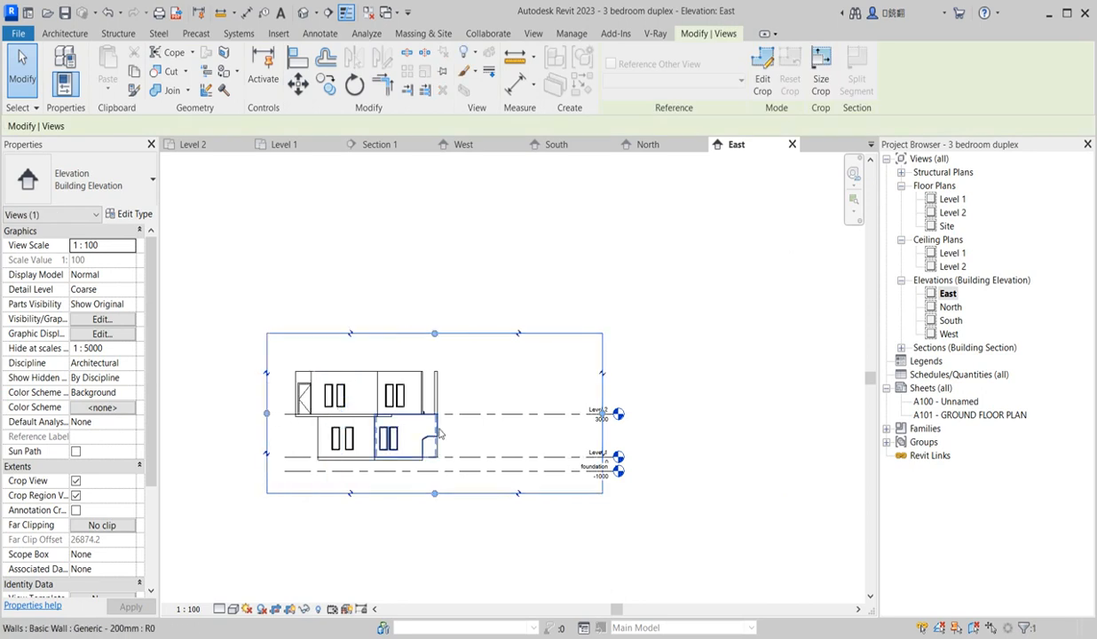
# Examine the ground-floor side wall around the stair landing and the gap above it in the East elevation.
pyautogui.scroll(4, 433, 417)
pyautogui.scroll(2, 426, 461)
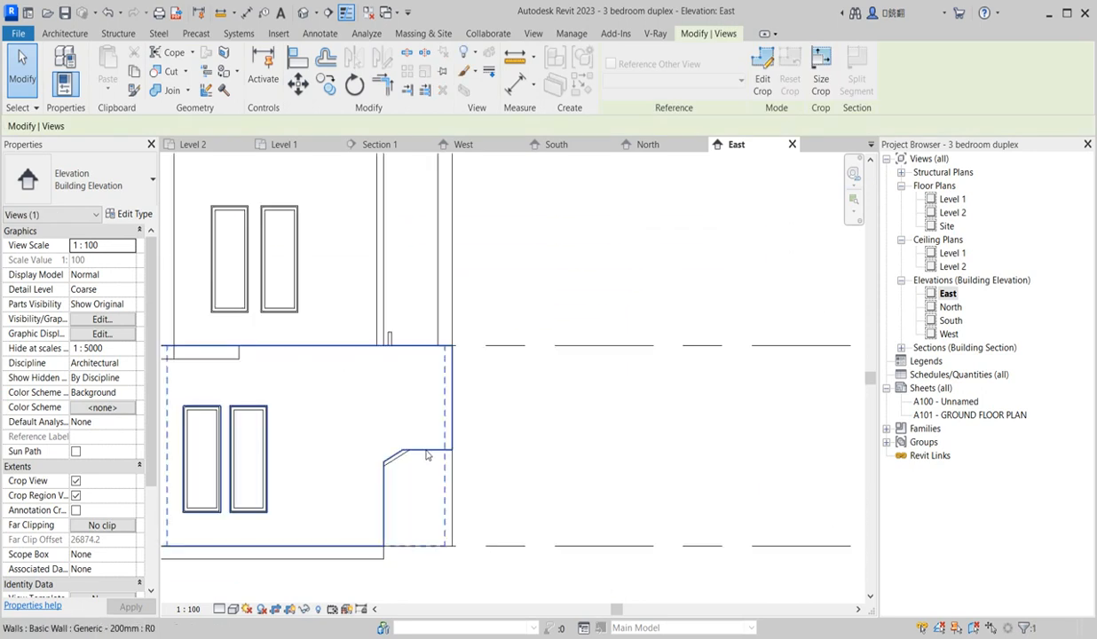
pyautogui.click(426, 453)
pyautogui.scroll(-4, 428, 453)
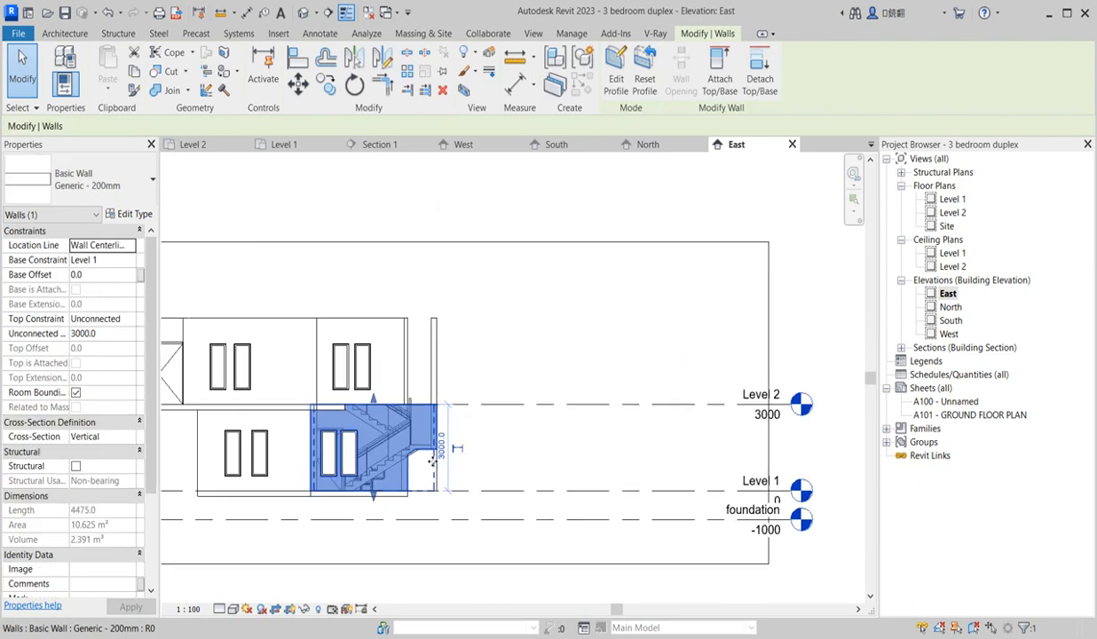
pyautogui.scroll(1, 433, 461)
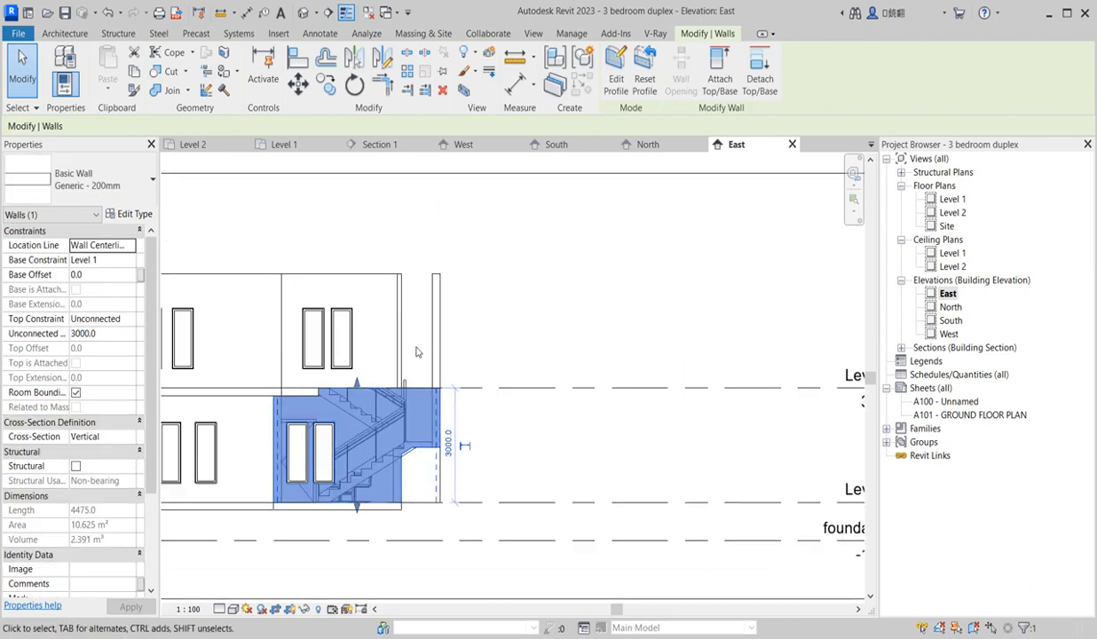
pyautogui.click(444, 538)
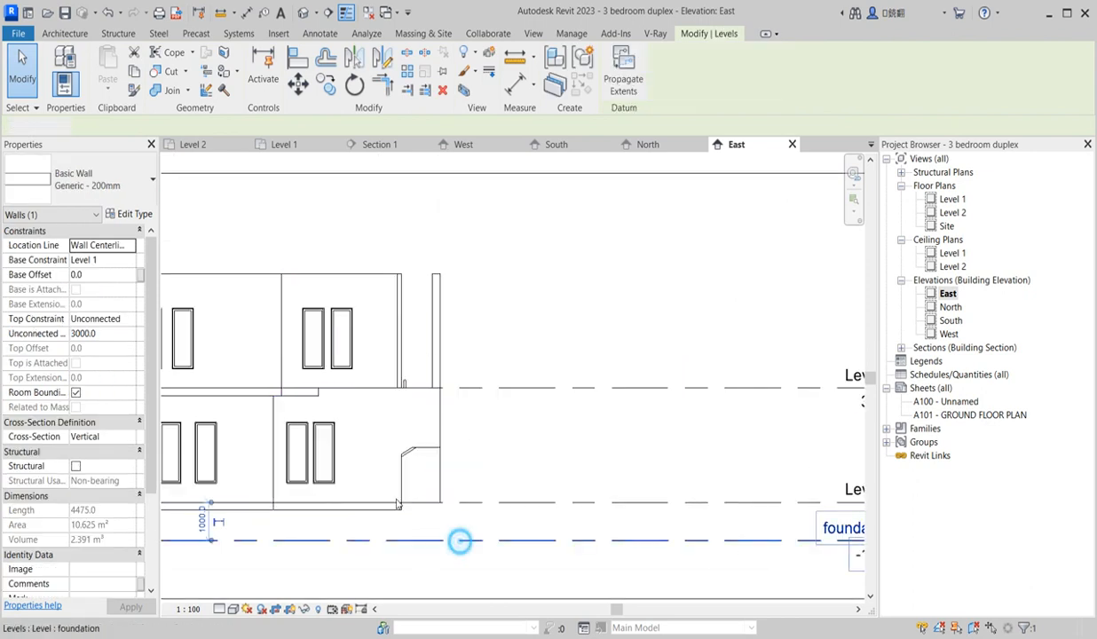
# Raise the base of the 1100 mm wall under the stair landing to a base offset of 1185.2.
pyautogui.click(445, 480)
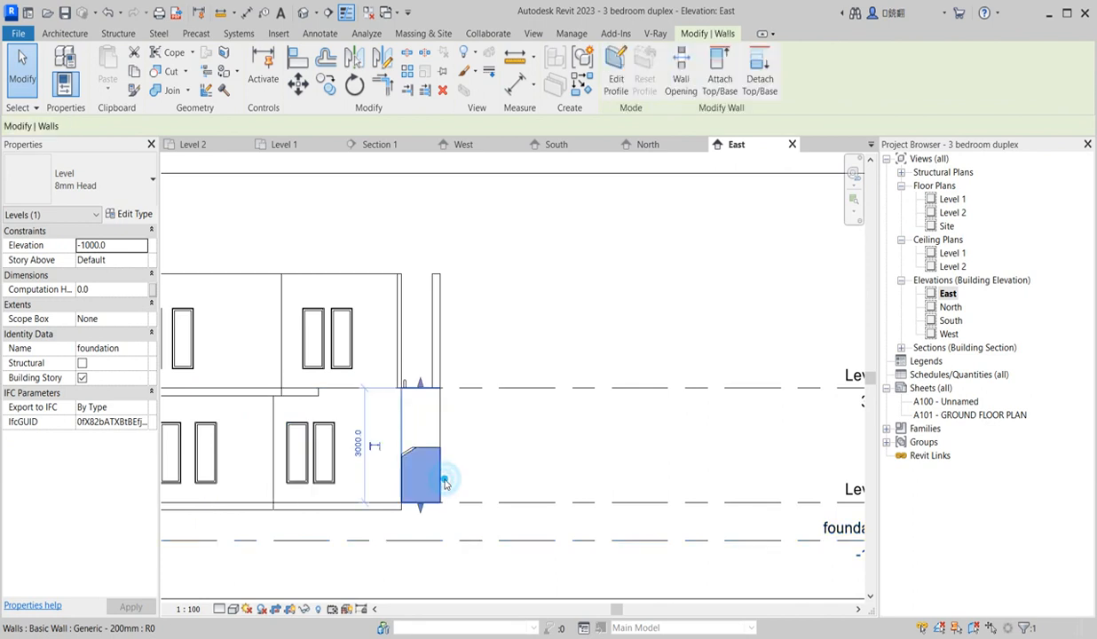
pyautogui.scroll(2, 433, 528)
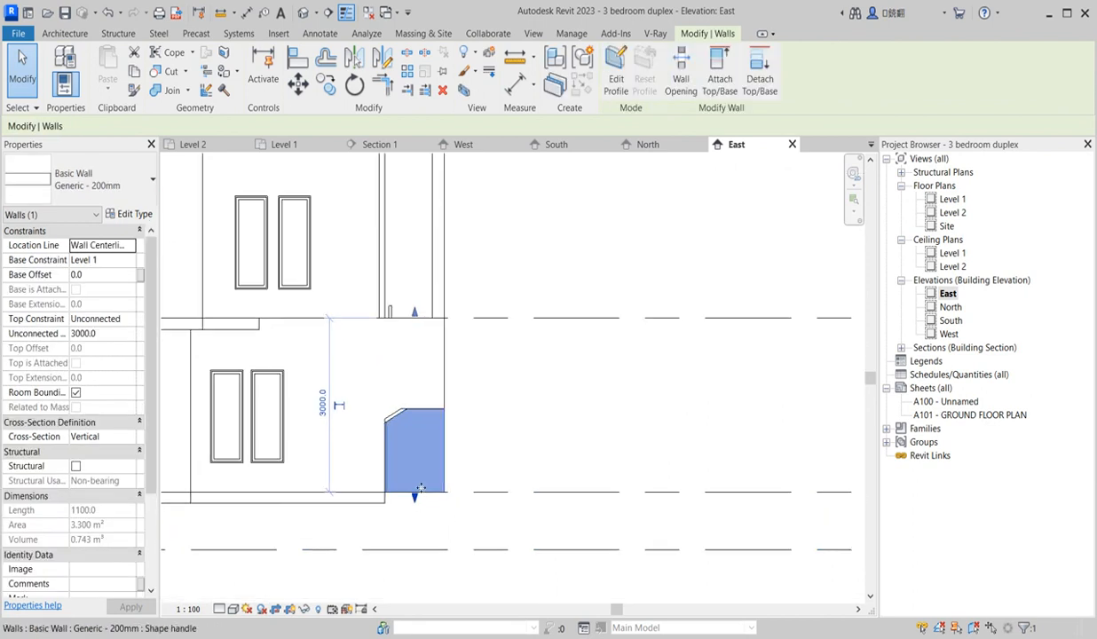
pyautogui.moveTo(416, 498); pyautogui.dragTo(414, 429)
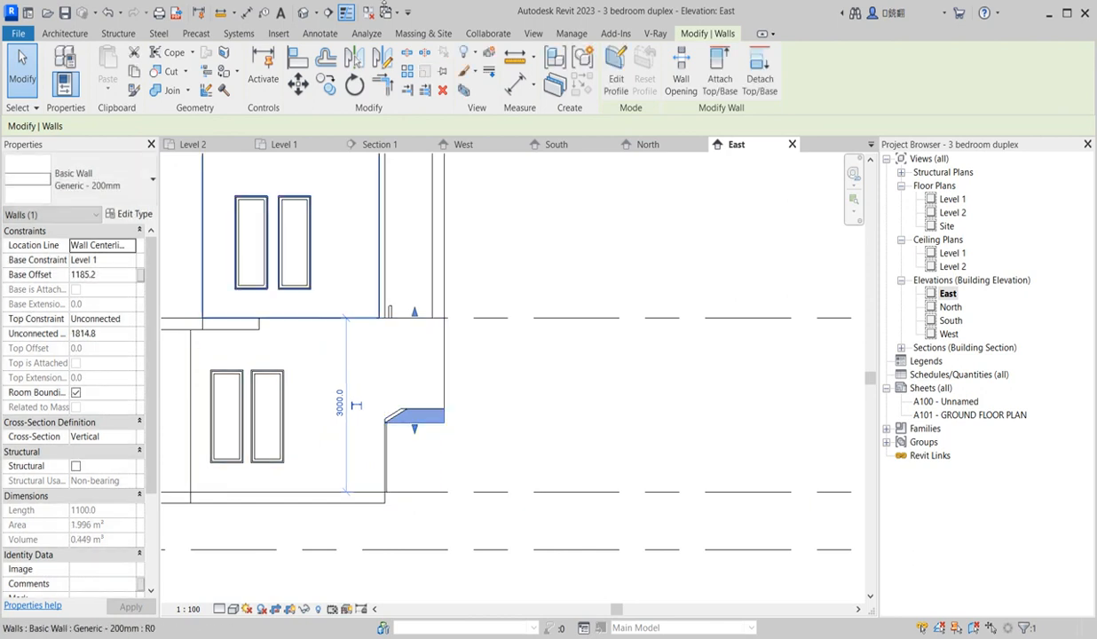
# Edit the raised wall's profile and pick the stair's sloped underside and the landing's underside as sketch lines.
pyautogui.click(617, 84)
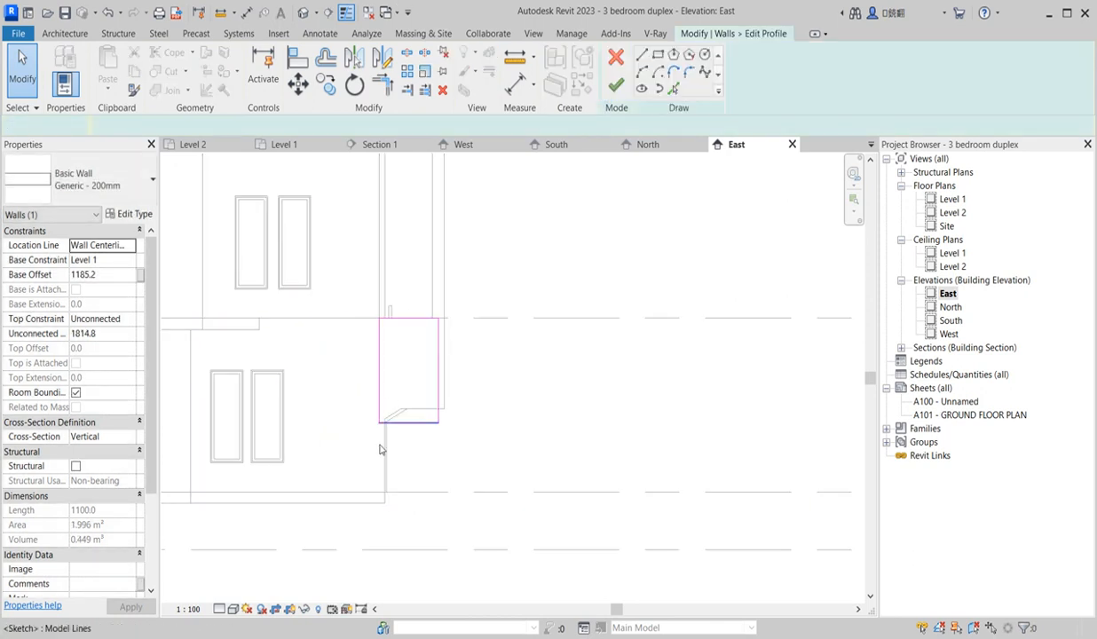
pyautogui.scroll(-5, 537, 415)
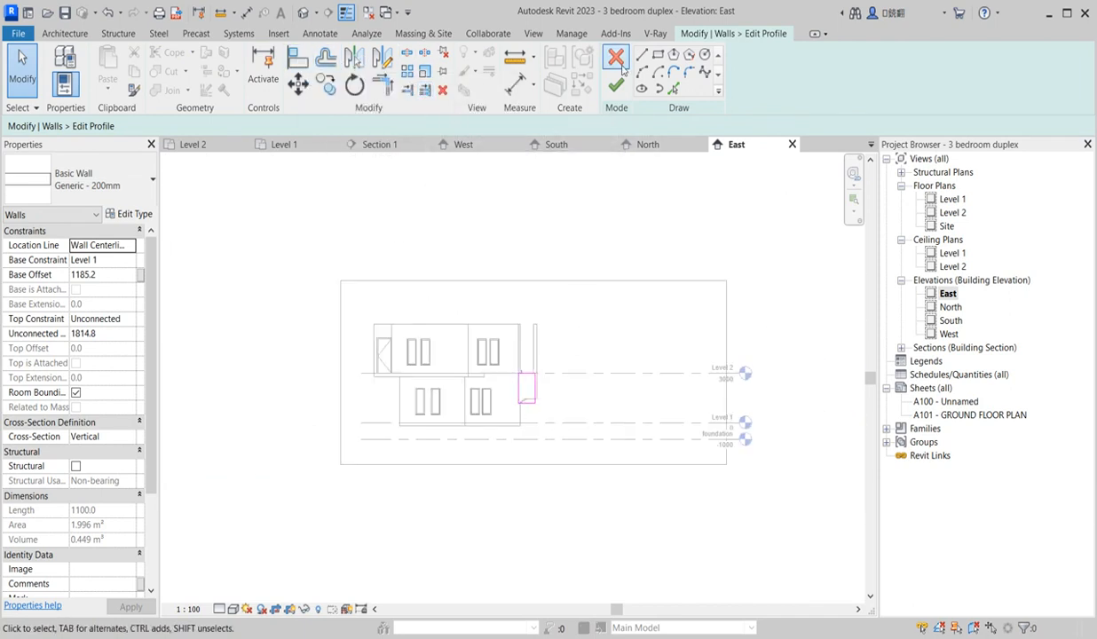
pyautogui.click(672, 90)
pyautogui.scroll(6, 526, 321)
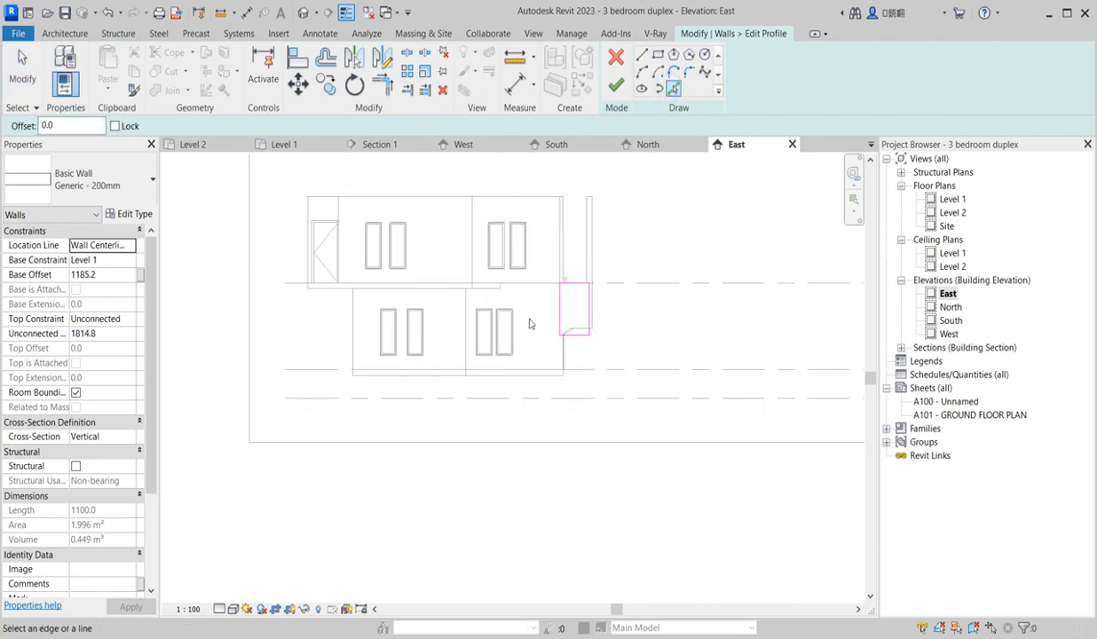
pyautogui.click(658, 349)
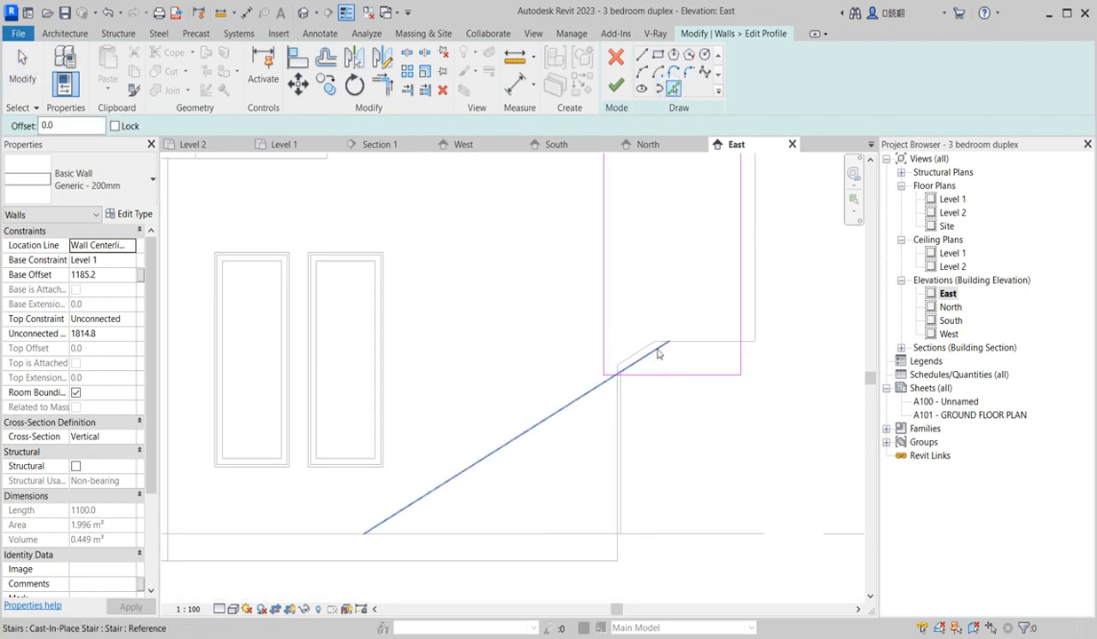
pyautogui.click(705, 346)
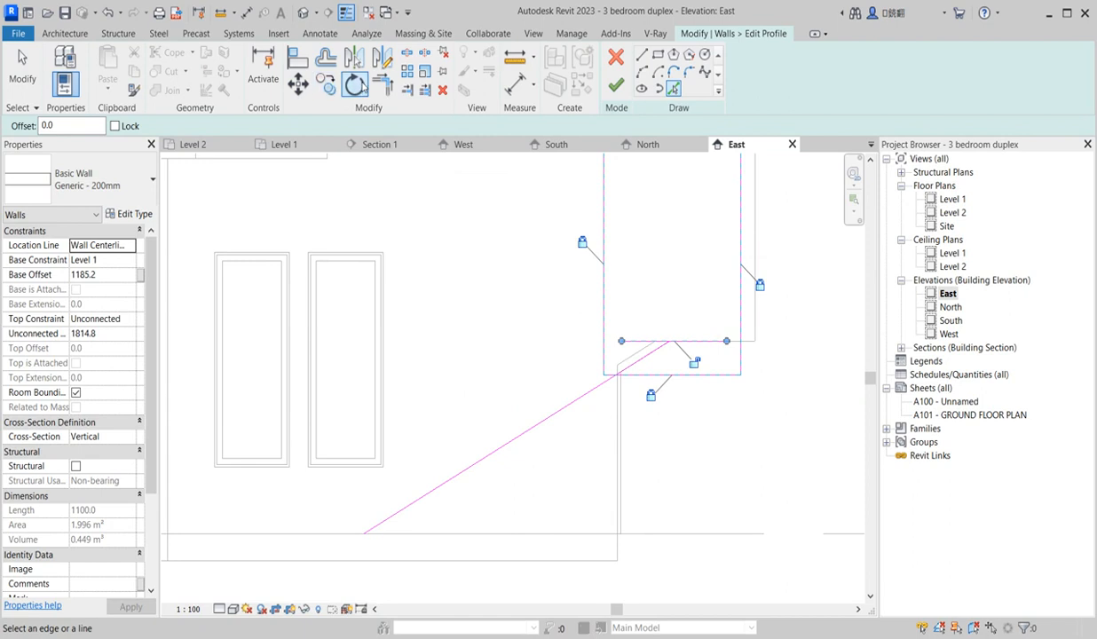
# Pick the adjoining wall's vertical edge as a profile line and trim the slope to it, to the landing line and to the wall's outer side.
pyautogui.click(404, 96)
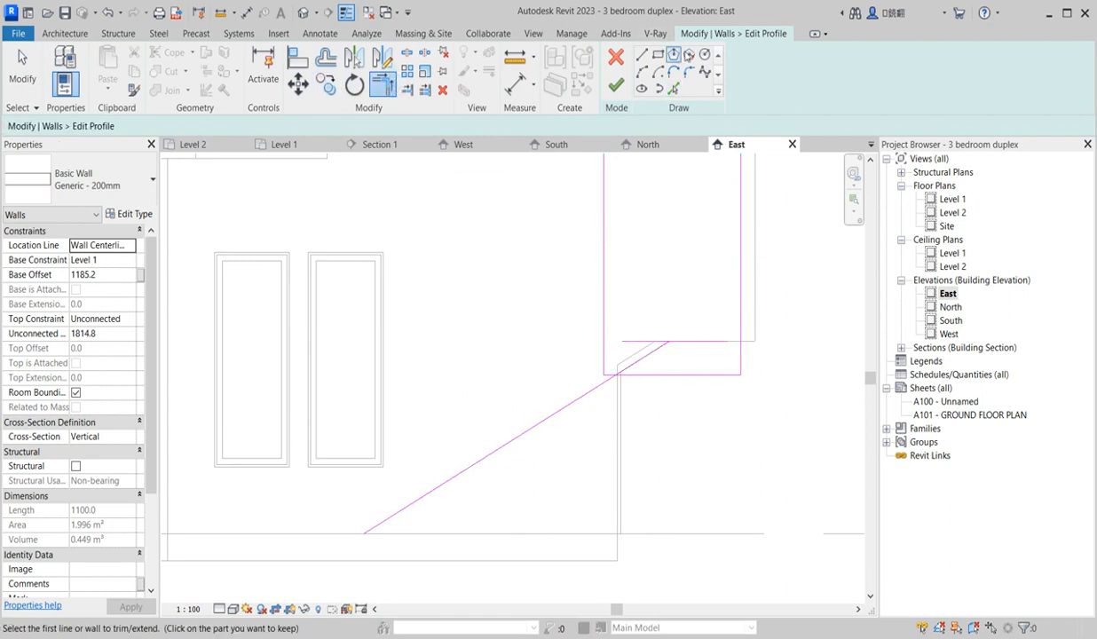
pyautogui.click(674, 90)
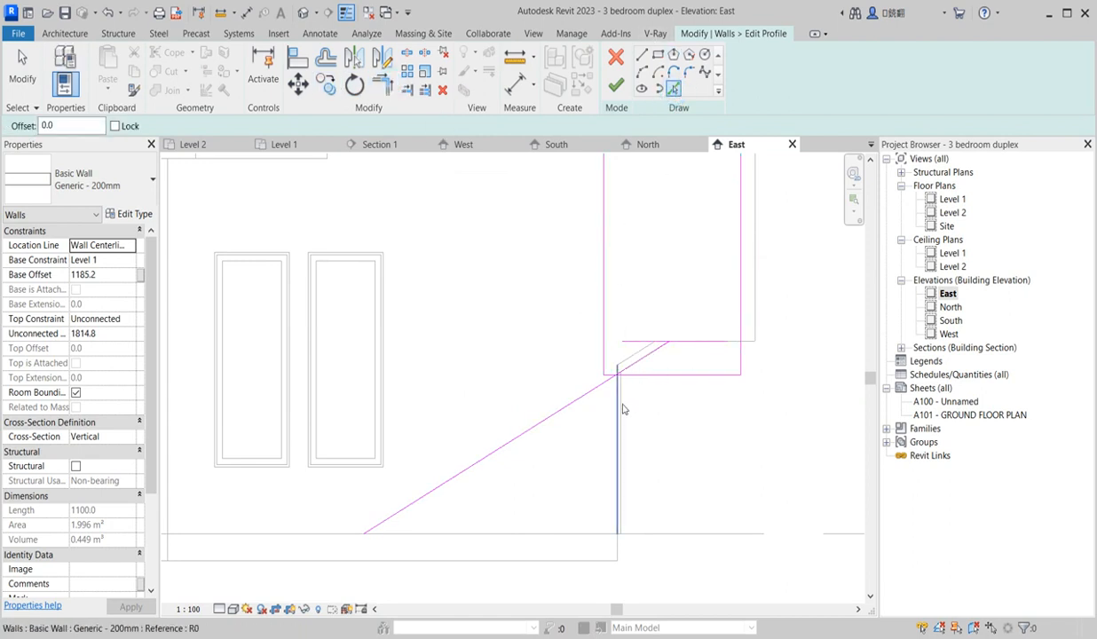
pyautogui.click(622, 407)
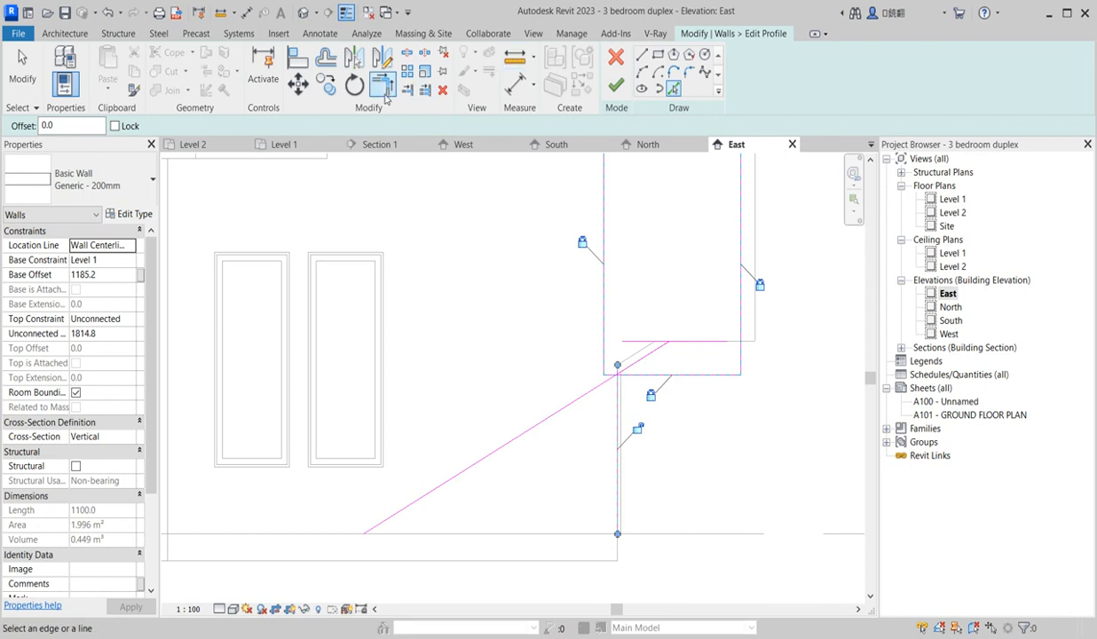
pyautogui.click(381, 85)
pyautogui.click(648, 354)
pyautogui.click(691, 345)
pyautogui.click(646, 363)
pyautogui.click(620, 391)
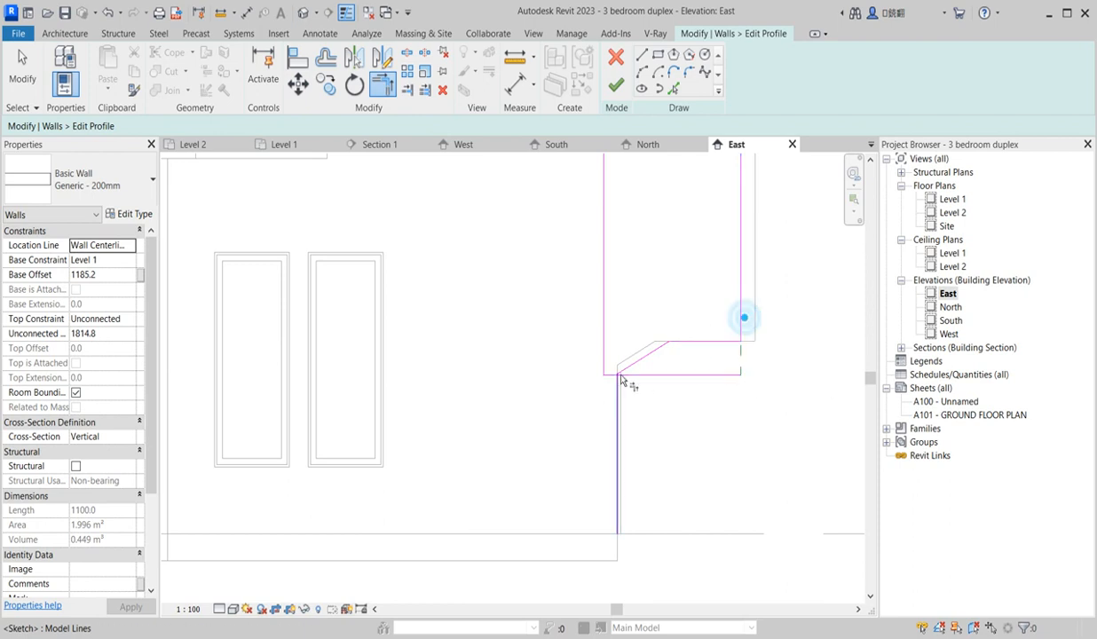
# Remove the vertical profile line running down from the slope's lower end.
pyautogui.scroll(2, 628, 383)
pyautogui.scroll(2, 637, 378)
pyautogui.press('Escape')
pyautogui.scroll(-4, 628, 384)
pyautogui.scroll(-3, 628, 384)
pyautogui.scroll(4, 621, 415)
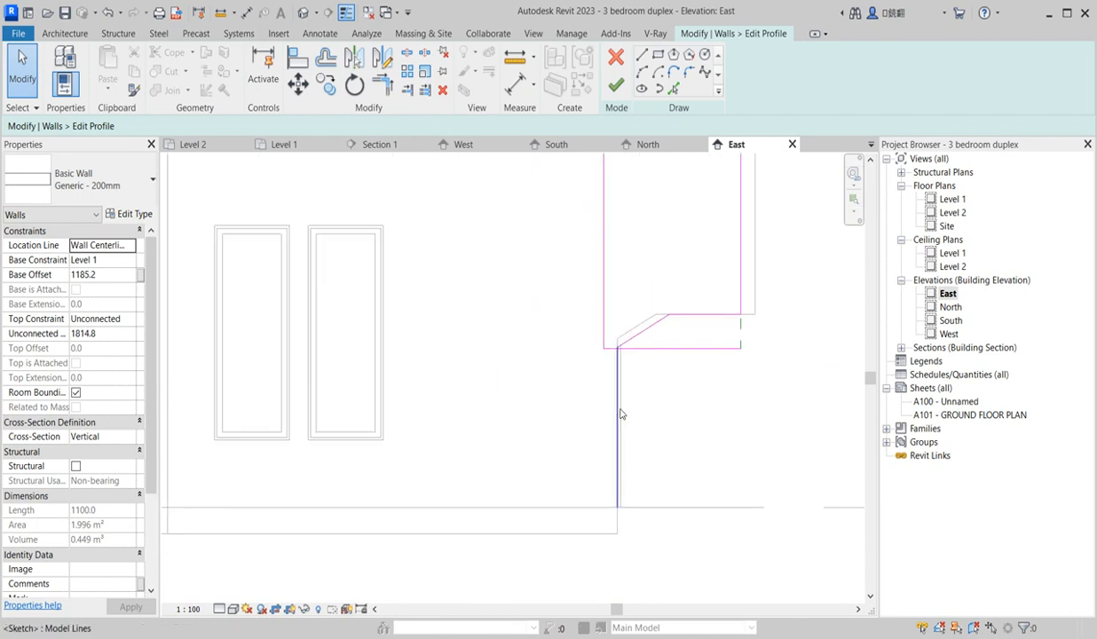
pyautogui.click(622, 414)
pyautogui.press('Escape')
pyautogui.scroll(2, 617, 309)
pyautogui.scroll(1, 617, 310)
pyautogui.click(640, 56)
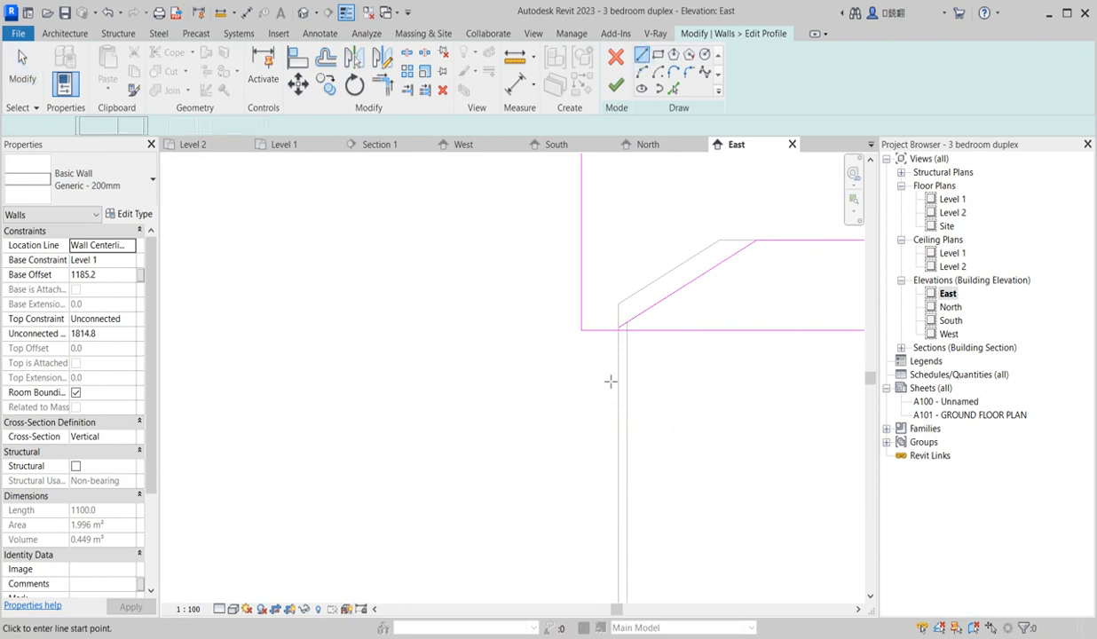
pyautogui.click(620, 330)
pyautogui.press('Escape')
pyautogui.scroll(2, 618, 337)
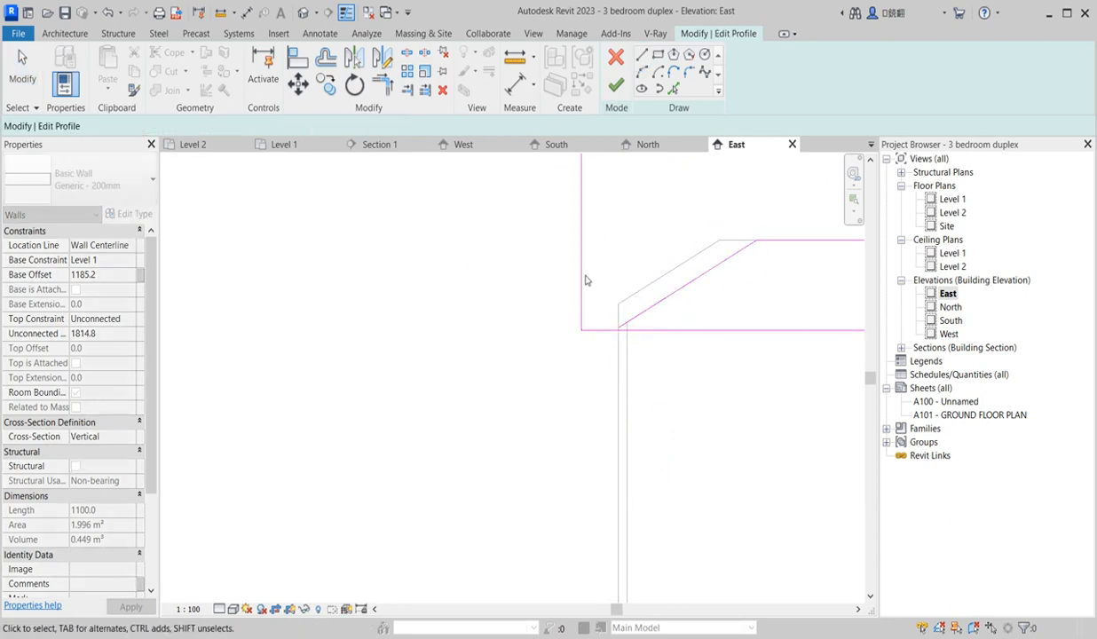
pyautogui.press('Escape')
# Pick the vertical wall edge as a profile line and trim it between the slope's lower end and the profile's bottom line.
pyautogui.scroll(3, 634, 333)
pyautogui.press('t')
pyautogui.press('r')
pyautogui.click(673, 89)
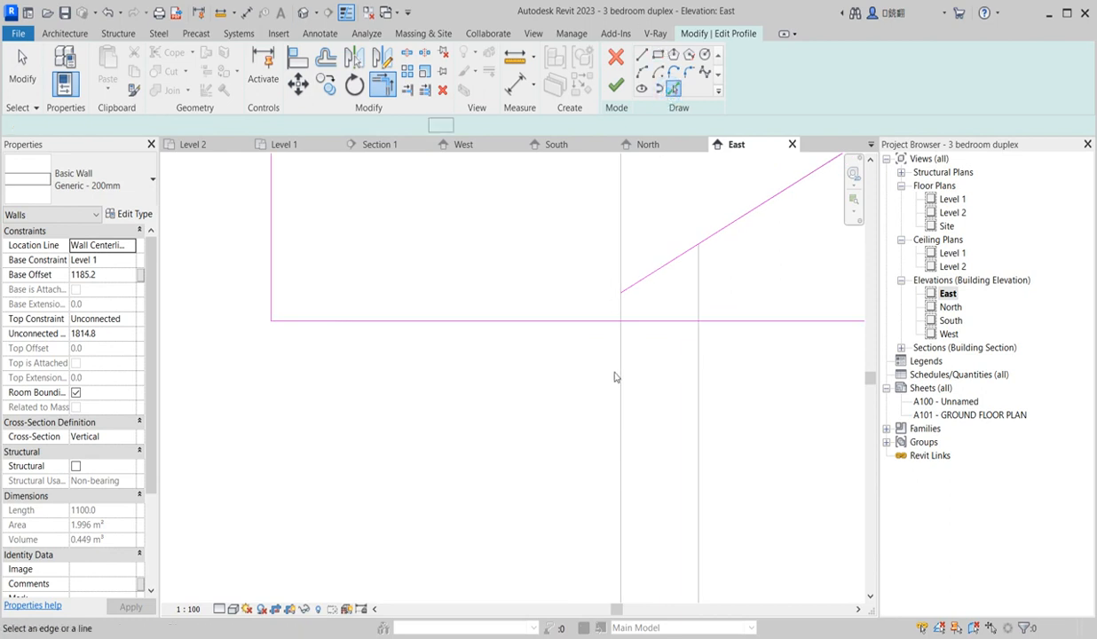
pyautogui.click(620, 381)
pyautogui.click(389, 86)
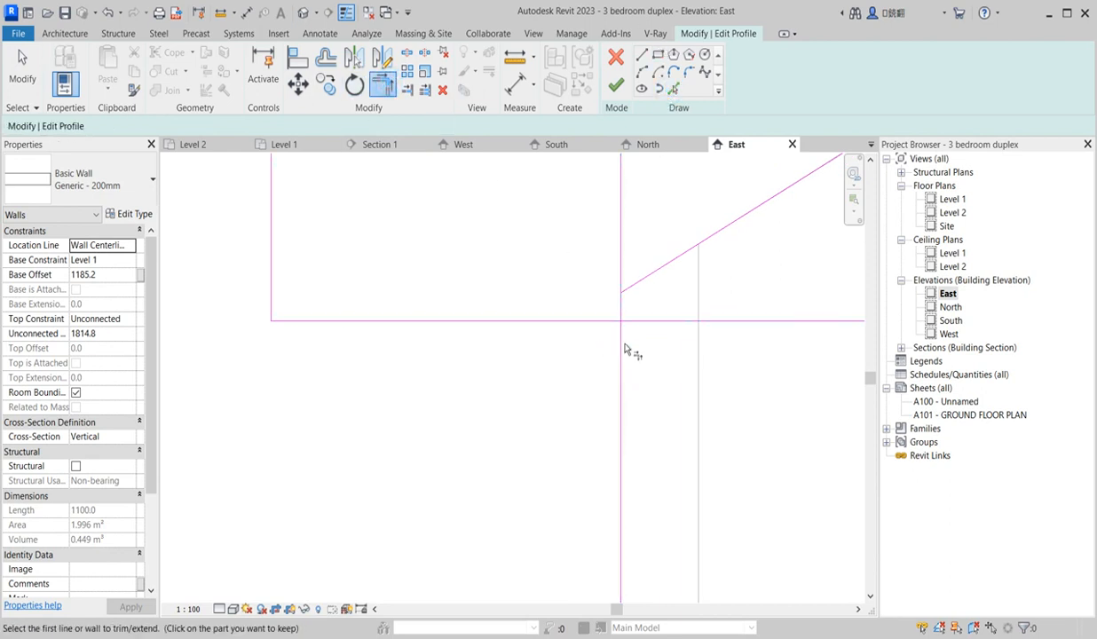
pyautogui.click(548, 317)
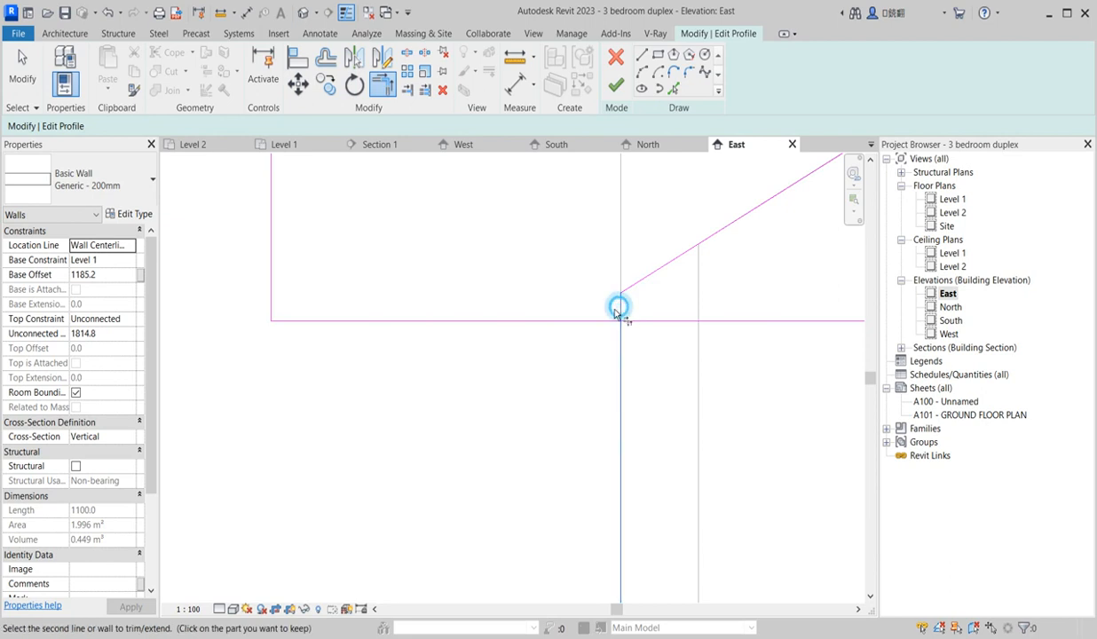
pyautogui.click(621, 318)
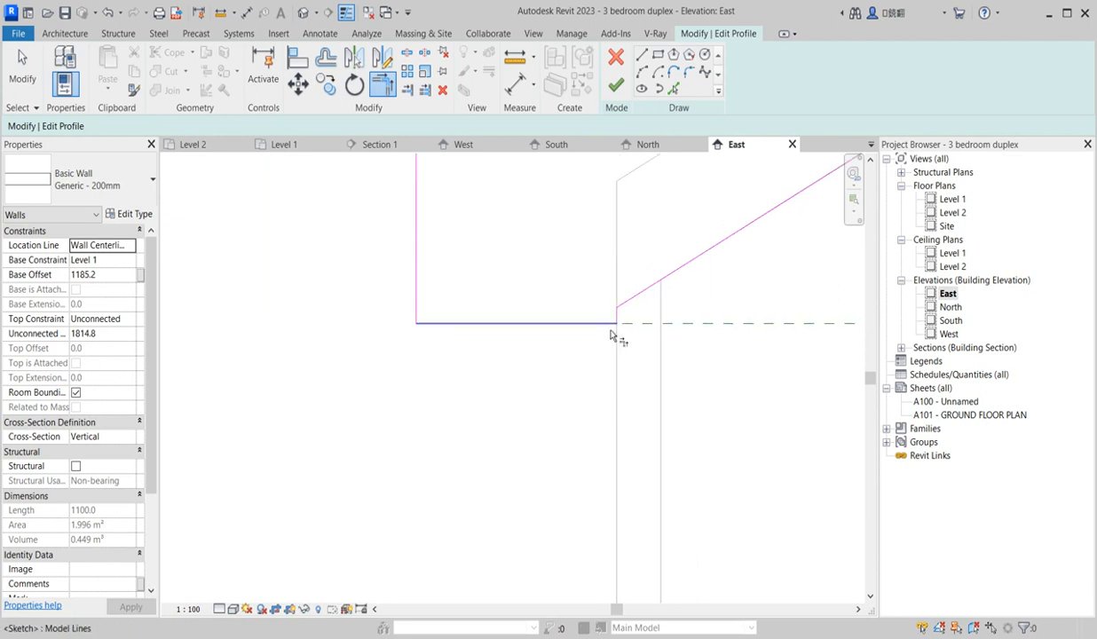
# Finish the wall profile edit, unjoin the conflicting elements and deselect the wall.
pyautogui.click(618, 87)
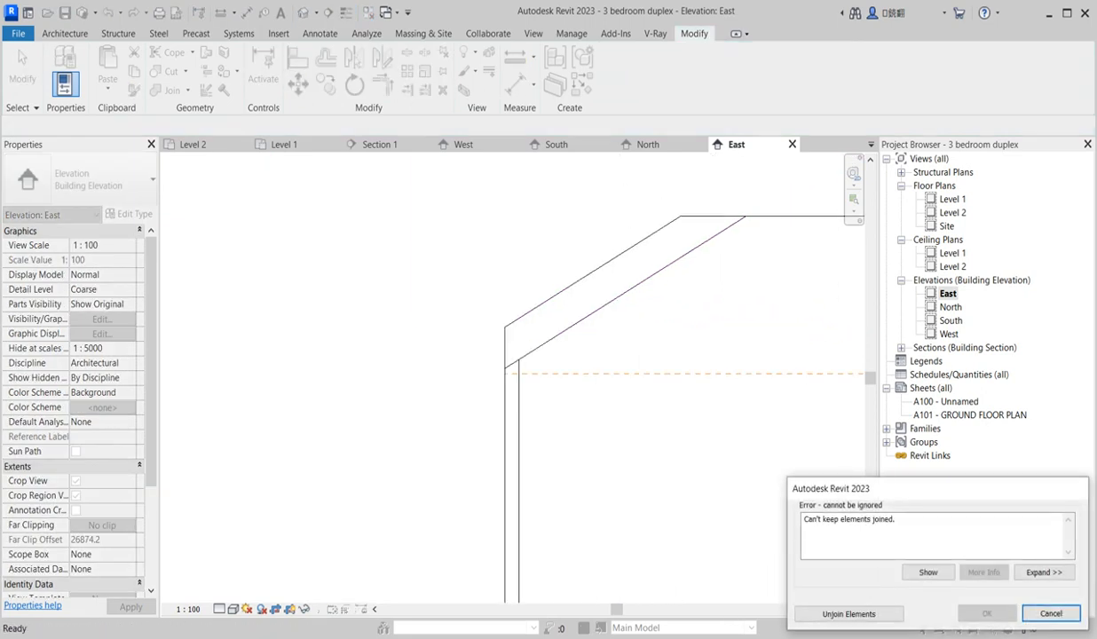
pyautogui.click(849, 613)
pyautogui.scroll(-4, 697, 507)
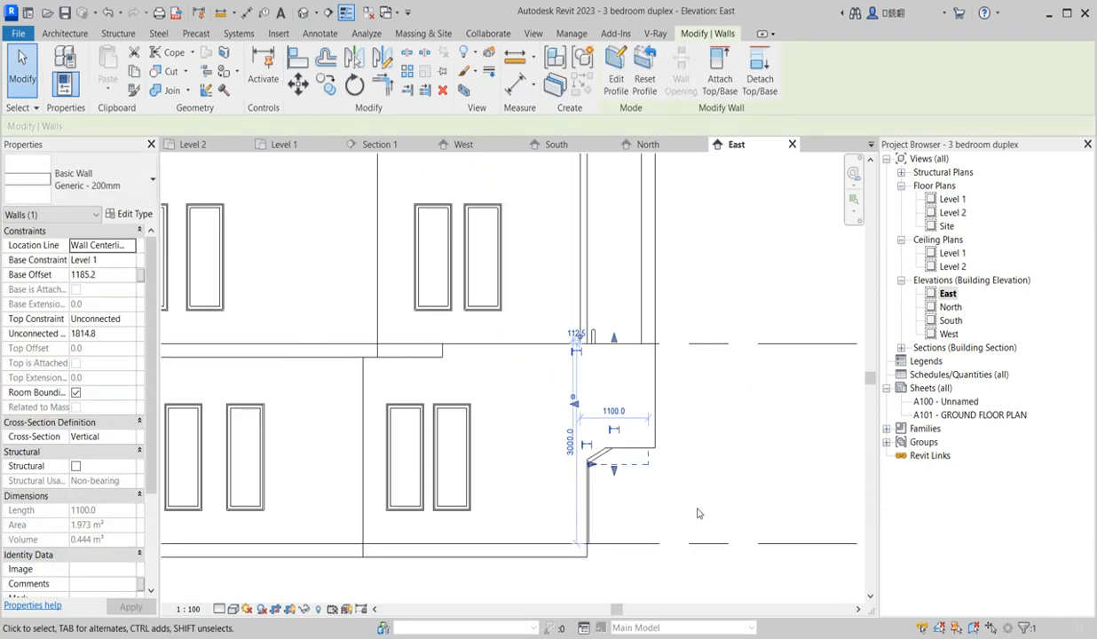
pyautogui.click(697, 507)
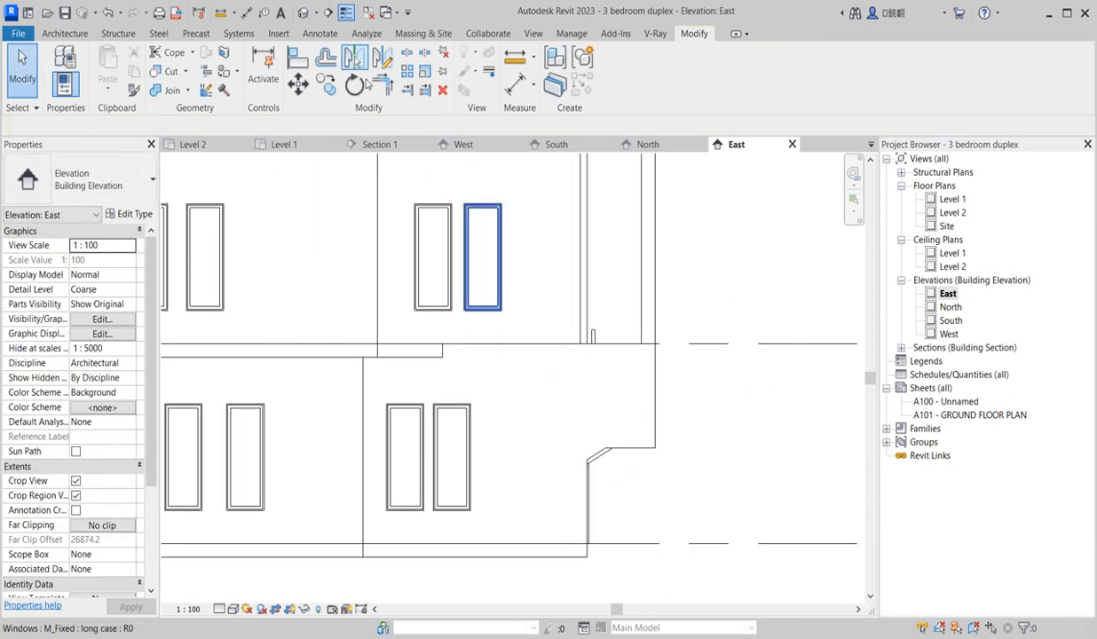
# Open the 3D view and examine how the trimmed wall fits around the stair landing from the back and side.
pyautogui.click(304, 13)
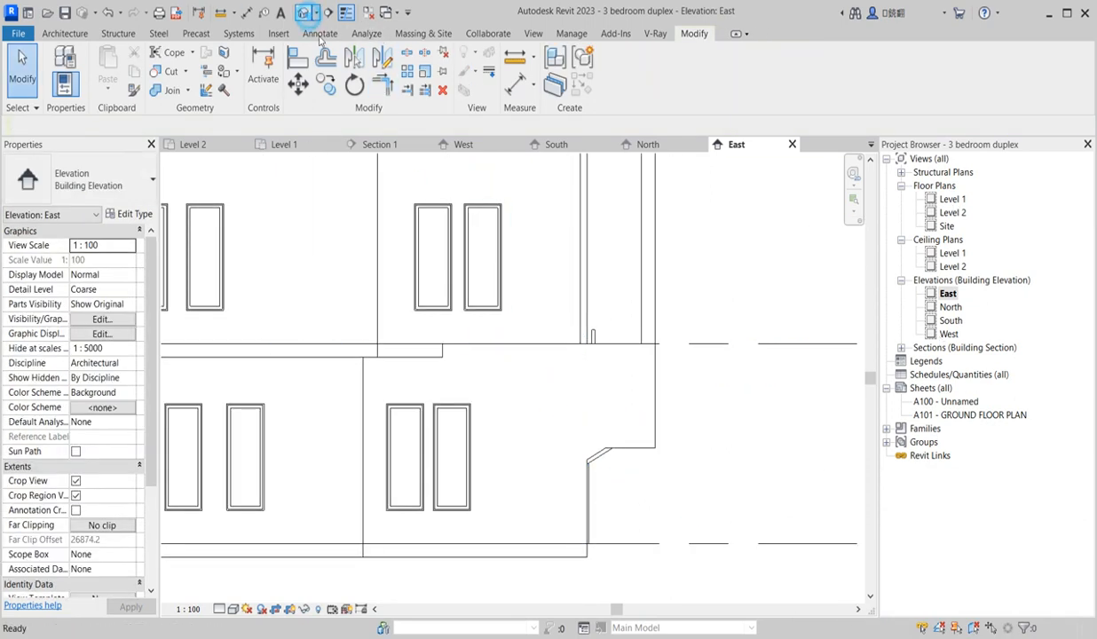
pyautogui.scroll(1, 507, 528)
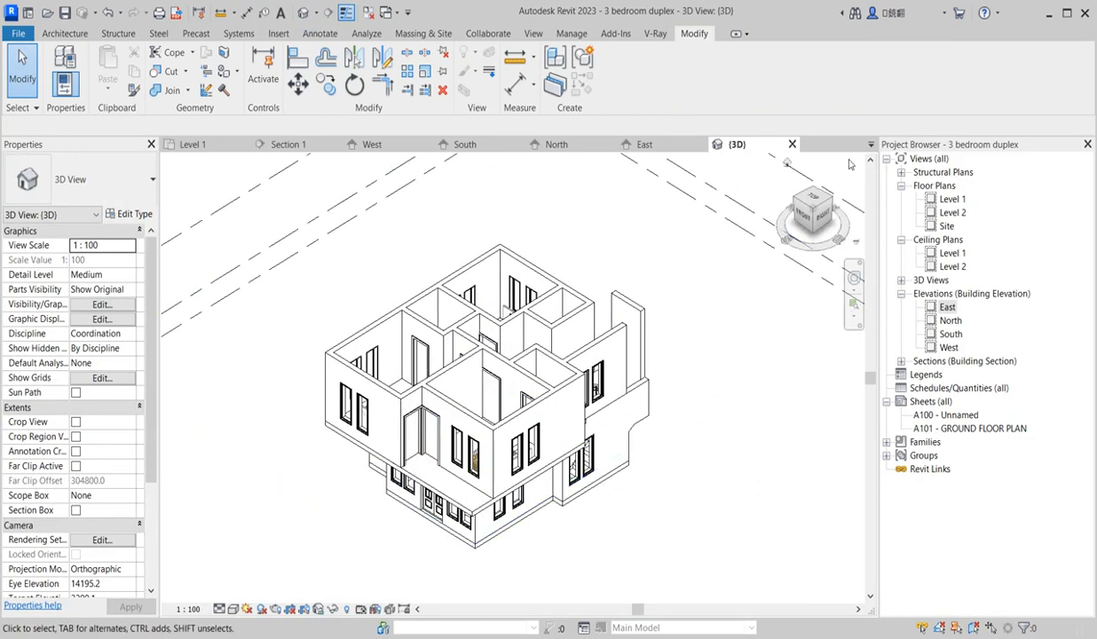
pyautogui.click(841, 209)
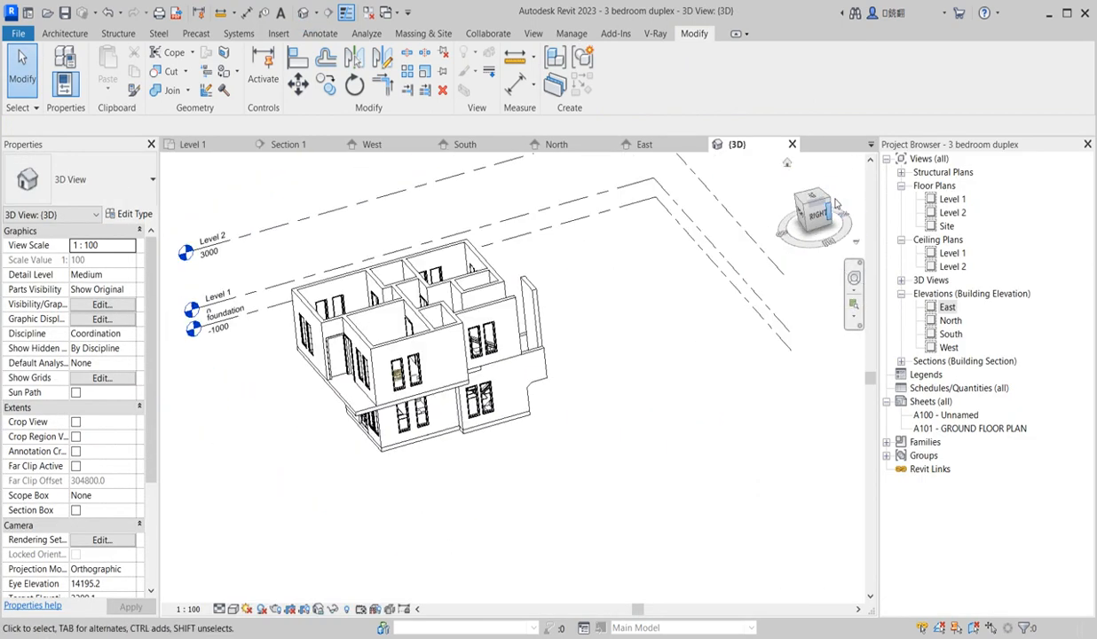
pyautogui.click(814, 203)
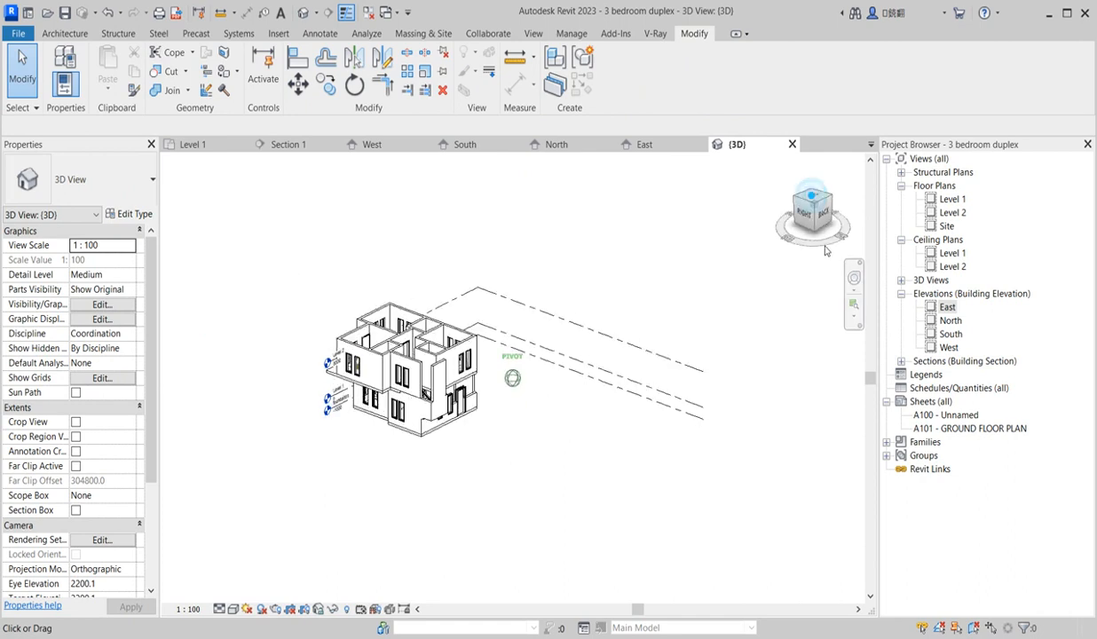
pyautogui.scroll(4, 385, 514)
pyautogui.scroll(5, 502, 318)
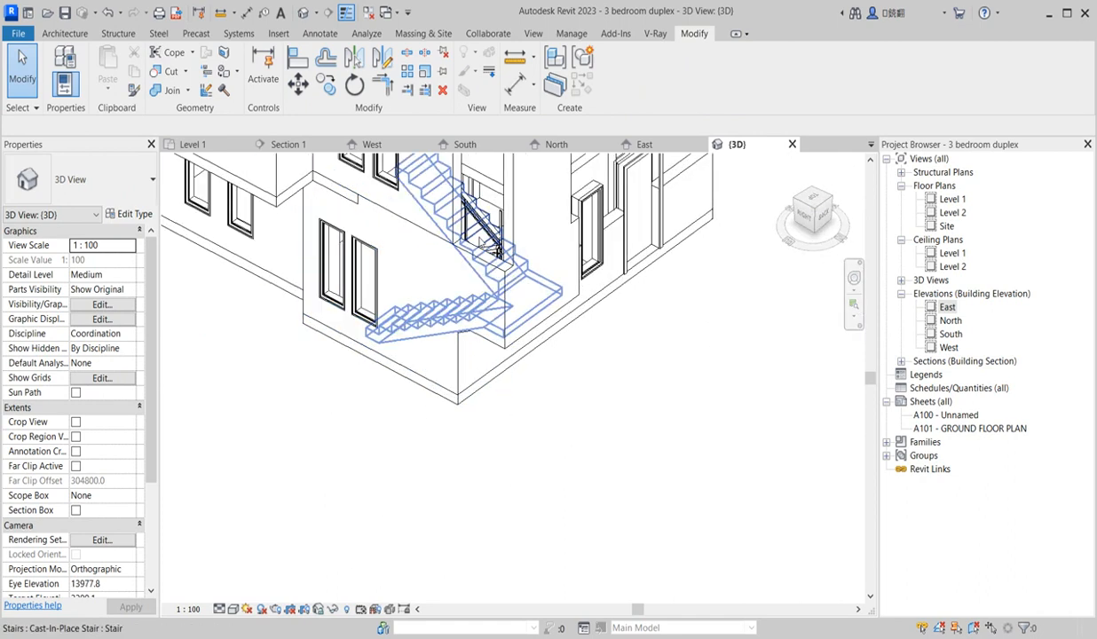
pyautogui.click(820, 216)
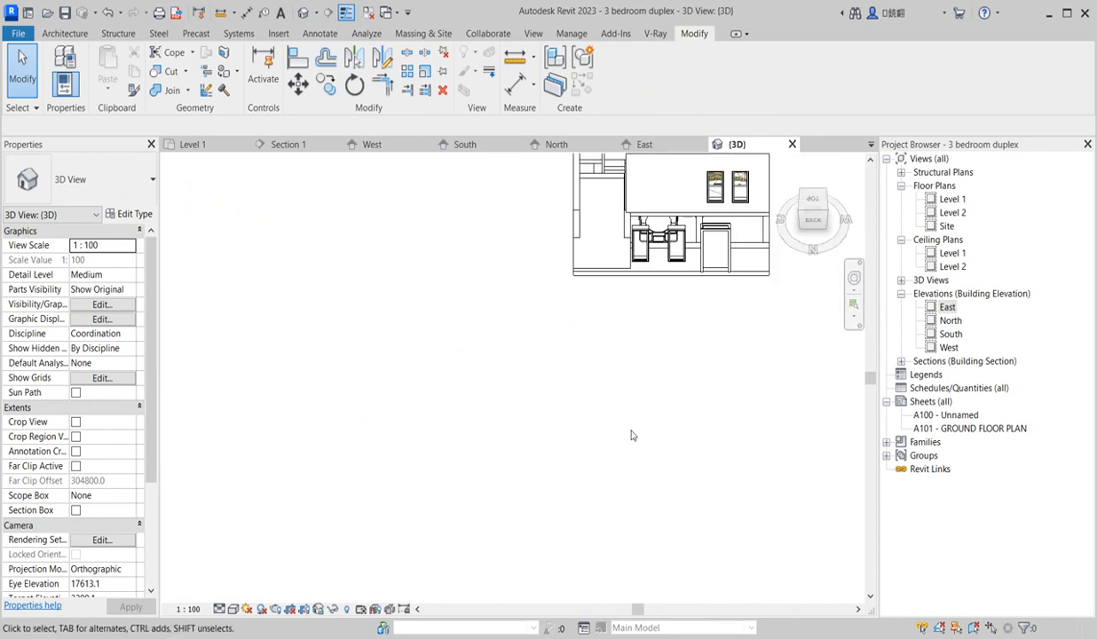
pyautogui.click(797, 211)
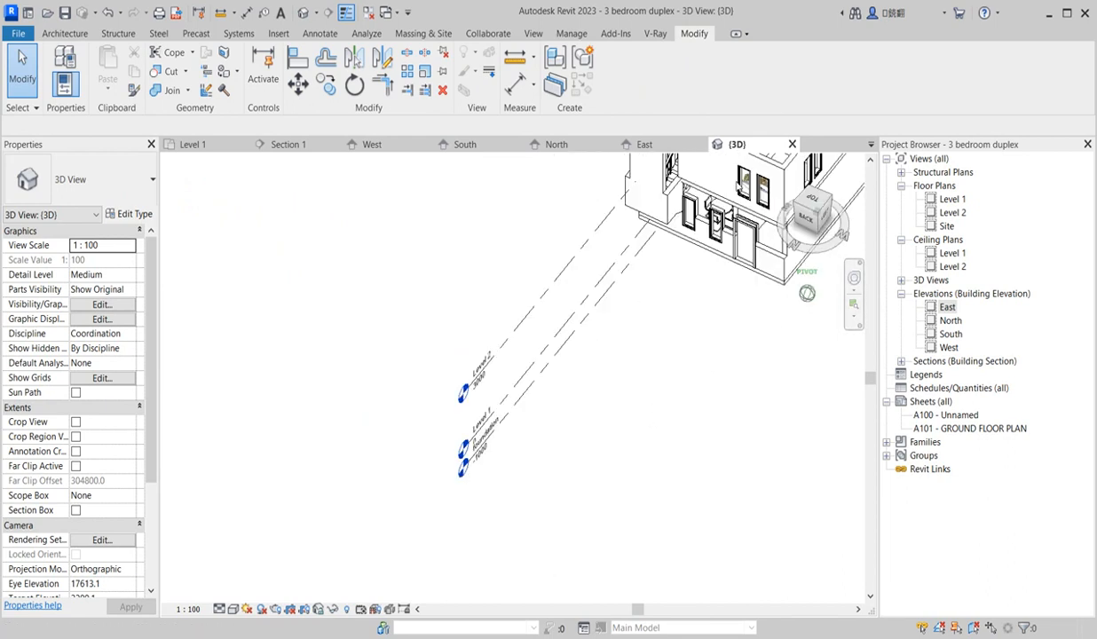
pyautogui.scroll(10, 618, 353)
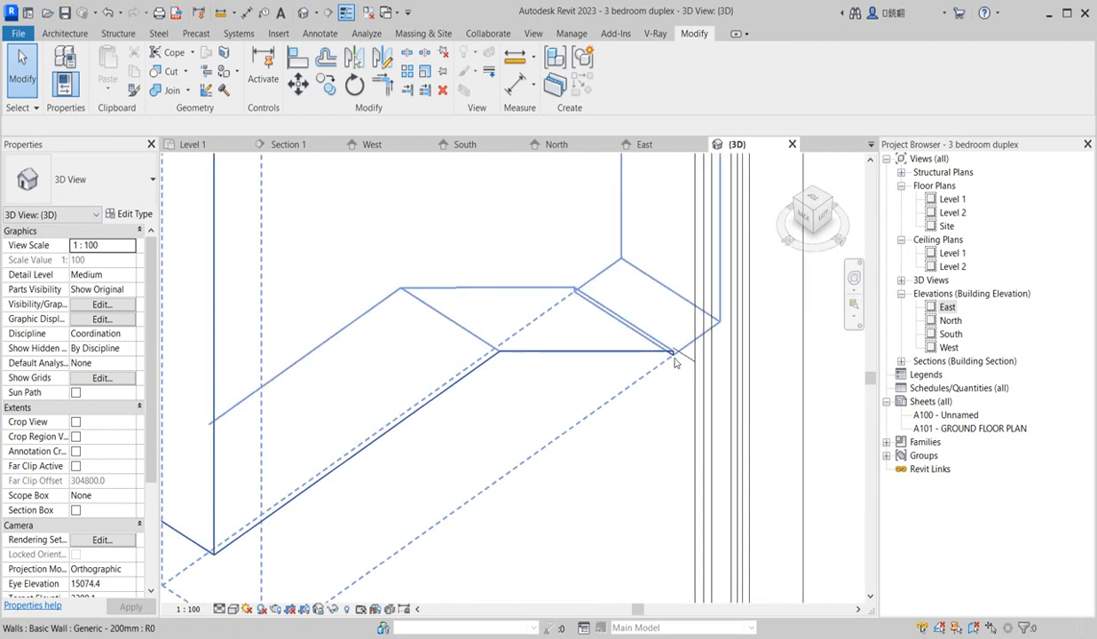
pyautogui.scroll(-5, 675, 372)
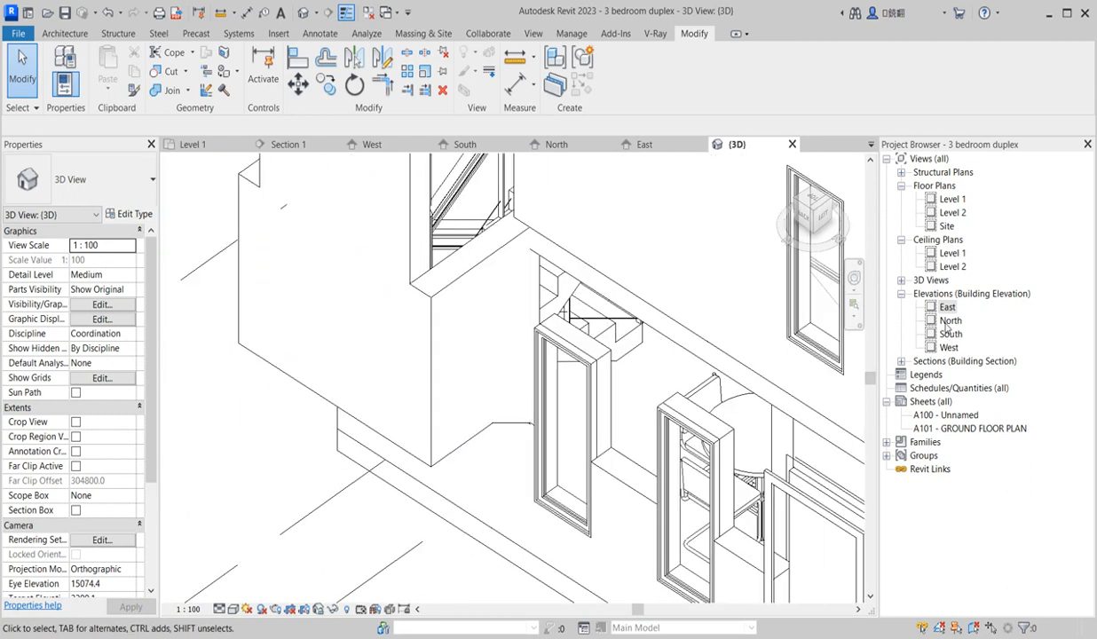
# Return to the East elevation and examine the sloped edge where the stair underside meets the walls.
pyautogui.click(947, 307)
pyautogui.scroll(4, 548, 476)
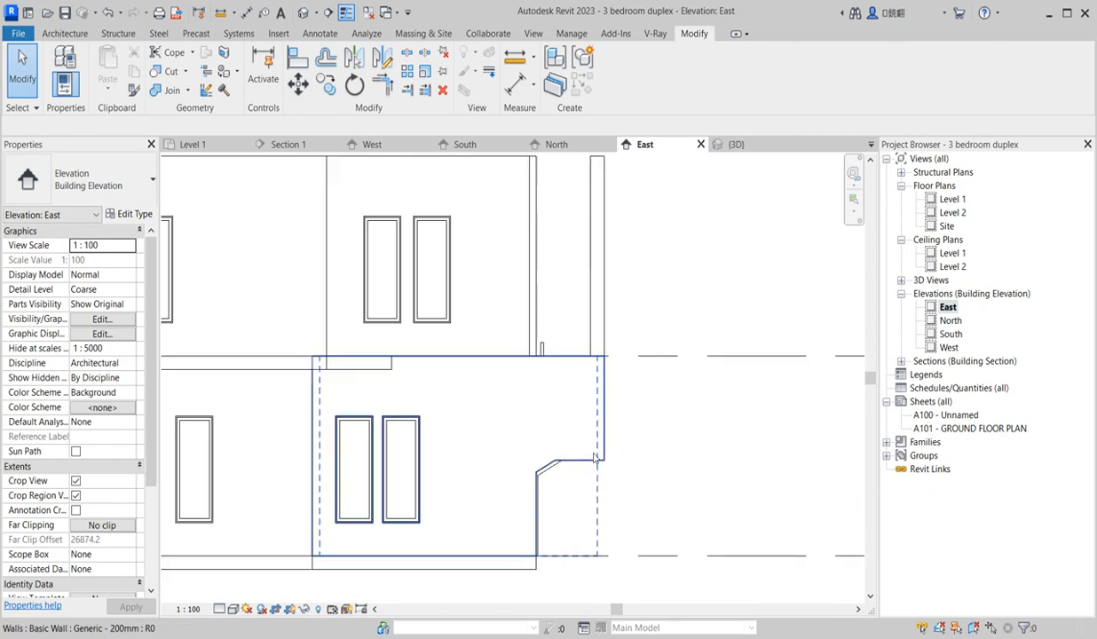
pyautogui.click(548, 471)
pyautogui.scroll(-3, 547, 472)
pyautogui.scroll(3, 528, 524)
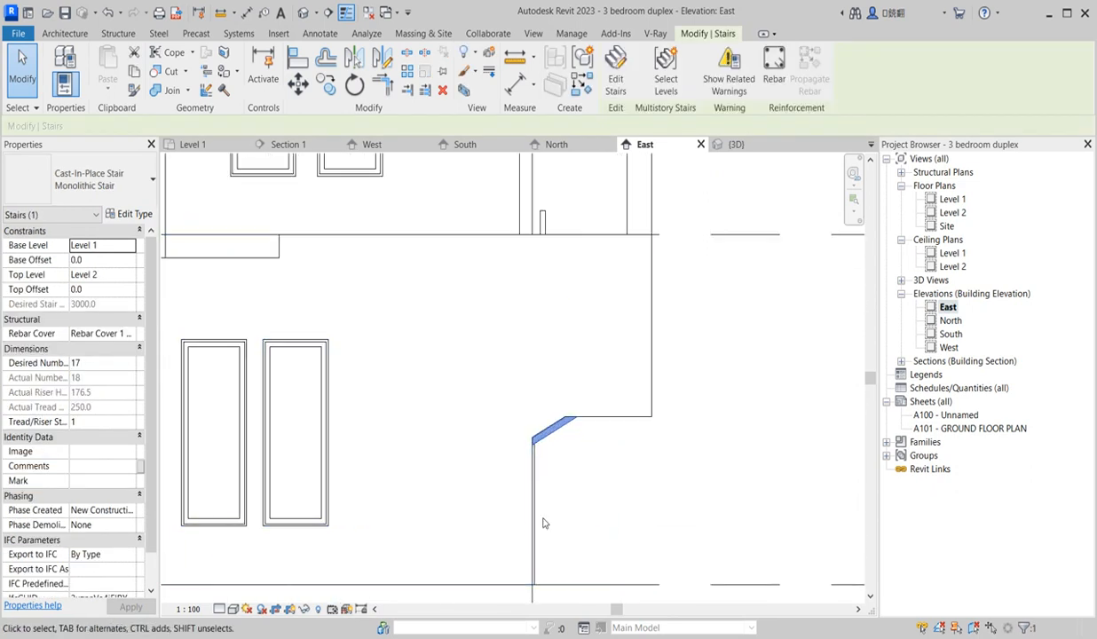
pyautogui.scroll(3, 536, 515)
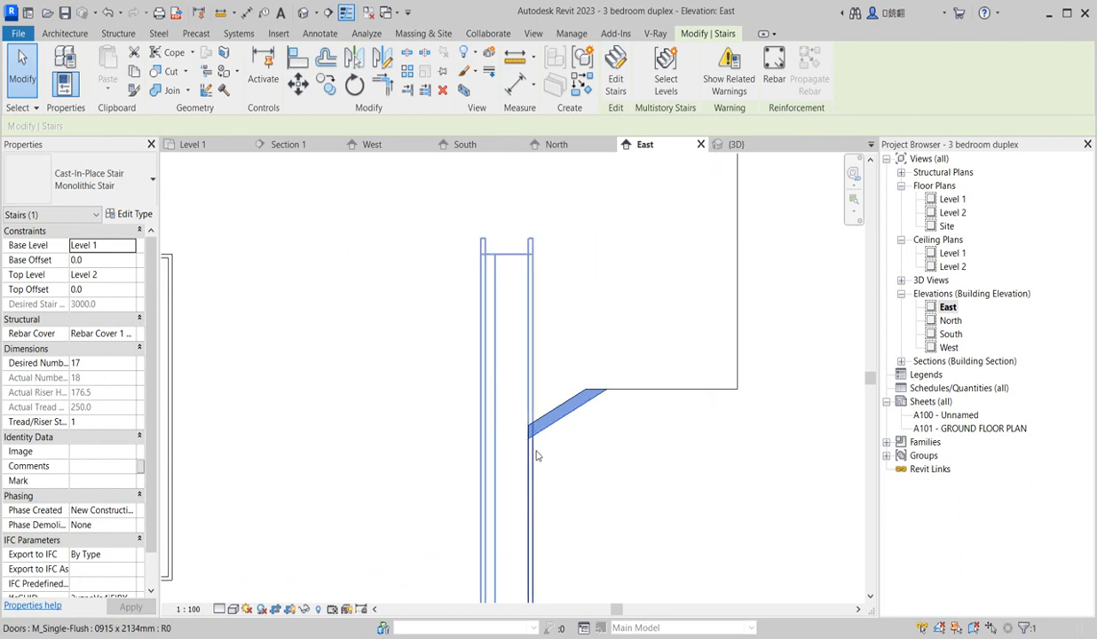
pyautogui.click(535, 450)
pyautogui.click(614, 462)
pyautogui.click(561, 417)
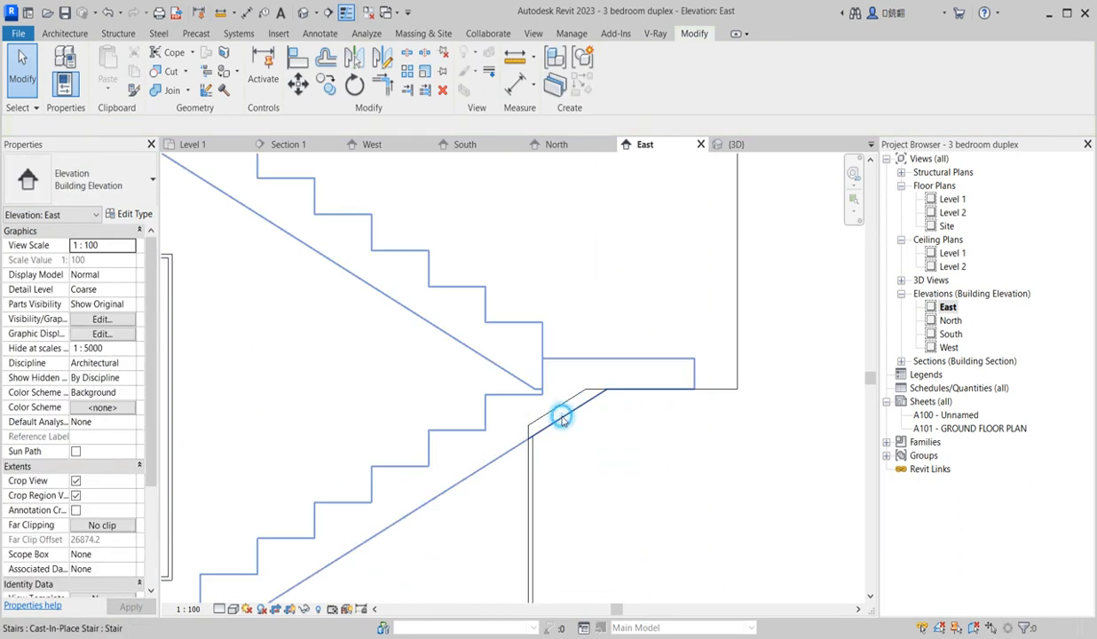
# Edit the profile of the trimmed stair wall and align its sloped line with the underside of the lower stair flight.
pyautogui.scroll(-4, 618, 446)
pyautogui.scroll(-3, 621, 456)
pyautogui.scroll(3, 675, 417)
pyautogui.click(684, 414)
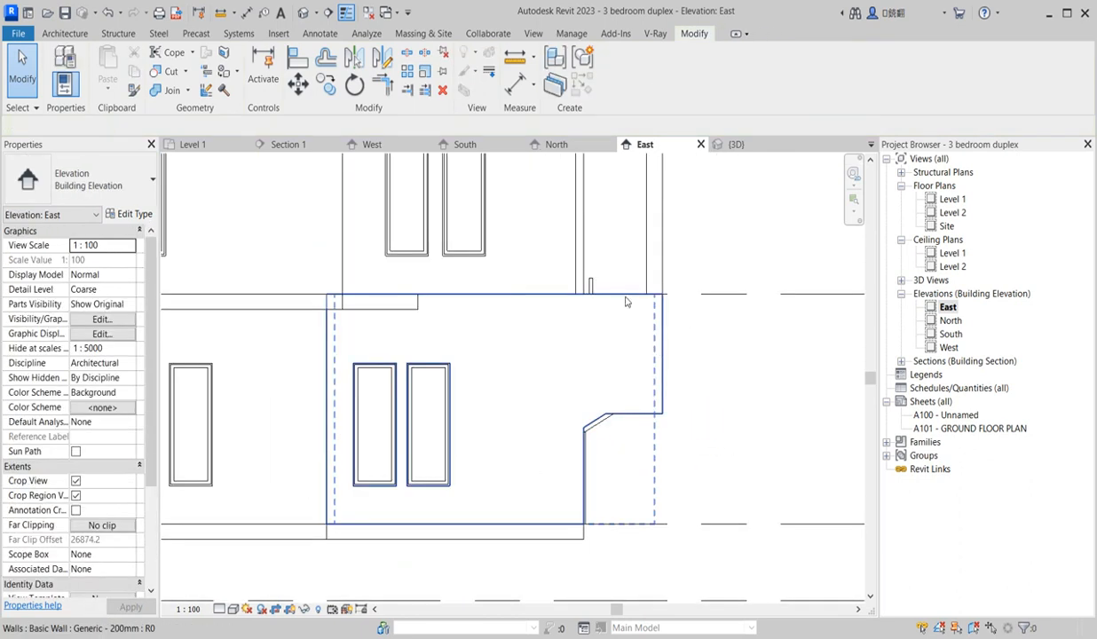
pyautogui.click(650, 413)
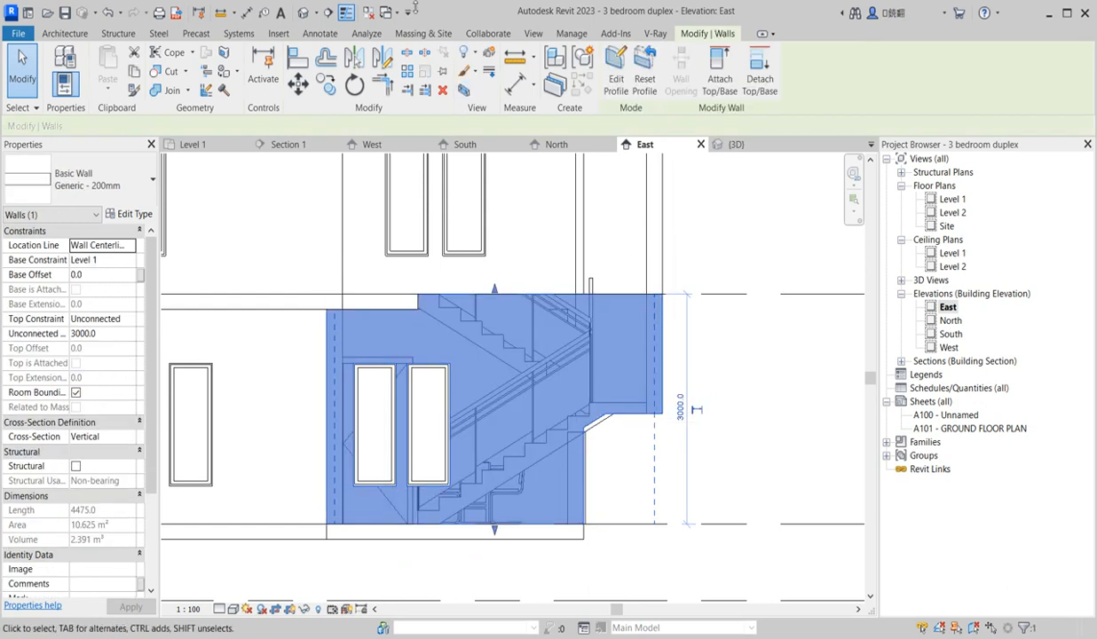
pyautogui.click(625, 84)
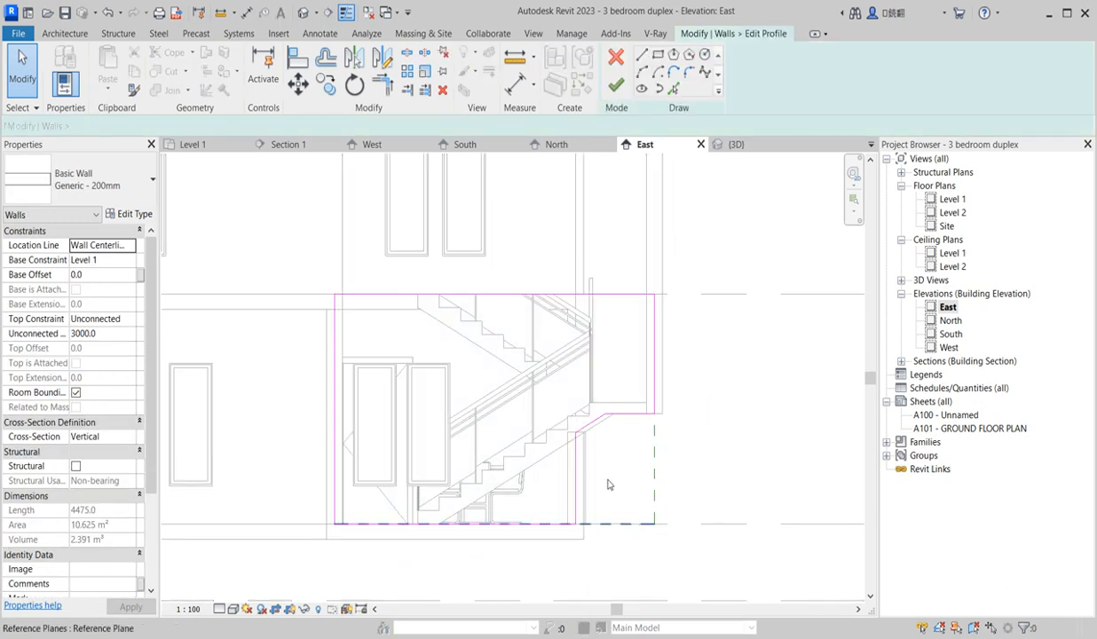
pyautogui.scroll(2, 608, 479)
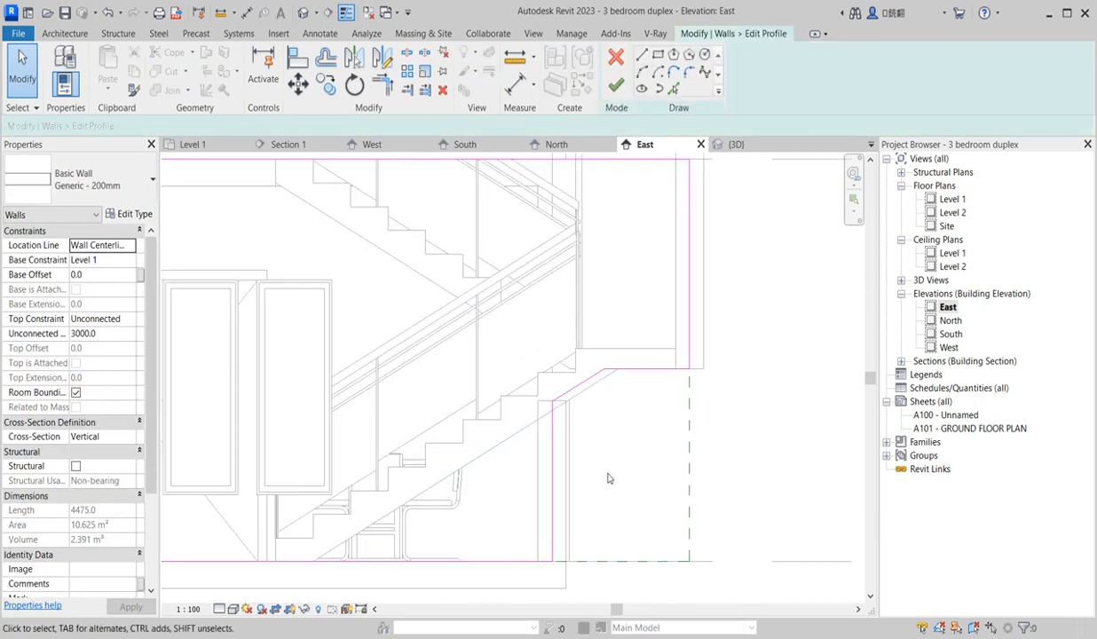
pyautogui.click(302, 62)
pyautogui.click(591, 386)
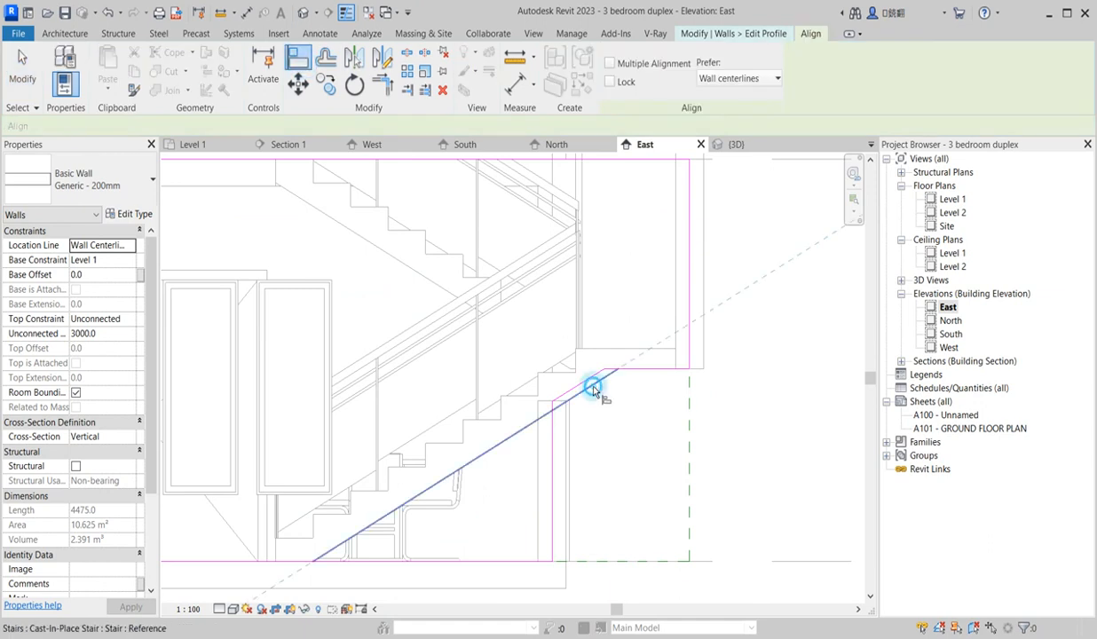
pyautogui.click(587, 380)
# Leave the Align command, finish the wall profile edit and deselect the wall.
pyautogui.rightClick(627, 240)
pyautogui.click(657, 246)
pyautogui.rightClick(645, 242)
pyautogui.click(661, 255)
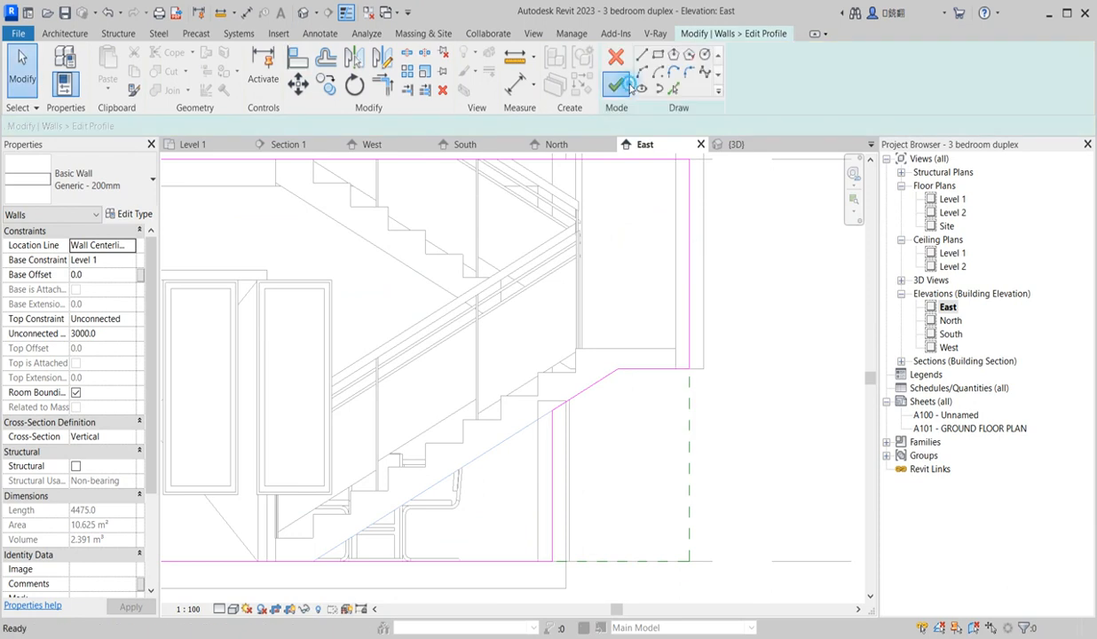
pyautogui.click(615, 85)
pyautogui.click(726, 451)
pyautogui.scroll(-4, 726, 451)
pyautogui.scroll(4, 589, 396)
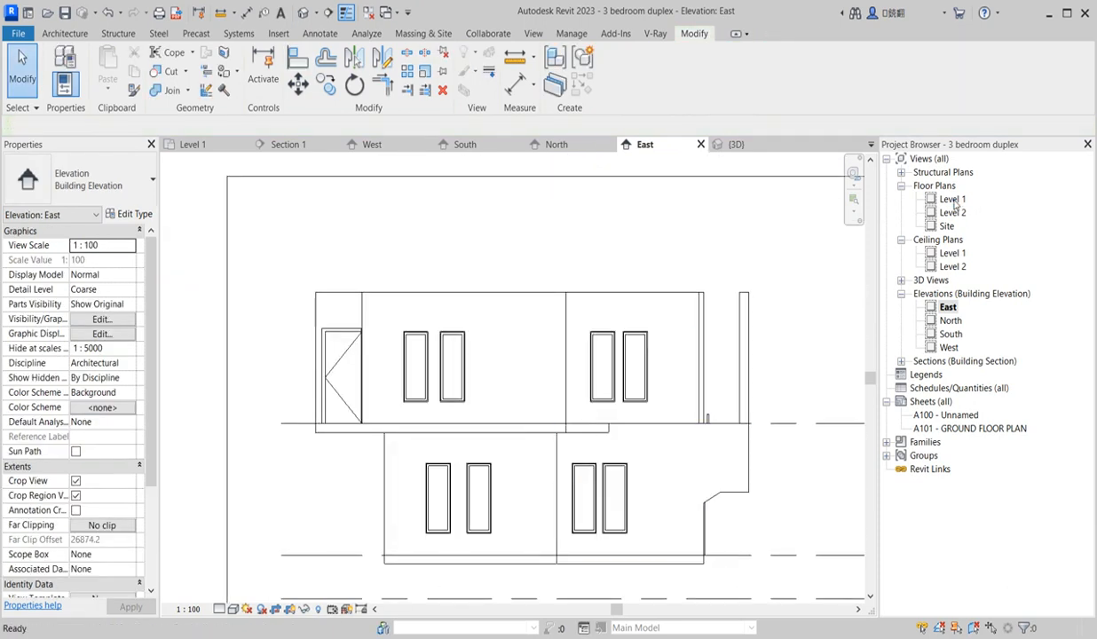
# Examine the stair enclosure in the Level 1 floor plan and in the 3D view.
pyautogui.doubleClick(952, 200)
pyautogui.scroll(-4, 697, 320)
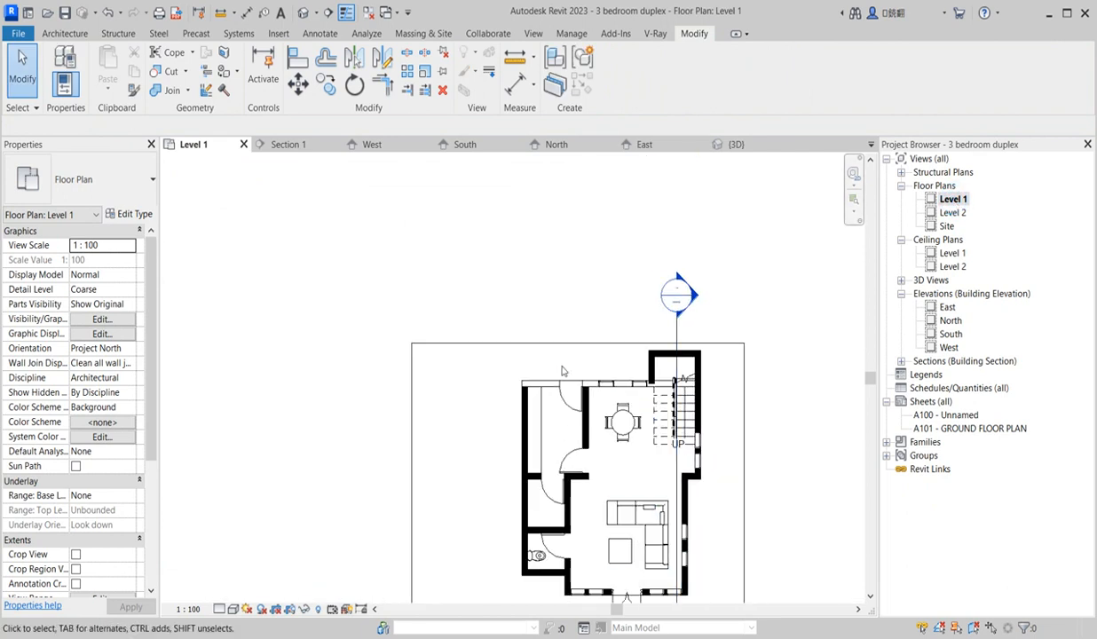
pyautogui.scroll(2, 551, 379)
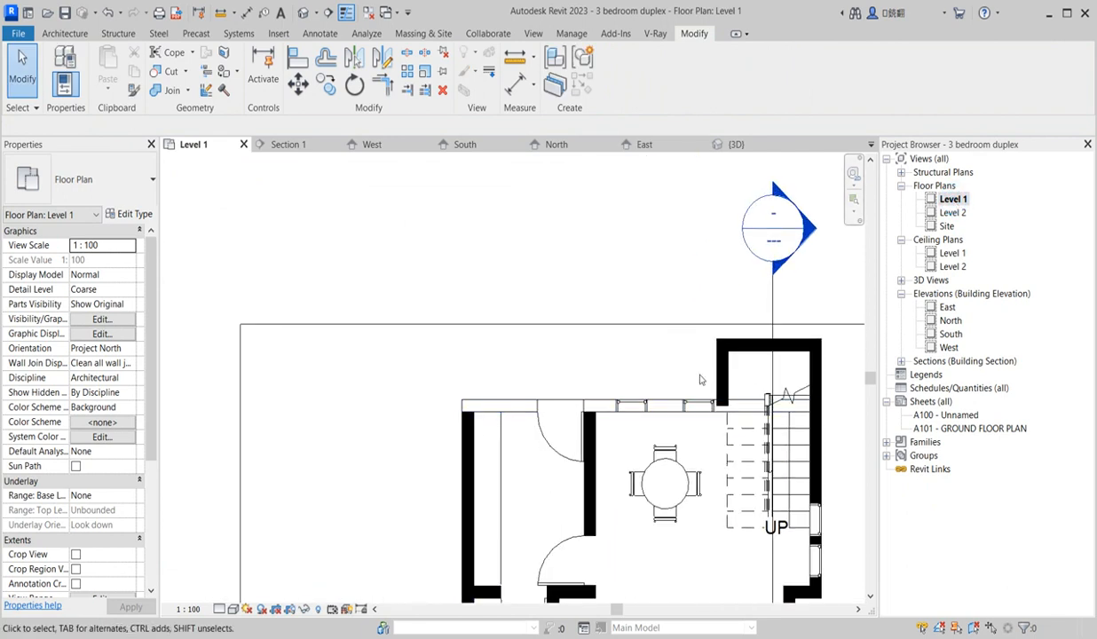
pyautogui.scroll(2, 721, 406)
pyautogui.scroll(-3, 721, 405)
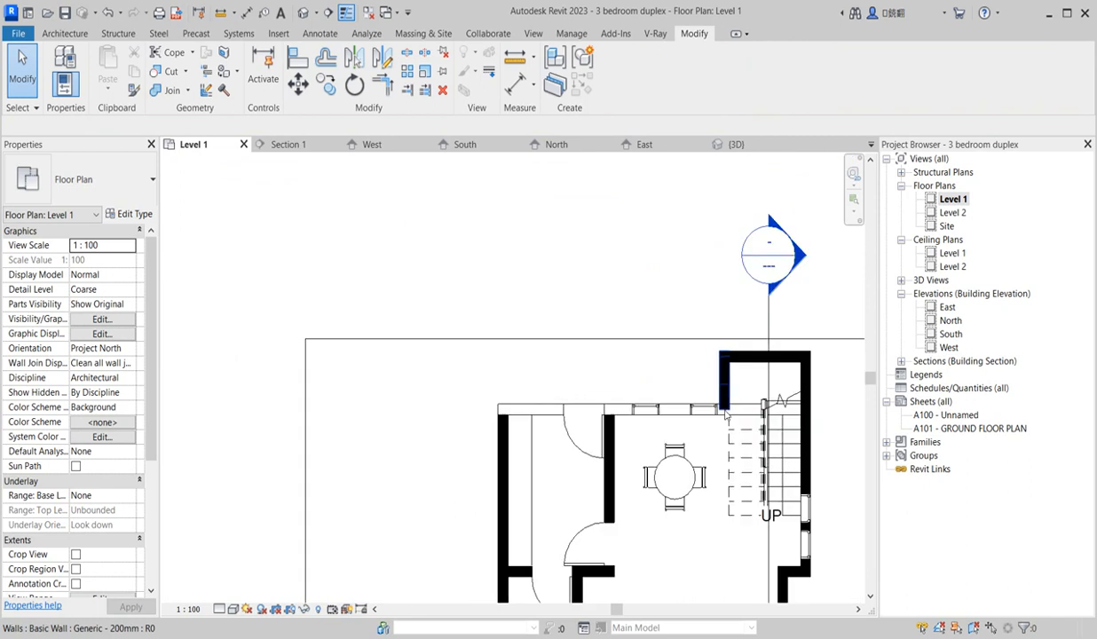
pyautogui.click(900, 280)
pyautogui.doubleClick(945, 294)
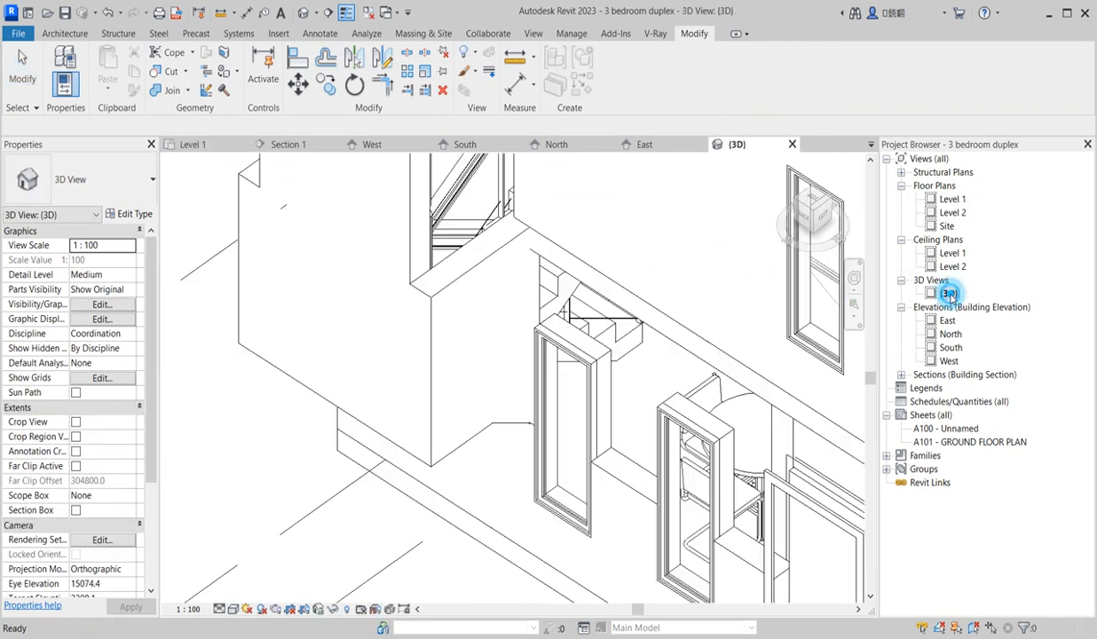
pyautogui.scroll(-3, 548, 418)
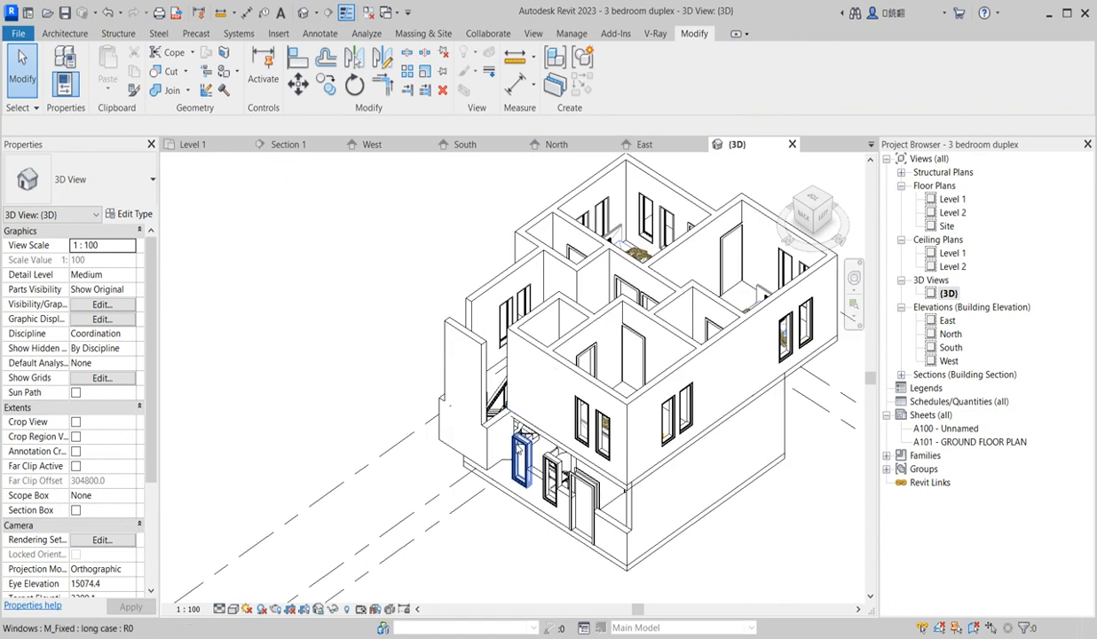
pyautogui.scroll(3, 511, 449)
pyautogui.scroll(-4, 592, 492)
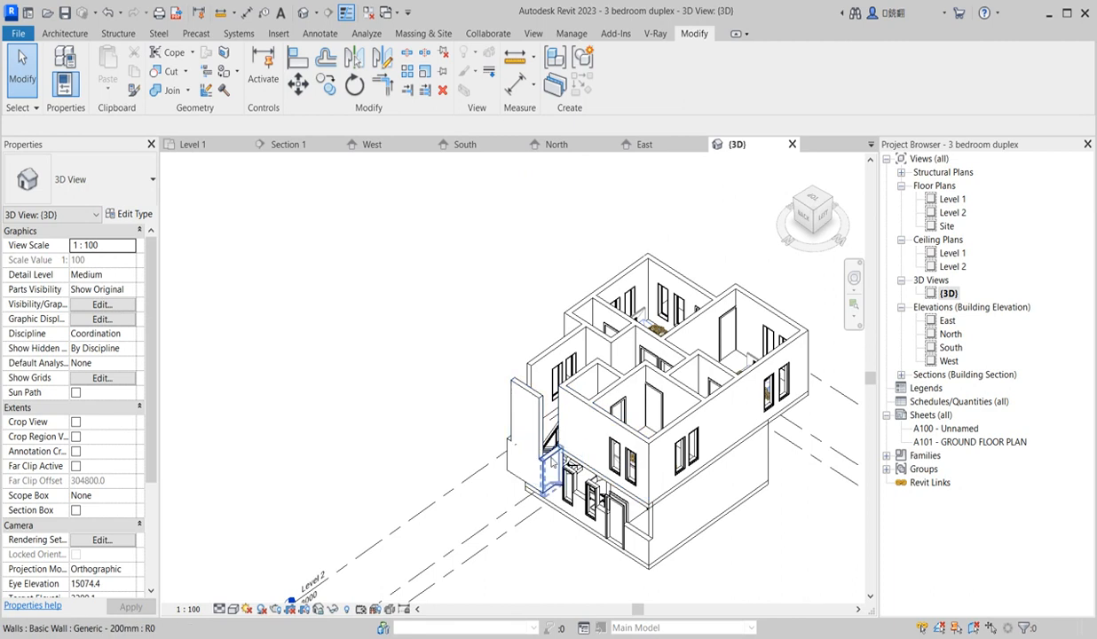
# In the Level 2 floor plan, extend the wall between the toilet and the stair to the end wall behind the landing.
pyautogui.click(585, 377)
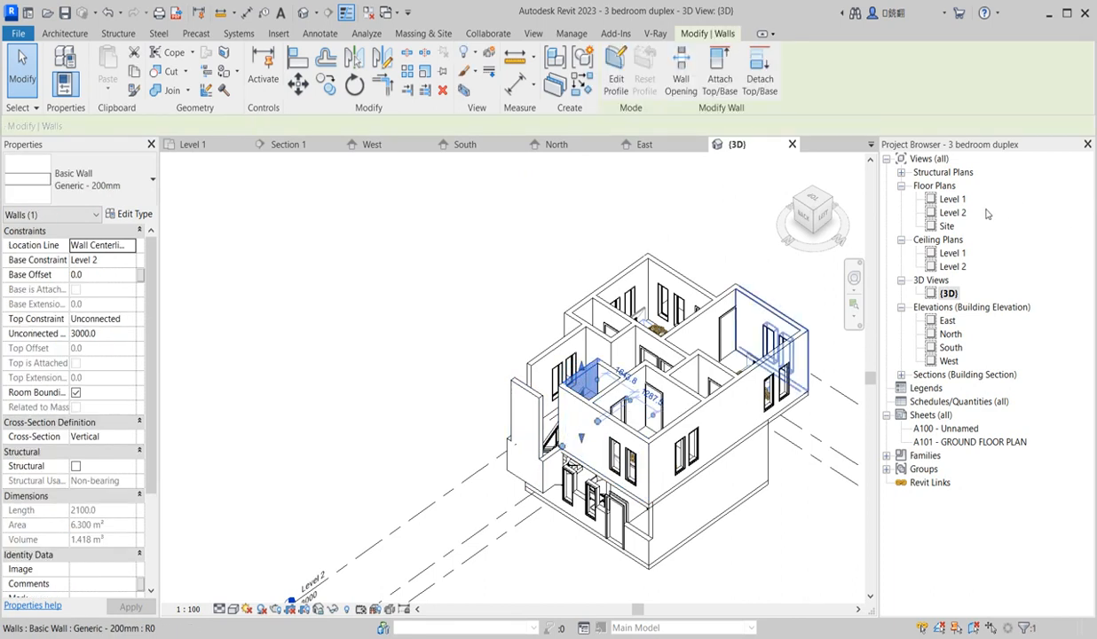
pyautogui.doubleClick(952, 212)
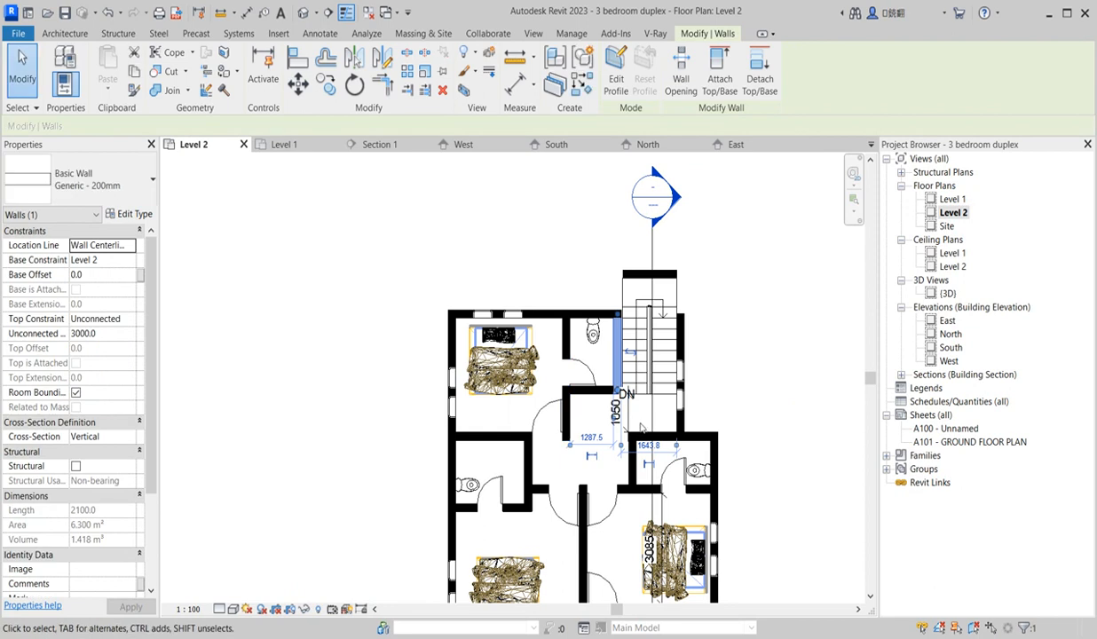
pyautogui.scroll(3, 616, 318)
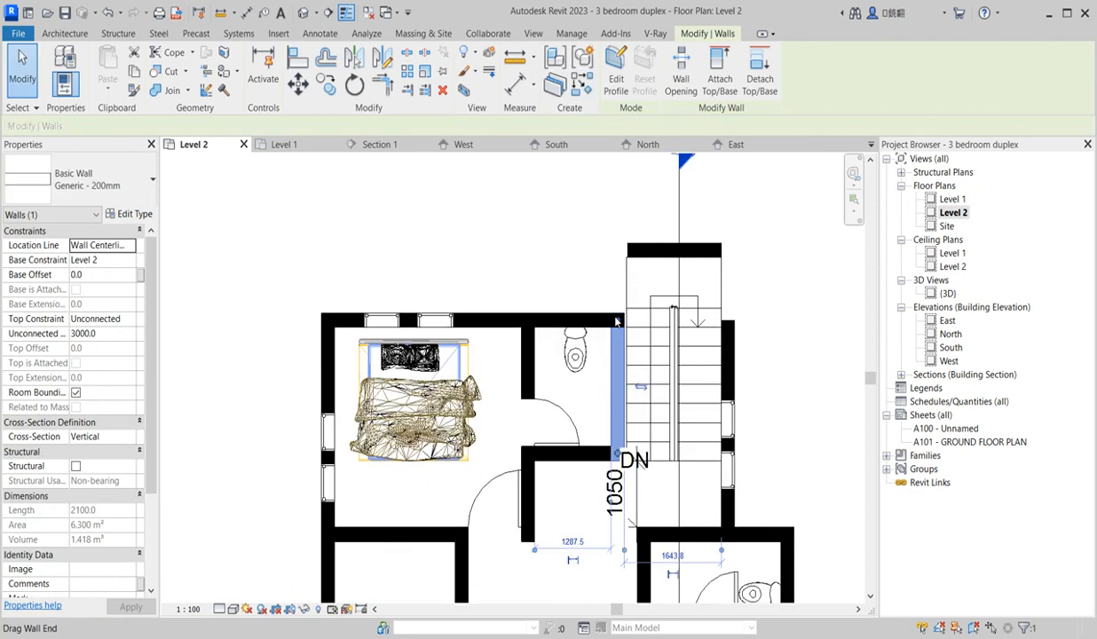
pyautogui.moveTo(618, 325); pyautogui.dragTo(617, 251)
pyautogui.click(502, 259)
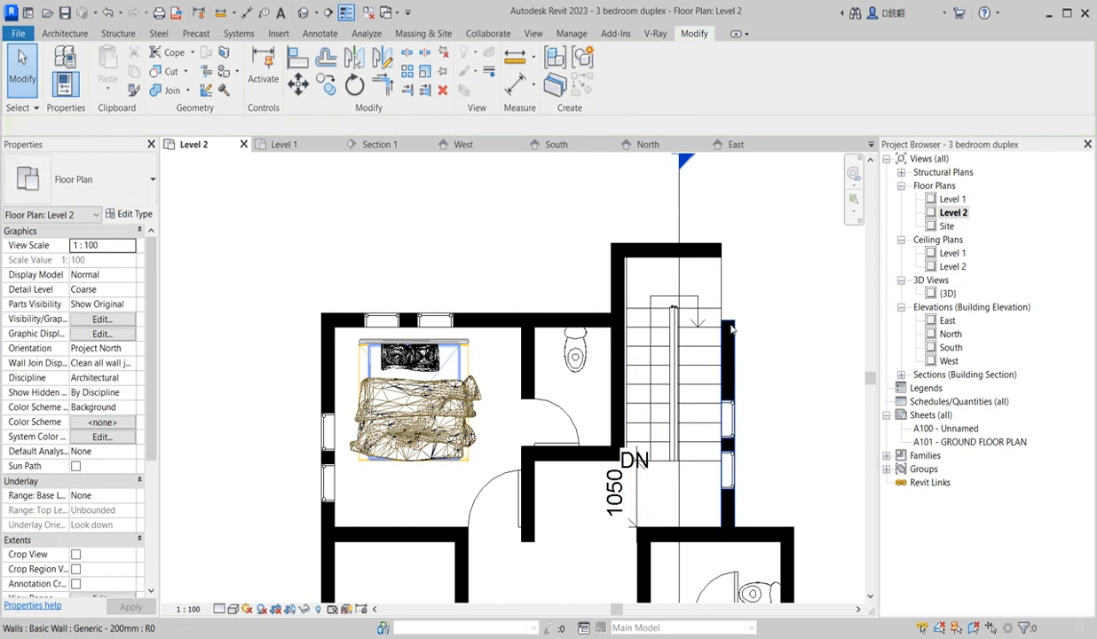
# Extend the Level 2 outer wall with windows beside the stair to the landing's end wall, and check the enclosure in 3D.
pyautogui.click(731, 326)
pyautogui.moveTo(729, 321); pyautogui.dragTo(728, 253)
pyautogui.click(776, 335)
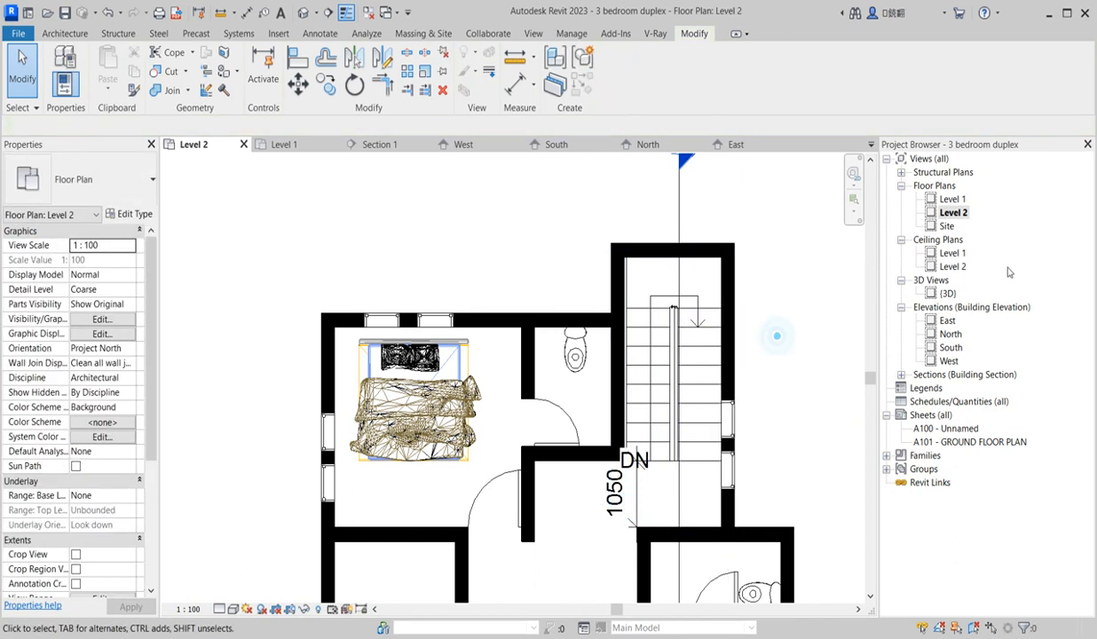
pyautogui.doubleClick(947, 294)
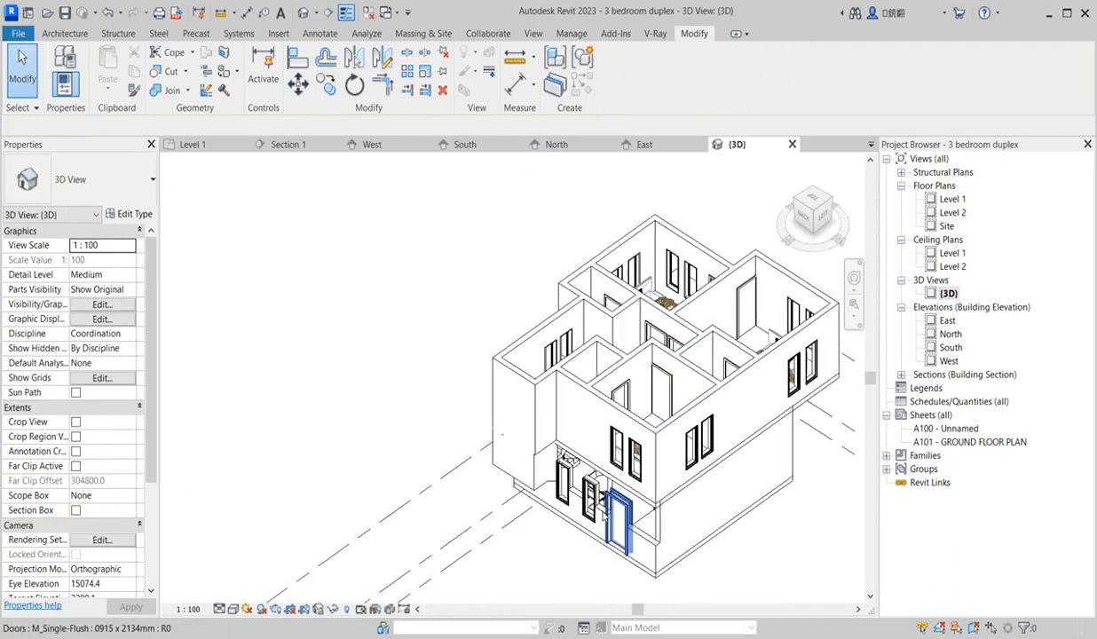
pyautogui.scroll(5, 533, 448)
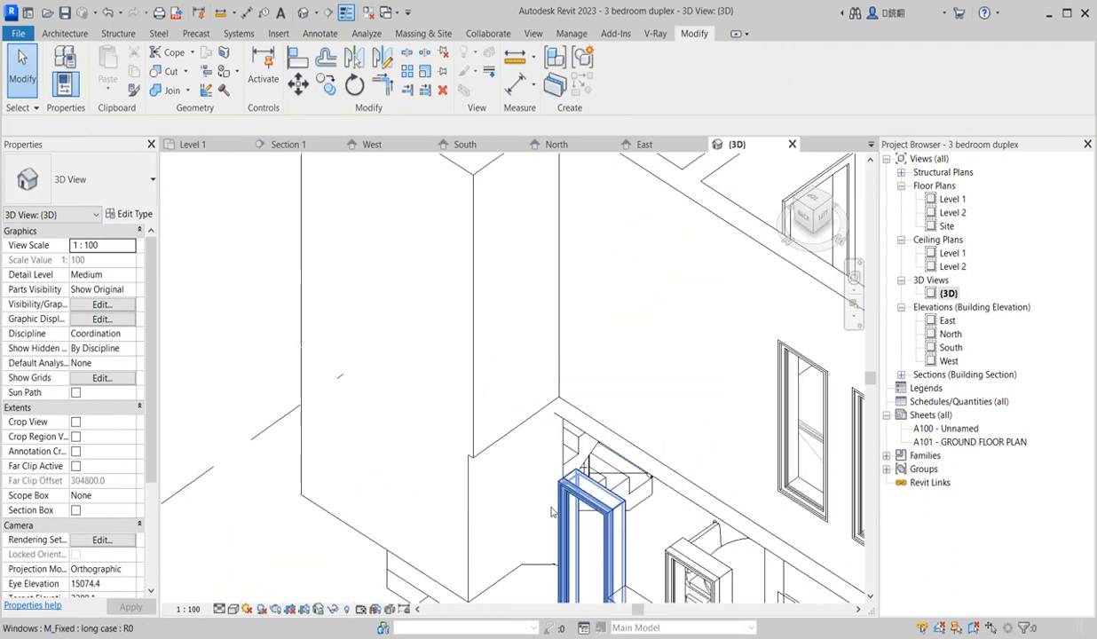
pyautogui.scroll(-3, 497, 519)
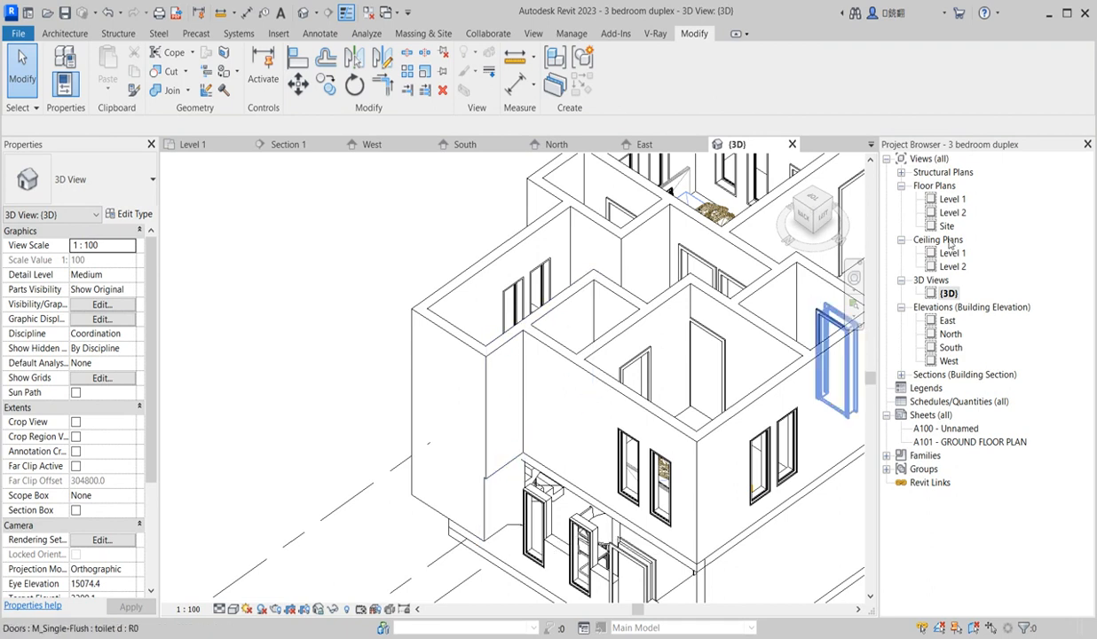
# In the Level 1 floor plan, set the underlay's base level to Level 1.
pyautogui.doubleClick(952, 201)
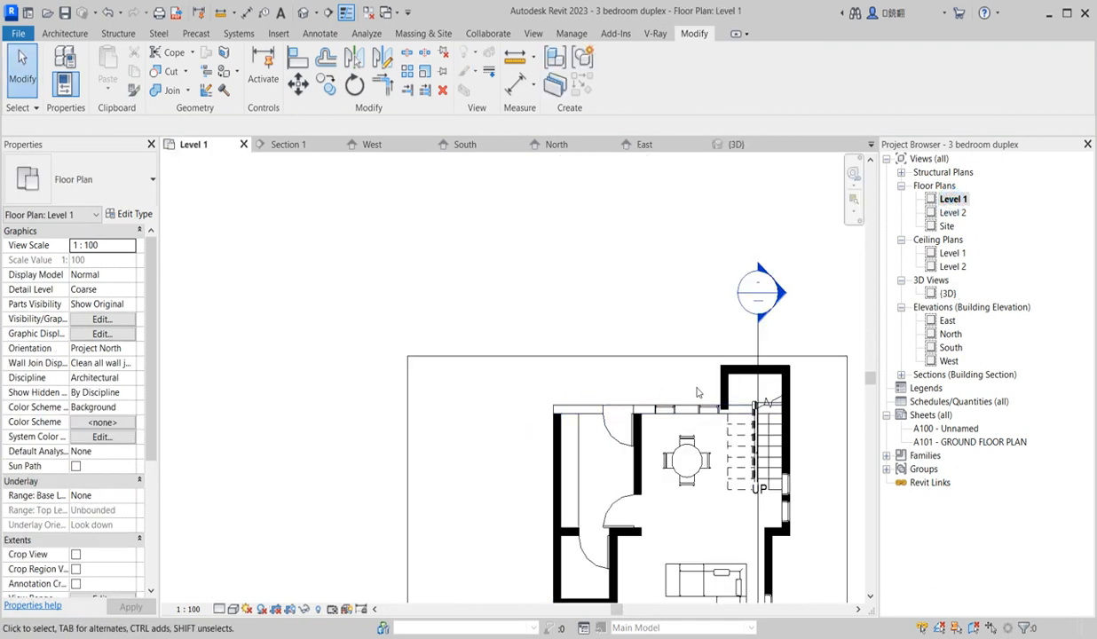
pyautogui.scroll(3, 597, 394)
pyautogui.moveTo(597, 394); pyautogui.dragTo(513, 353, button='middle')
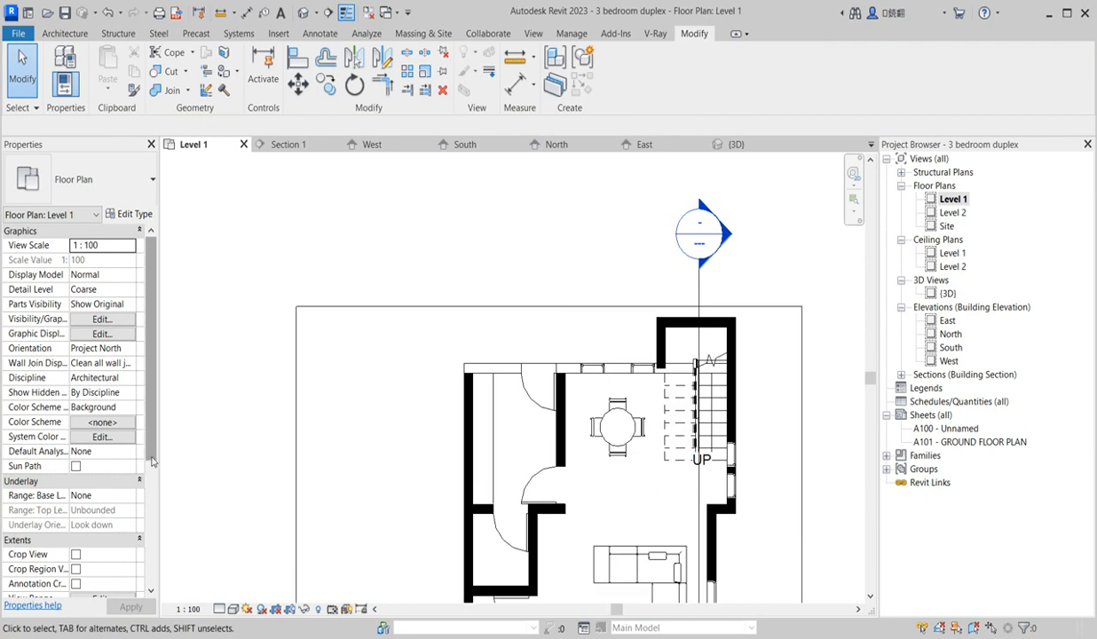
pyautogui.click(127, 499)
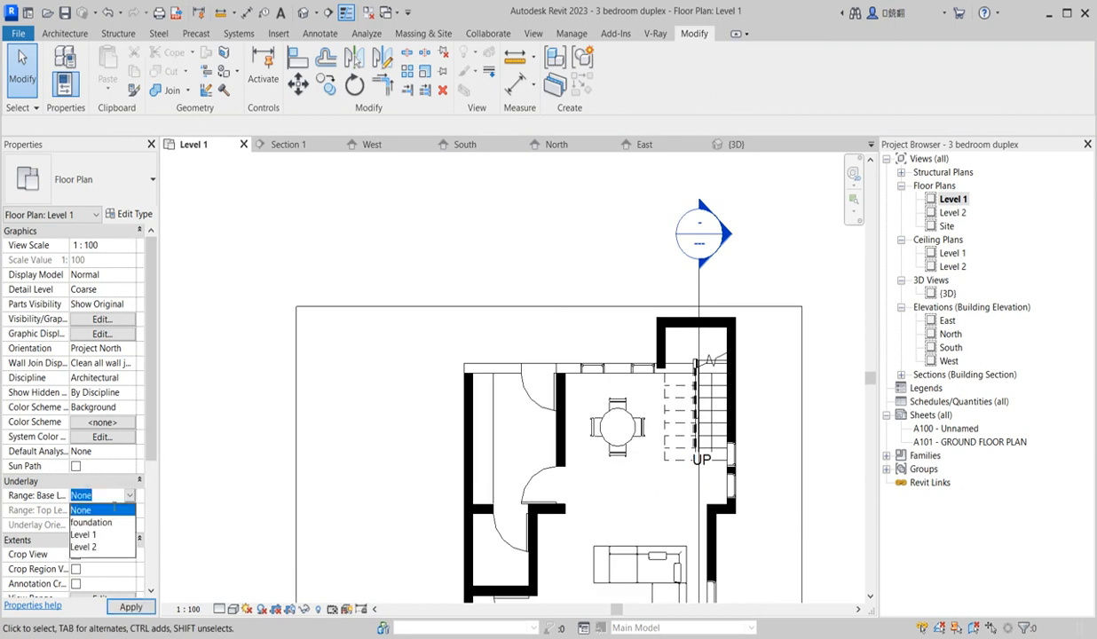
pyautogui.click(99, 535)
pyautogui.scroll(5, 677, 369)
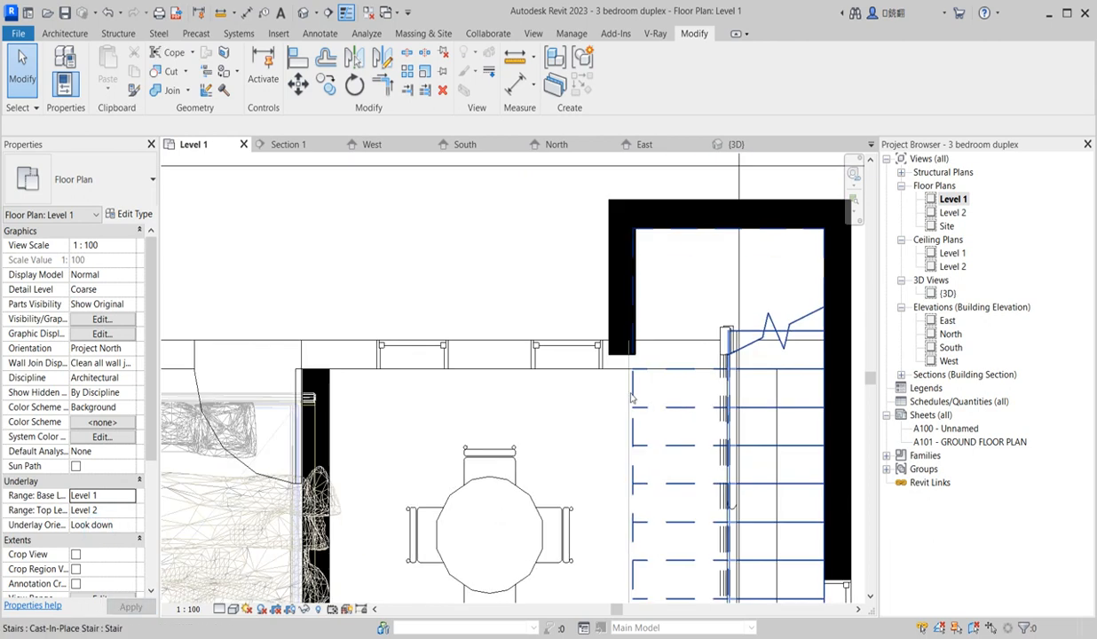
# Try to align the short landing side wall with the underlaid Level 2 wall line, and undo the alignment.
pyautogui.click(298, 59)
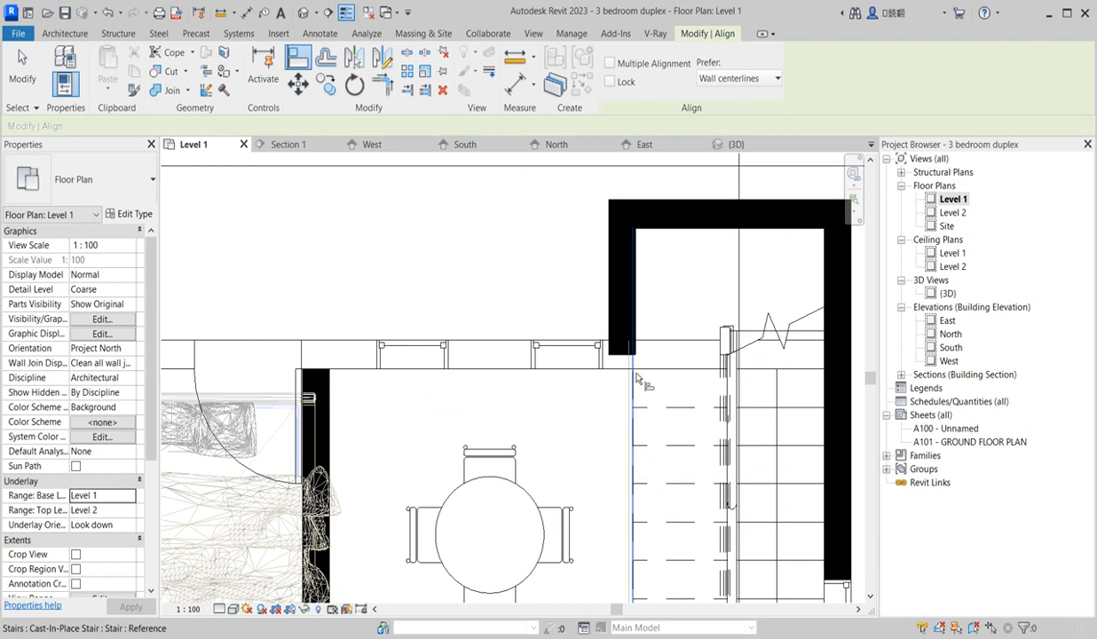
pyautogui.scroll(2, 637, 342)
pyautogui.click(621, 349)
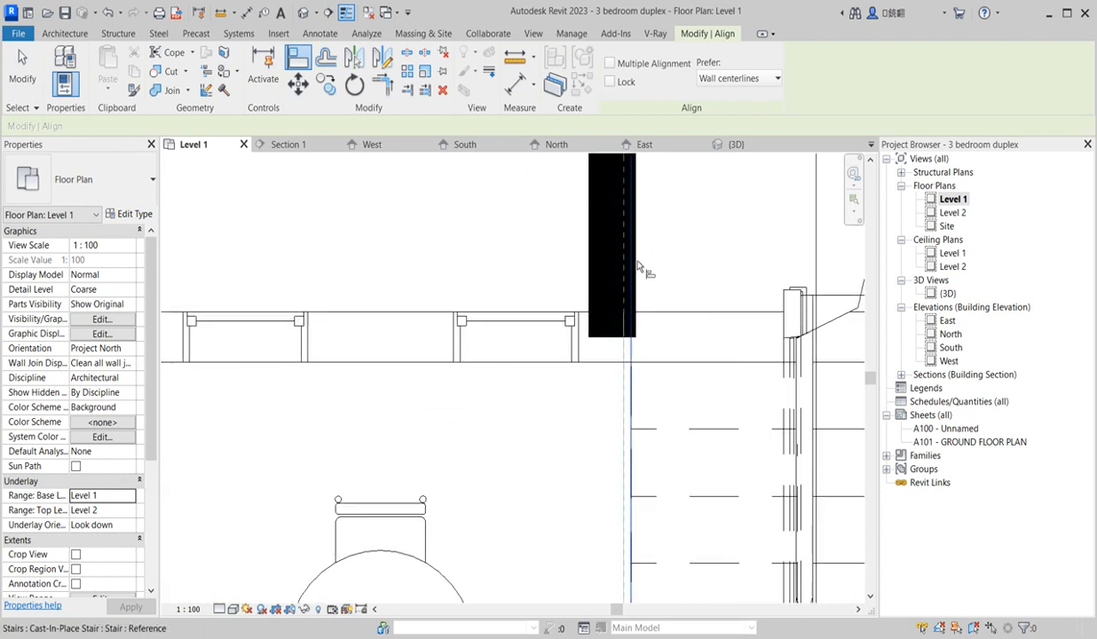
pyautogui.click(637, 263)
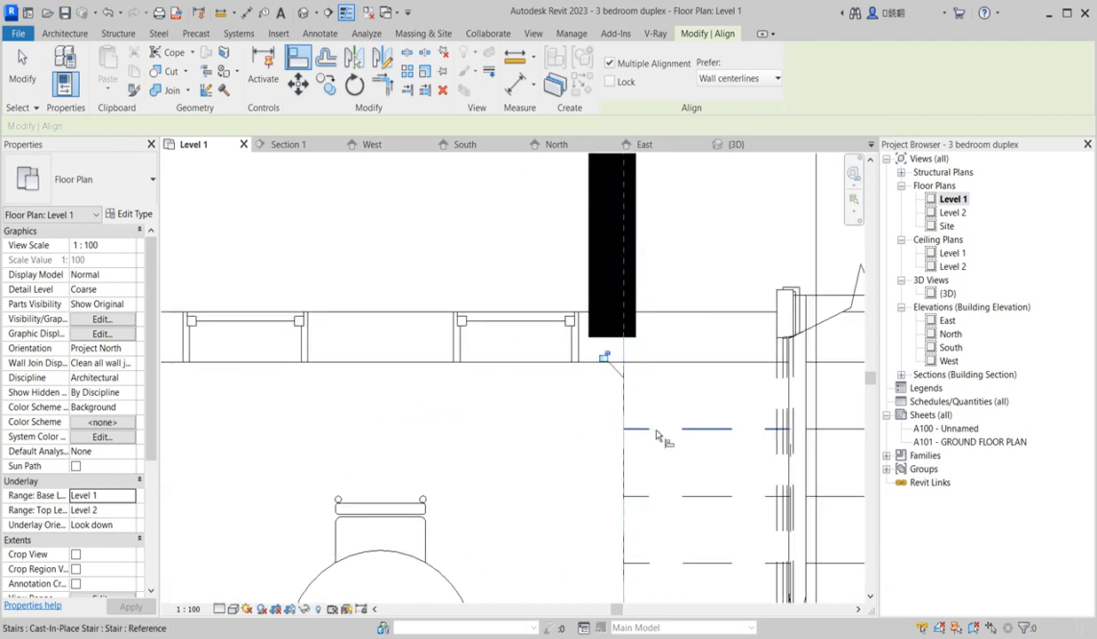
pyautogui.hotkey('ctrl', 'z')
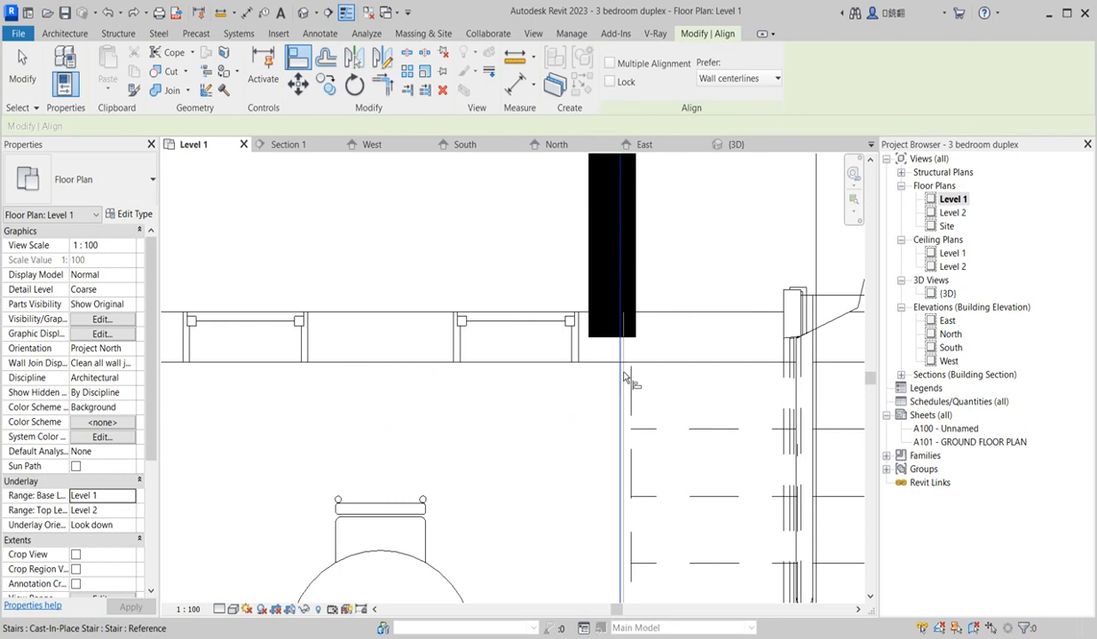
# Retry the alignment to the underlaid wall line beside the stair, undo it and leave the Align command.
pyautogui.scroll(2, 626, 379)
pyautogui.click(619, 371)
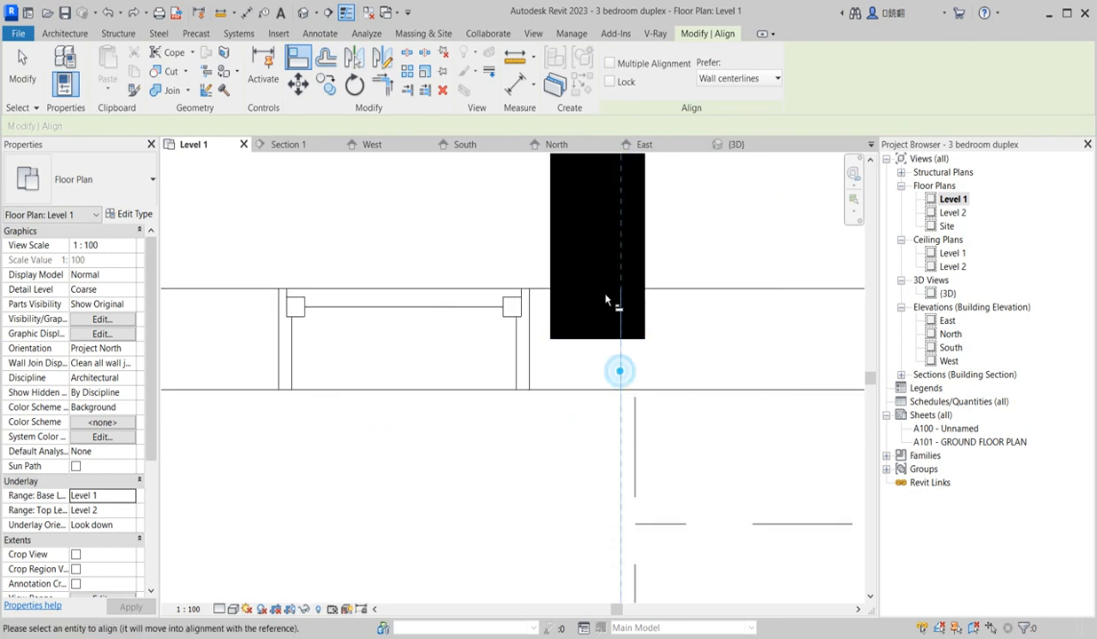
pyautogui.scroll(-3, 652, 390)
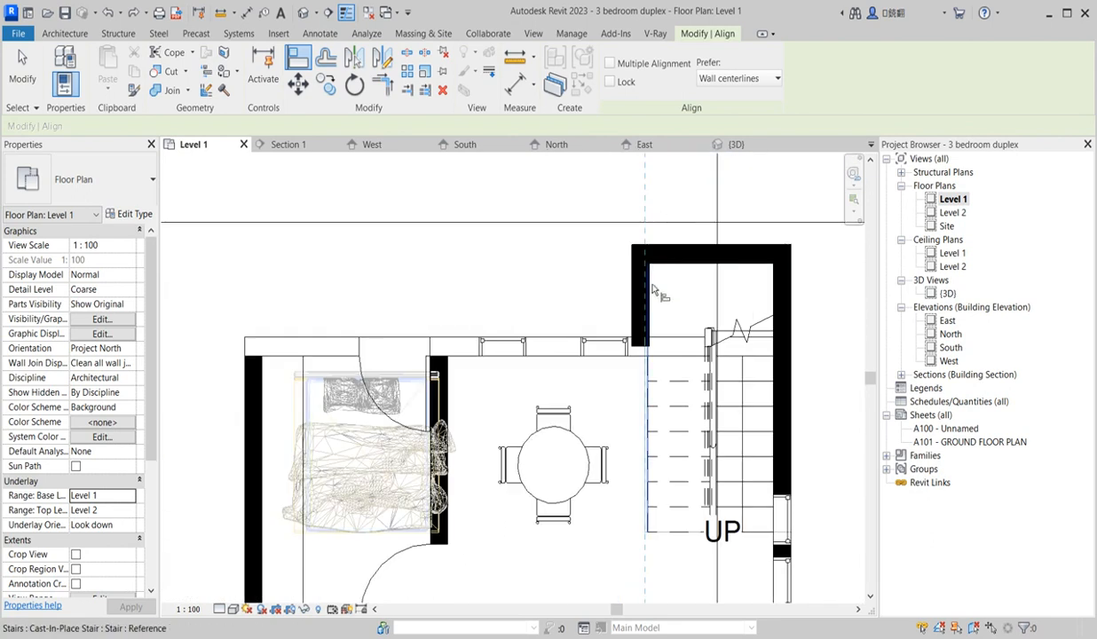
pyautogui.click(652, 288)
pyautogui.press('ctrl')
pyautogui.scroll(2, 648, 305)
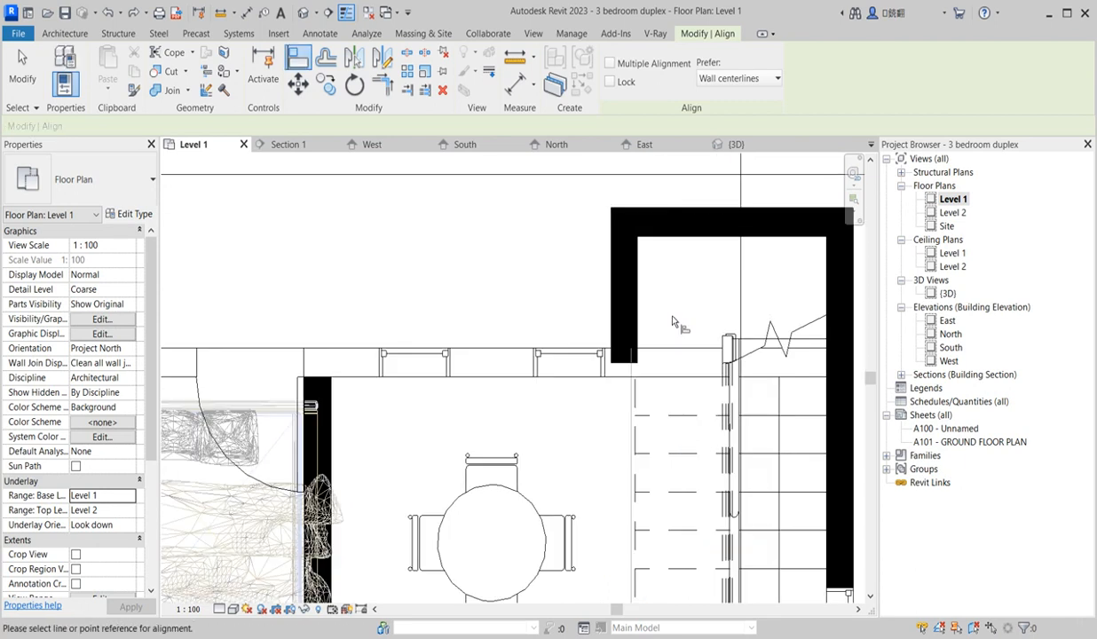
pyautogui.press('Escape')
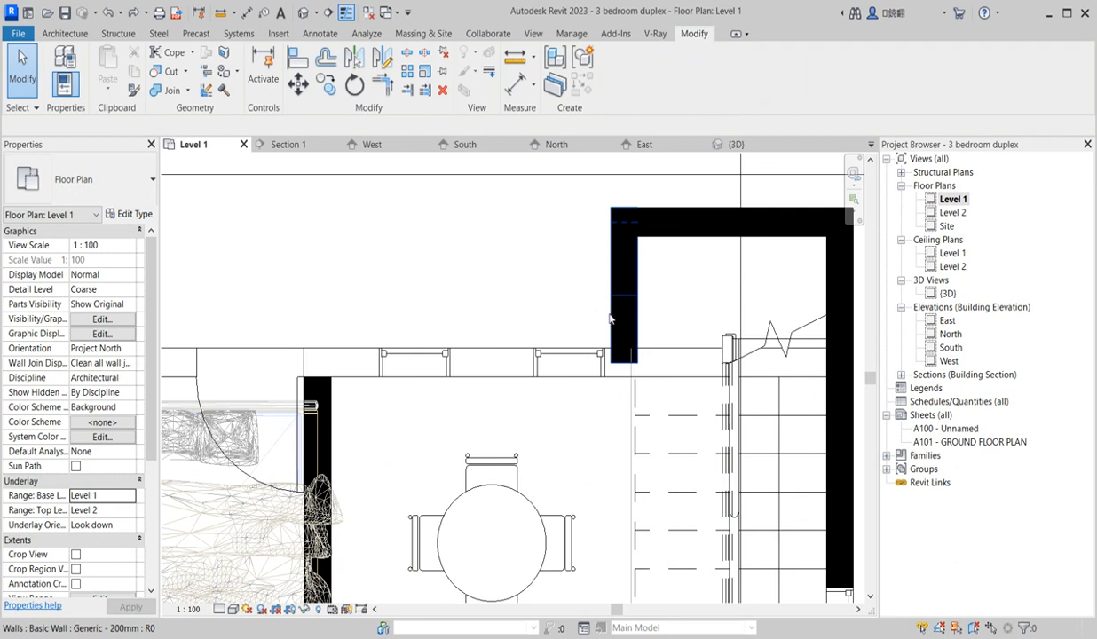
# Nudge the short side wall at the stair landing slightly to the left and deselect it.
pyautogui.click(614, 306)
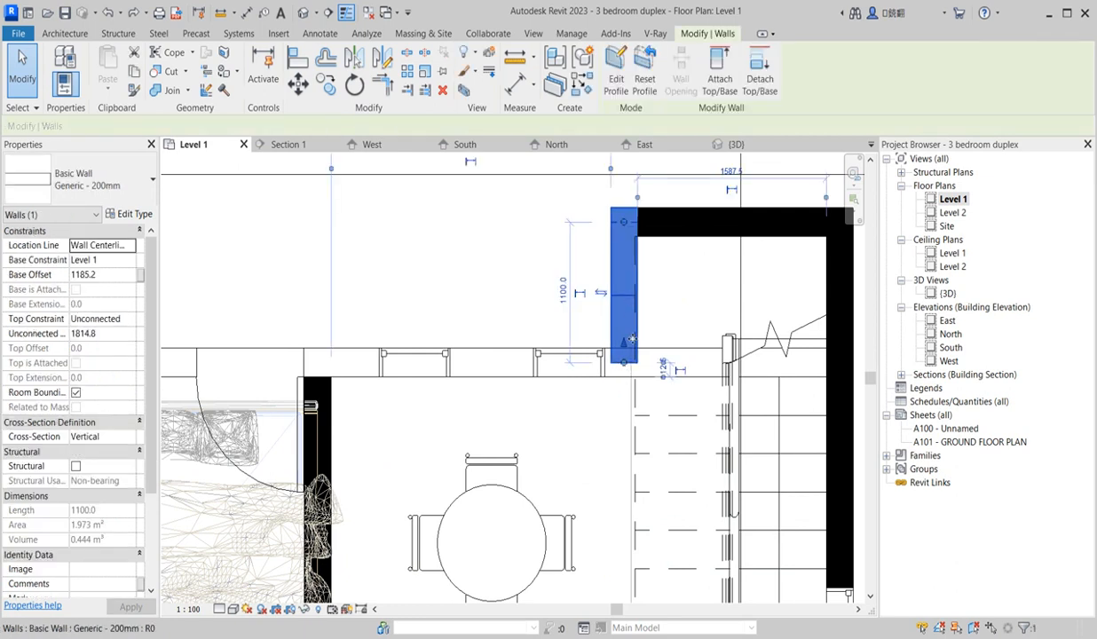
pyautogui.press('Left')
pyautogui.press('Left')
pyautogui.press('Right')
pyautogui.click(661, 278)
pyautogui.scroll(-3, 633, 394)
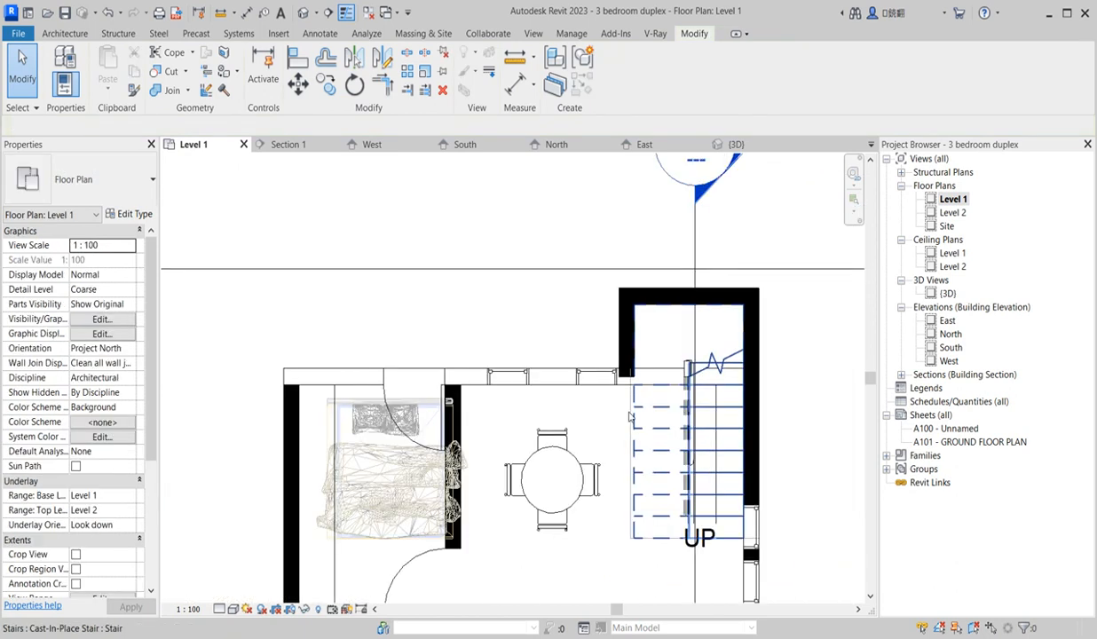
# From the 3D view, start editing the profile of the low ground-floor wall with the windows and door, and show it in the North elevation.
pyautogui.doubleClick(947, 293)
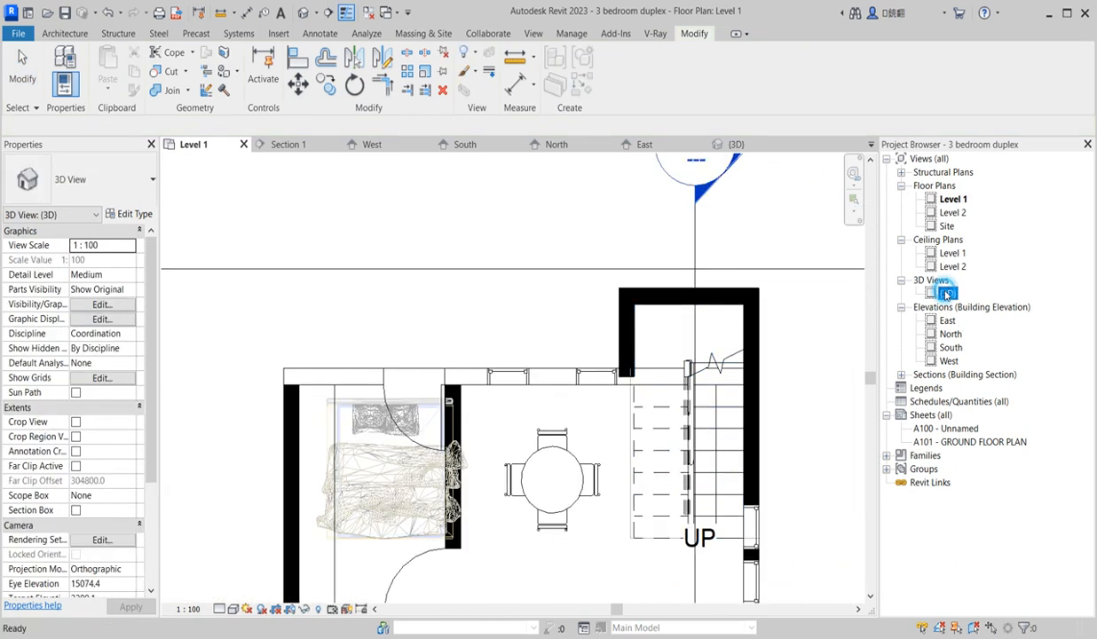
pyautogui.scroll(-5, 696, 428)
pyautogui.scroll(8, 696, 429)
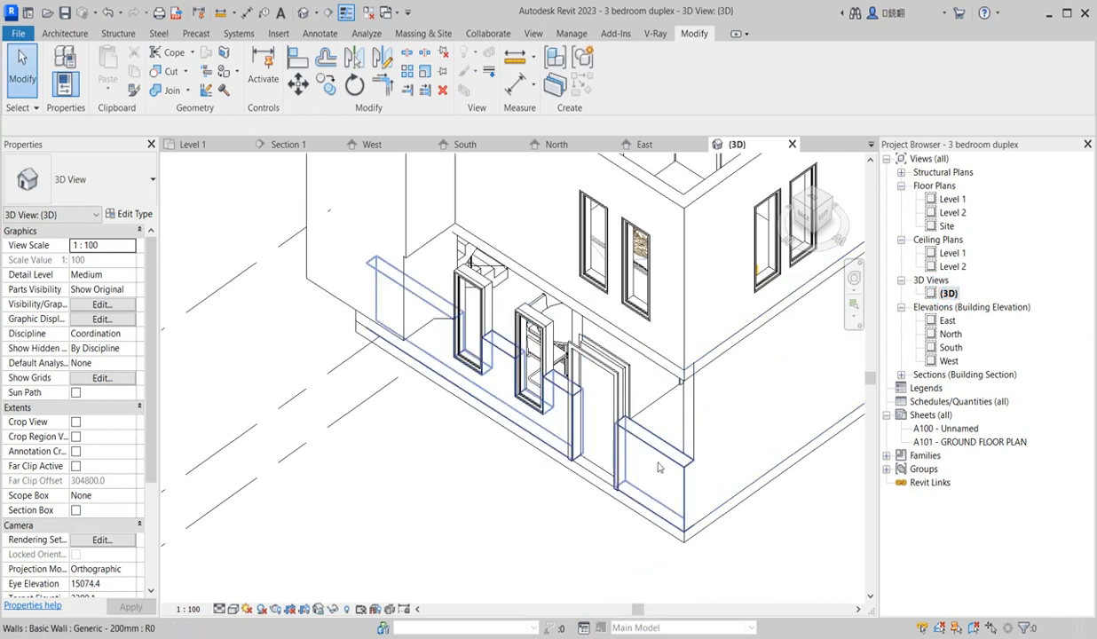
pyautogui.click(654, 453)
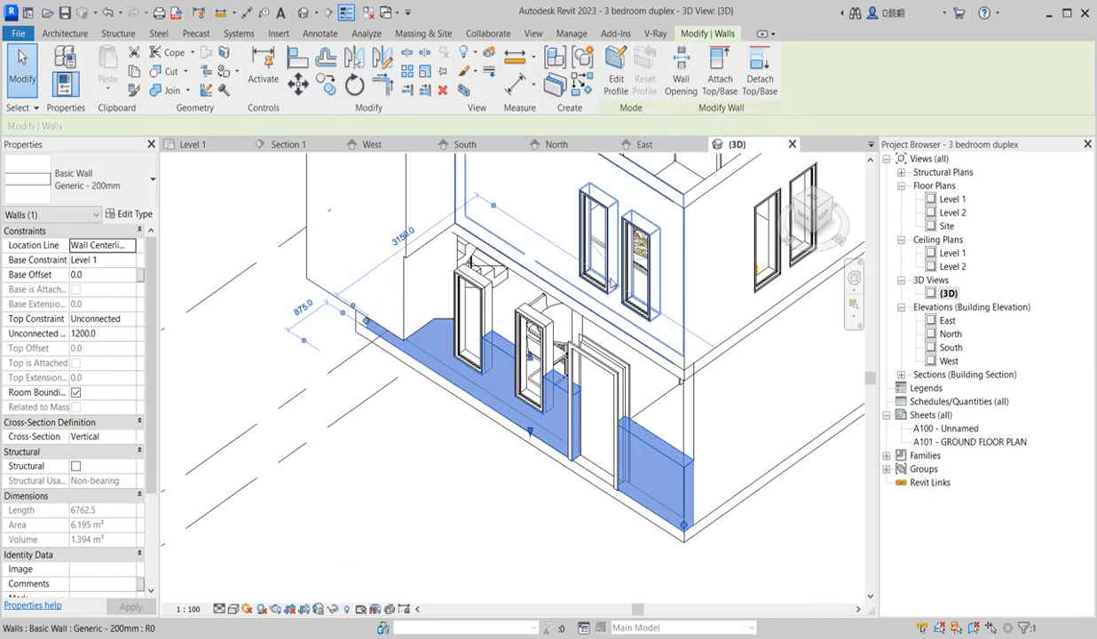
pyautogui.click(617, 80)
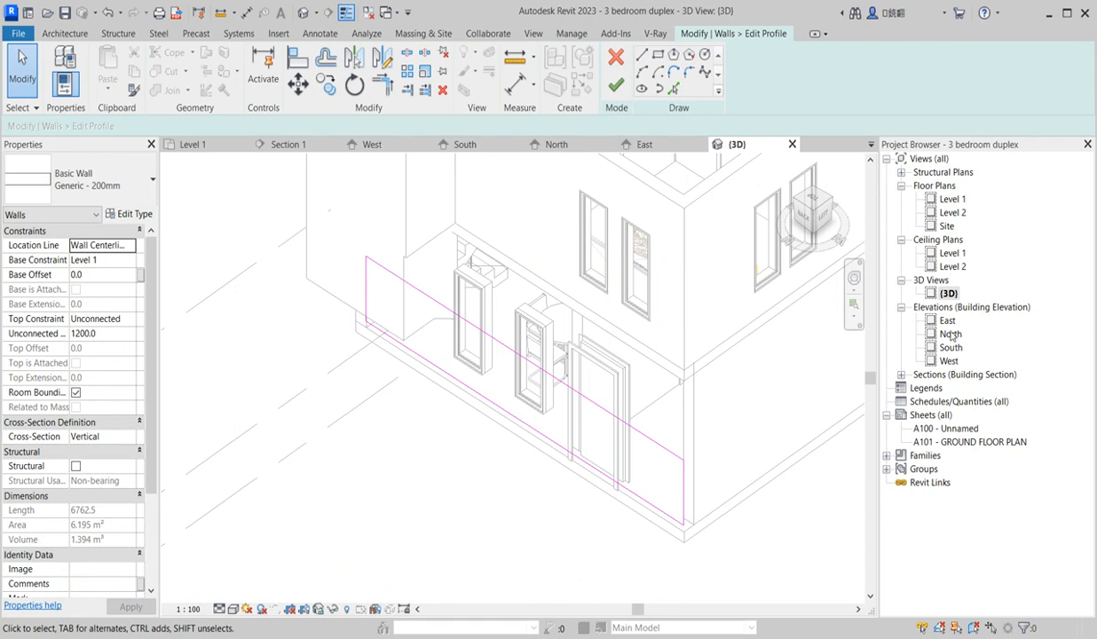
pyautogui.doubleClick(951, 334)
pyautogui.scroll(5, 319, 417)
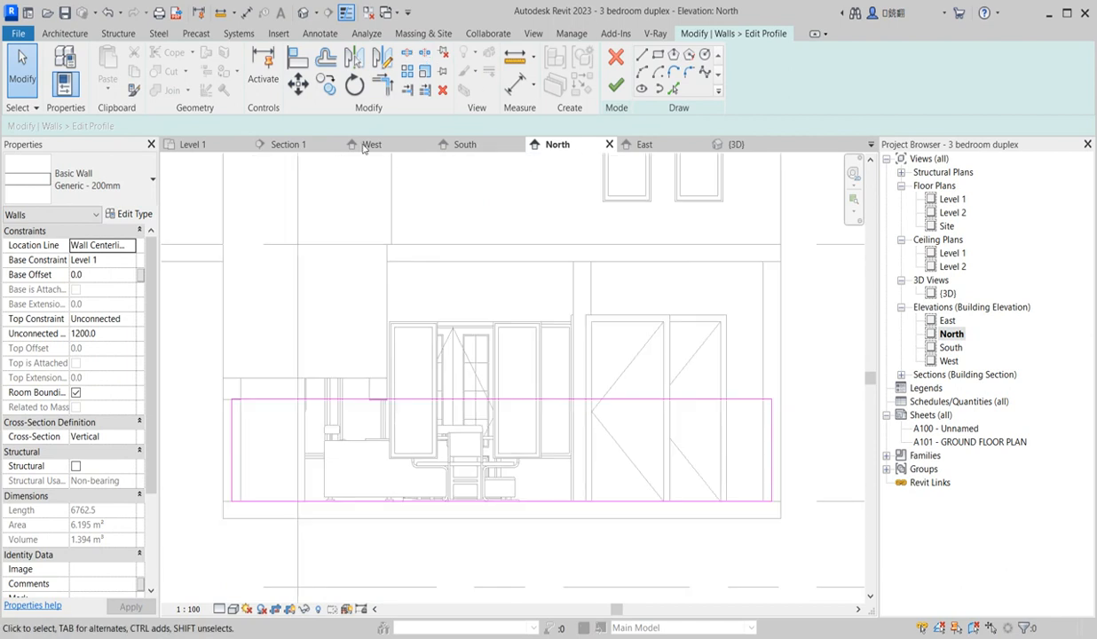
pyautogui.scroll(2, 363, 404)
pyautogui.scroll(-4, 416, 321)
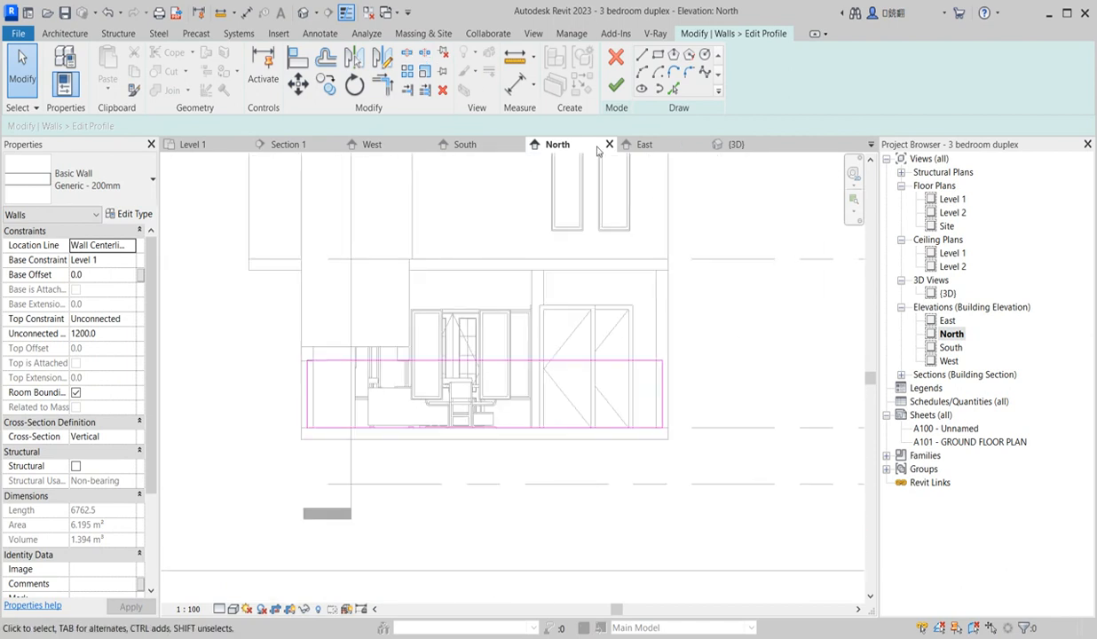
pyautogui.scroll(-2, 612, 362)
# Add profile lines by picking the underside of the Level 2 floor and the vertical wall edge above the stair enclosure.
pyautogui.click(674, 90)
pyautogui.scroll(2, 551, 308)
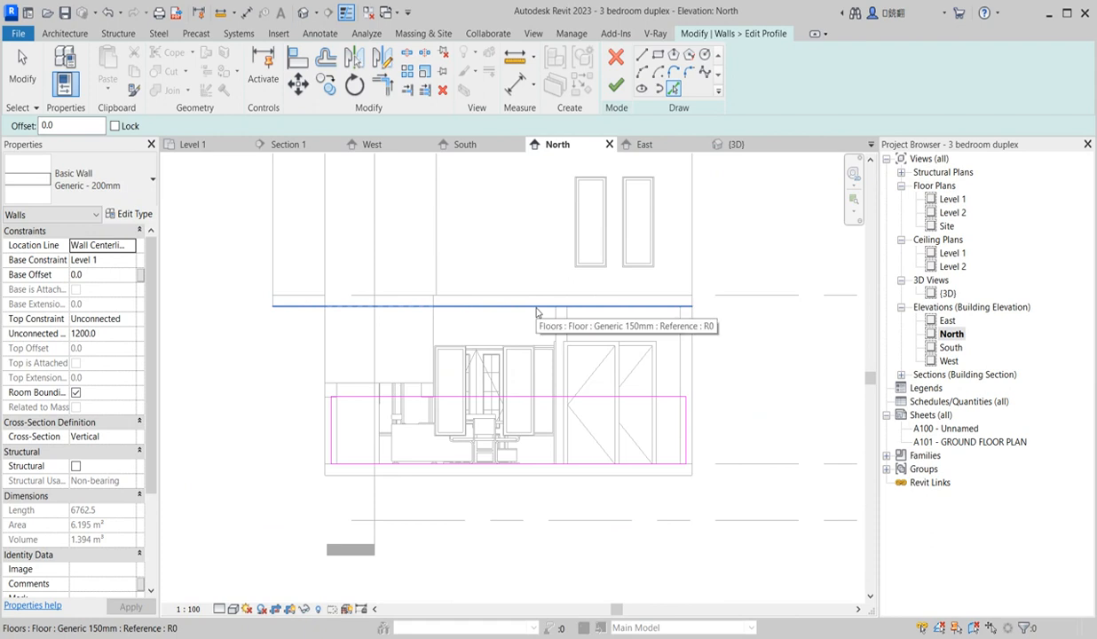
pyautogui.click(536, 309)
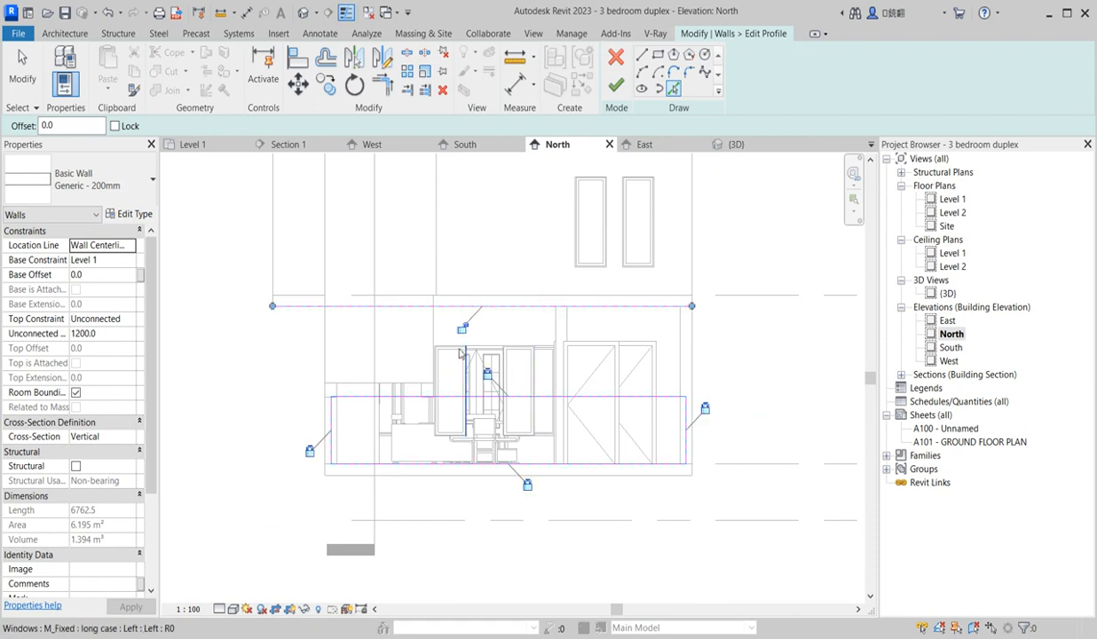
pyautogui.click(433, 276)
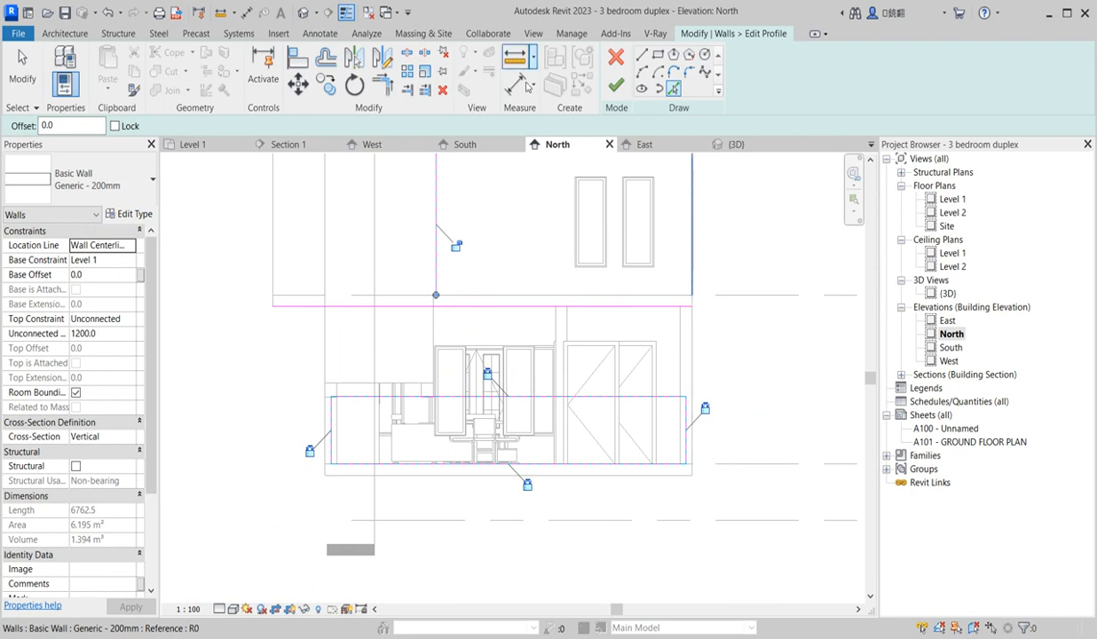
# Trim the picked lines into a closed stepped outline reaching the floor underside over the windows and door, and finish the wall profile.
pyautogui.click(382, 84)
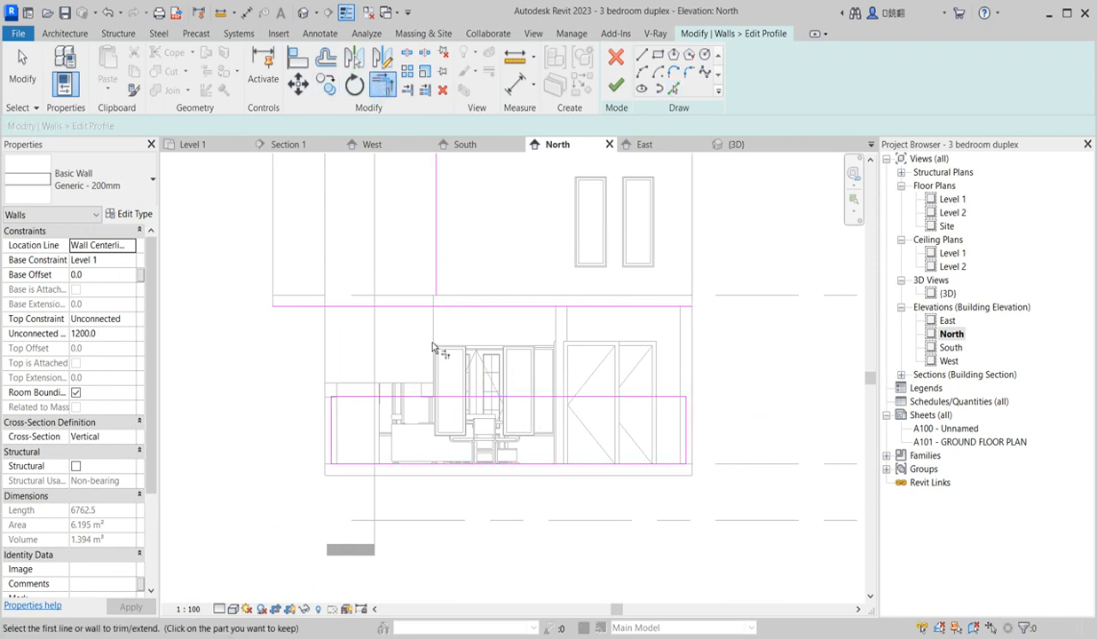
pyautogui.click(435, 292)
pyautogui.click(403, 396)
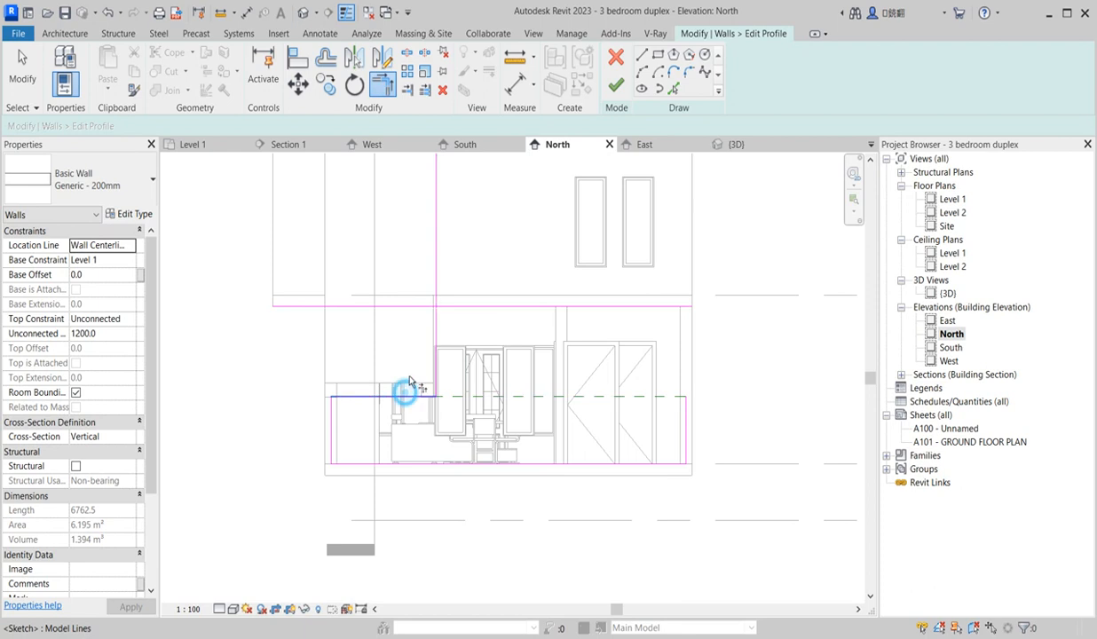
pyautogui.click(436, 339)
pyautogui.click(457, 307)
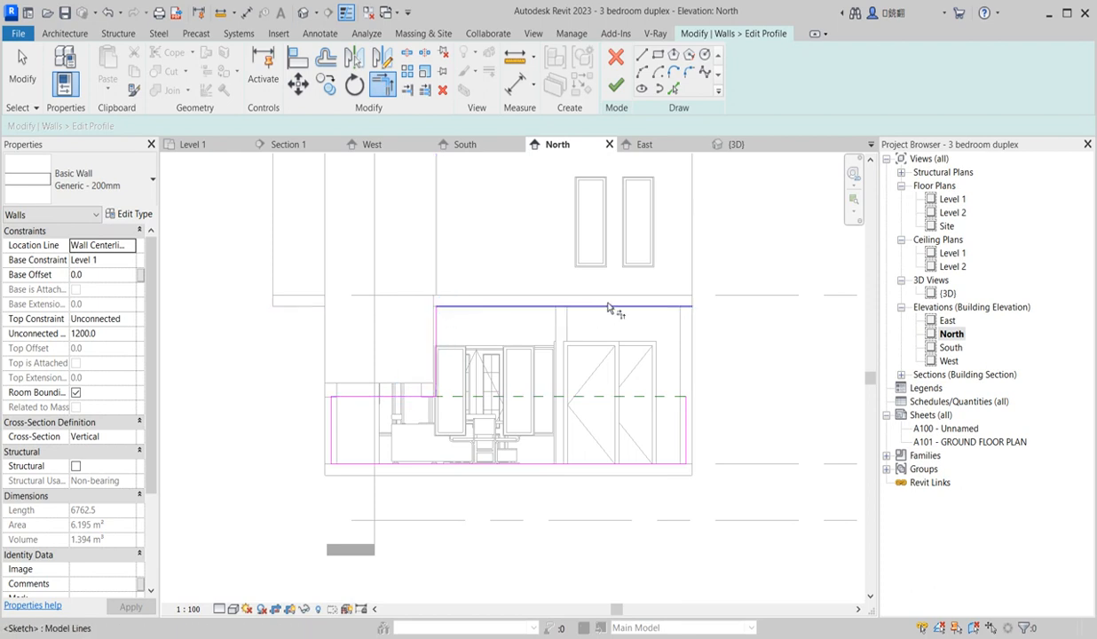
pyautogui.click(634, 303)
pyautogui.click(684, 440)
pyautogui.click(615, 86)
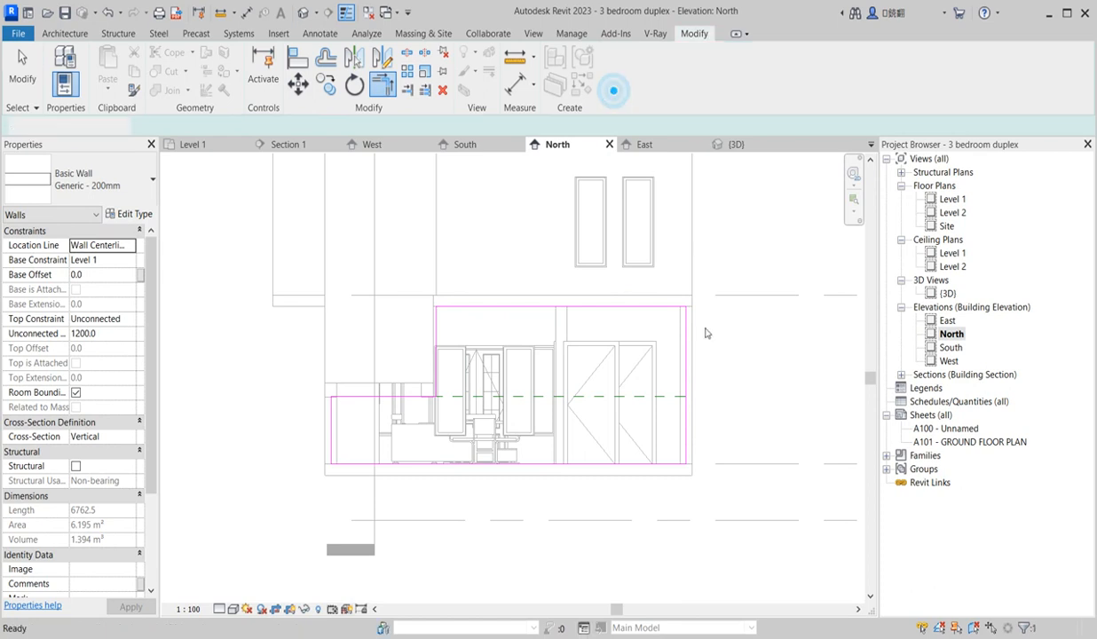
# Duplicate the Generic 150mm type of the Level 2 floor, accepting the suggested name.
pyautogui.click(706, 330)
pyautogui.click(691, 305)
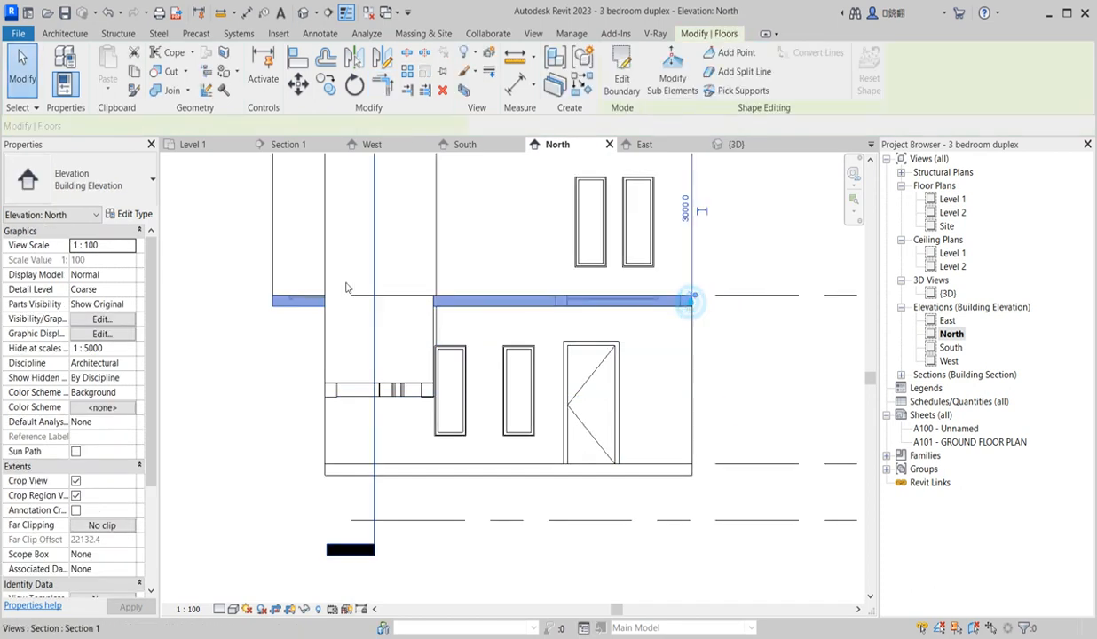
pyautogui.click(133, 213)
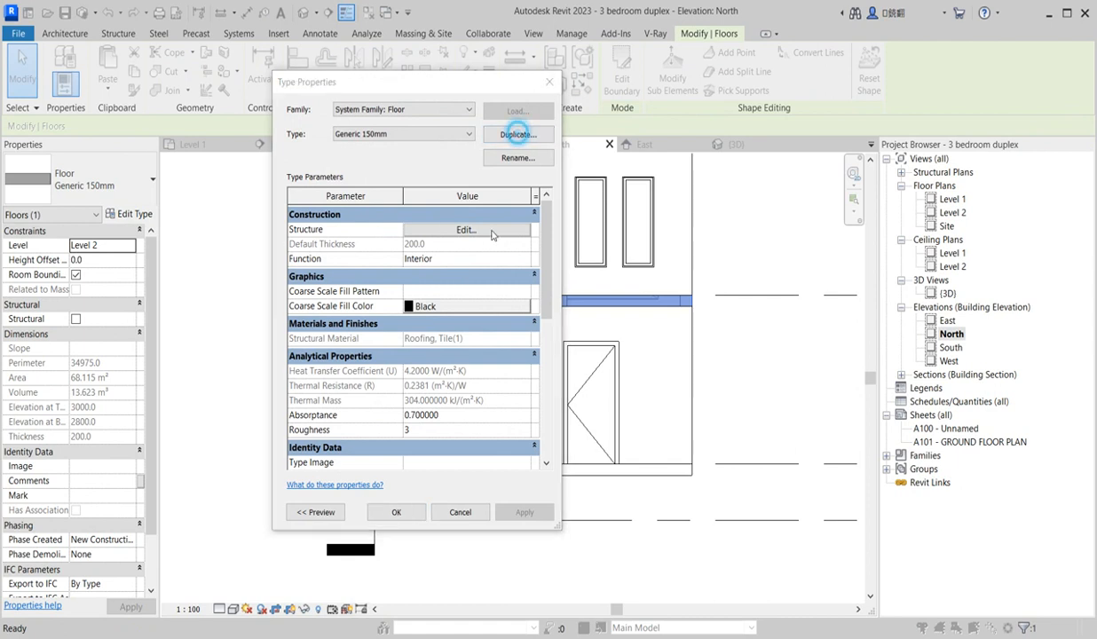
pyautogui.click(519, 135)
pyautogui.click(416, 336)
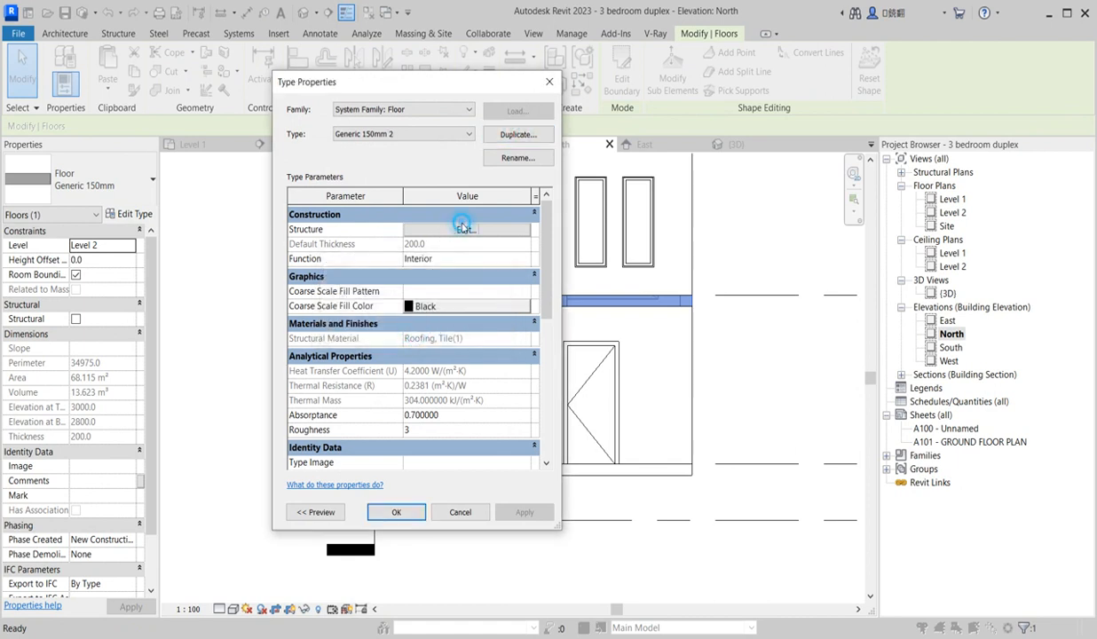
pyautogui.click(461, 219)
pyautogui.click(425, 259)
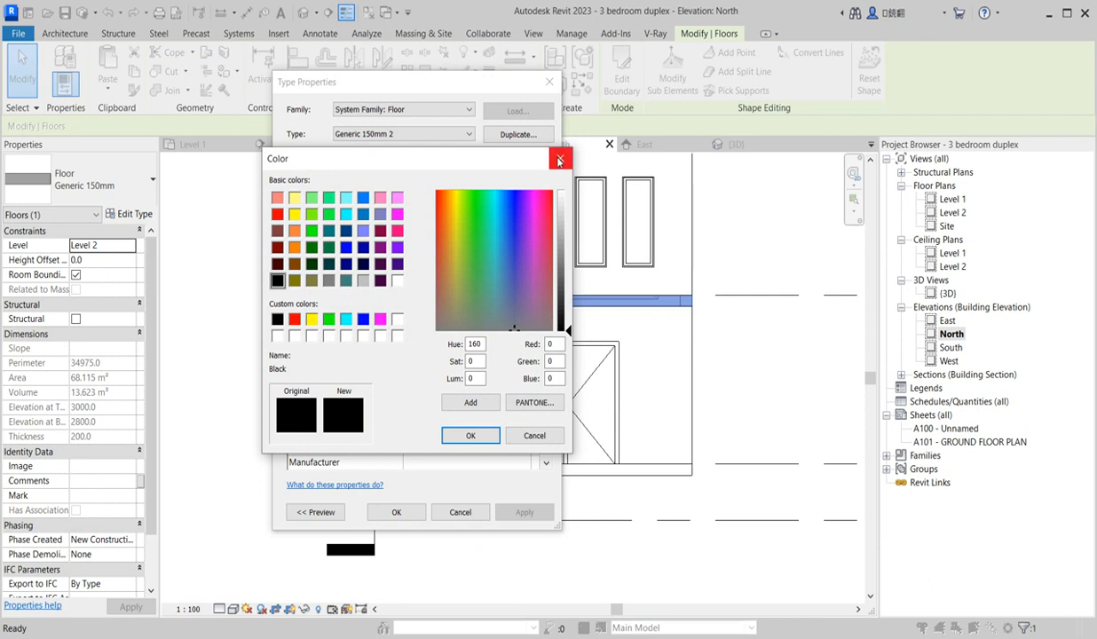
pyautogui.click(559, 160)
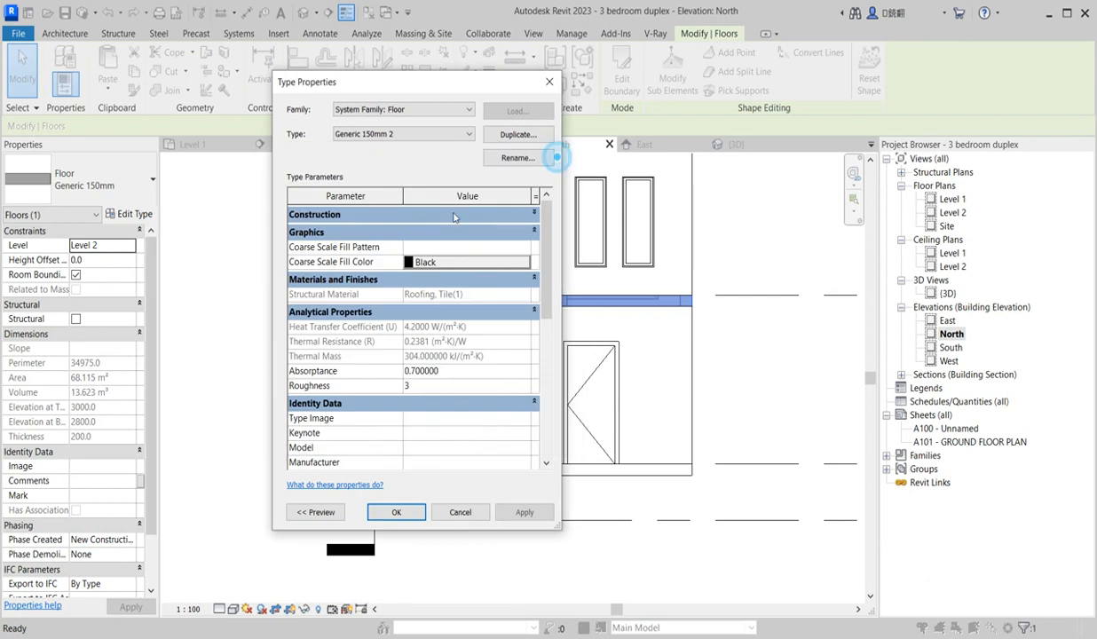
pyautogui.click(535, 213)
# Reduce the thickness of the structure layer in the duplicated floor type and apply the type changes.
pyautogui.click(465, 230)
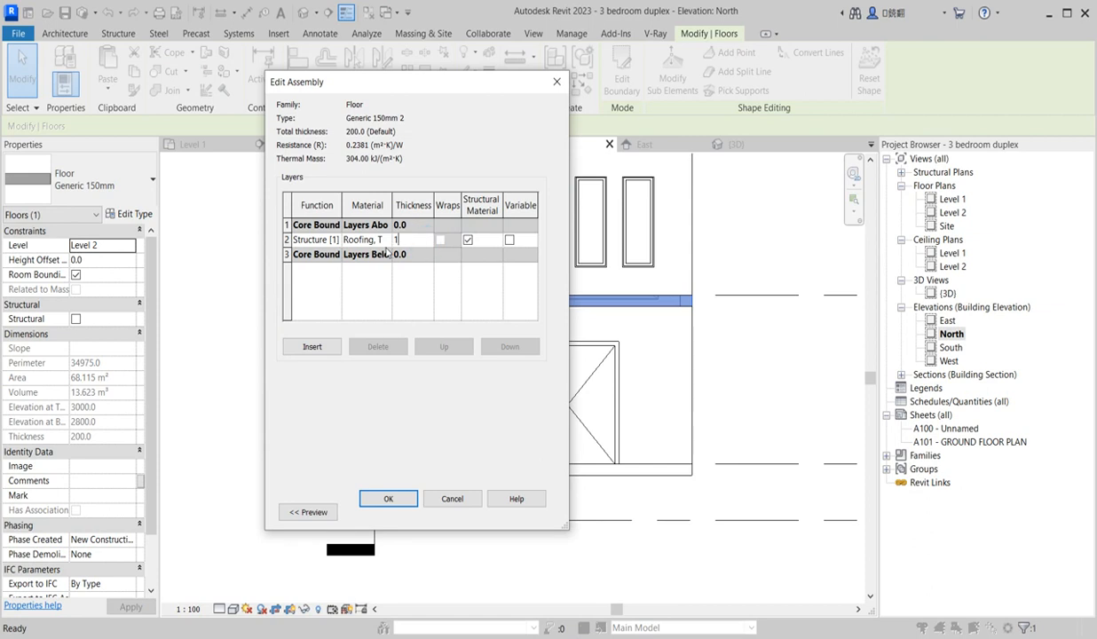
pyautogui.click(394, 498)
pyautogui.click(511, 550)
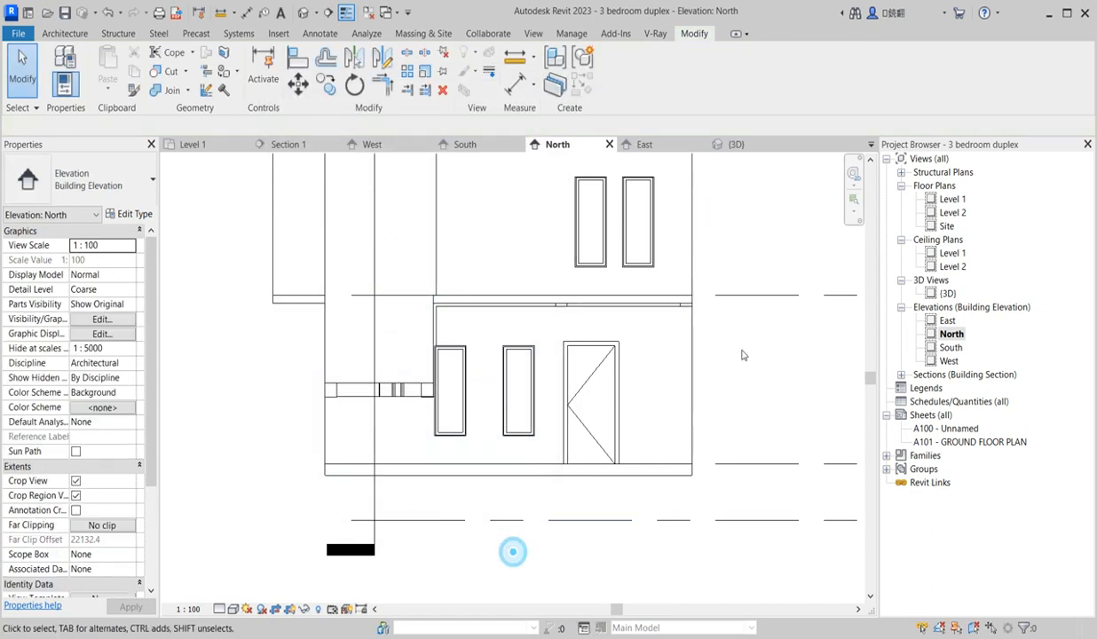
# Edit the ground-floor north wall's profile again, align its top line with the underside of the thinner Level 2 floor, and finish the profile.
pyautogui.click(448, 313)
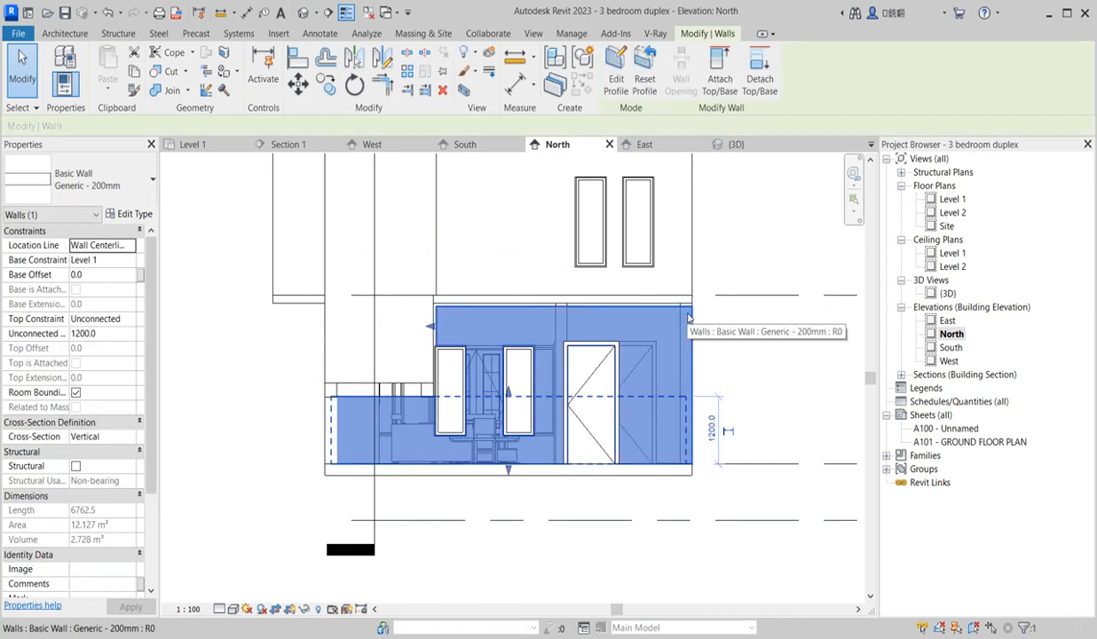
pyautogui.click(615, 76)
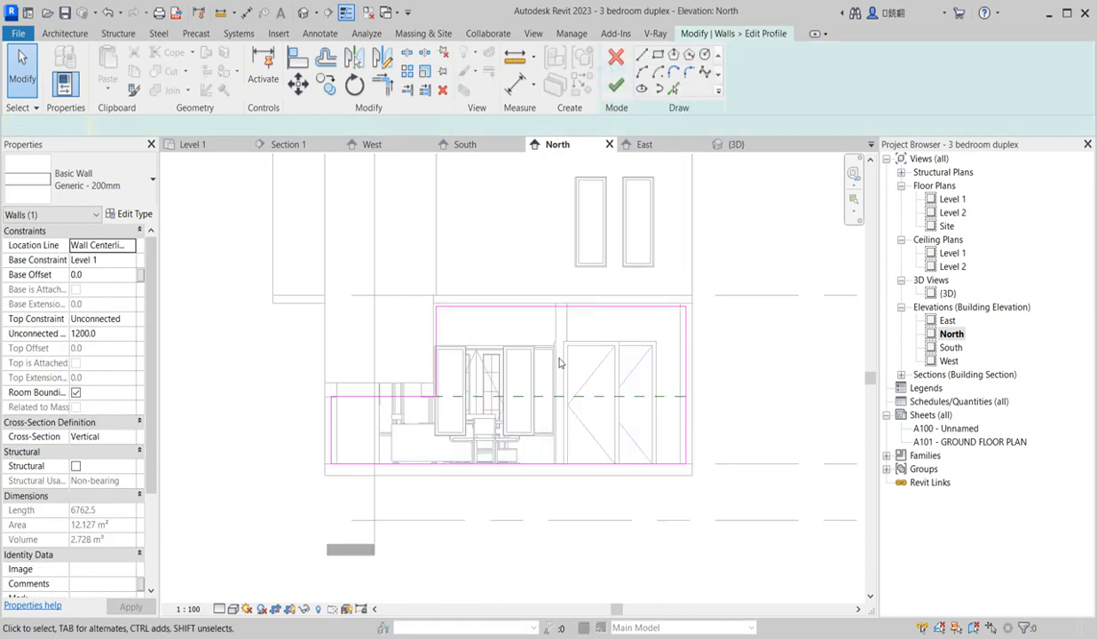
pyautogui.click(298, 59)
pyautogui.scroll(2, 583, 308)
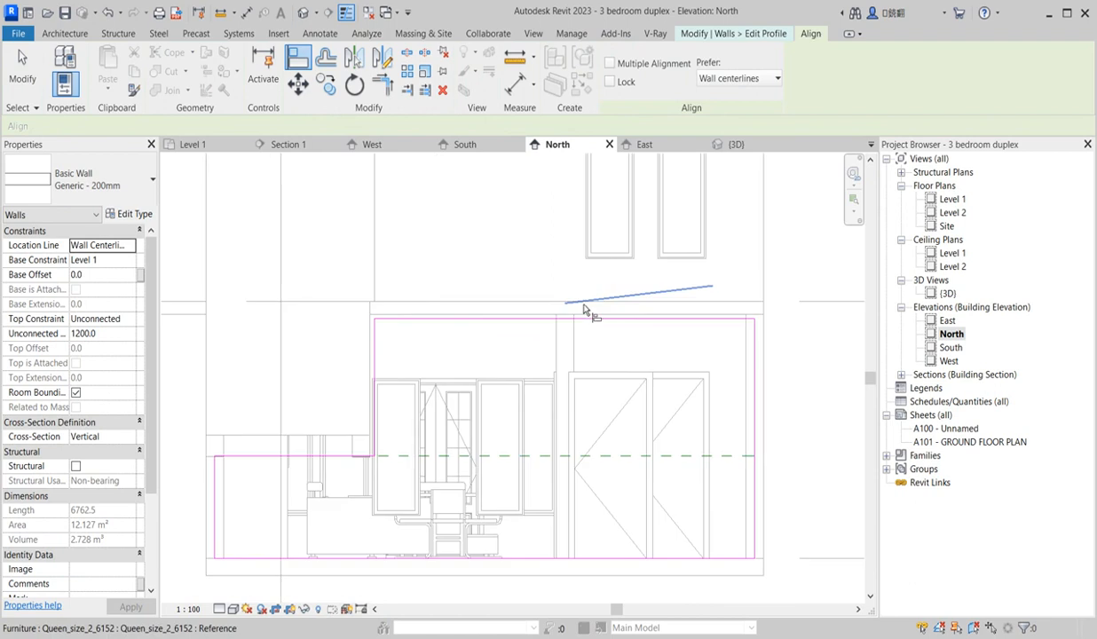
pyautogui.click(585, 312)
pyautogui.click(586, 317)
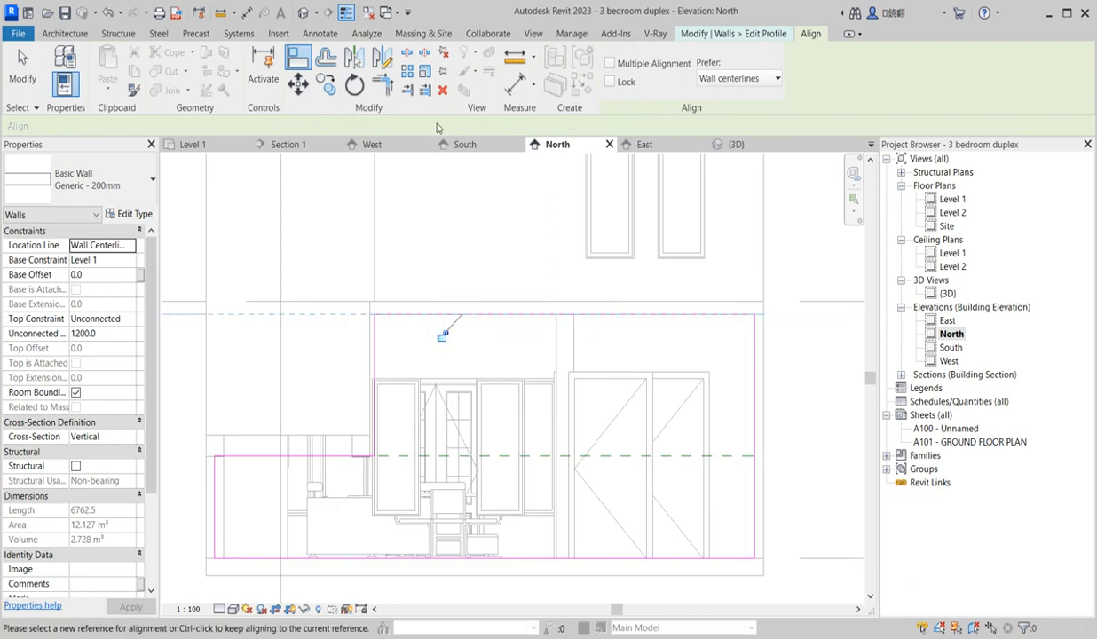
pyautogui.rightClick(465, 233)
pyautogui.click(493, 236)
pyautogui.rightClick(487, 217)
pyautogui.click(510, 221)
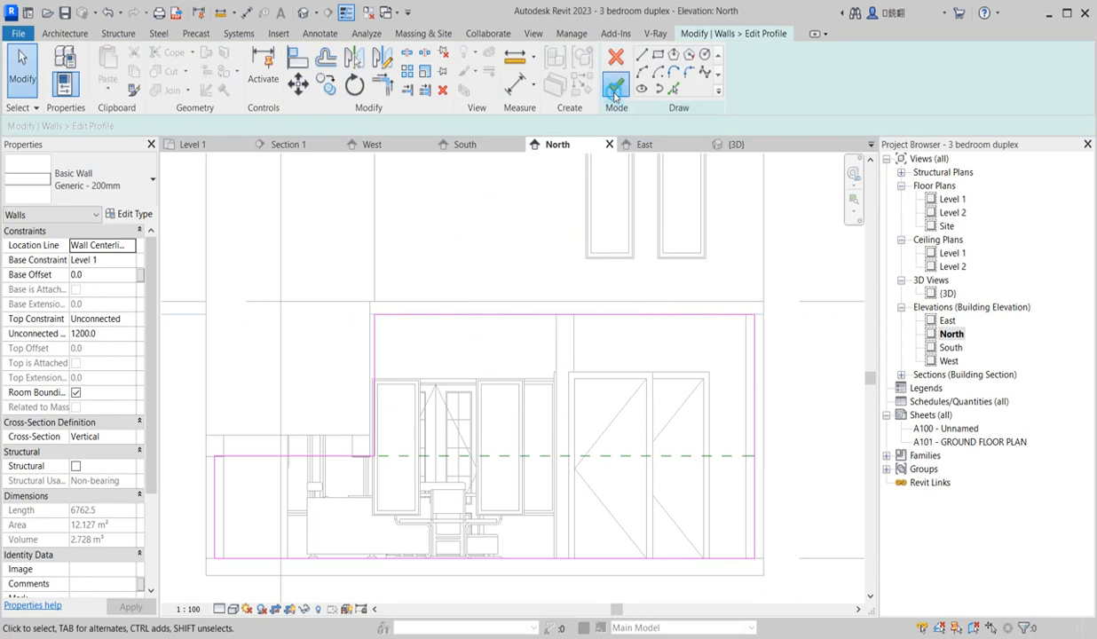
pyautogui.click(616, 90)
# Reopen the north wall's profile and add a line by picking the bottom edge of the stair enclosure wall above.
pyautogui.scroll(-3, 489, 306)
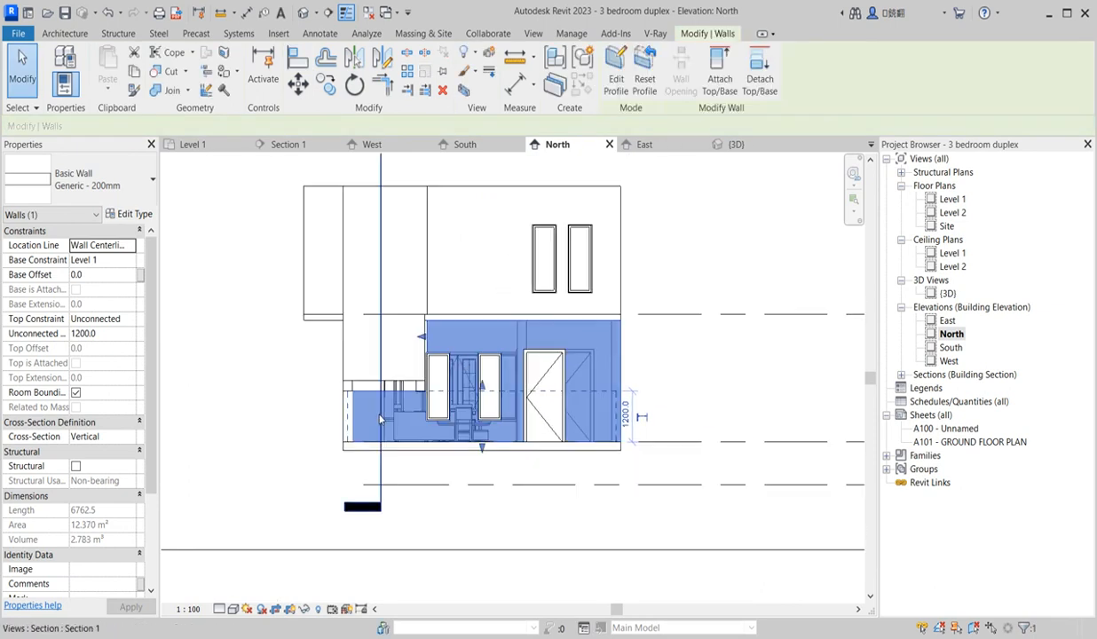
pyautogui.scroll(2, 381, 420)
pyautogui.click(255, 361)
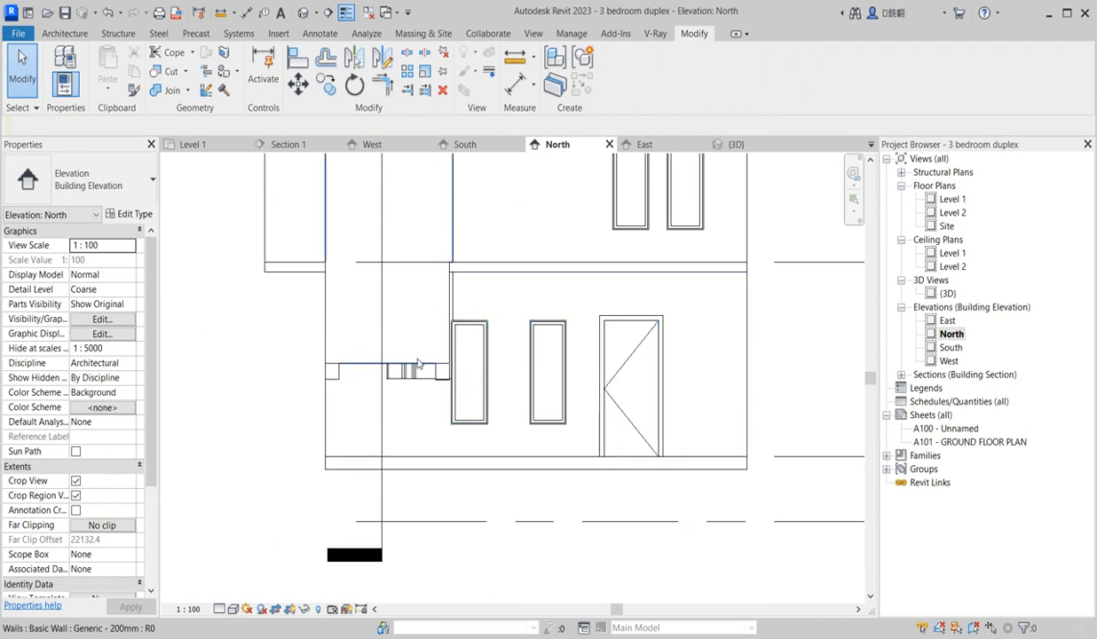
pyautogui.scroll(2, 404, 368)
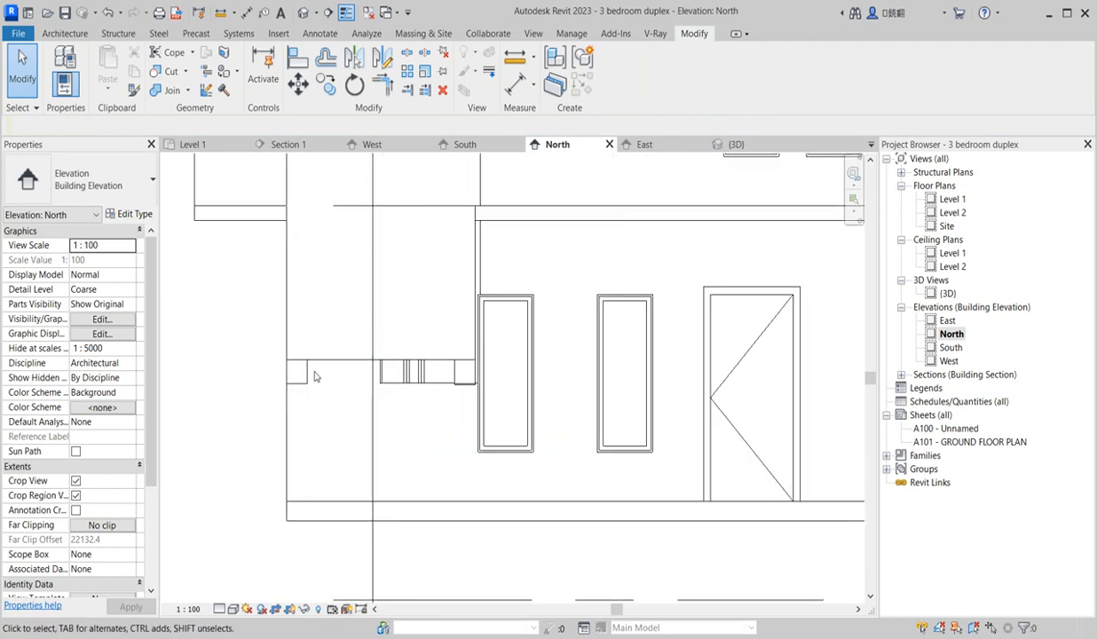
pyautogui.click(410, 388)
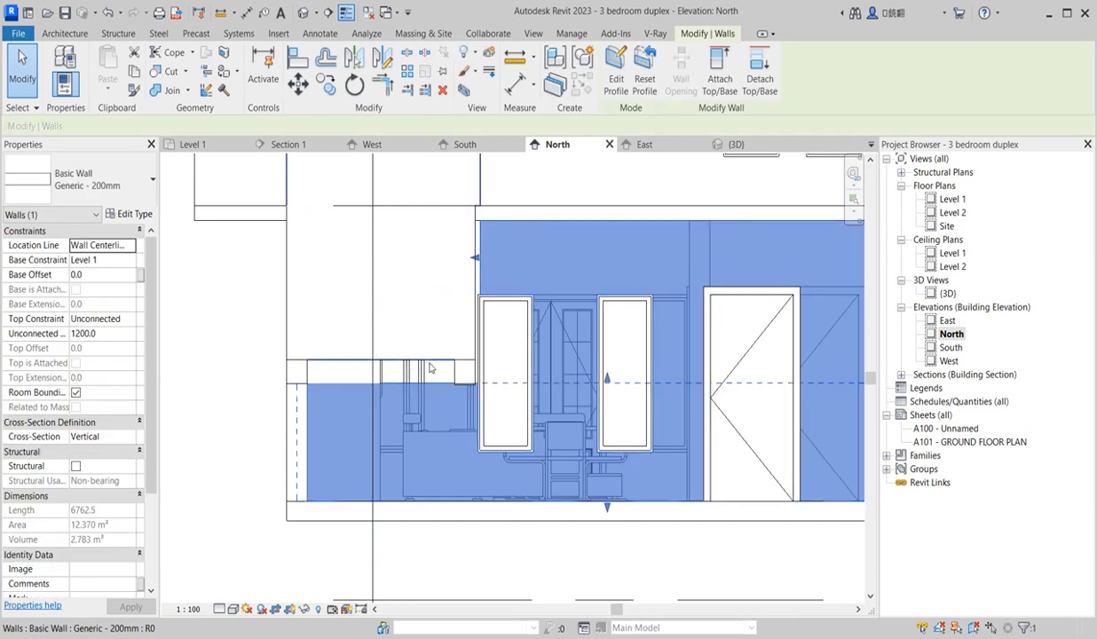
pyautogui.click(618, 89)
pyautogui.scroll(2, 386, 393)
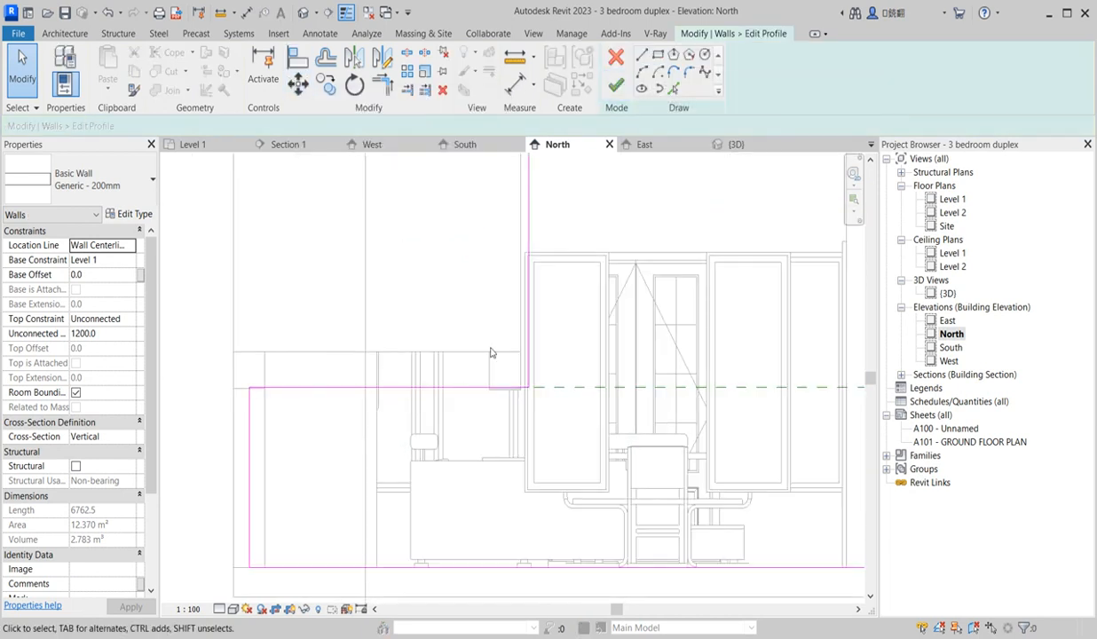
pyautogui.click(528, 367)
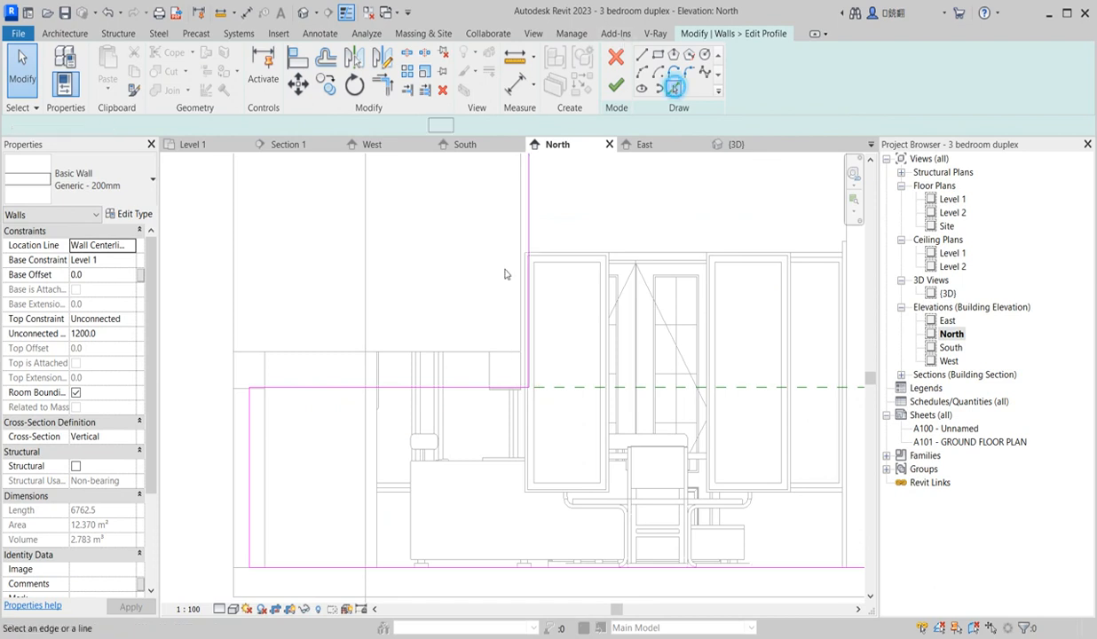
pyautogui.click(673, 88)
pyautogui.click(402, 352)
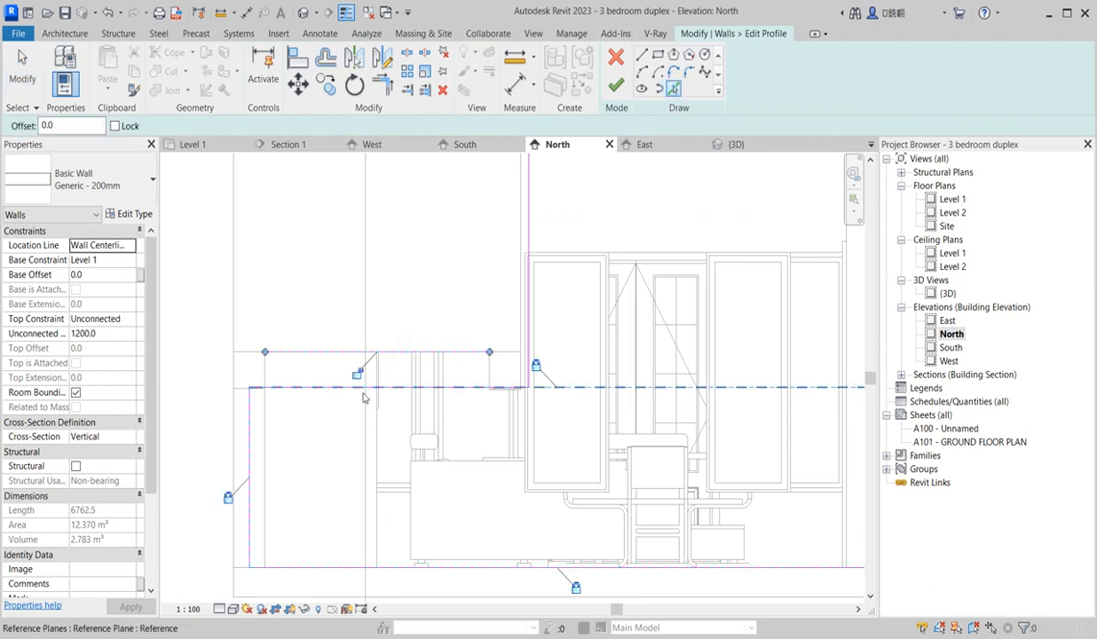
# Draw a vertical profile line from the midpoint of the picked edge down to the low wall's top line.
pyautogui.scroll(2, 371, 342)
pyautogui.scroll(-3, 371, 342)
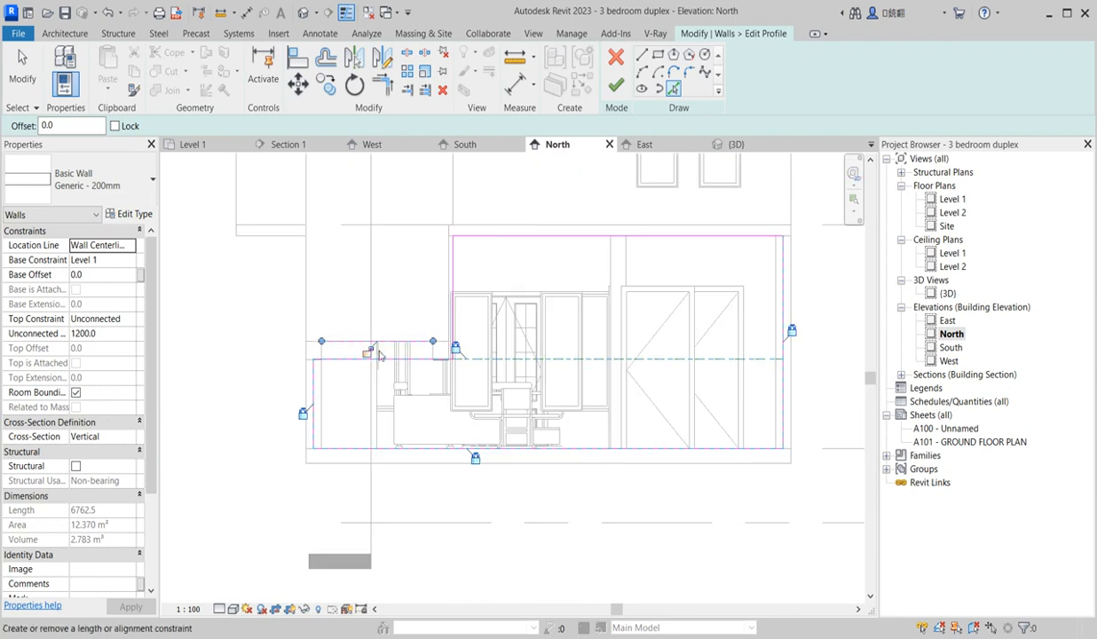
pyautogui.click(641, 56)
pyautogui.scroll(4, 386, 346)
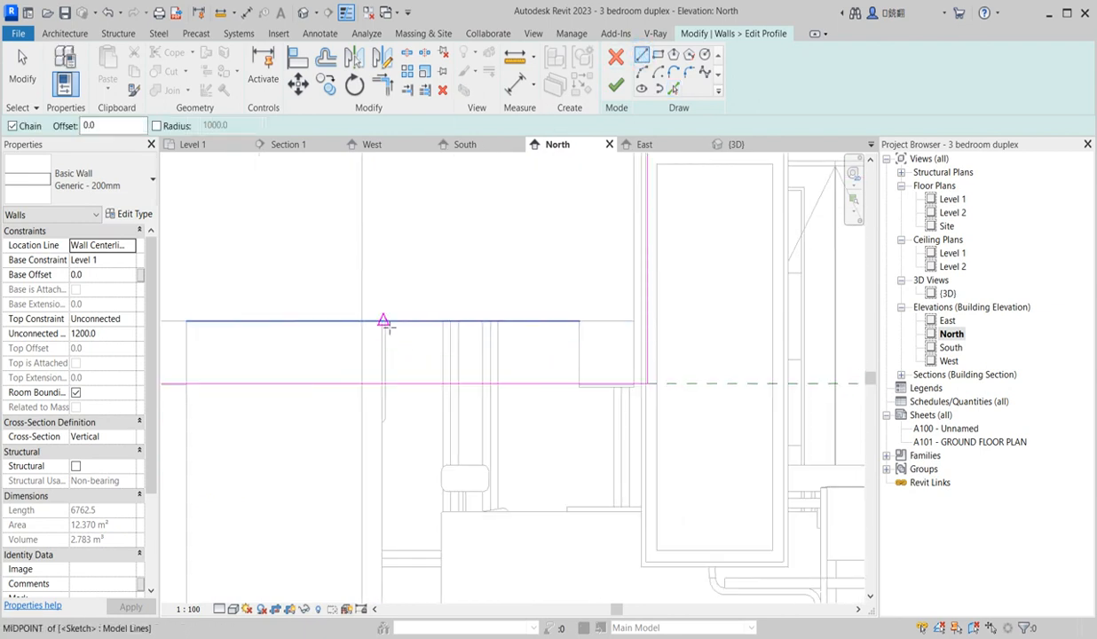
pyautogui.click(383, 320)
pyautogui.click(383, 385)
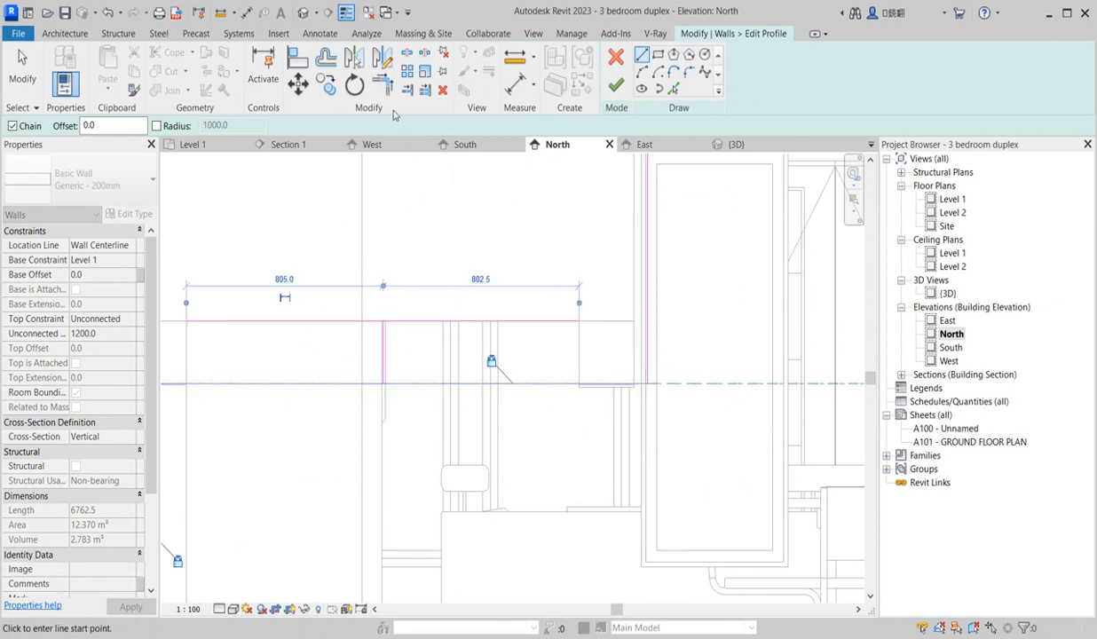
# Align the new vertical profile line with the adjacent vertical wall edge below the stair enclosure.
pyautogui.click(297, 55)
pyautogui.scroll(4, 404, 373)
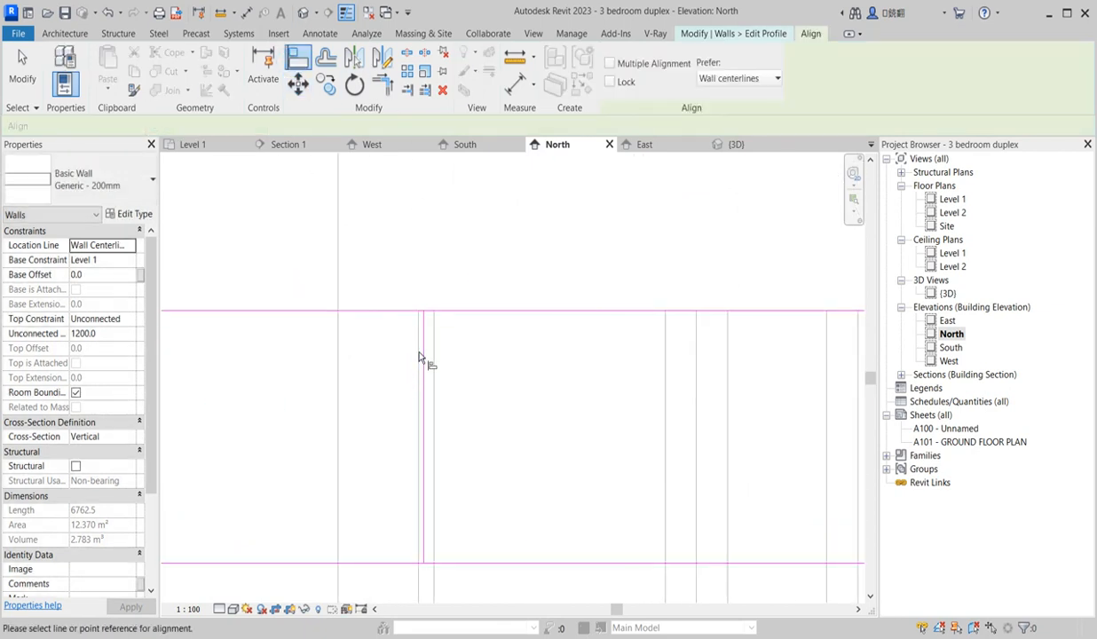
pyautogui.click(421, 364)
pyautogui.scroll(-3, 422, 363)
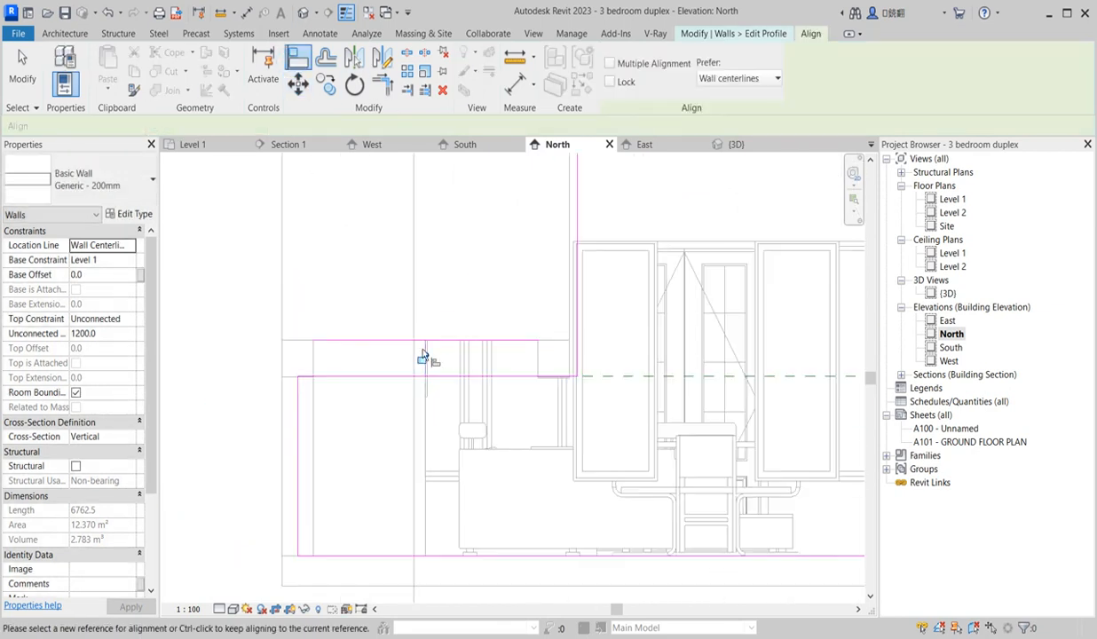
# Trim the vertical line with the picked top edge, the low top line and the taller section's side into a continuous stepped outline, and finish the profile.
pyautogui.click(382, 85)
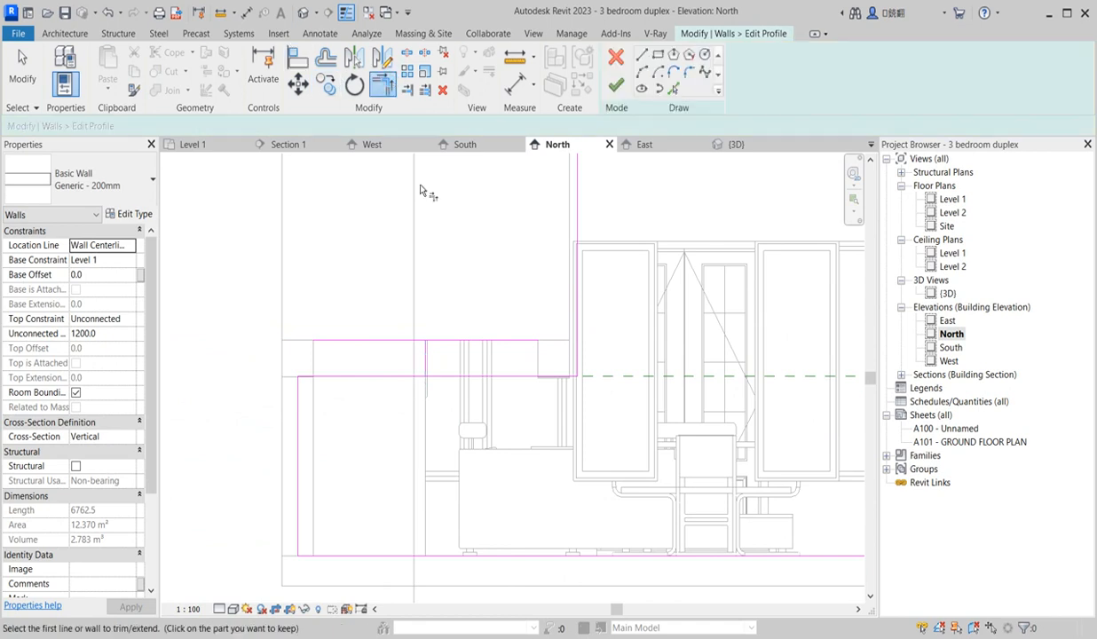
pyautogui.click(425, 357)
pyautogui.click(433, 344)
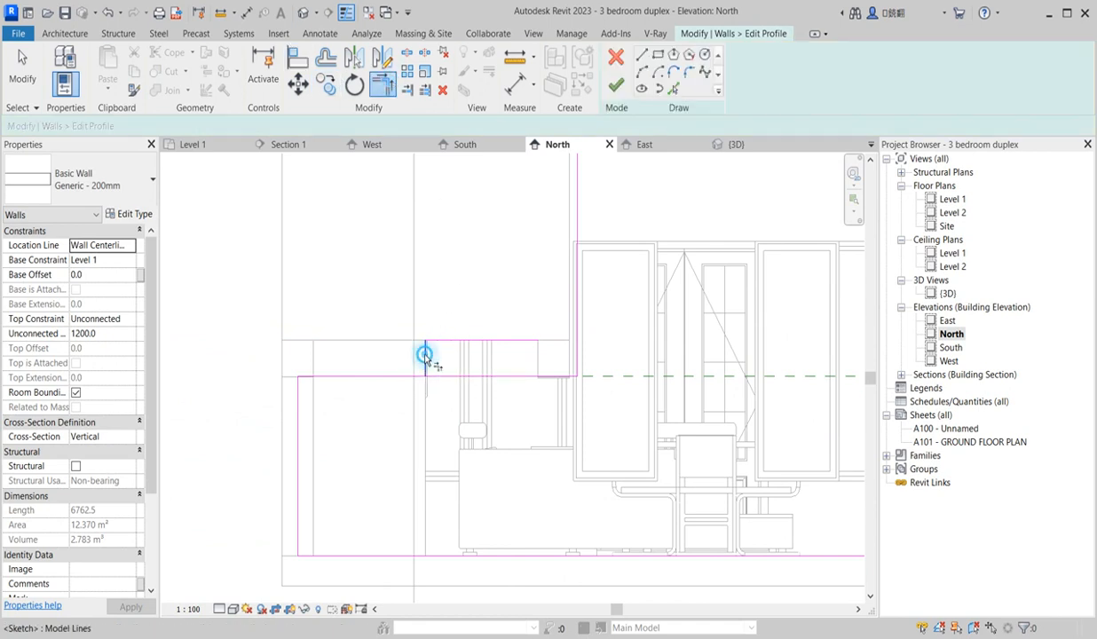
pyautogui.click(409, 376)
pyautogui.click(499, 346)
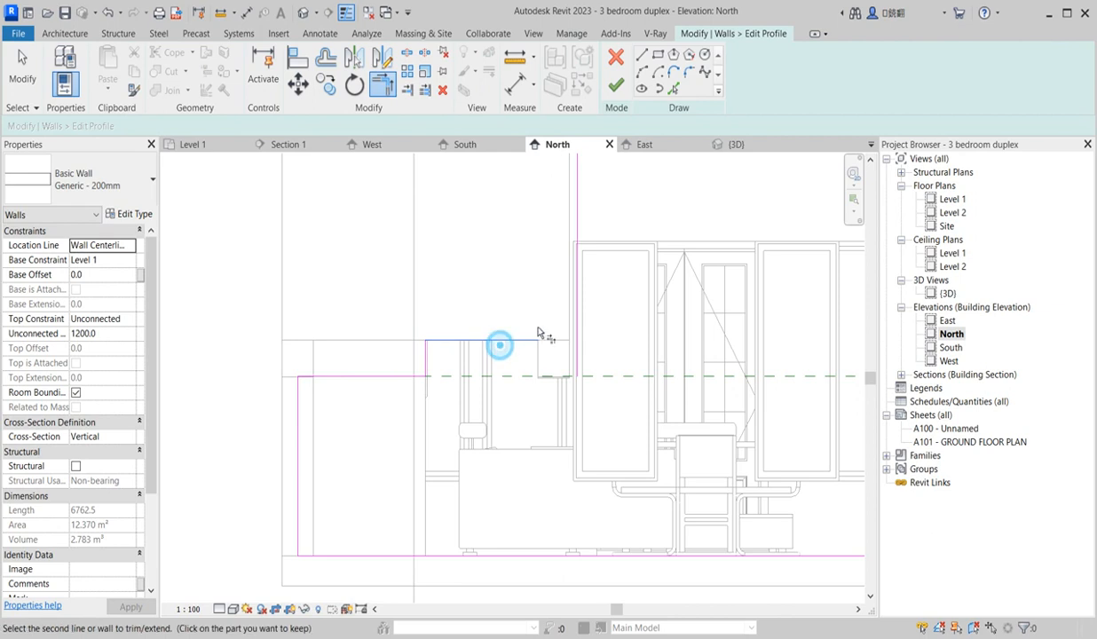
pyautogui.click(576, 306)
pyautogui.scroll(-2, 497, 335)
pyautogui.click(616, 86)
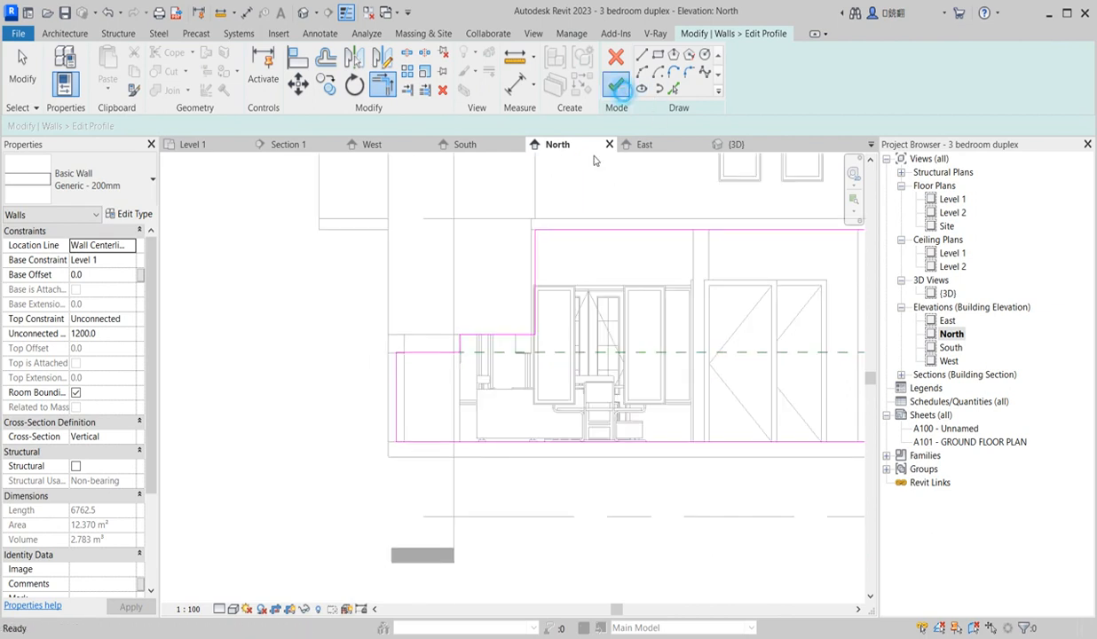
# Inspect how the reshaped north wall meets the stair enclosure and its short side wall in the north elevation and the 3D view.
pyautogui.click(235, 387)
pyautogui.scroll(-2, 321, 397)
pyautogui.scroll(5, 322, 396)
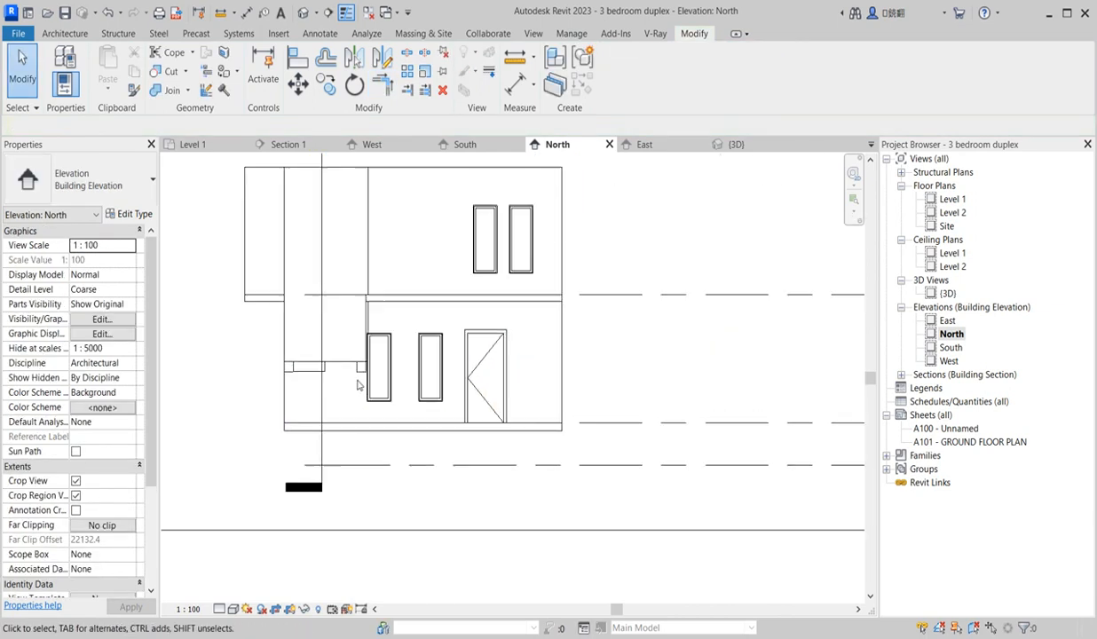
pyautogui.click(355, 373)
pyautogui.scroll(-3, 367, 392)
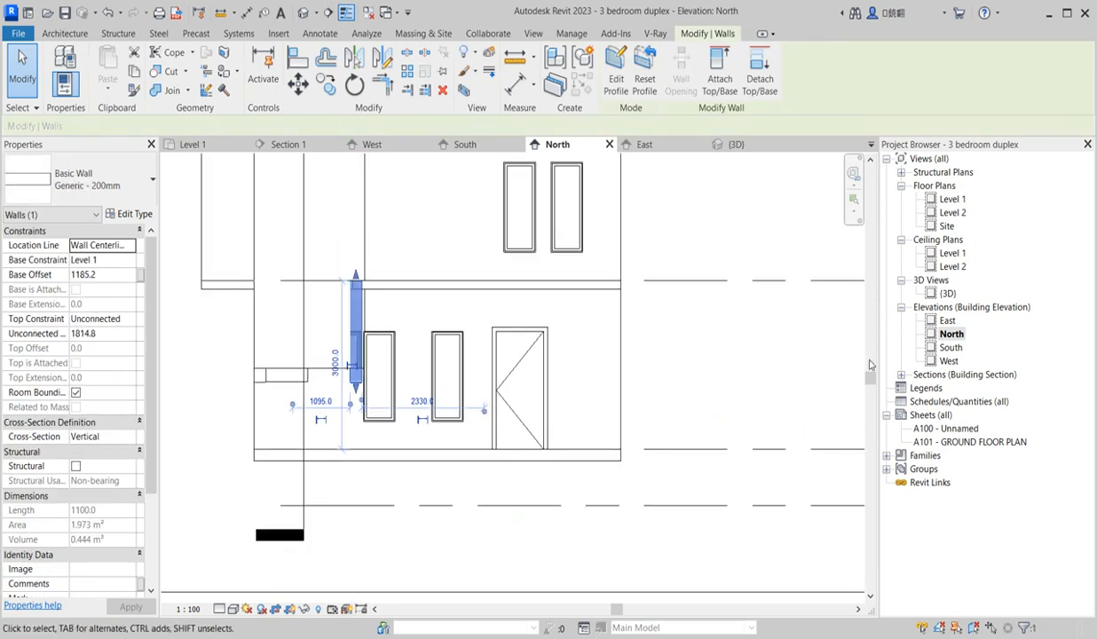
pyautogui.doubleClick(947, 293)
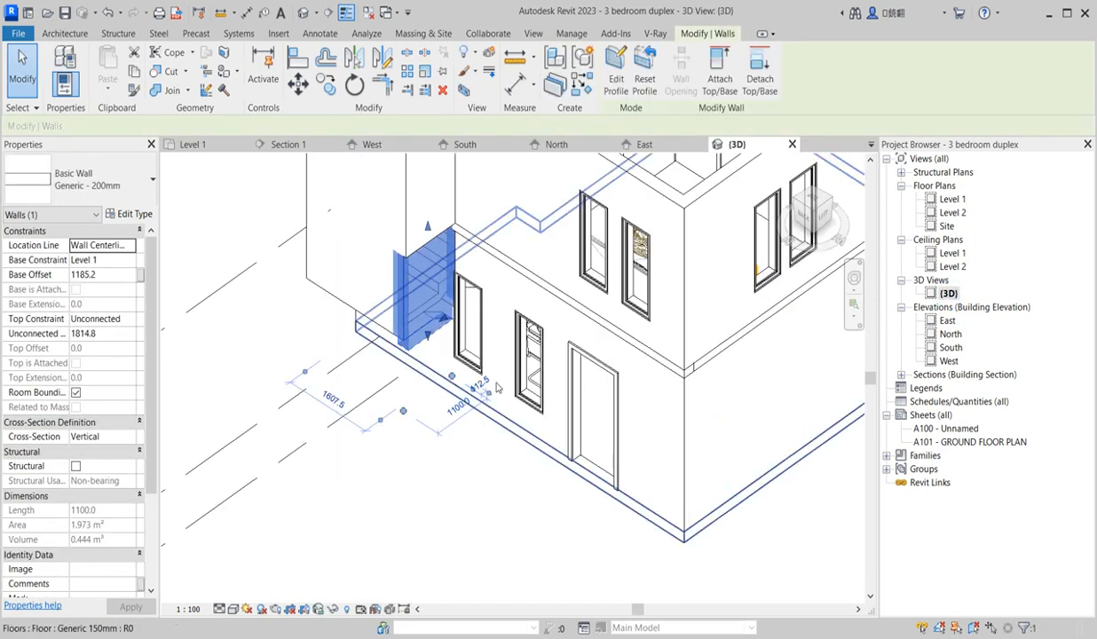
pyautogui.click(331, 509)
pyautogui.scroll(2, 397, 346)
pyautogui.scroll(-2, 392, 385)
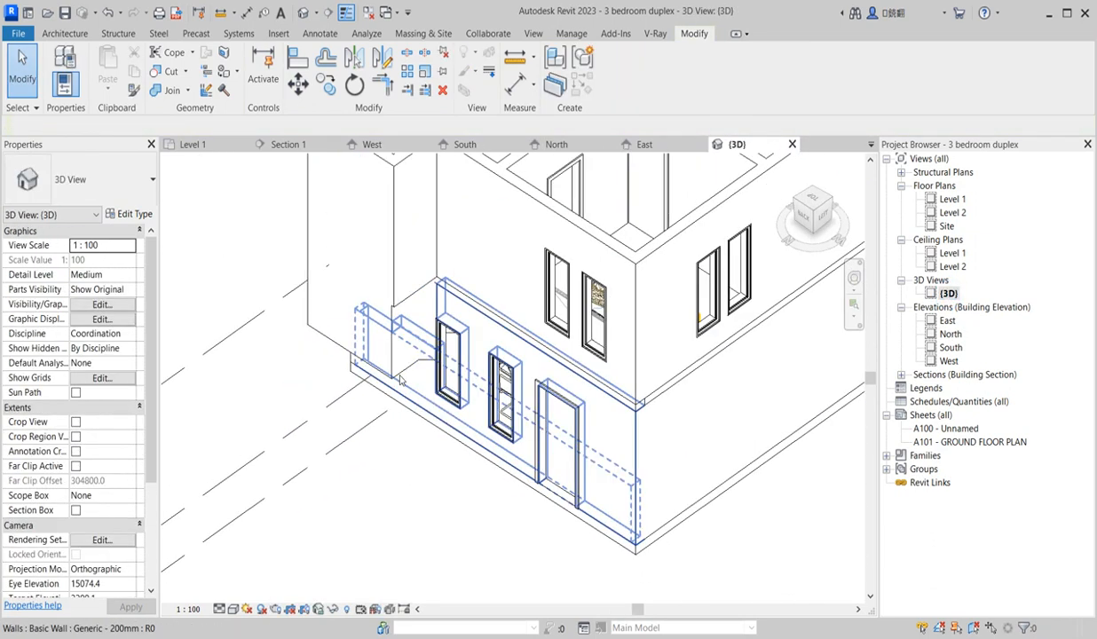
pyautogui.scroll(2, 410, 328)
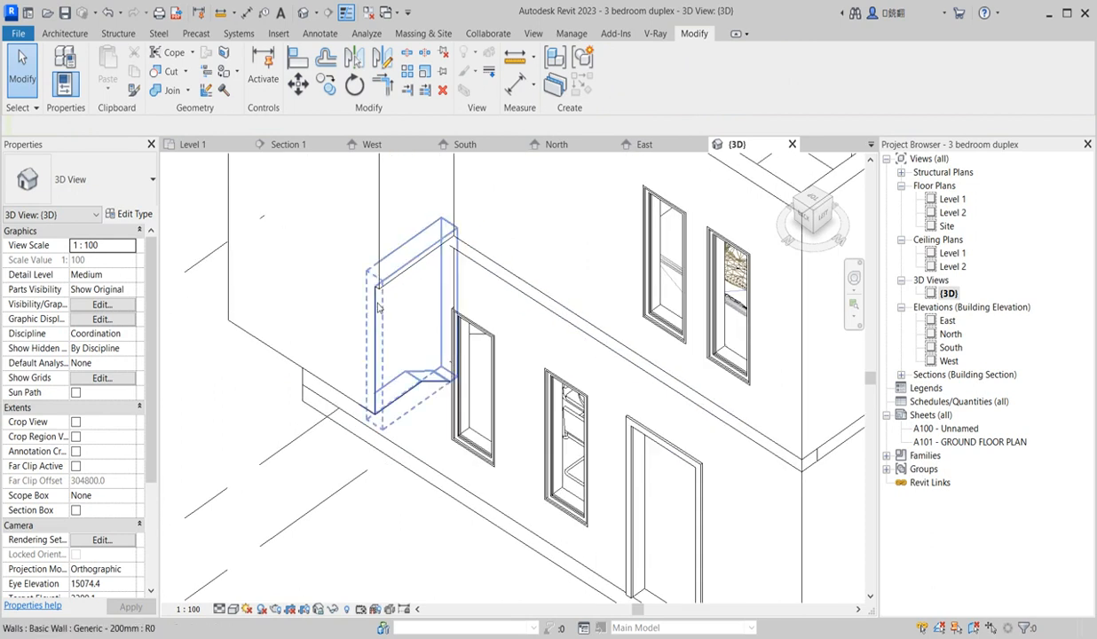
pyautogui.click(377, 302)
pyautogui.scroll(2, 513, 255)
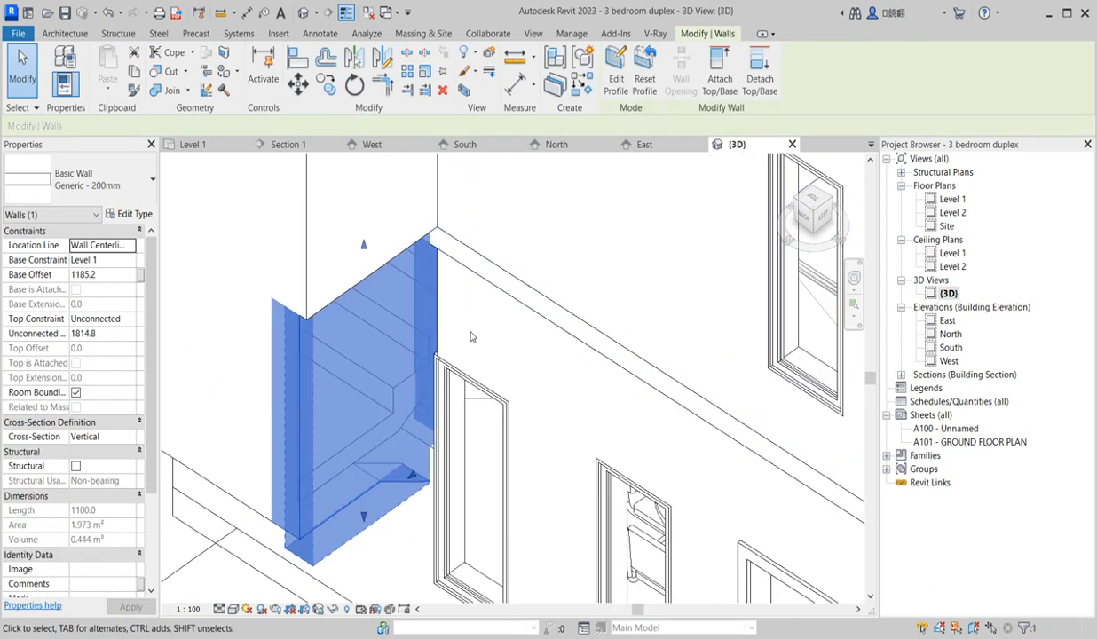
pyautogui.scroll(-3, 473, 330)
pyautogui.click(342, 483)
pyautogui.scroll(2, 389, 330)
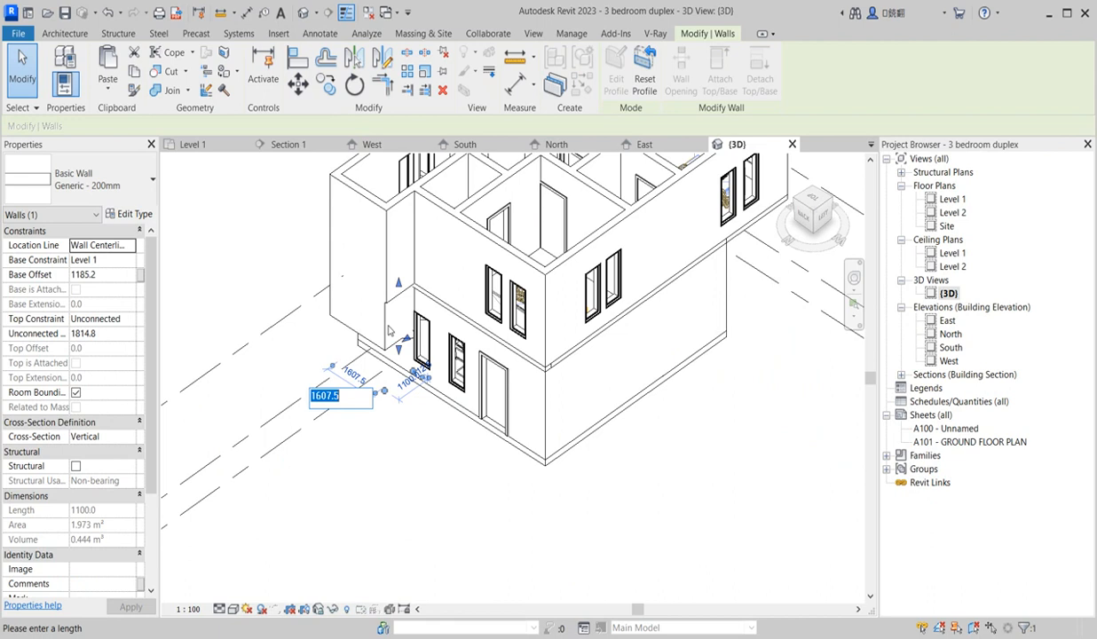
pyautogui.click(352, 530)
pyautogui.scroll(-3, 391, 497)
pyautogui.click(522, 517)
pyautogui.scroll(3, 431, 434)
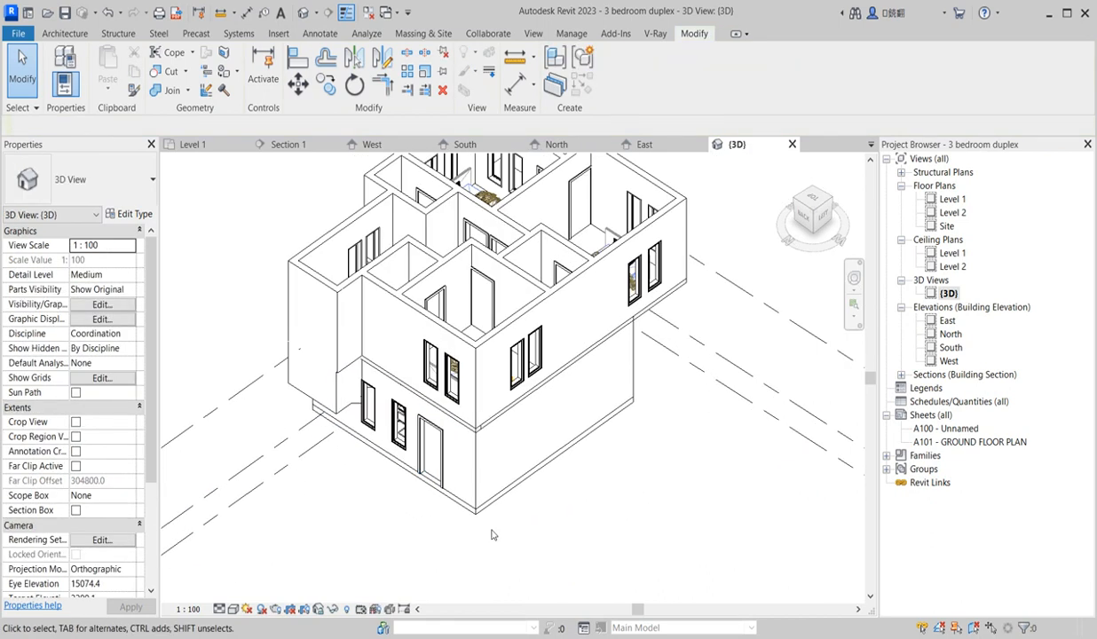
pyautogui.scroll(1, 517, 534)
pyautogui.doubleClick(952, 201)
pyautogui.scroll(-4, 511, 348)
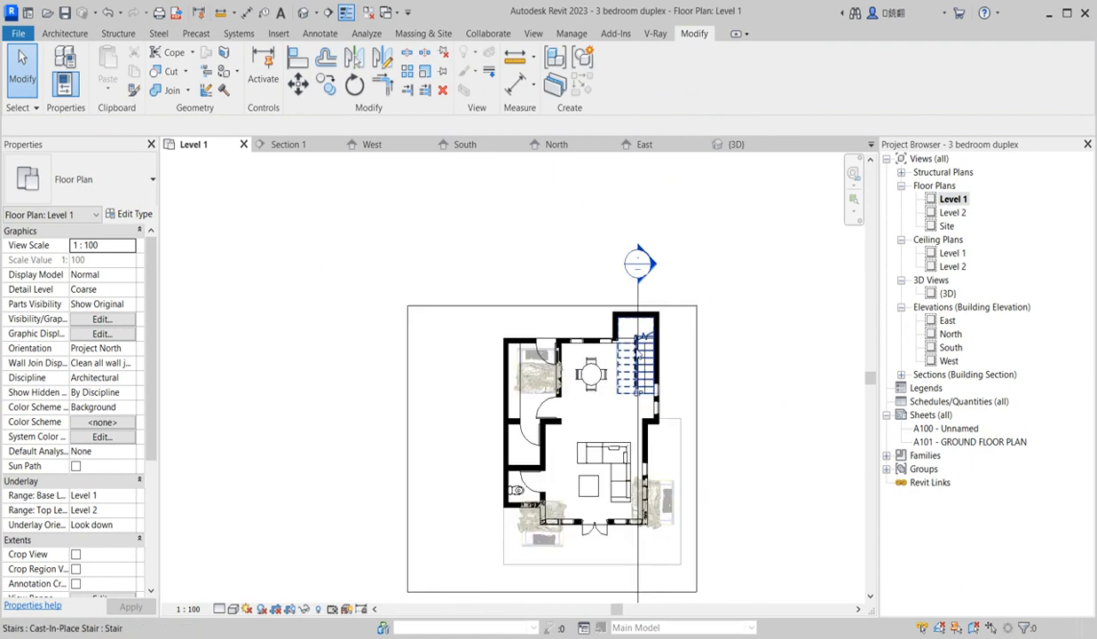
pyautogui.scroll(2, 641, 351)
pyautogui.scroll(-2, 563, 350)
pyautogui.scroll(1, 479, 358)
pyautogui.scroll(1, 477, 358)
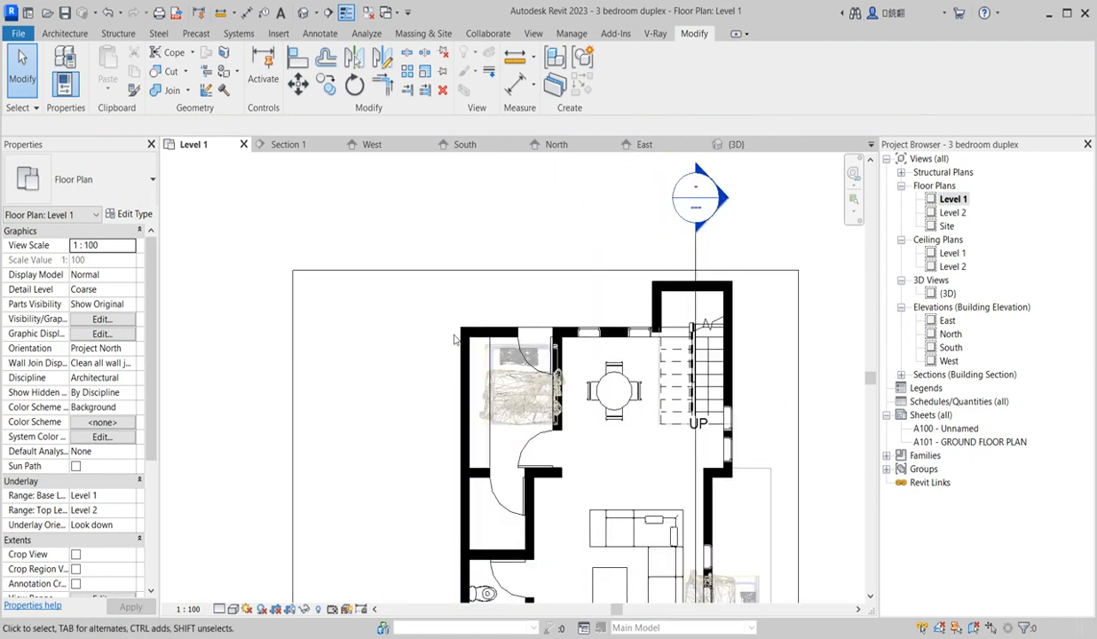
pyautogui.click(468, 357)
pyautogui.rightClick(468, 357)
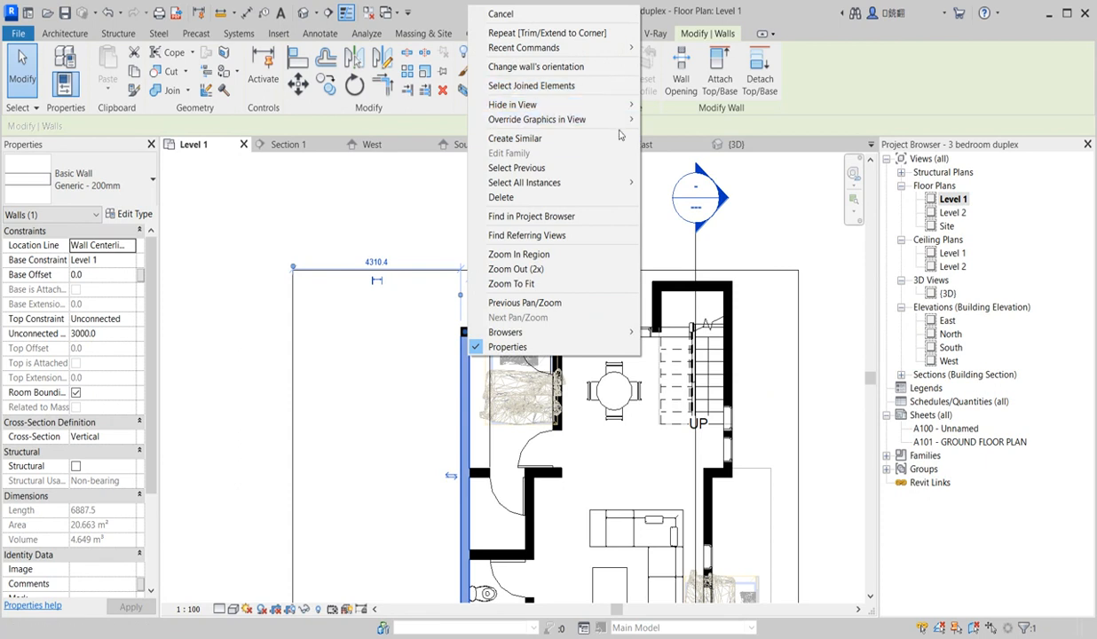
pyautogui.click(802, 231)
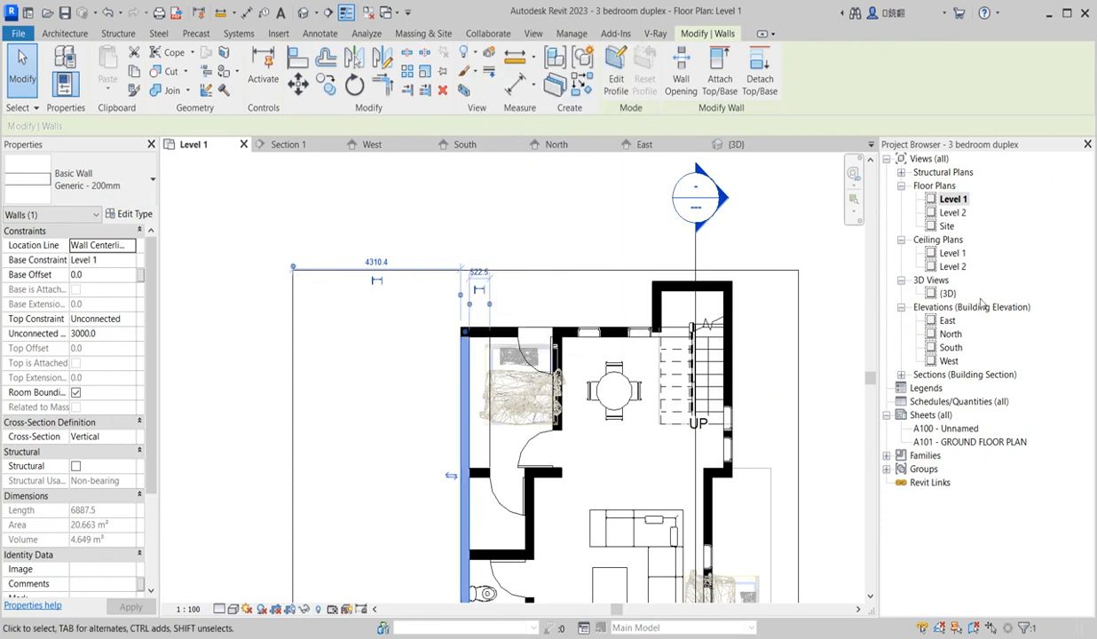
# Delete the foundation level in the South elevation, together with its structural plan view.
pyautogui.doubleClick(949, 348)
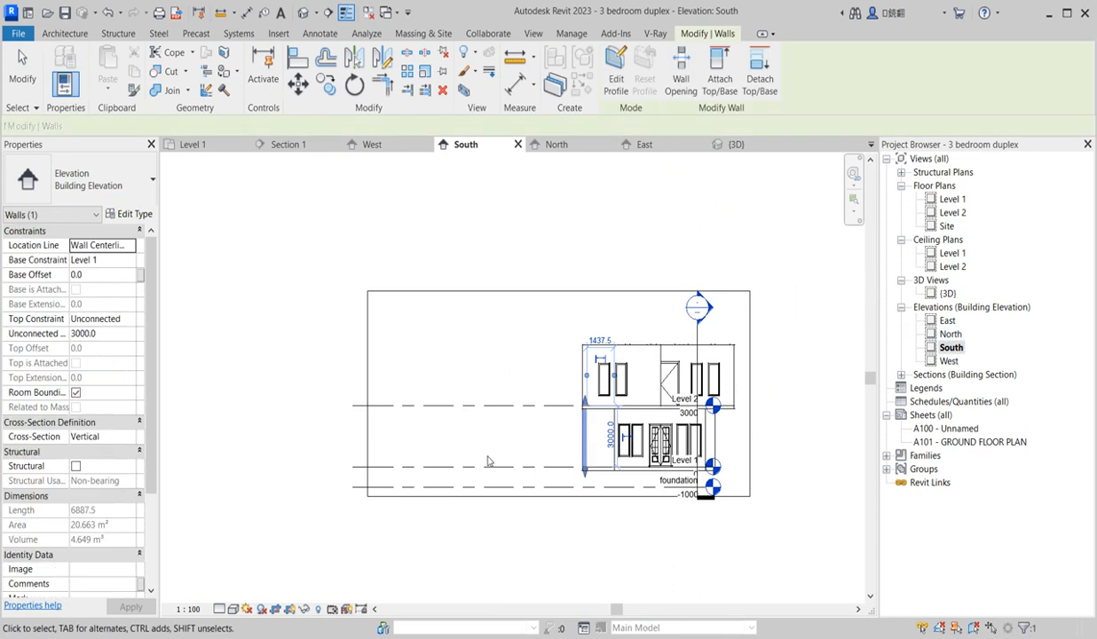
pyautogui.scroll(3, 503, 492)
pyautogui.click(448, 519)
pyautogui.scroll(1, 570, 457)
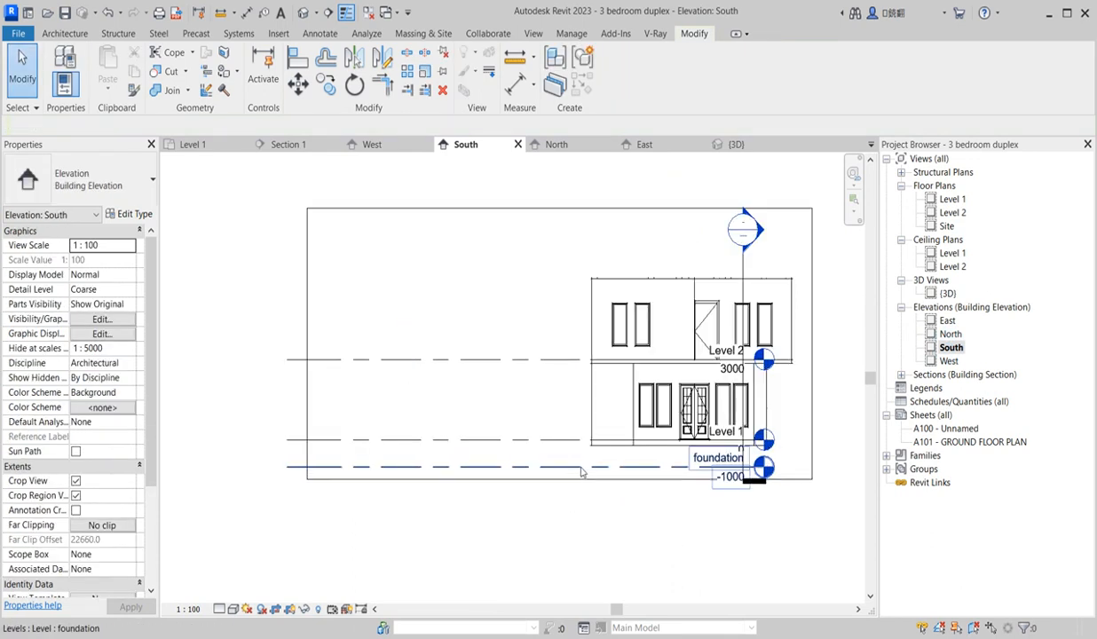
pyautogui.click(579, 468)
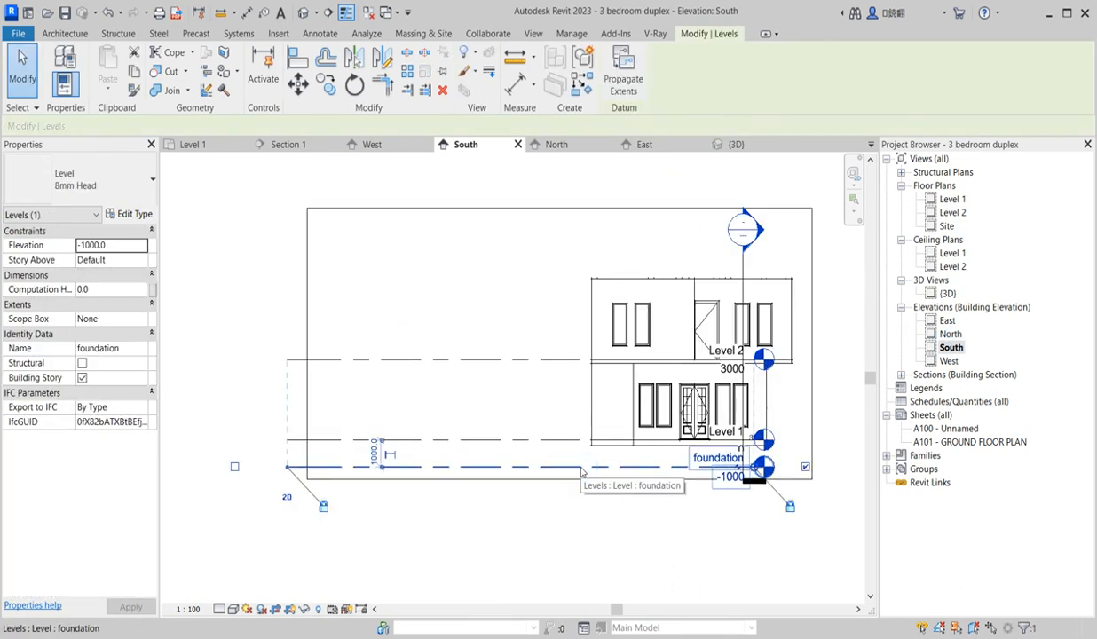
pyautogui.rightClick(582, 472)
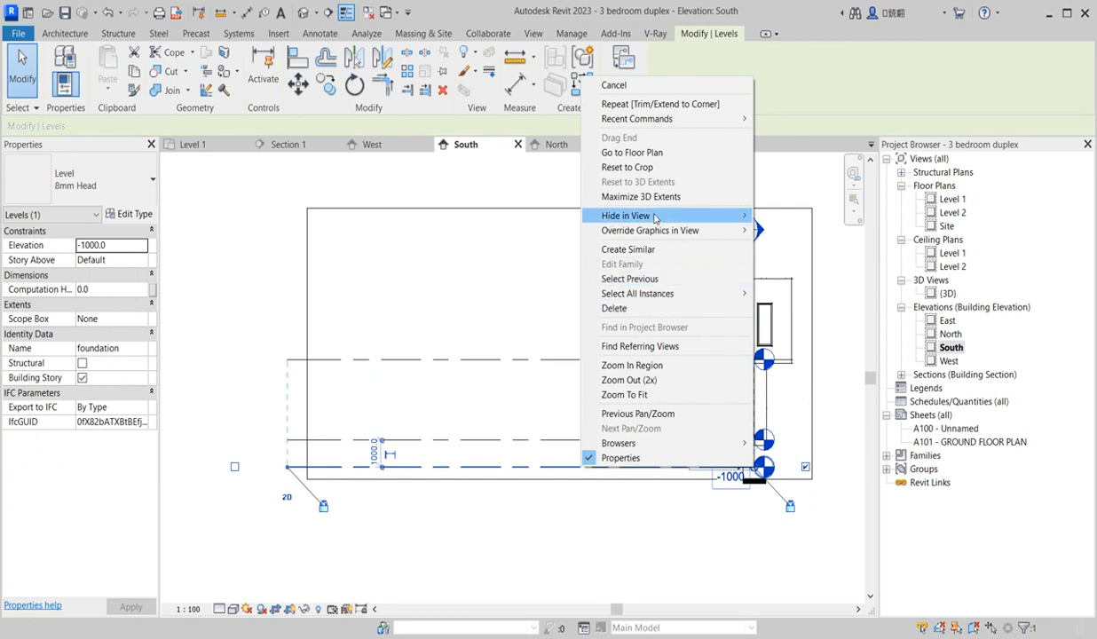
pyautogui.moveTo(674, 298)
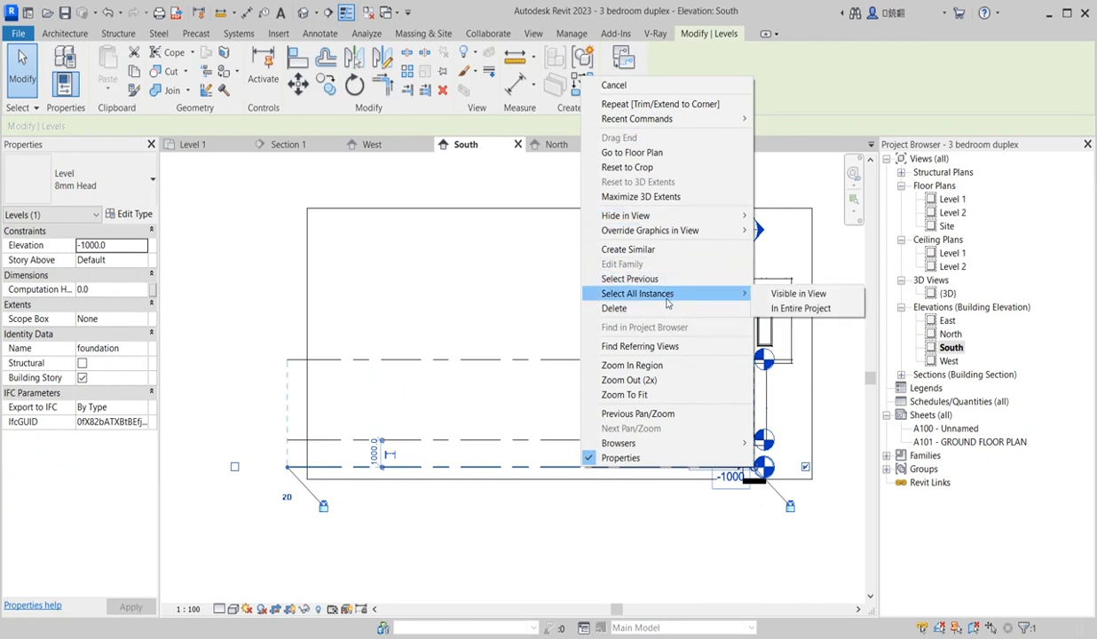
pyautogui.click(635, 308)
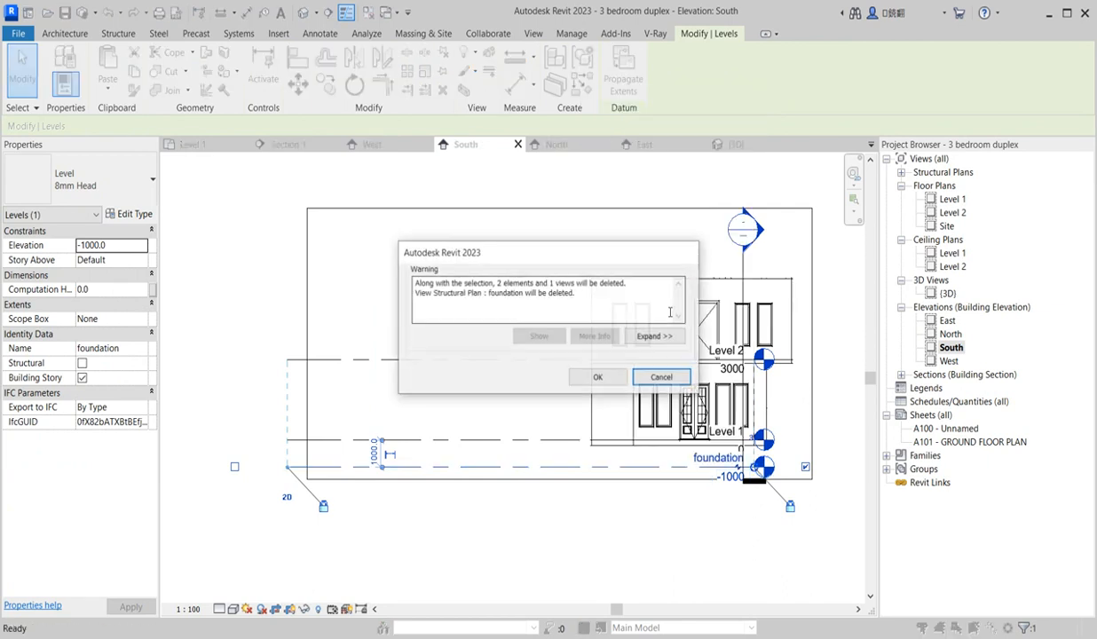
pyautogui.click(599, 378)
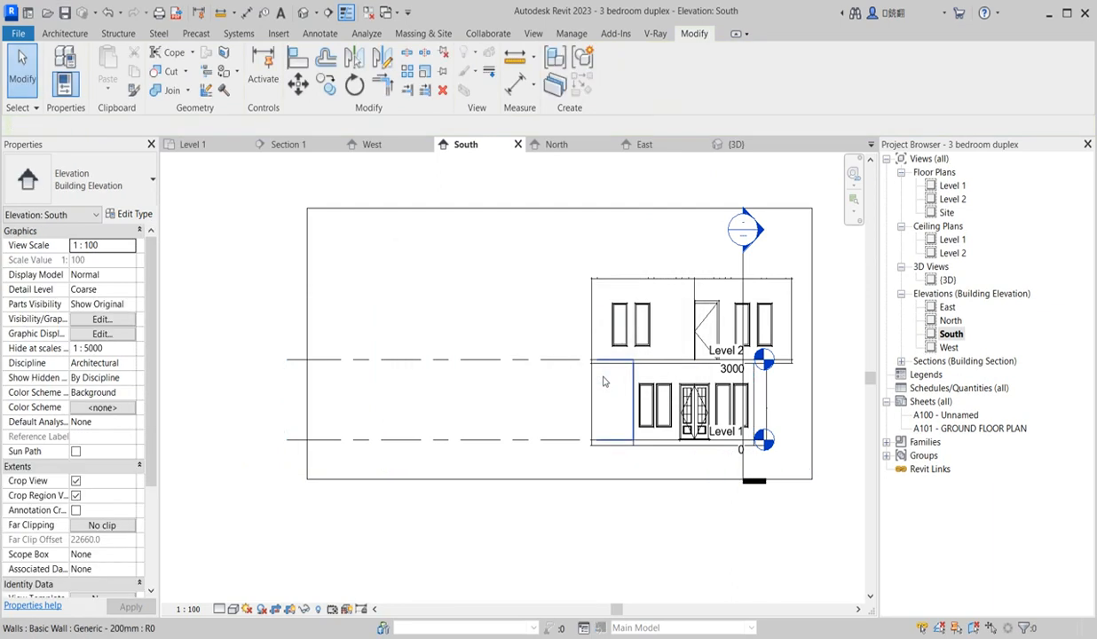
# Create a level similar to Level 1 across the South elevation at an elevation of -1000, with plan view creation enabled.
pyautogui.click(455, 442)
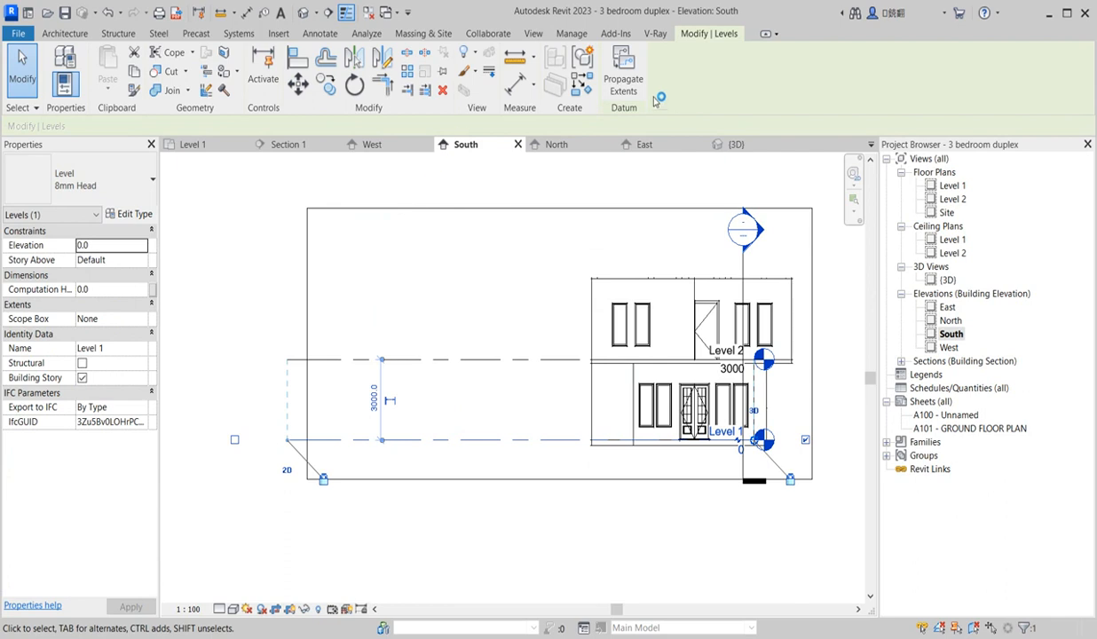
pyautogui.click(581, 86)
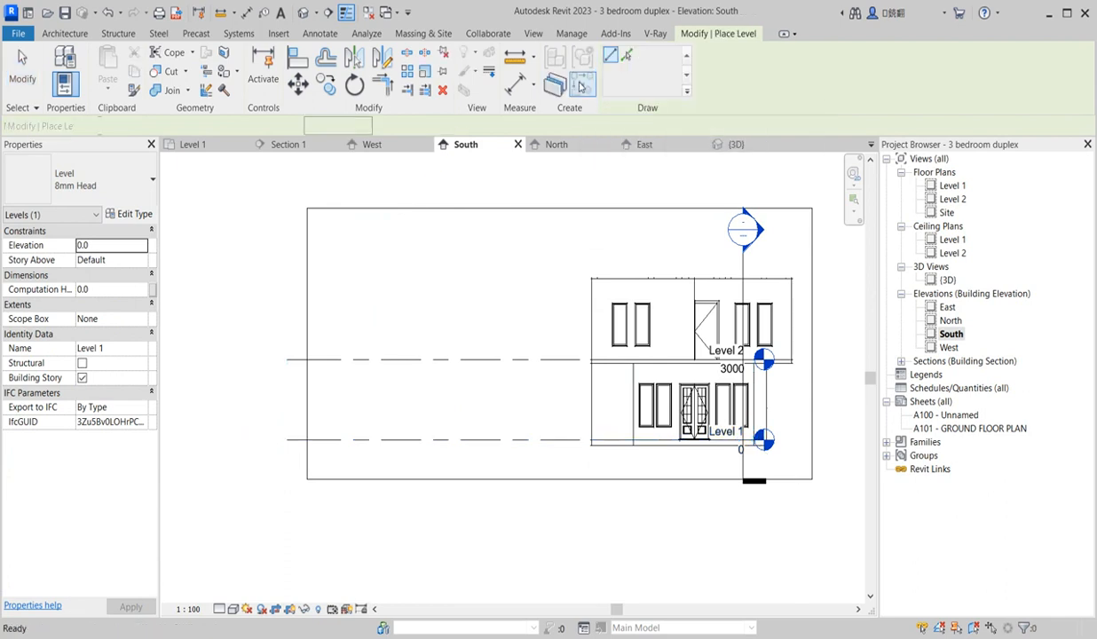
pyautogui.click(288, 466)
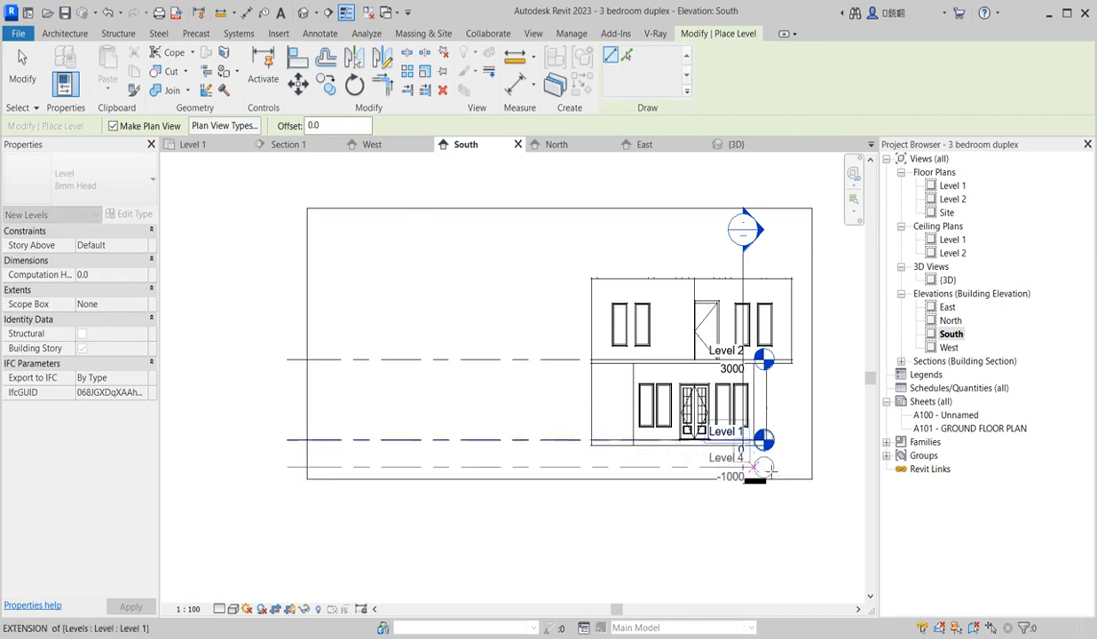
pyautogui.click(765, 468)
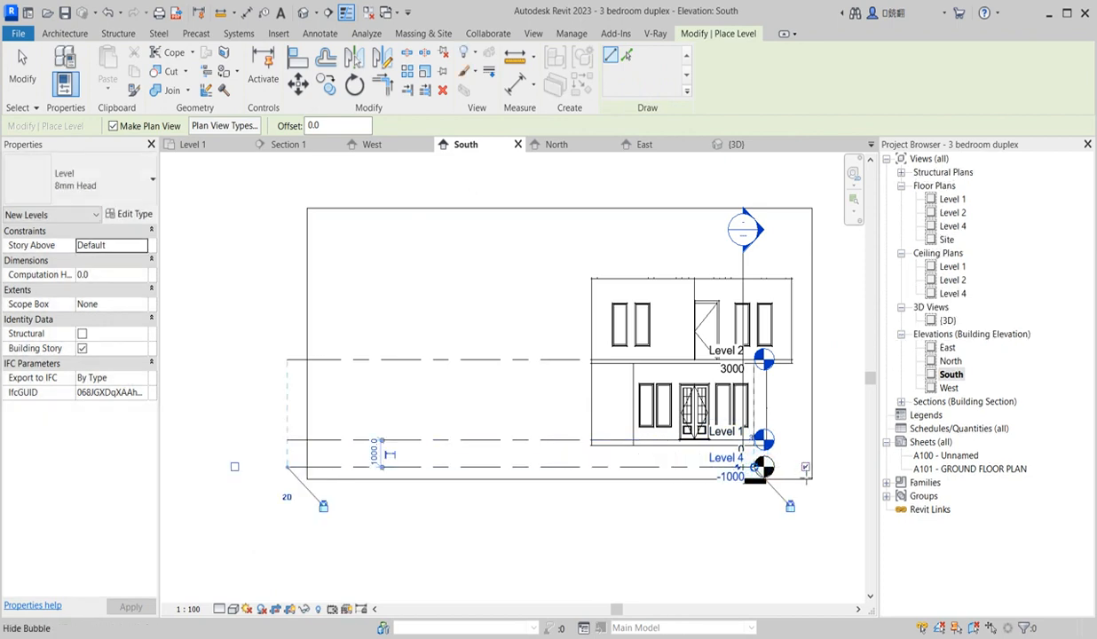
pyautogui.press('Escape')
pyautogui.press('Escape')
# Rename the new level as foundation and accept renaming its corresponding views.
pyautogui.doubleClick(726, 458)
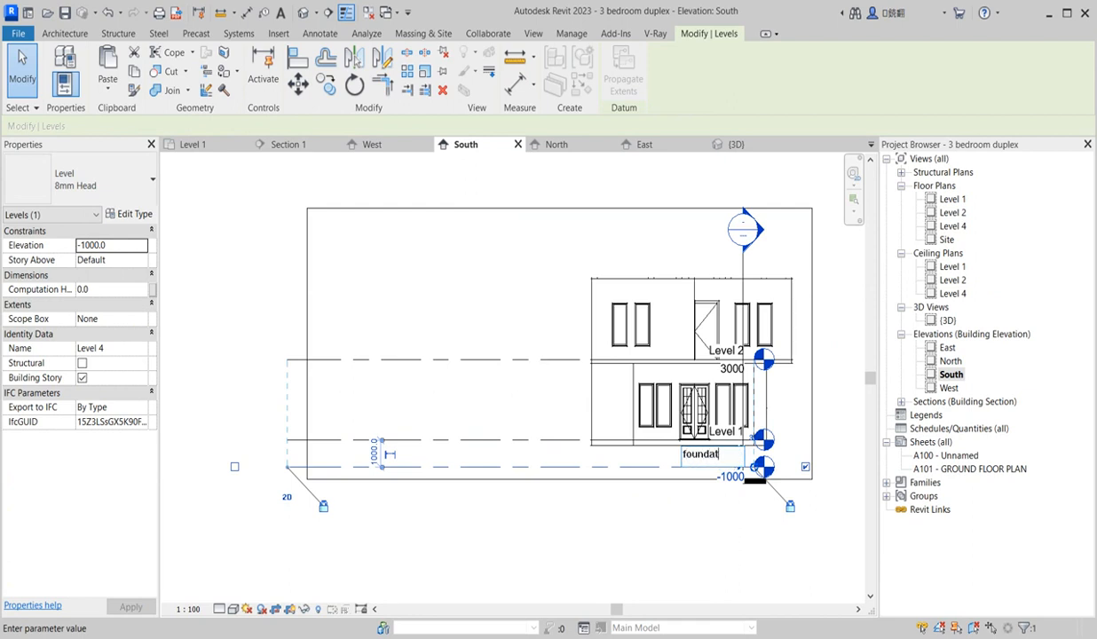
pyautogui.write('foundatiom')
pyautogui.press('BackSpace')
pyautogui.press('Return')
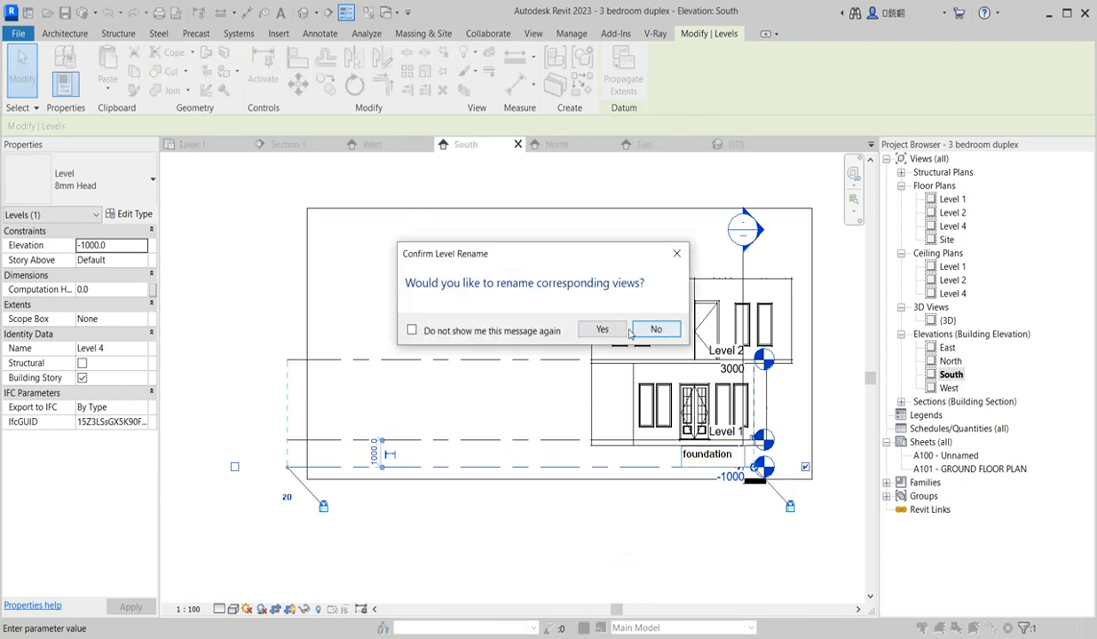
pyautogui.click(602, 325)
# Extend the aligned level lines so that their heads sit outside the building in the South elevation.
pyautogui.click(519, 437)
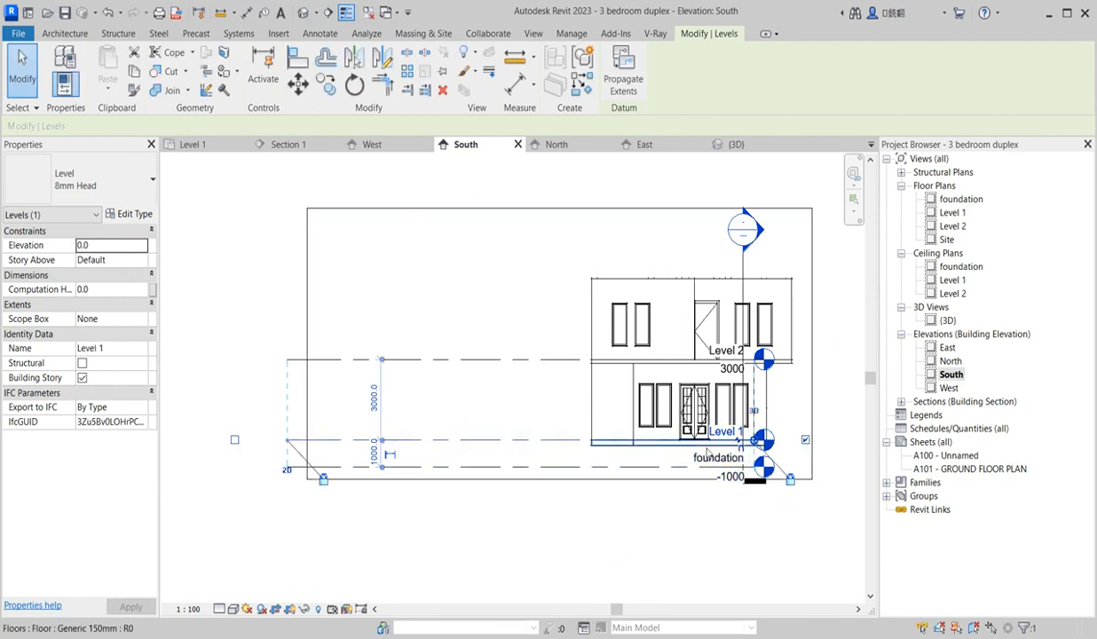
pyautogui.moveTo(755, 446); pyautogui.dragTo(834, 440)
pyautogui.click(666, 536)
pyautogui.scroll(-2, 658, 488)
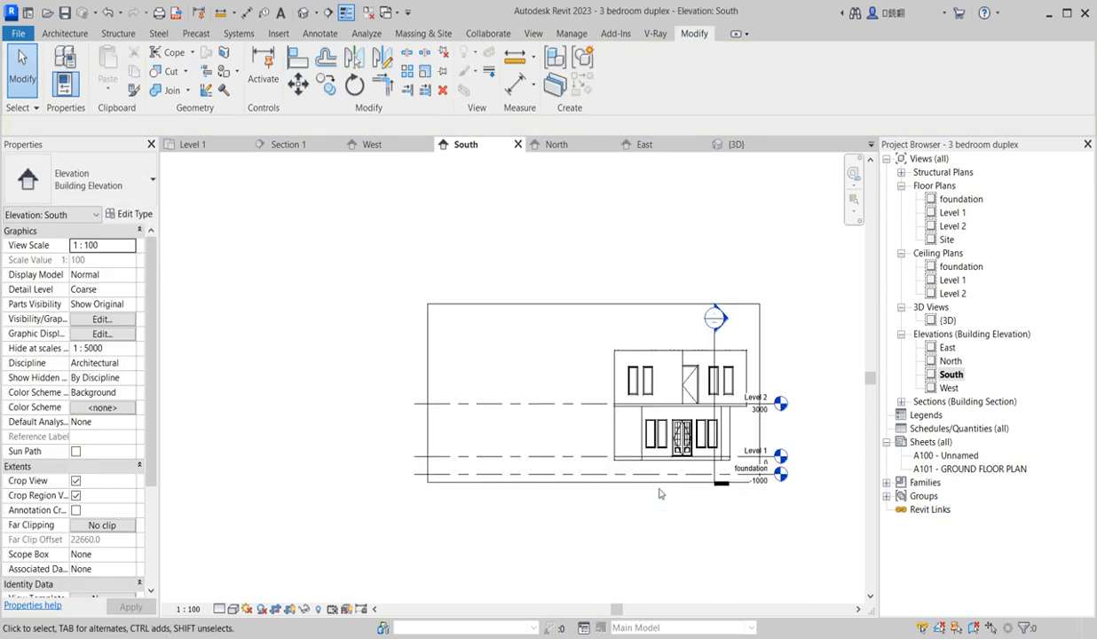
# Select all Generic - 200mm walls visible in the Level 1 floor plan and copy them to the clipboard.
pyautogui.click(953, 200)
pyautogui.doubleClick(951, 213)
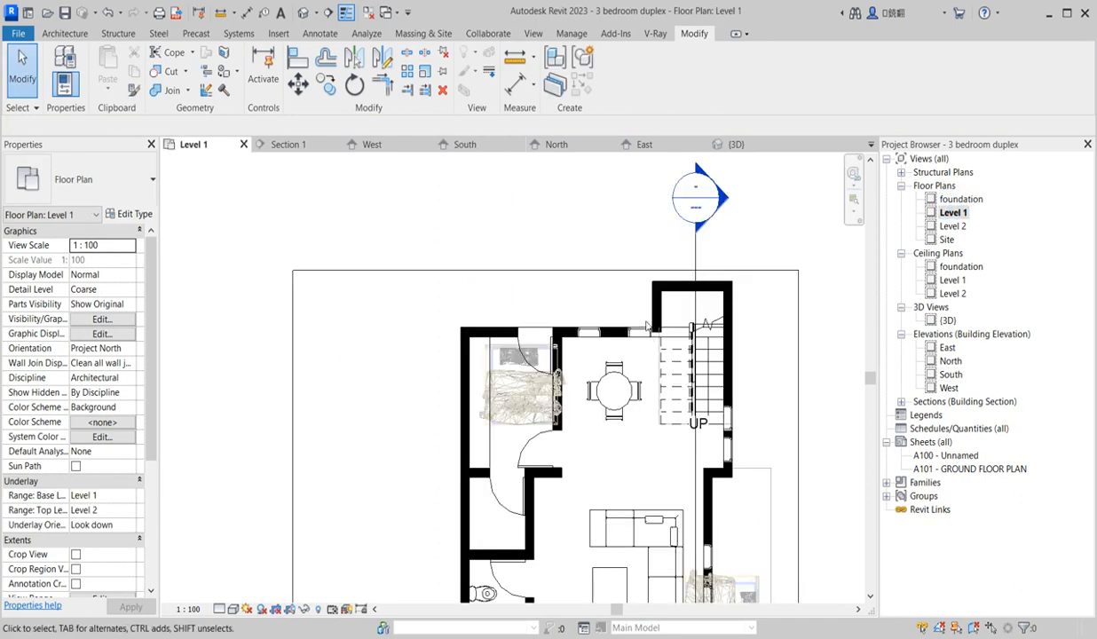
pyautogui.scroll(2, 461, 335)
pyautogui.click(460, 336)
pyautogui.rightClick(461, 335)
pyautogui.moveTo(533, 465)
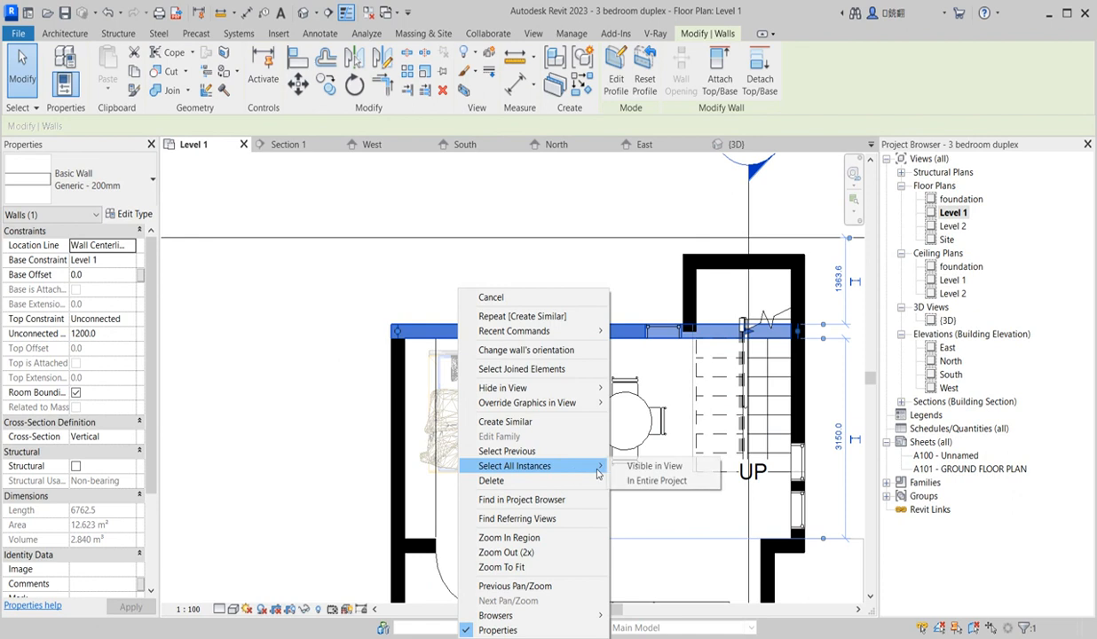
pyautogui.click(661, 466)
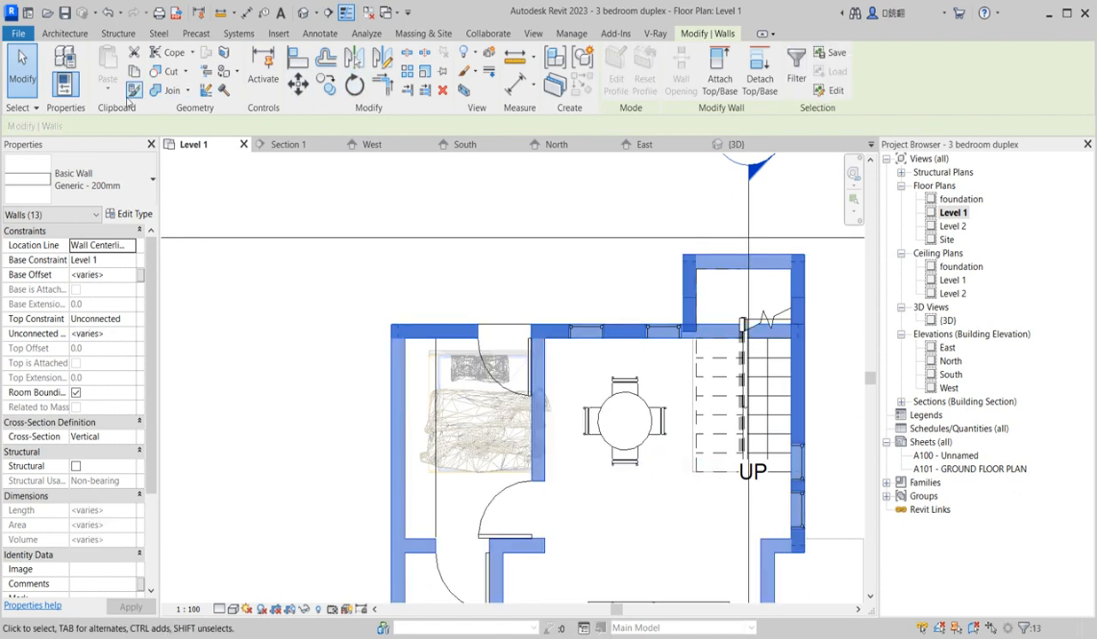
pyautogui.click(134, 71)
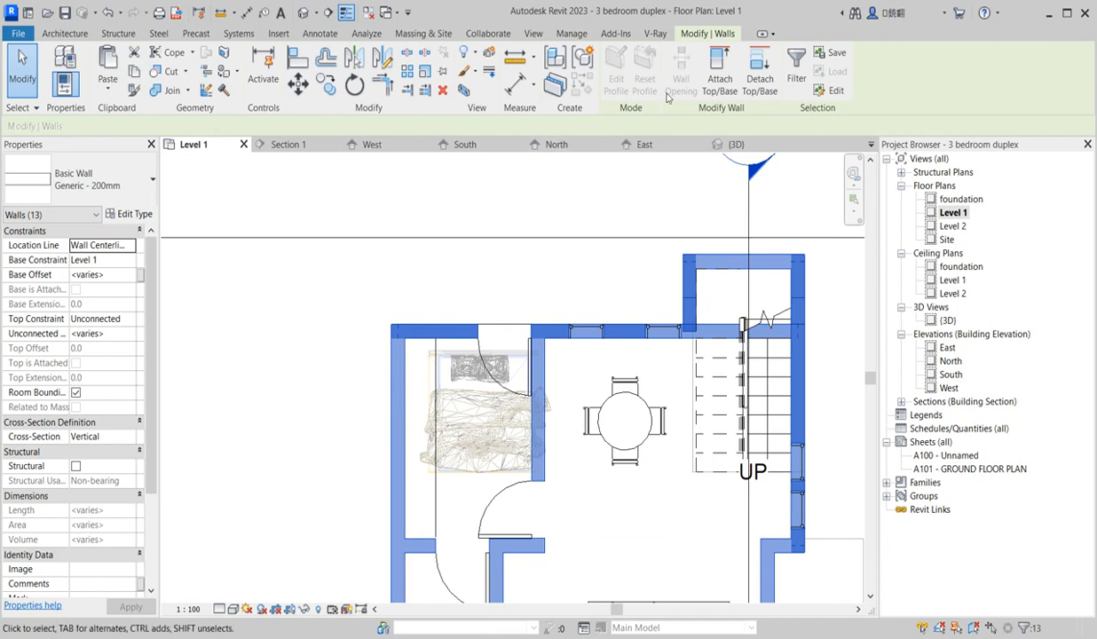
# In the foundation floor plan, set the view range's top offset to 700 and lower the cut plane offset below it.
pyautogui.doubleClick(960, 199)
pyautogui.hotkey('ctrl', 'v')
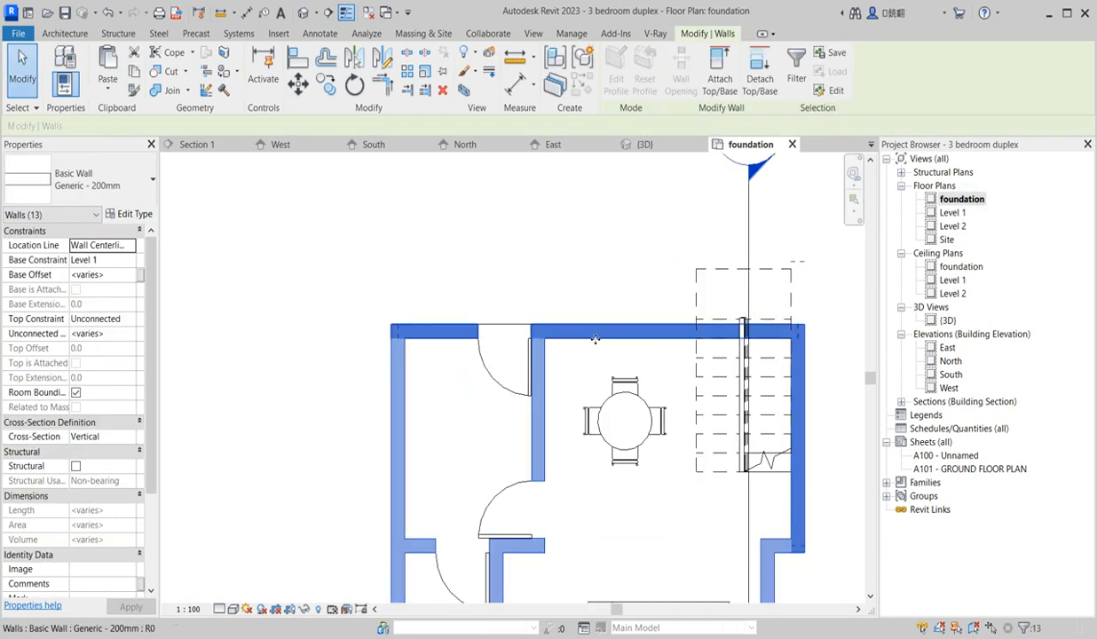
pyautogui.scroll(-3, 431, 316)
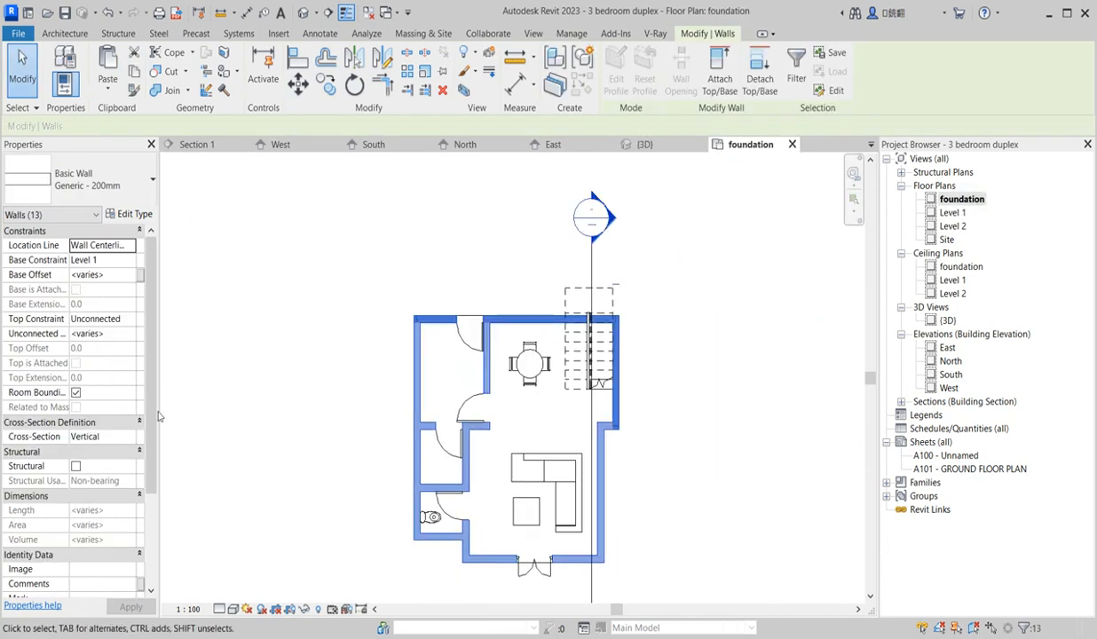
pyautogui.scroll(-5, 144, 409)
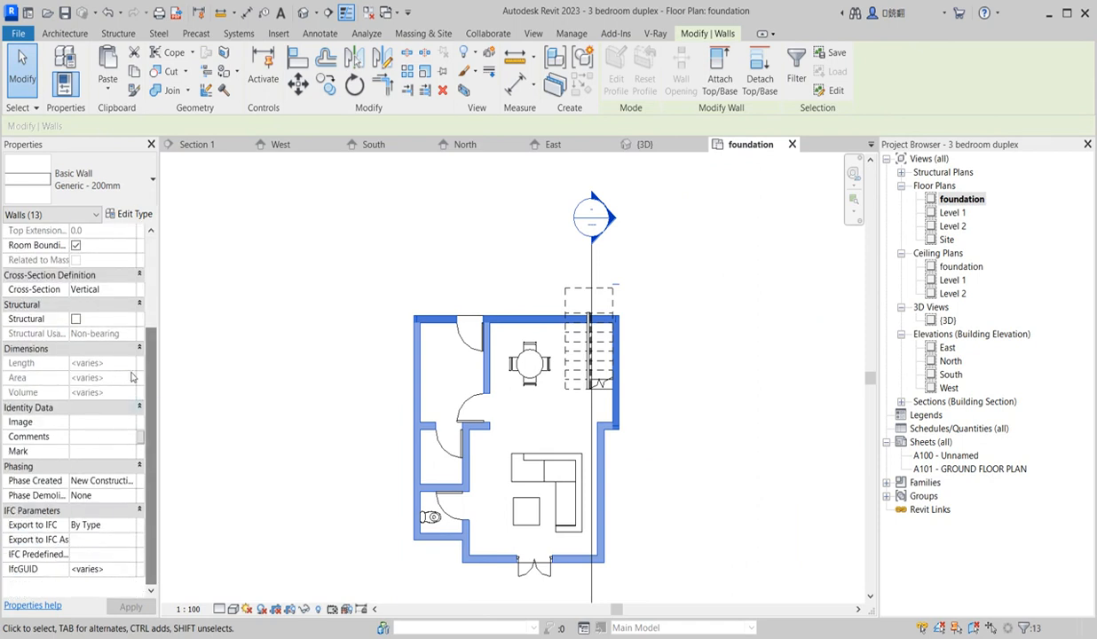
pyautogui.click(208, 412)
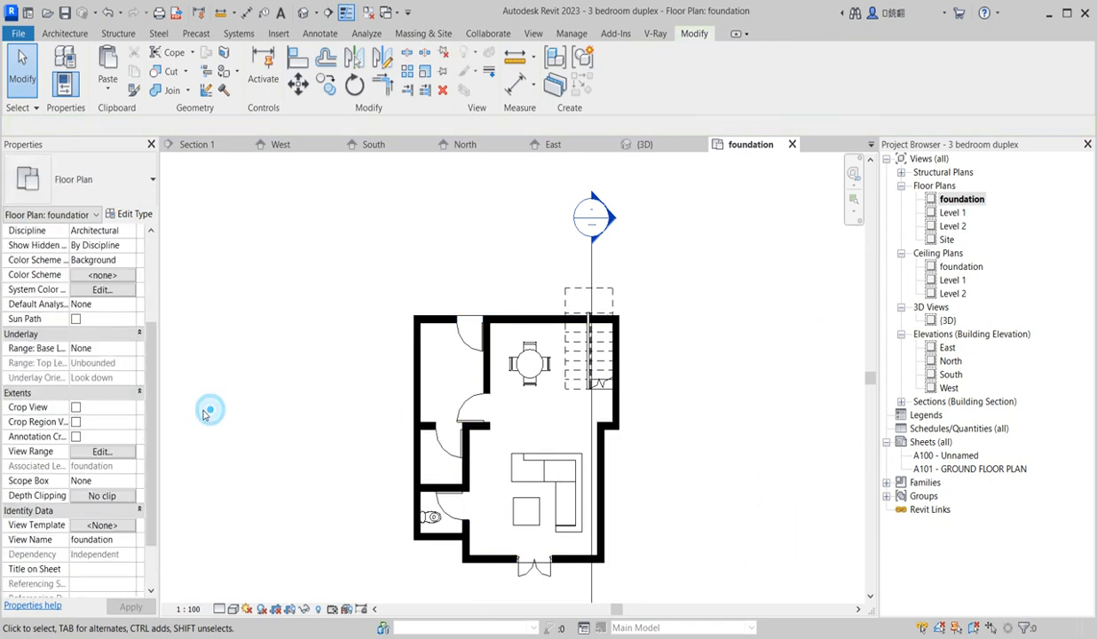
pyautogui.moveTo(146, 428); pyautogui.dragTo(146, 457)
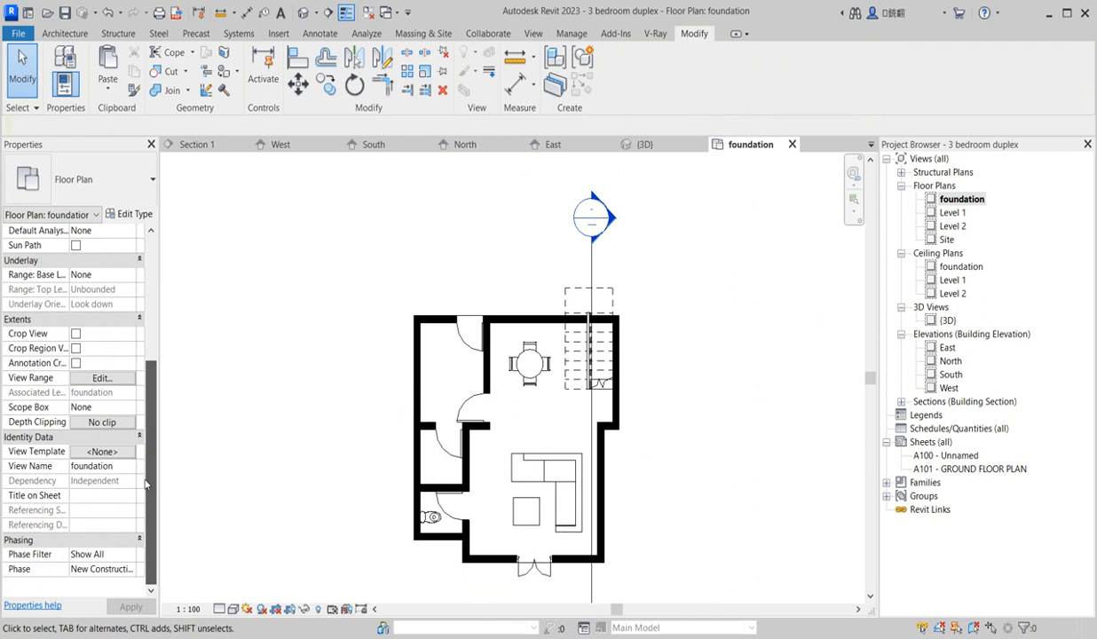
pyautogui.click(99, 379)
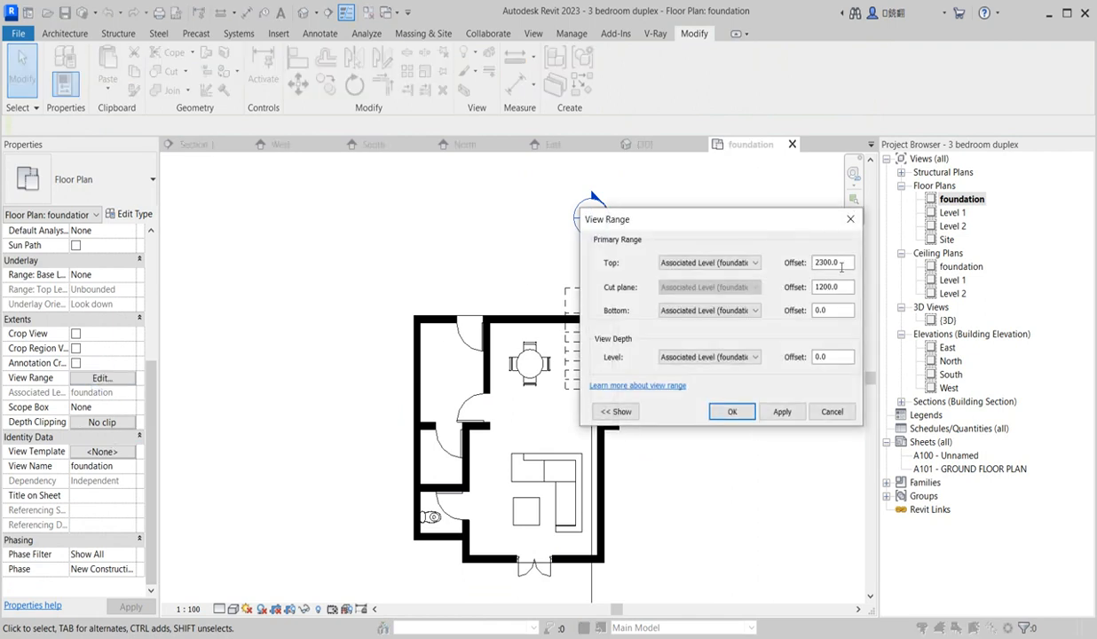
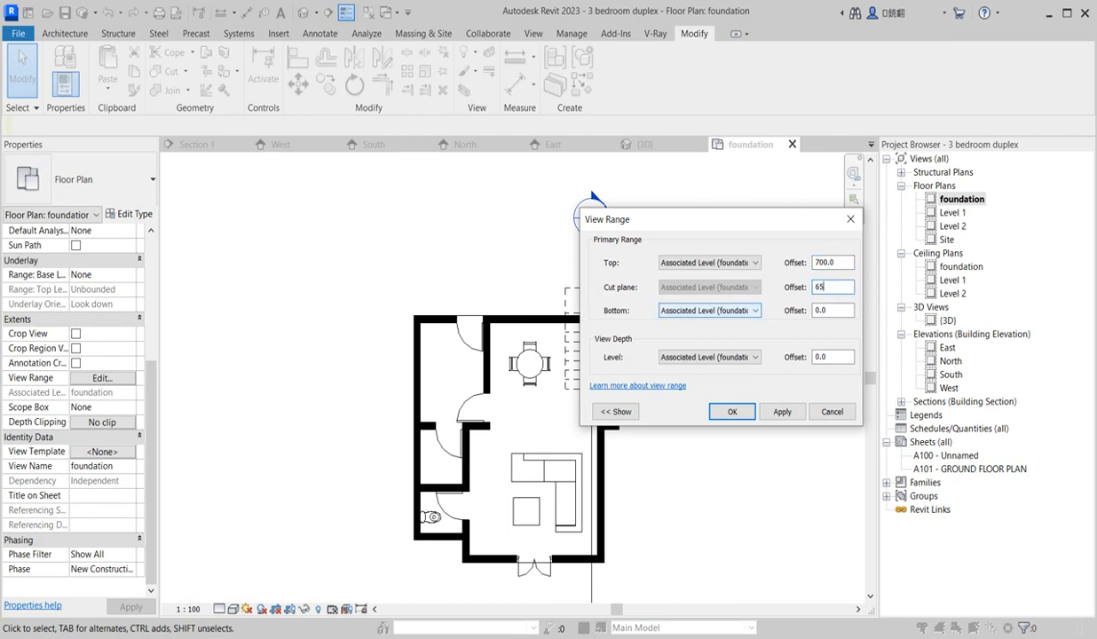
pyautogui.click(733, 413)
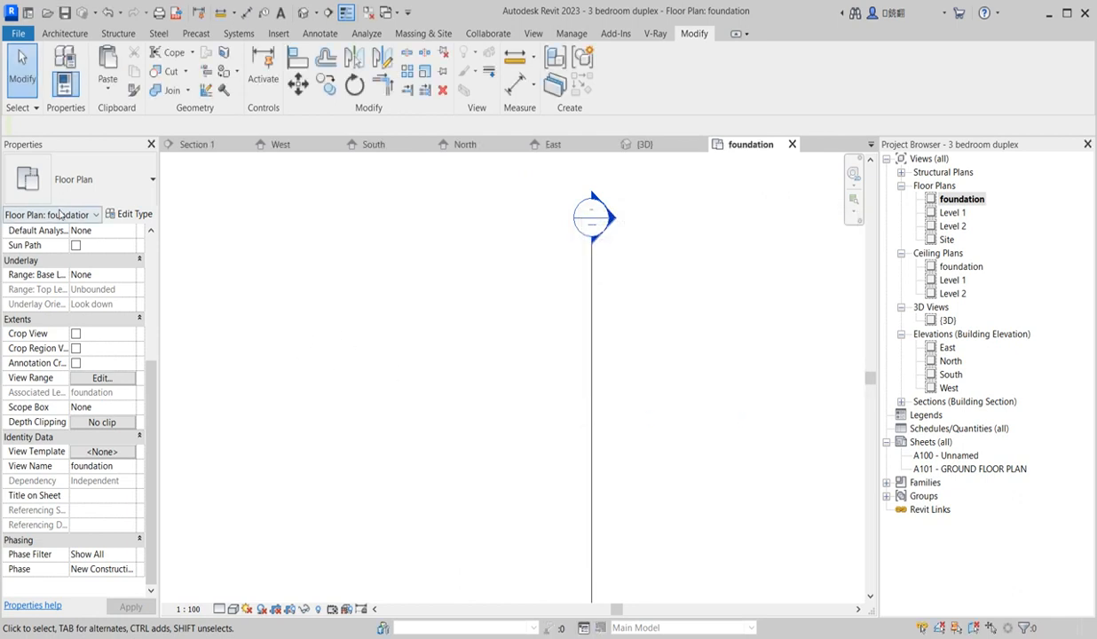
# Paste the copied walls aligned to the current foundation view, unjoining elements that cannot stay joined.
pyautogui.click(107, 87)
pyautogui.click(187, 206)
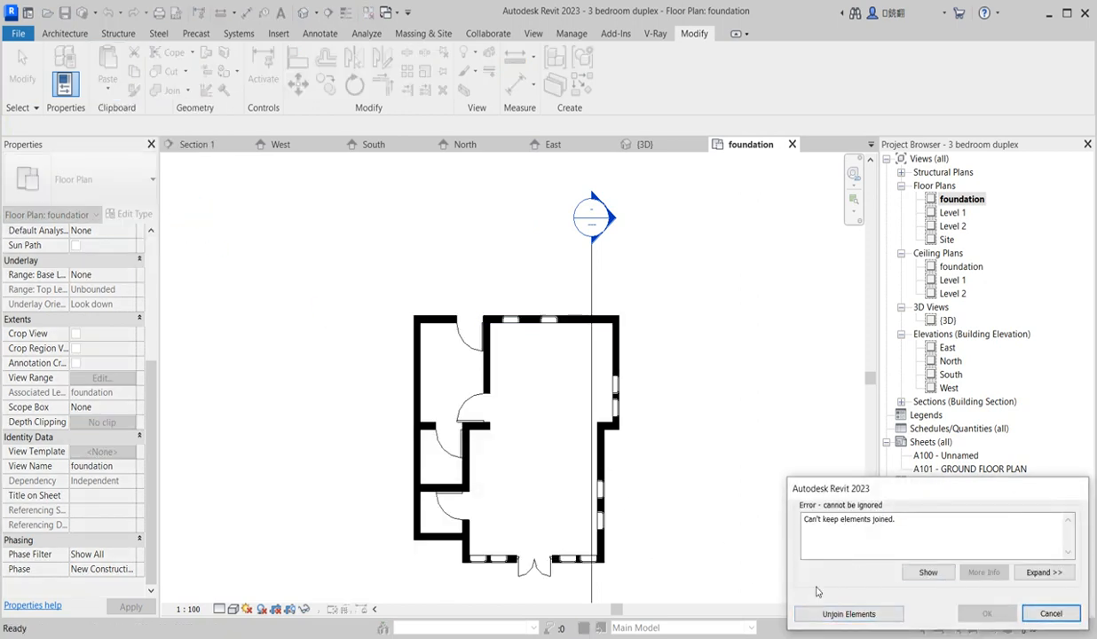
pyautogui.click(860, 614)
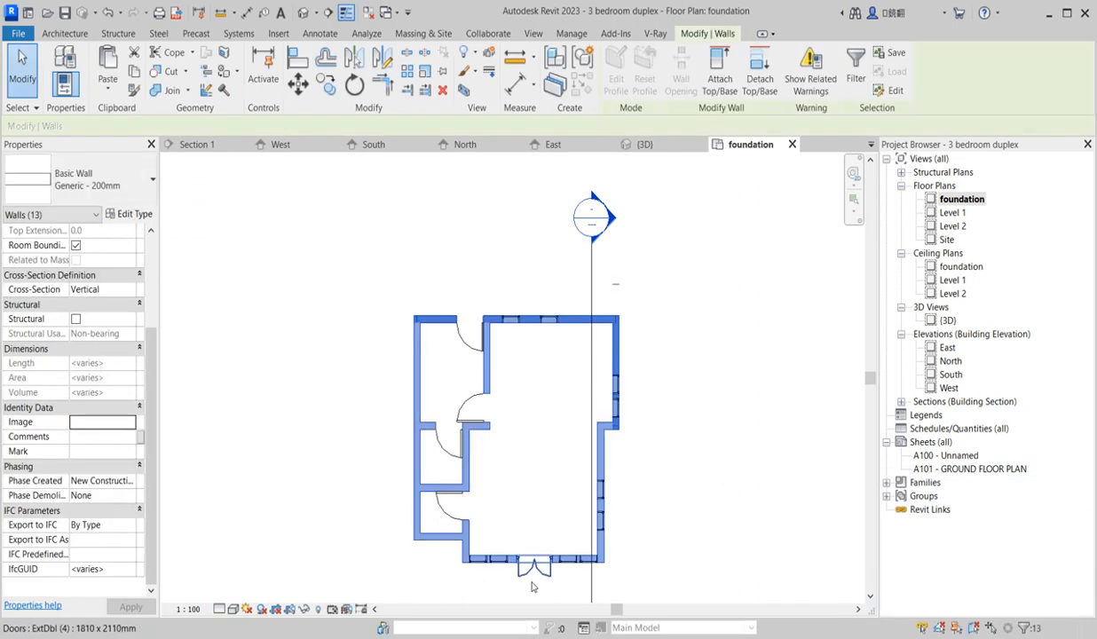
# Delete all visible instances of the ExtDbl (4) double door from the foundation plan's walls.
pyautogui.scroll(2, 533, 559)
pyautogui.click(556, 476)
pyautogui.click(551, 569)
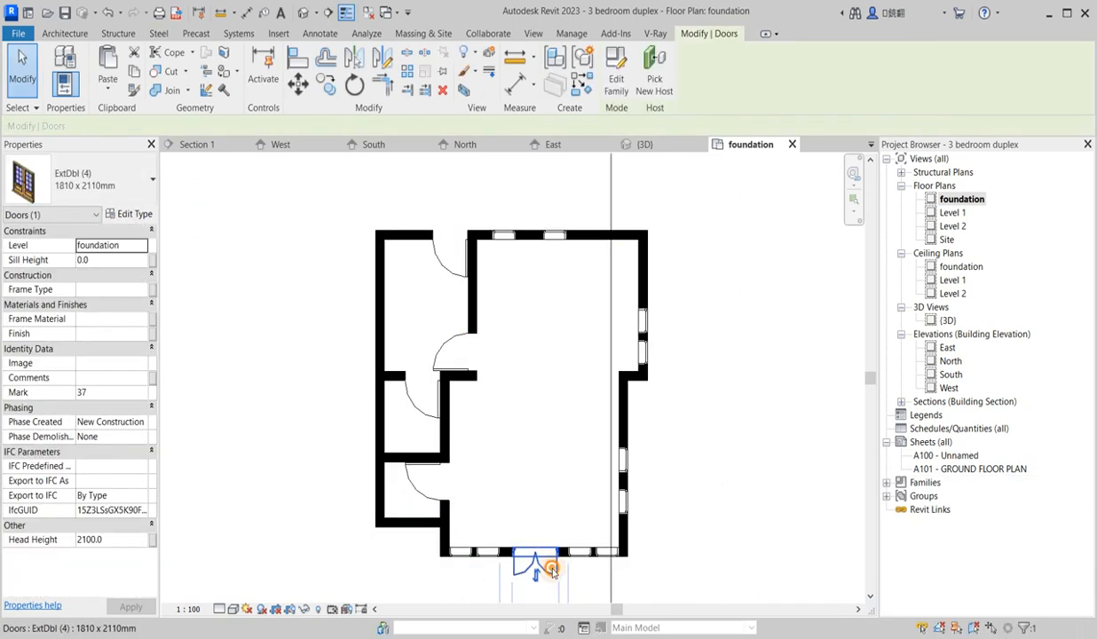
pyautogui.rightClick(552, 569)
pyautogui.moveTo(725, 317)
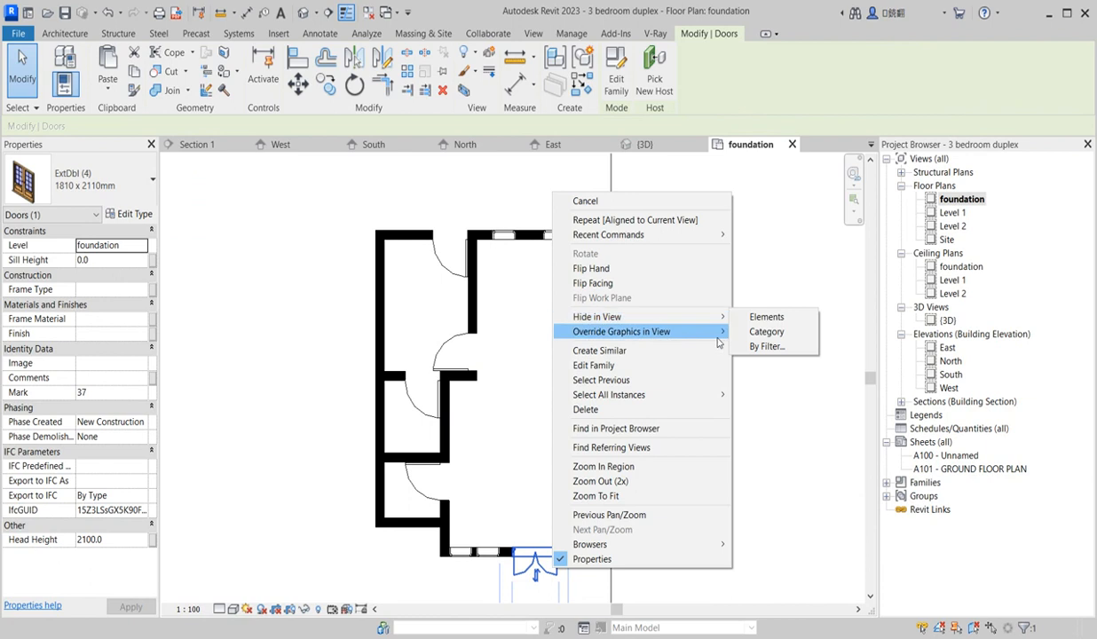
pyautogui.moveTo(709, 394)
pyautogui.click(768, 392)
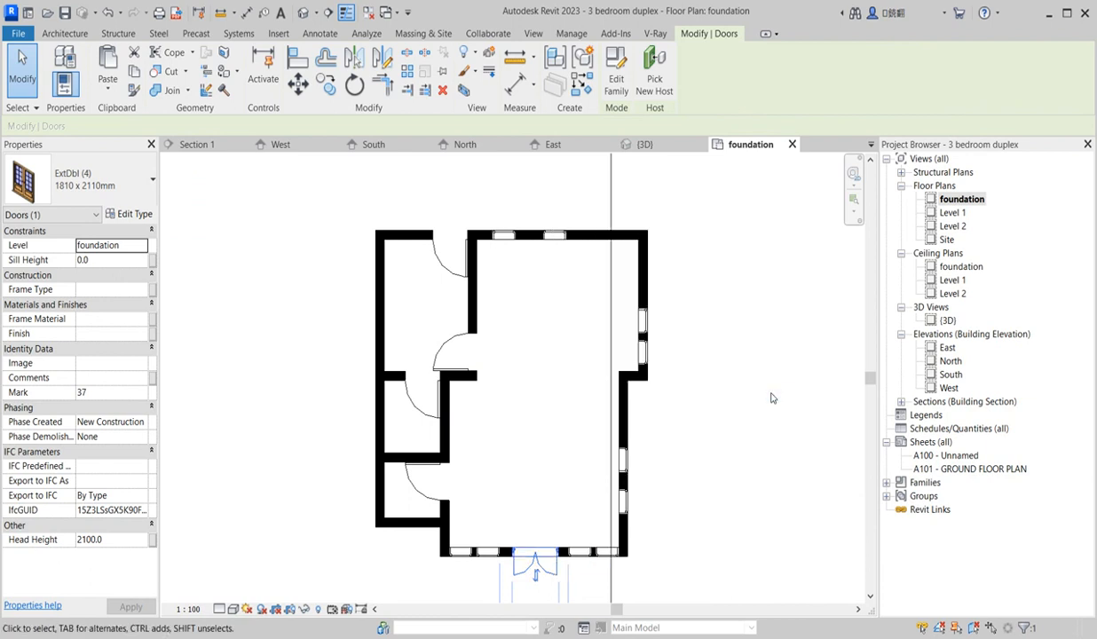
pyautogui.press('Delete')
# Delete all visible instances of the M_Fixed long case window from the foundation plan.
pyautogui.click(493, 557)
pyautogui.rightClick(494, 562)
pyautogui.moveTo(625, 320)
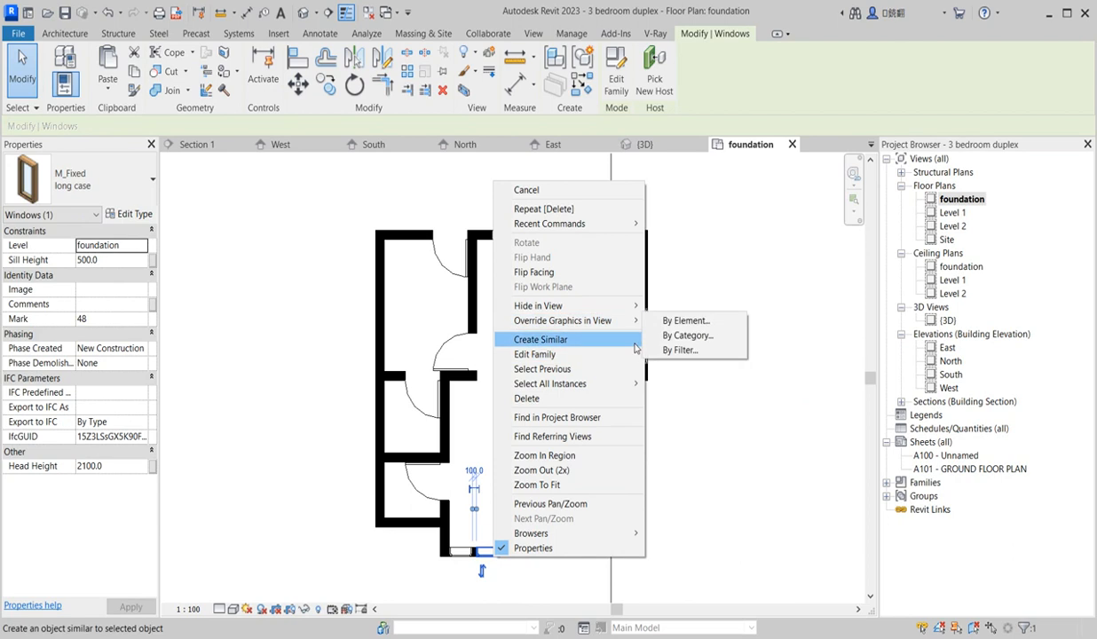
pyautogui.moveTo(621, 383)
pyautogui.click(738, 383)
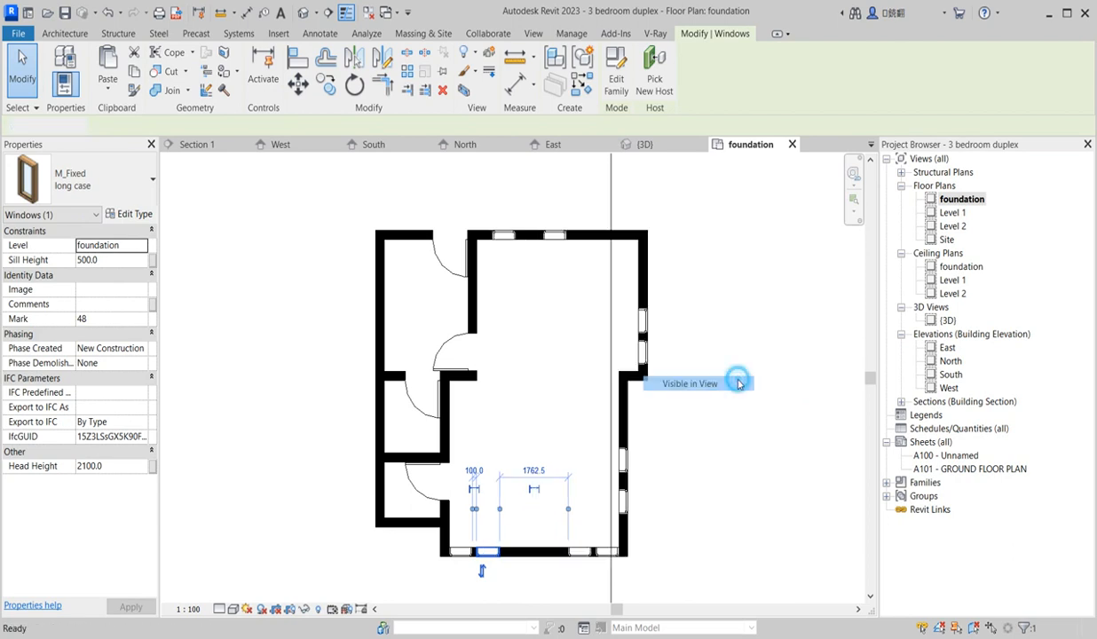
pyautogui.click(714, 378)
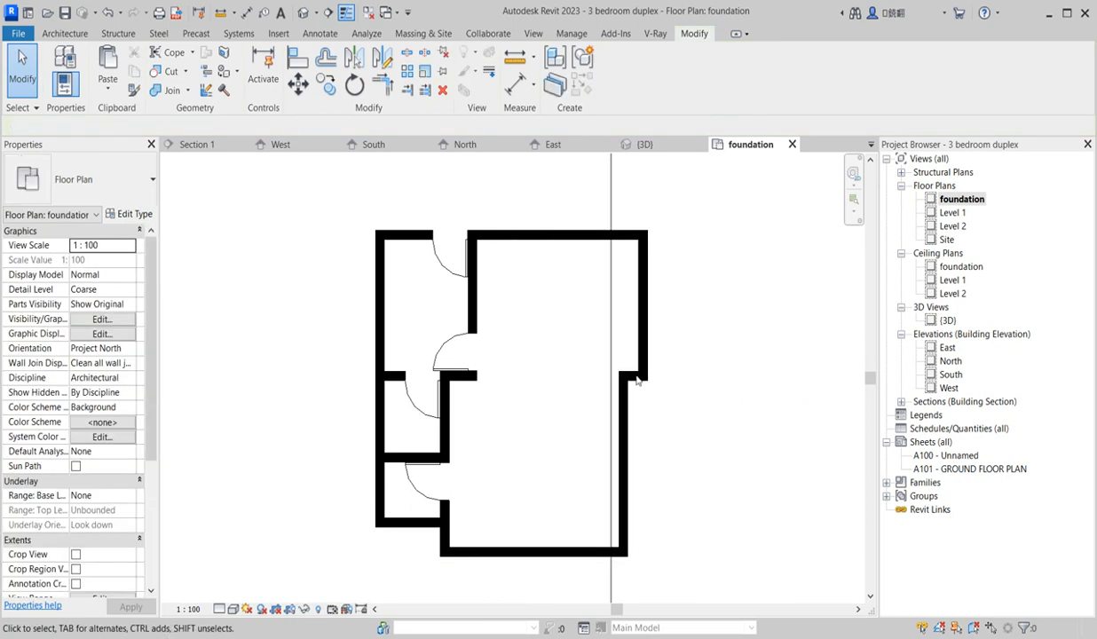
# Delete all visible M_Single-Flush 0915 x 2134mm doors from the foundation plan.
pyautogui.click(431, 418)
pyautogui.rightClick(431, 418)
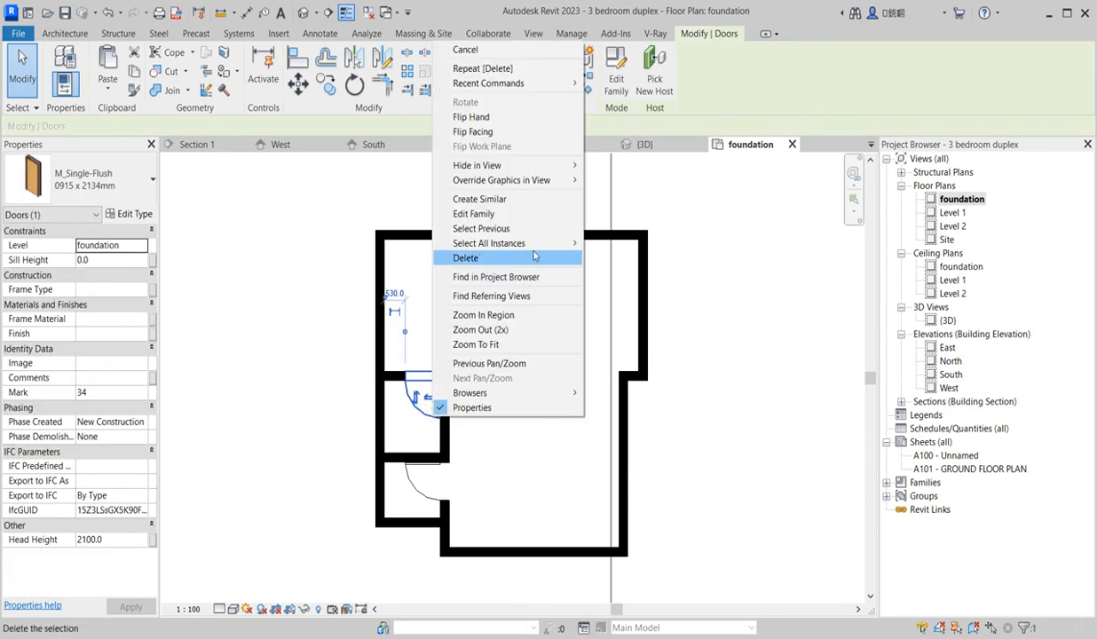
pyautogui.moveTo(568, 243)
pyautogui.click(657, 246)
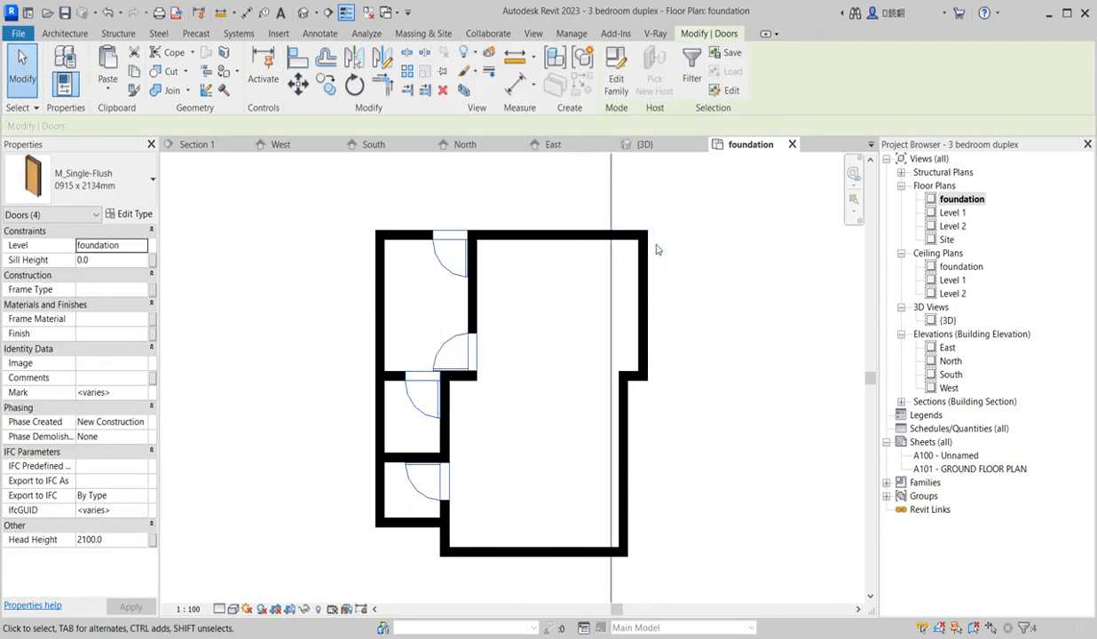
pyautogui.press('Delete')
pyautogui.scroll(-2, 472, 506)
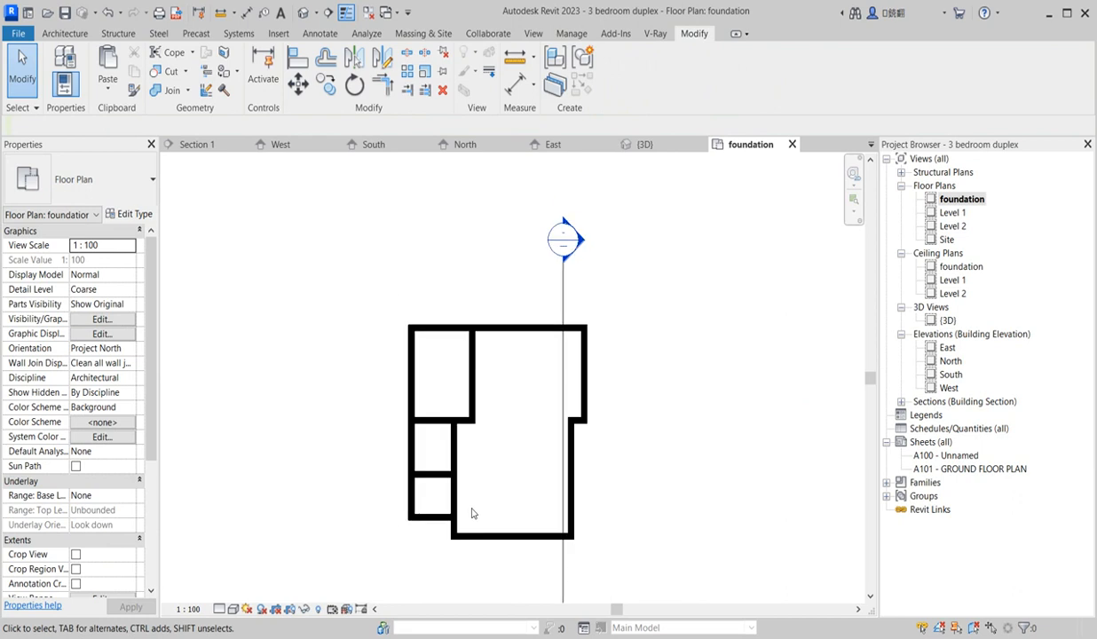
# Extend the horizontal interior wall below the north-west room eastward to the corner of the east exterior wall.
pyautogui.scroll(3, 471, 440)
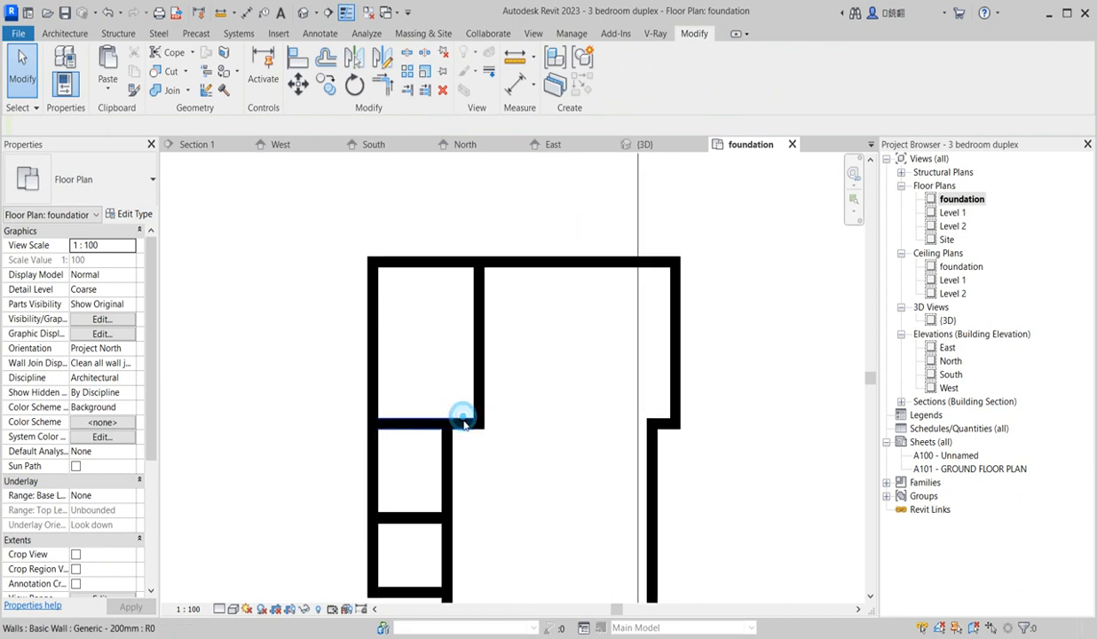
pyautogui.click(472, 424)
pyautogui.moveTo(478, 429); pyautogui.dragTo(652, 424)
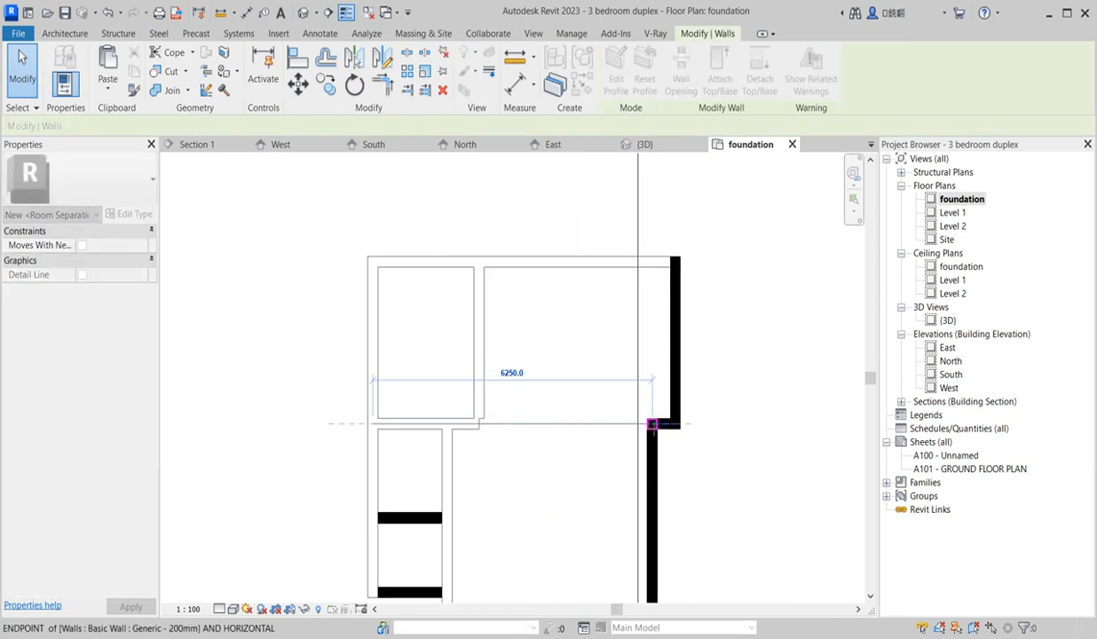
pyautogui.click(561, 461)
pyautogui.scroll(-3, 557, 463)
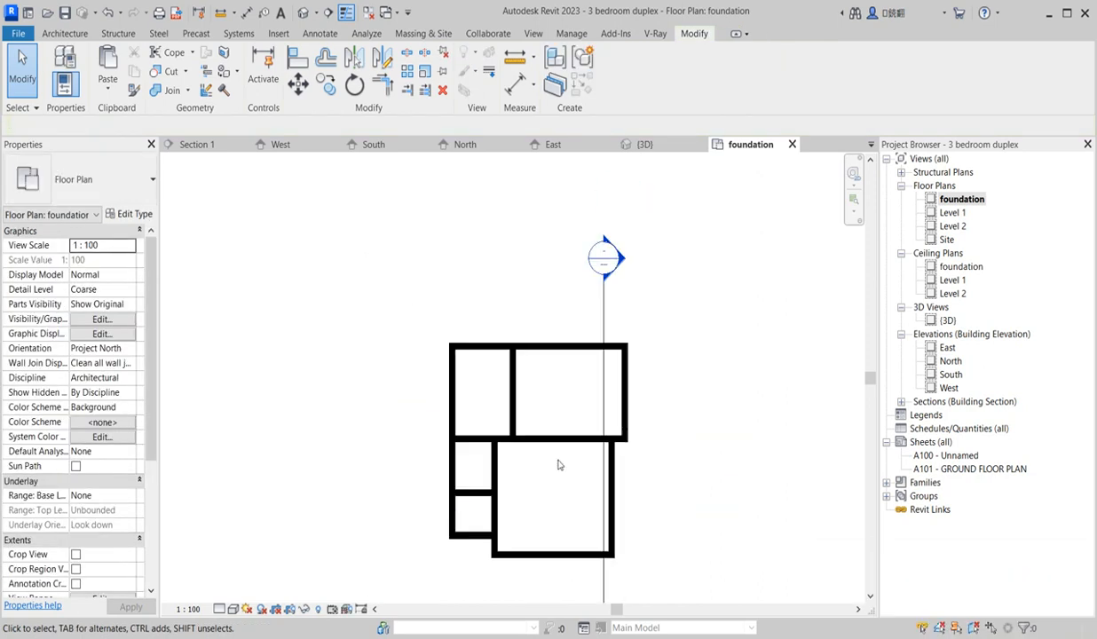
pyautogui.scroll(2, 565, 448)
pyautogui.scroll(-3, 594, 479)
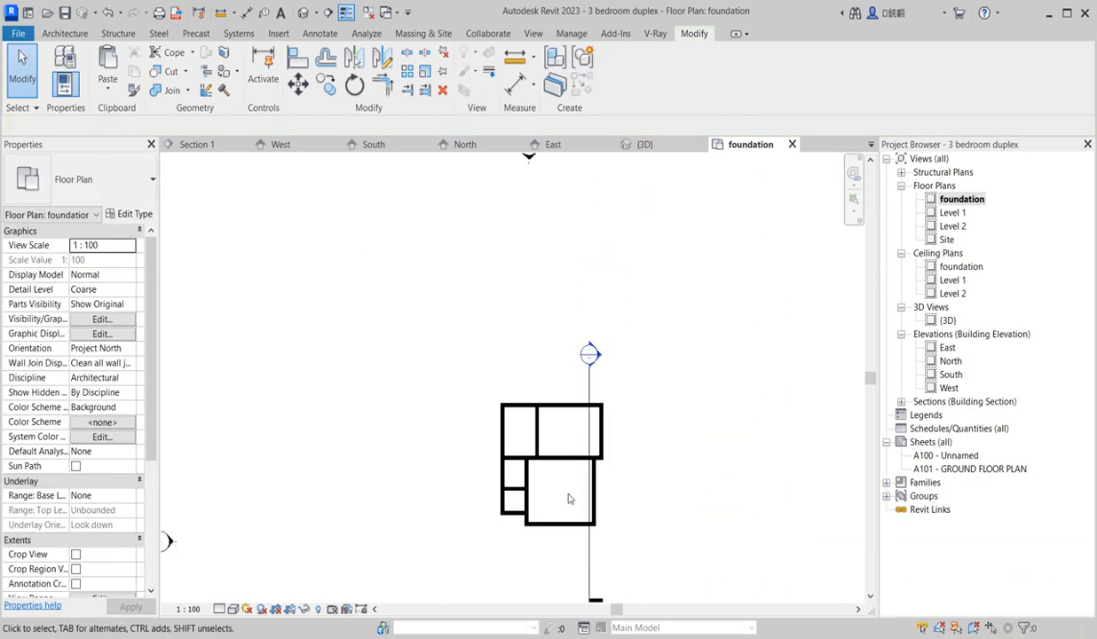
# Set the unconnected height of all foundation walls visible in the view to 800, unjoining elements that cannot stay joined.
pyautogui.click(536, 441)
pyautogui.rightClick(537, 433)
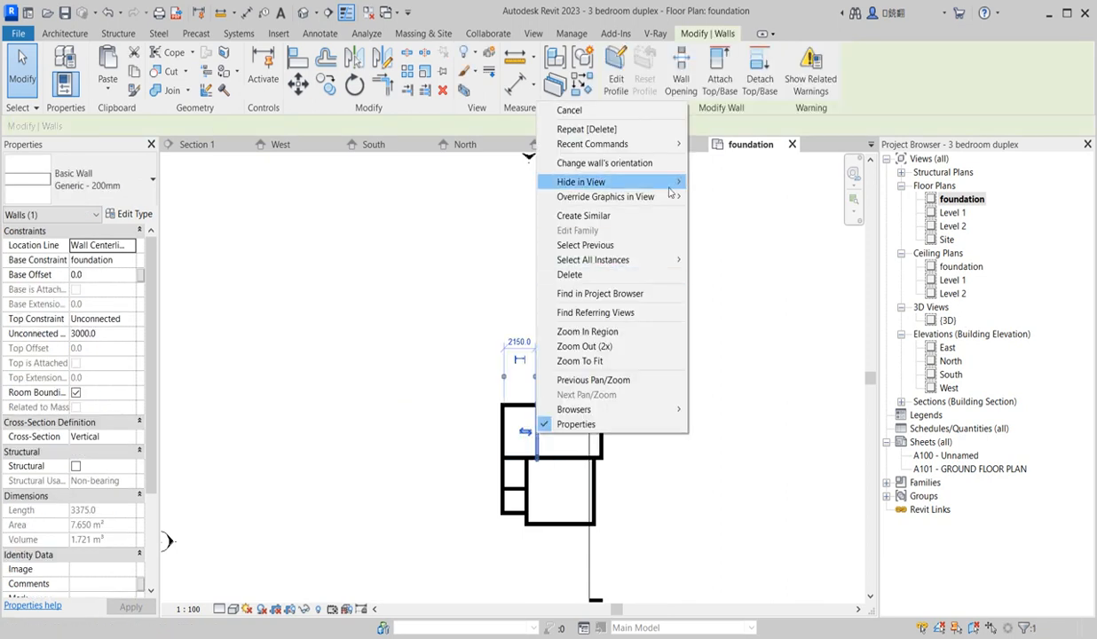
pyautogui.moveTo(673, 264)
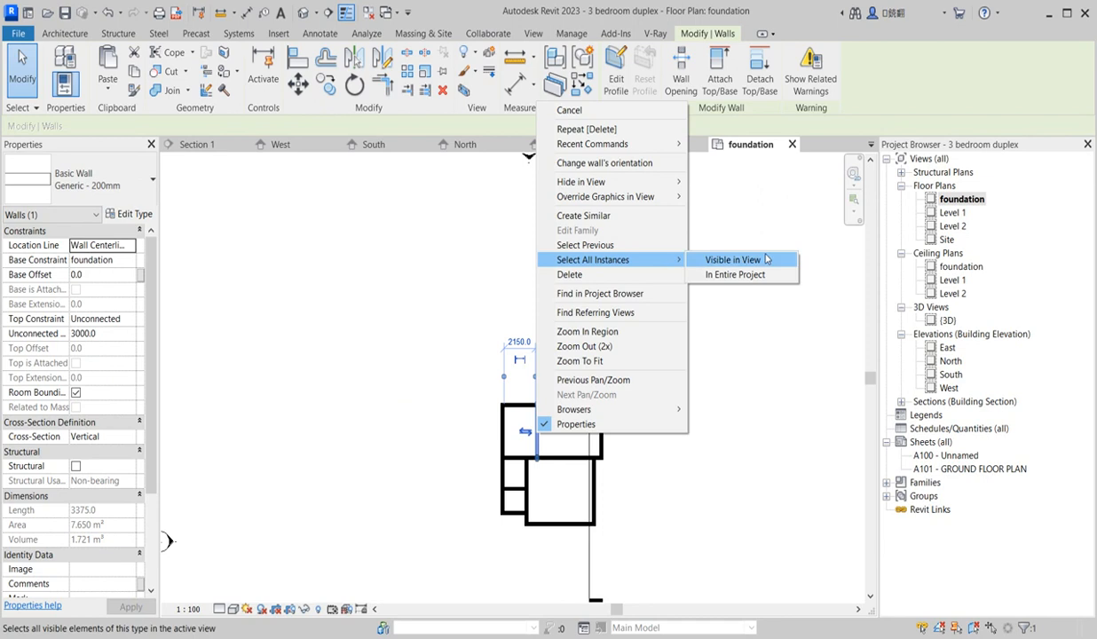
pyautogui.click(732, 259)
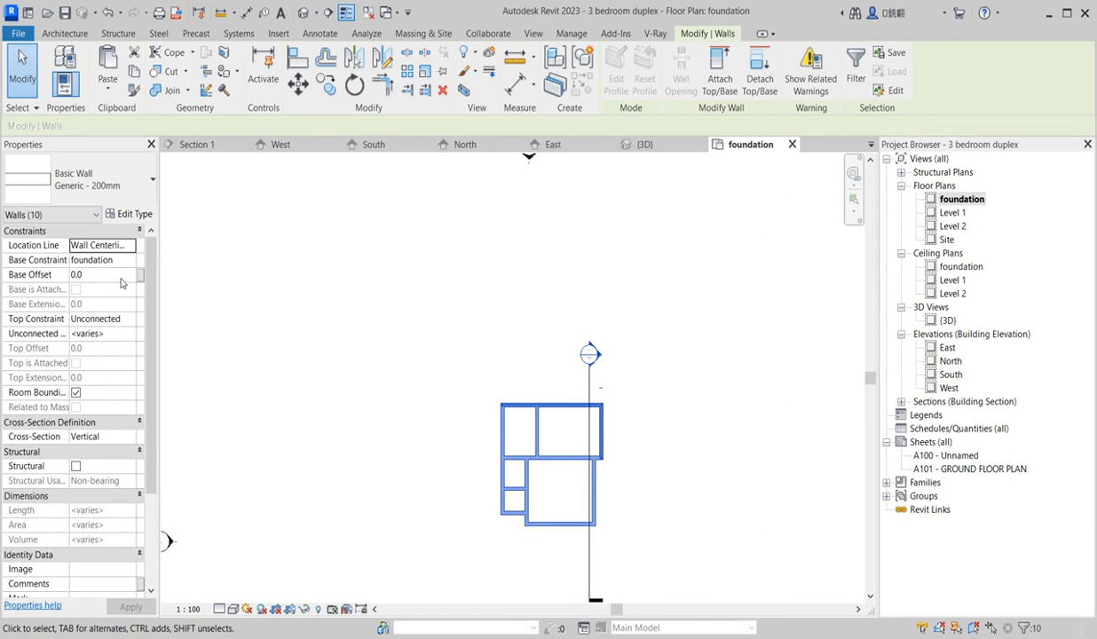
pyautogui.click(123, 337)
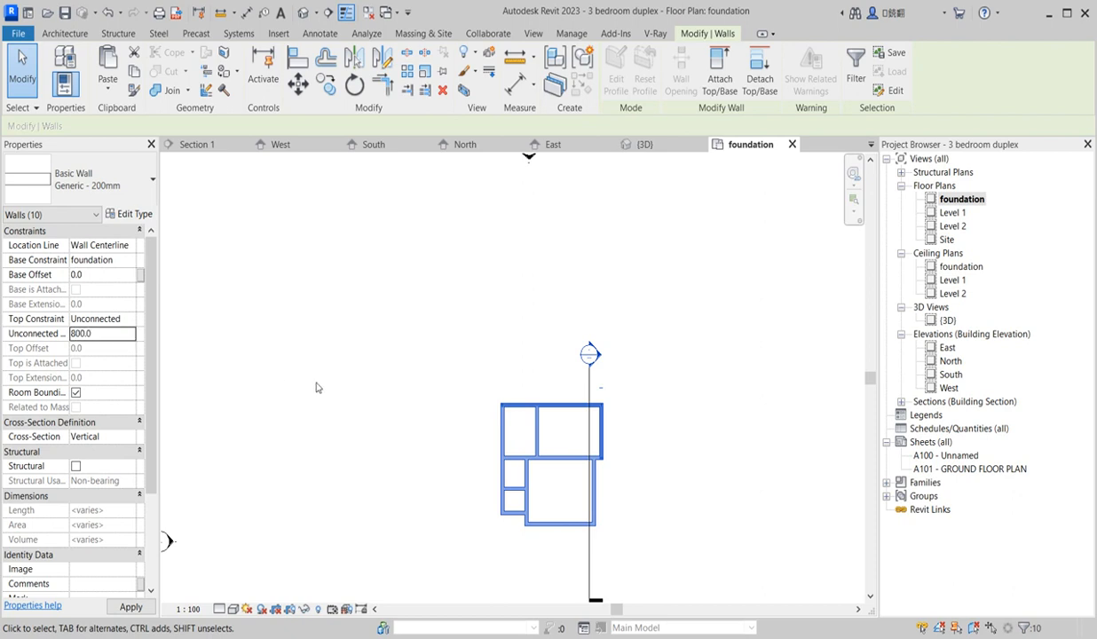
pyautogui.press('Return')
pyautogui.click(459, 377)
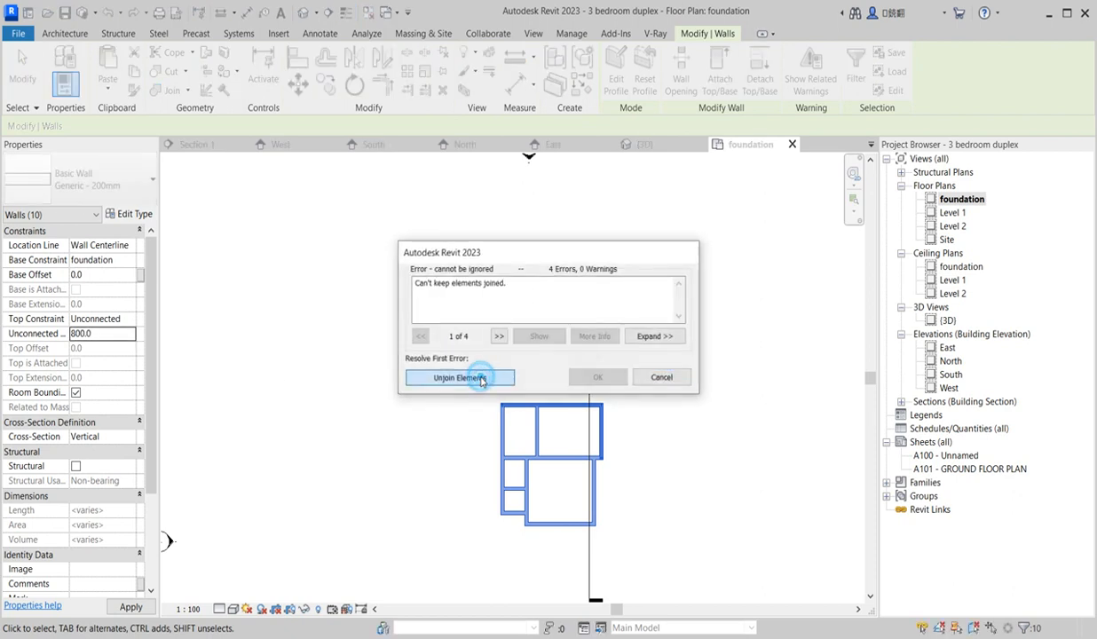
pyautogui.click(482, 379)
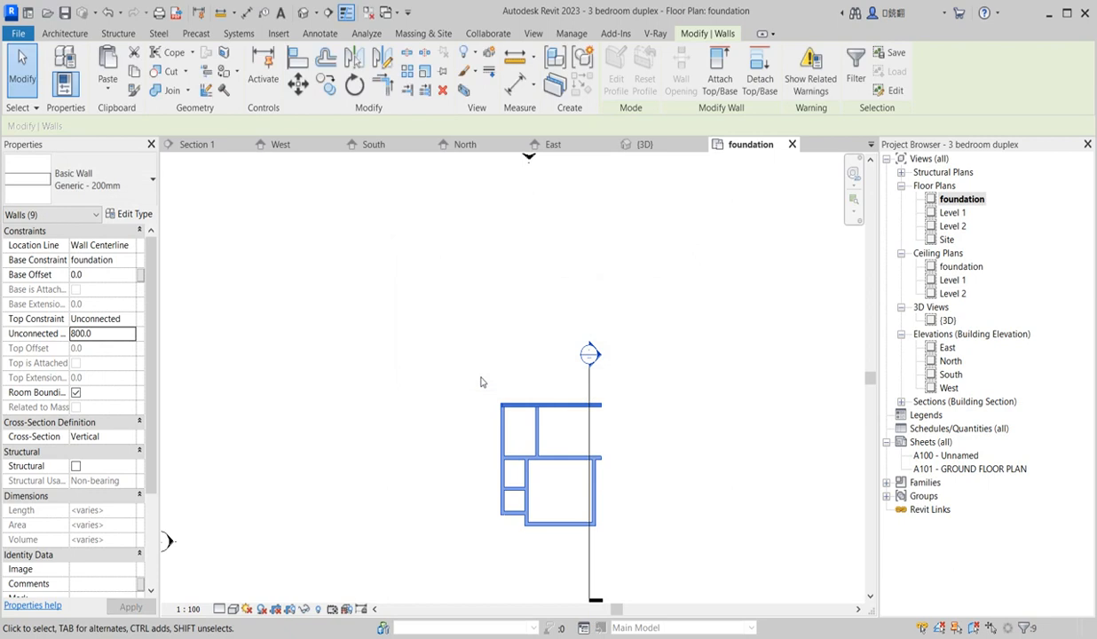
# Draw an 800 high Generic - 200mm wall from the north wall's east end down to the east end of the horizontal interior wall.
pyautogui.scroll(2, 605, 470)
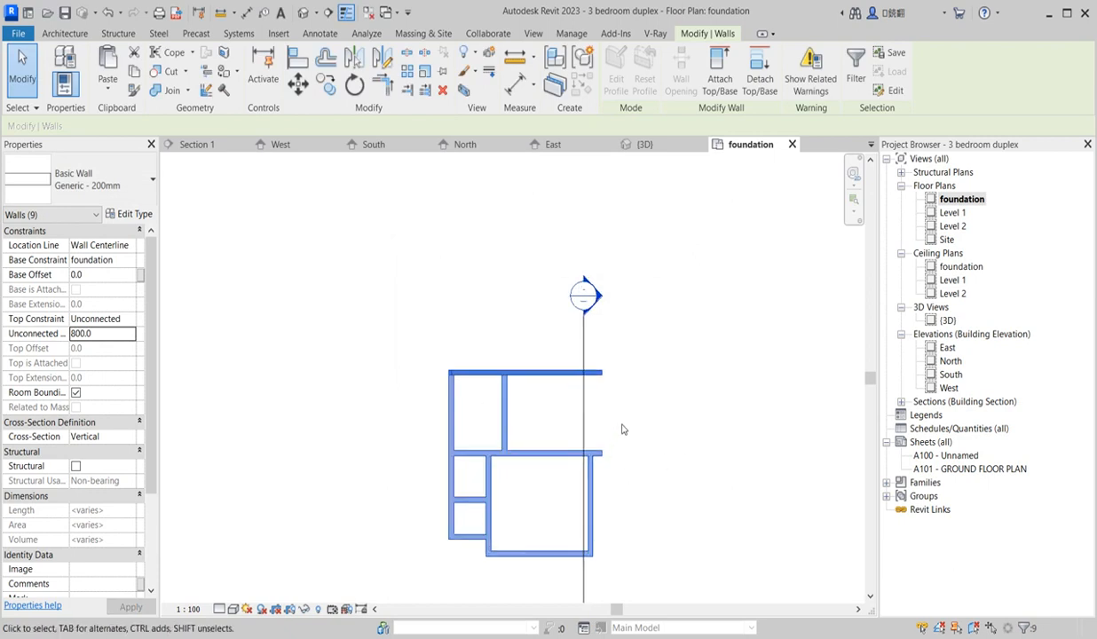
pyautogui.click(622, 417)
pyautogui.click(603, 458)
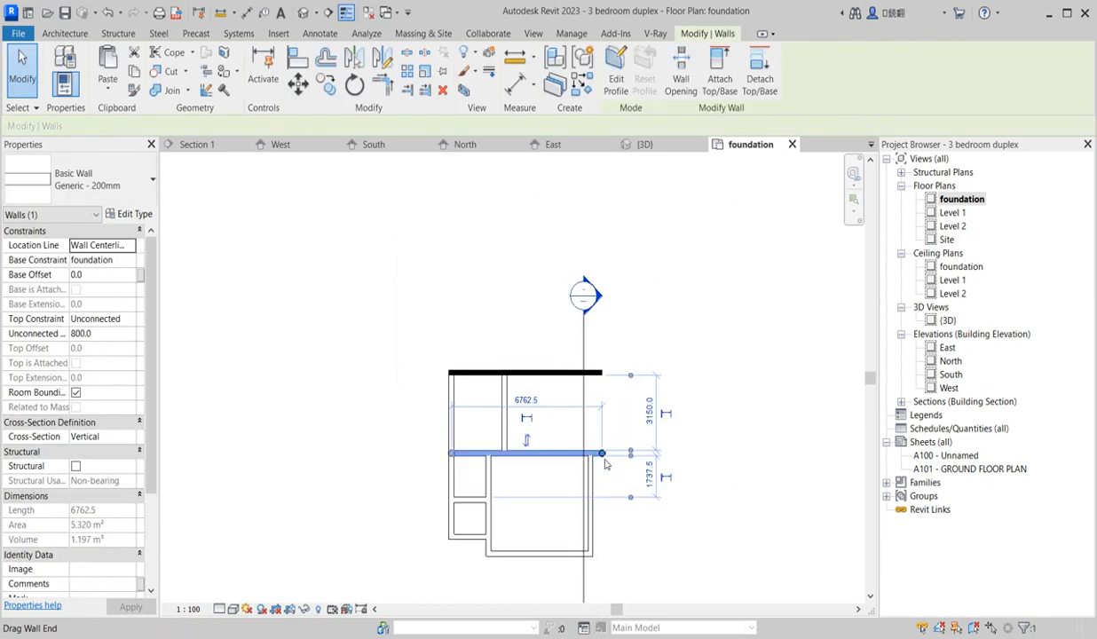
pyautogui.click(578, 84)
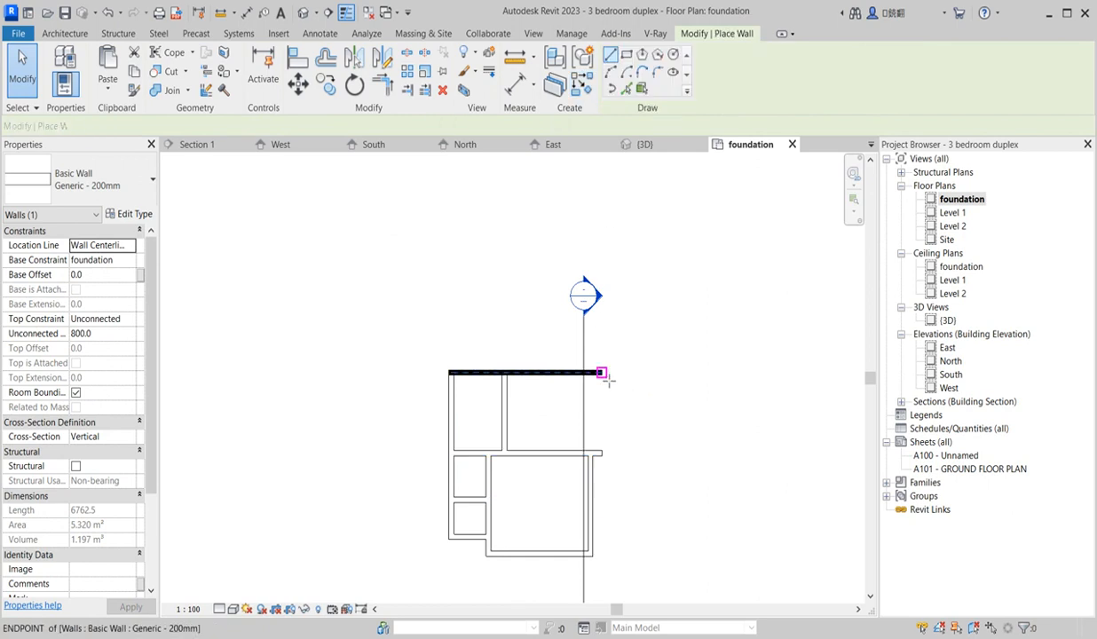
pyautogui.click(601, 374)
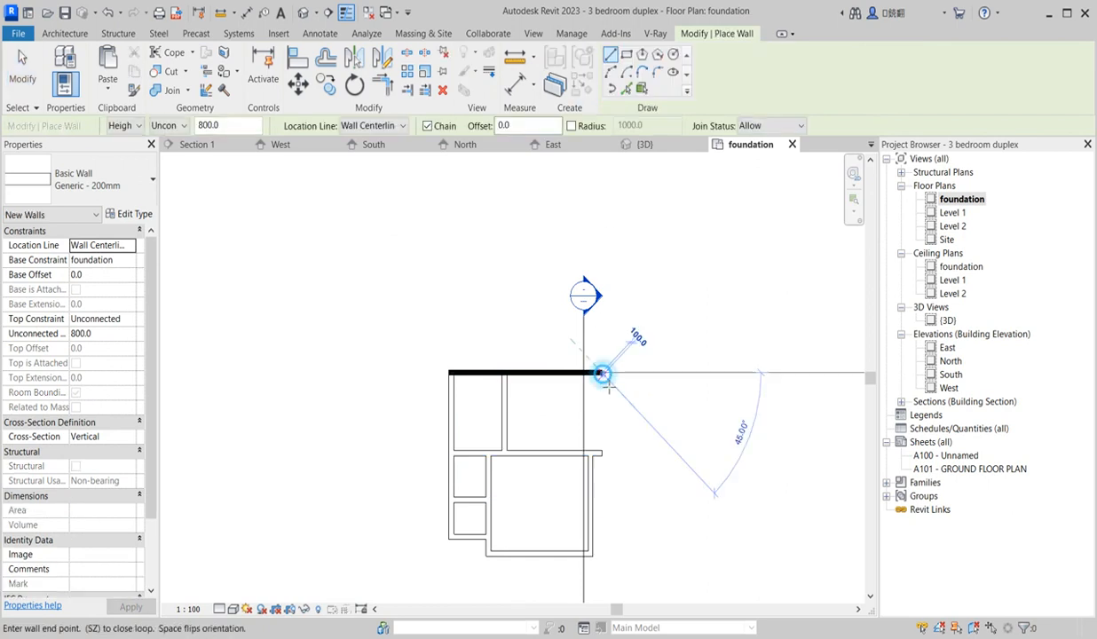
pyautogui.click(604, 455)
pyautogui.rightClick(695, 328)
pyautogui.click(734, 338)
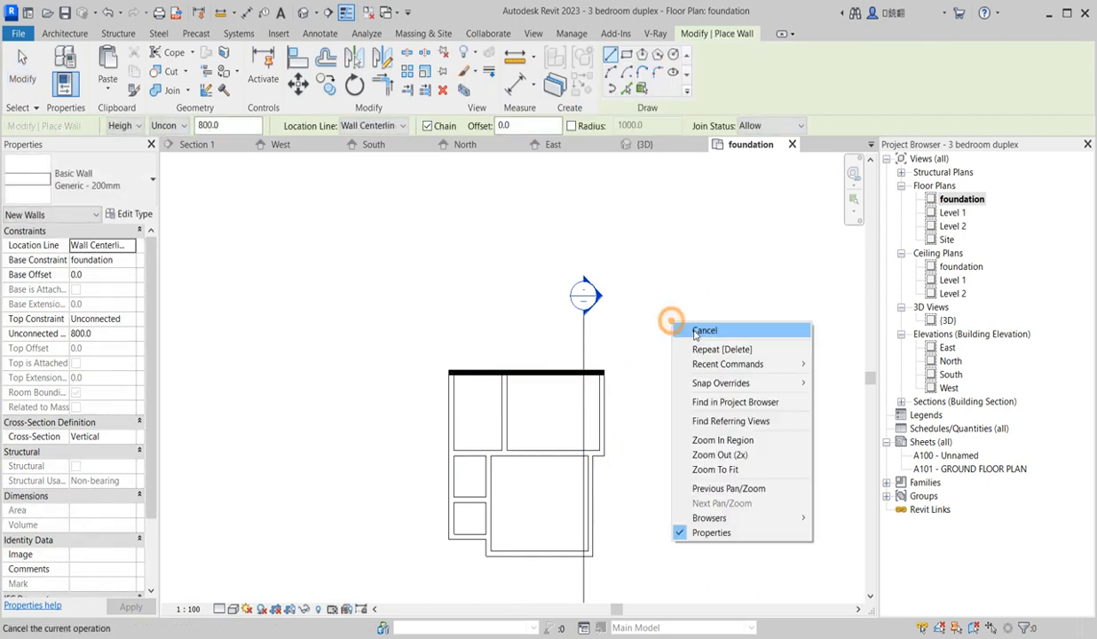
pyautogui.rightClick(672, 311)
pyautogui.click(692, 325)
# Reset the edited profile of the north foundation wall.
pyautogui.click(539, 378)
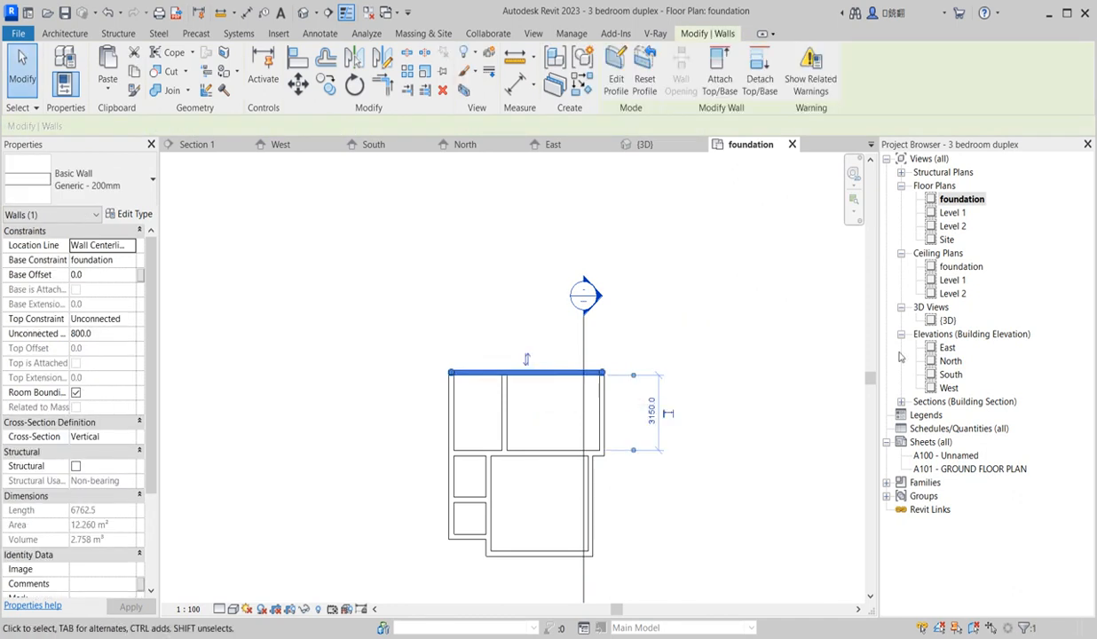
pyautogui.doubleClick(947, 320)
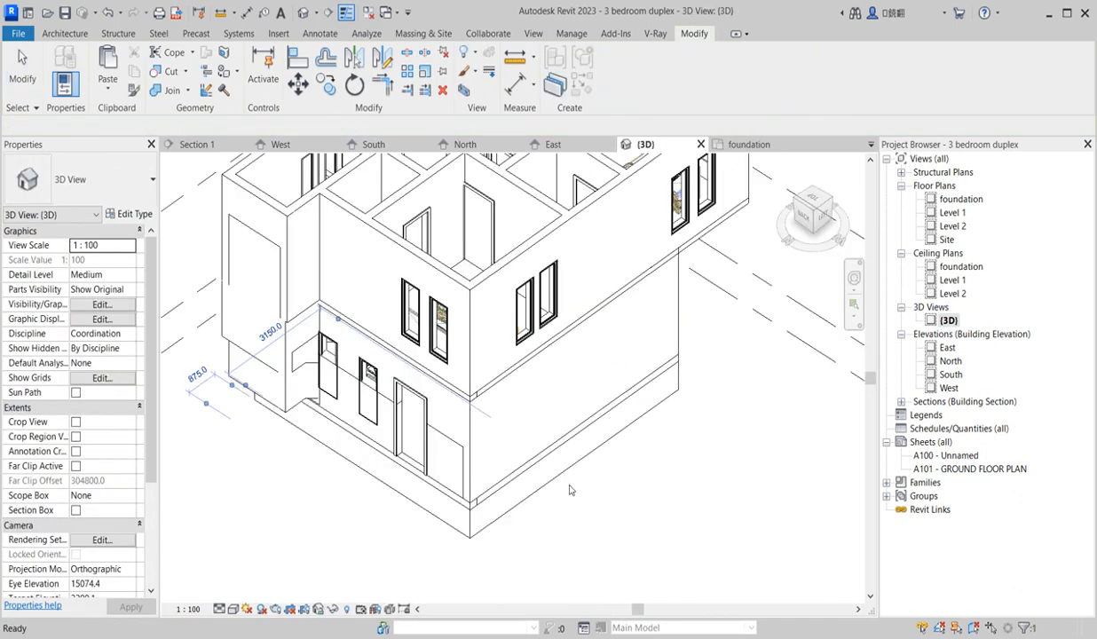
pyautogui.scroll(-3, 443, 540)
pyautogui.scroll(3, 444, 540)
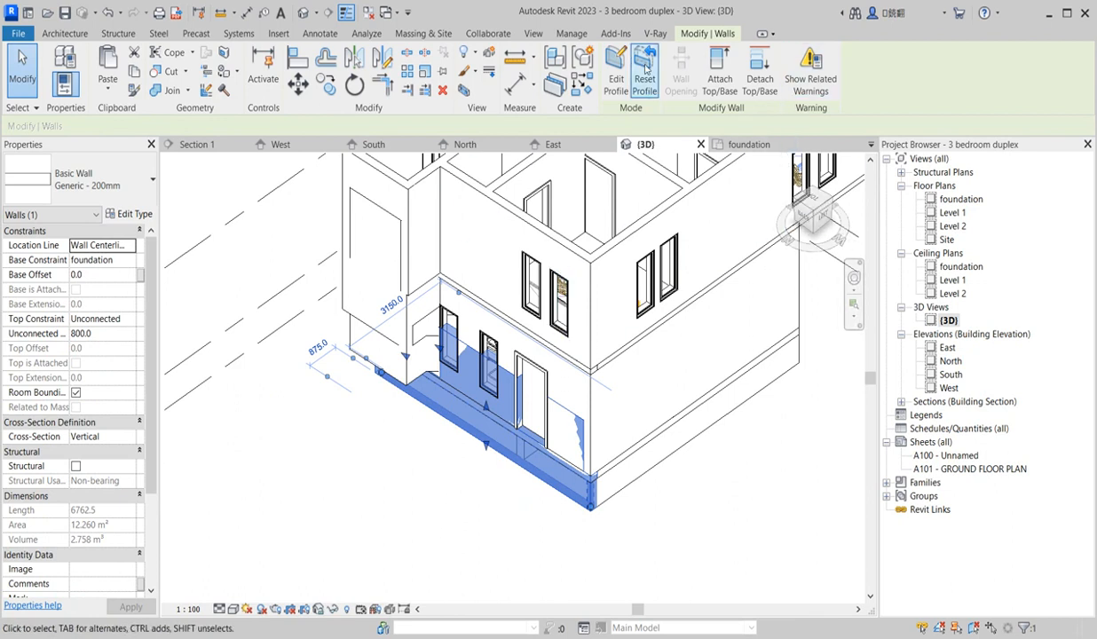
pyautogui.click(415, 510)
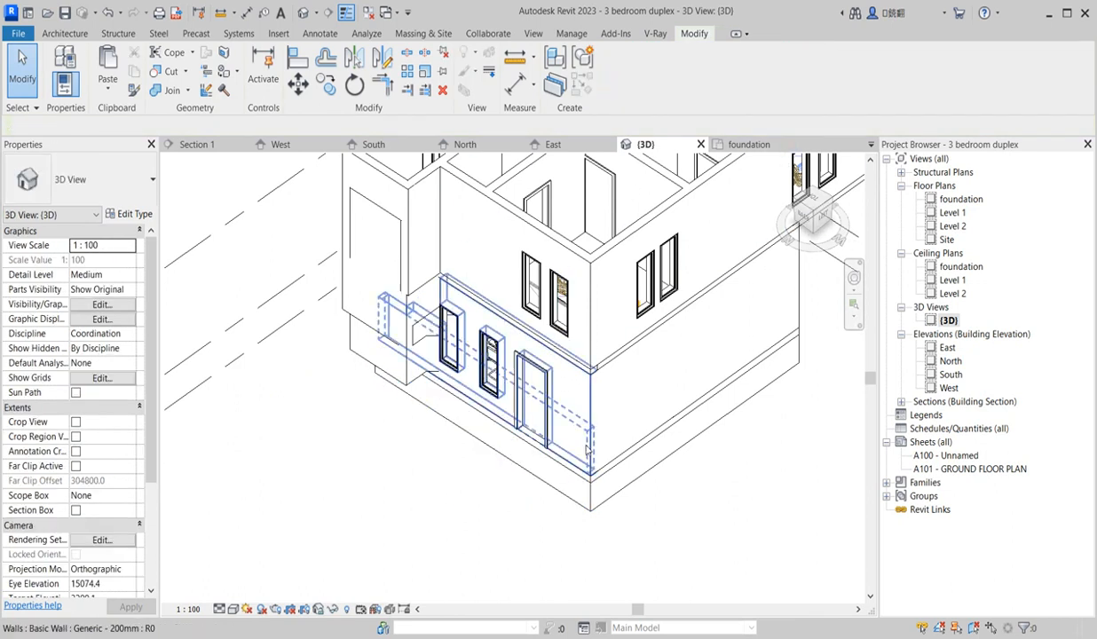
pyautogui.scroll(-2, 372, 459)
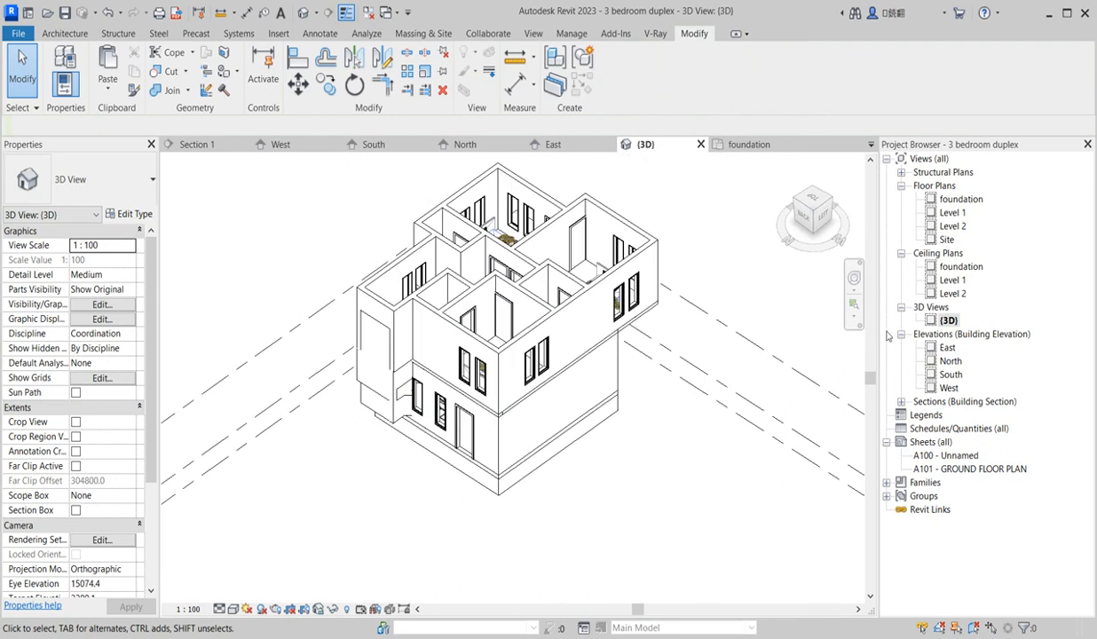
# Examine the foundation walls in the foundation plan and in the 3D view from the front-left corner.
pyautogui.doubleClick(936, 199)
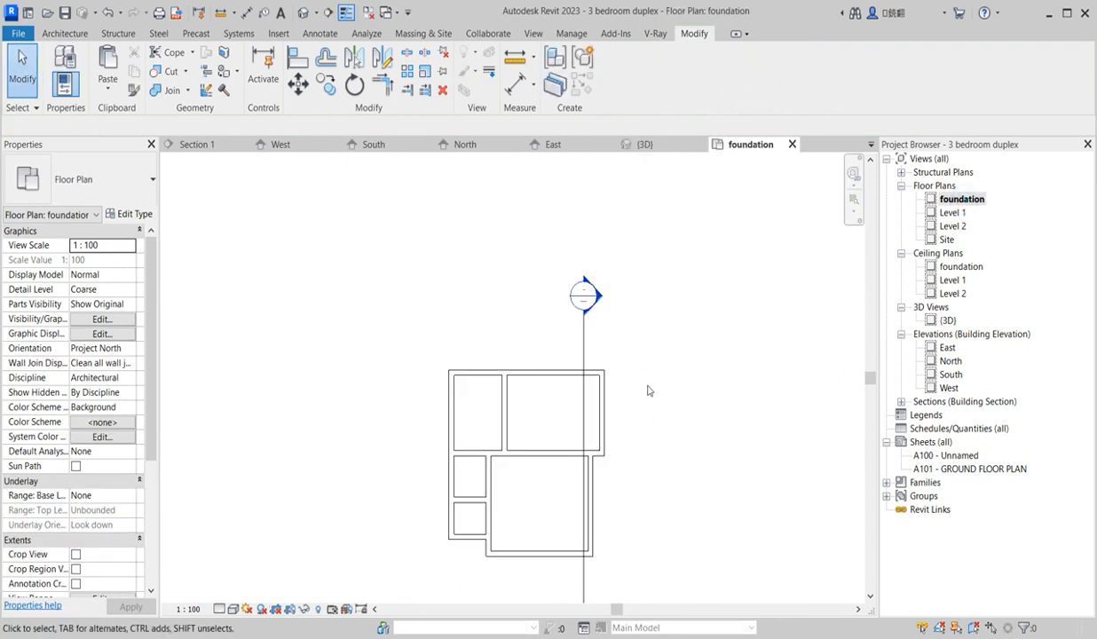
pyautogui.scroll(-3, 546, 384)
pyautogui.doubleClick(948, 320)
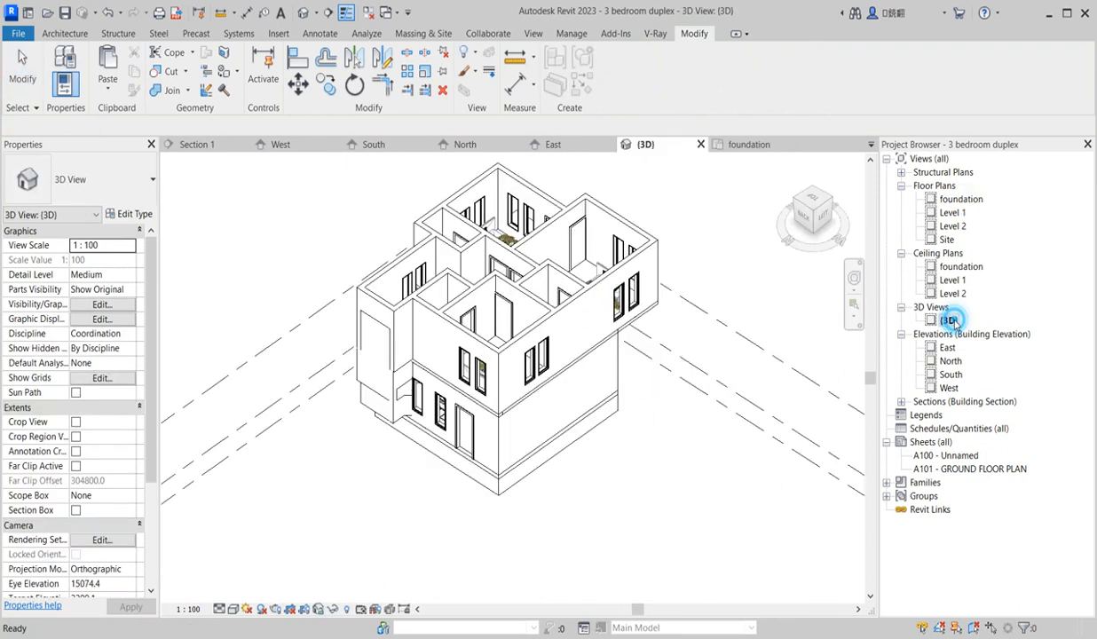
pyautogui.scroll(-3, 436, 504)
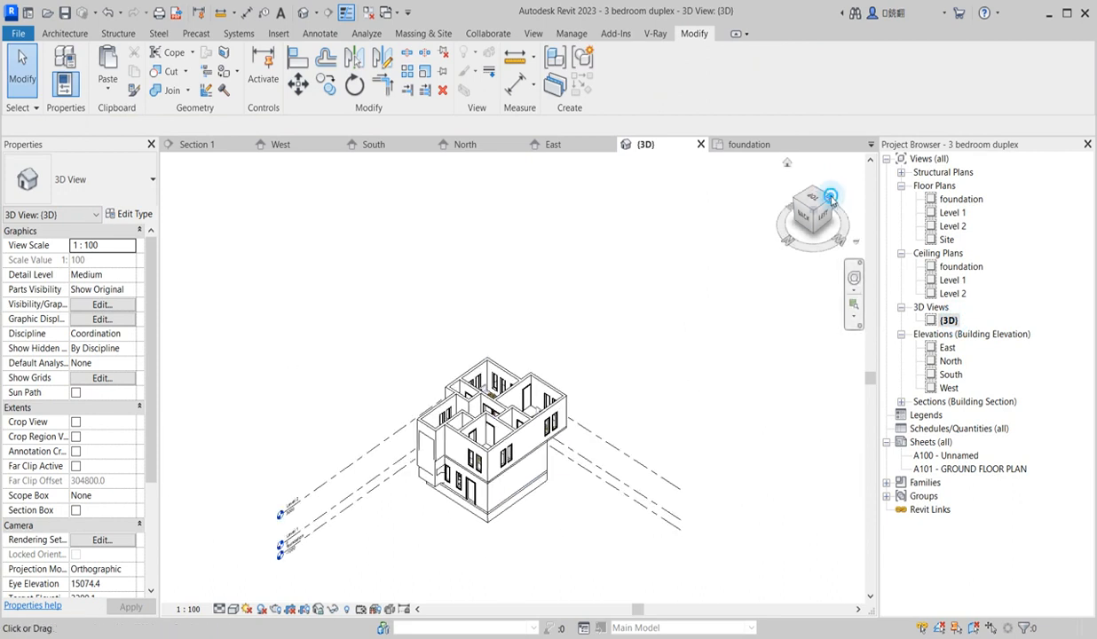
pyautogui.click(834, 206)
pyautogui.scroll(3, 625, 464)
pyautogui.scroll(-3, 545, 438)
pyautogui.scroll(3, 695, 235)
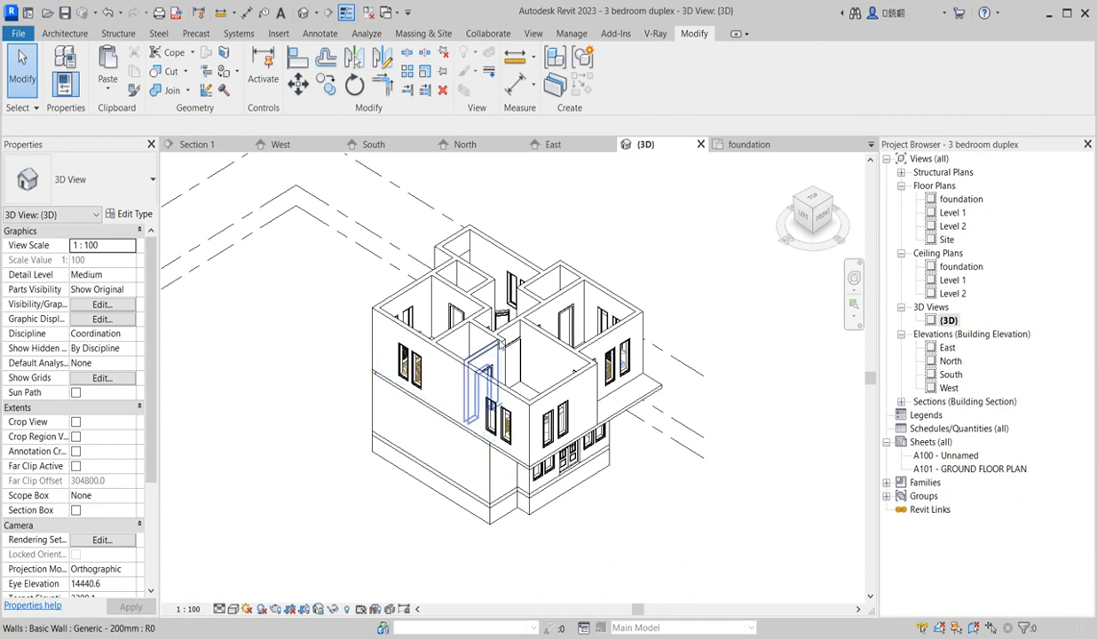
pyautogui.scroll(4, 419, 529)
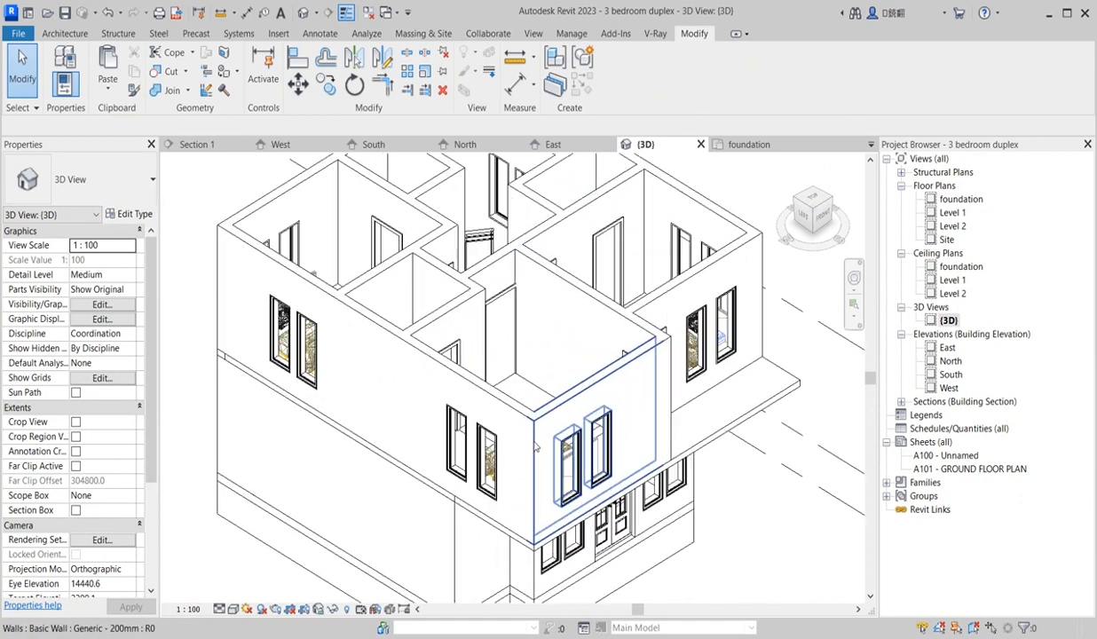
pyautogui.scroll(-2, 601, 473)
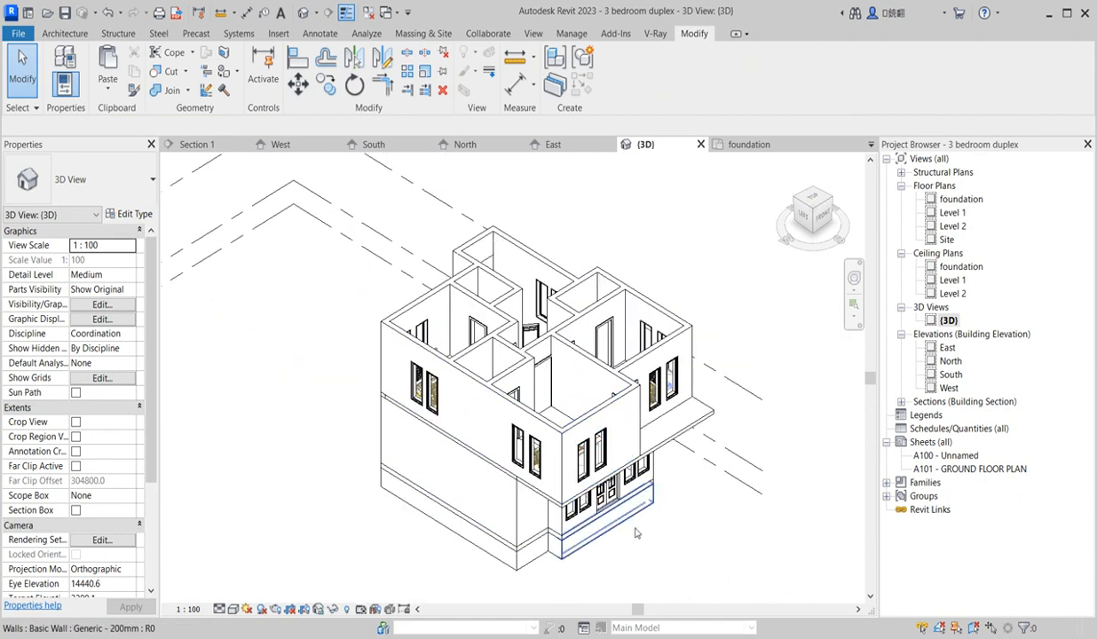
# Compare the Level 1 floor plan with the foundation plan, focusing on the area around the south entrance double door.
pyautogui.doubleClick(952, 213)
pyautogui.scroll(-4, 631, 520)
pyautogui.scroll(3, 631, 521)
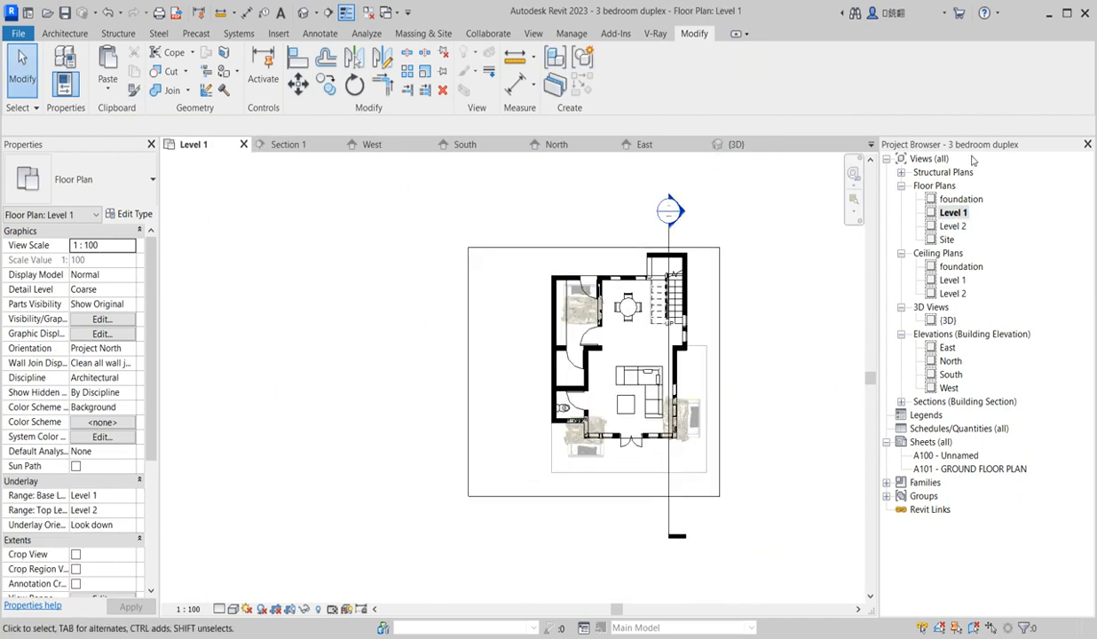
pyautogui.doubleClick(959, 199)
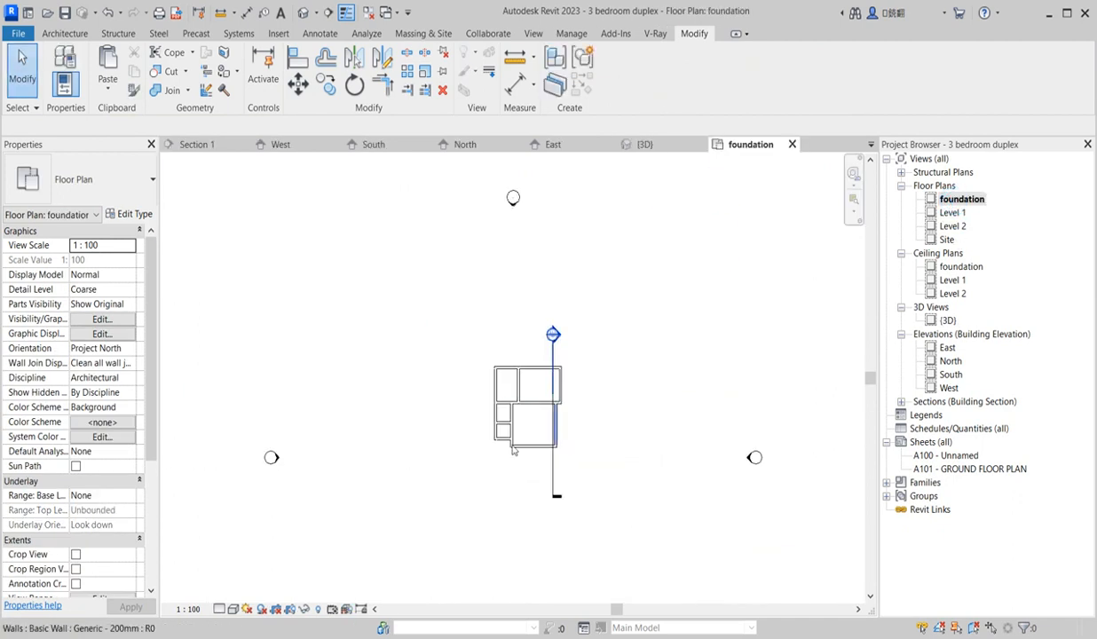
pyautogui.scroll(2, 562, 443)
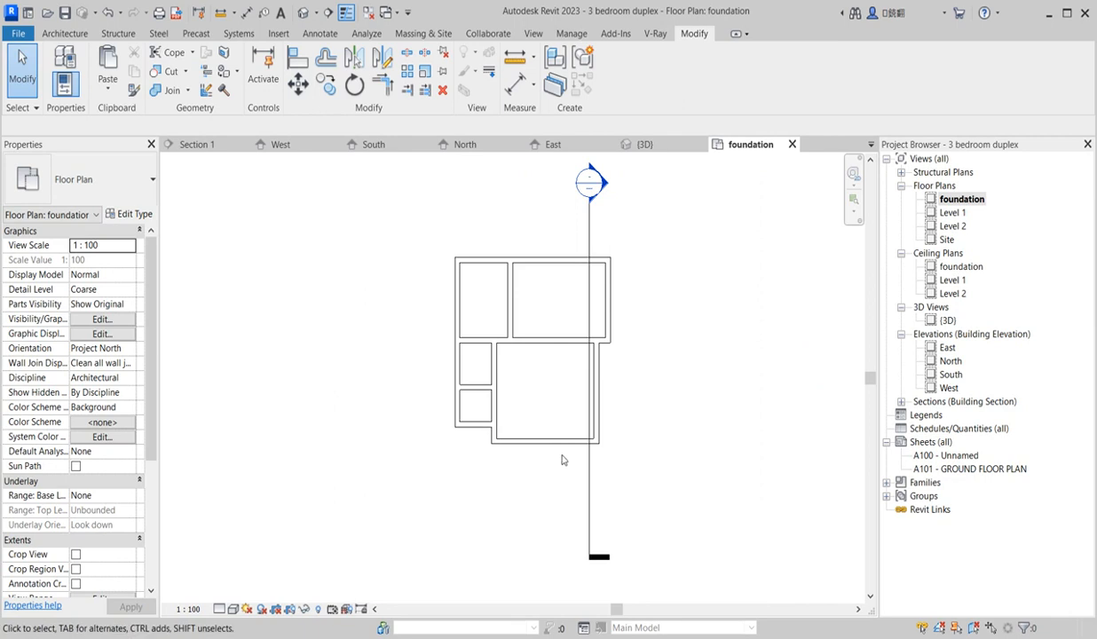
pyautogui.doubleClick(951, 213)
pyautogui.scroll(4, 641, 443)
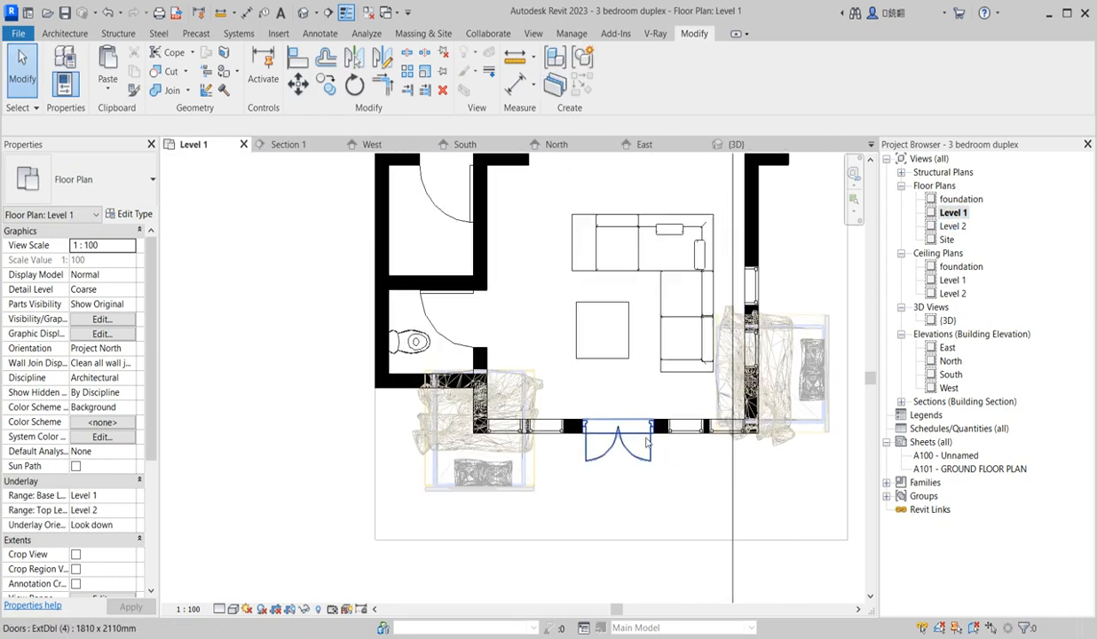
pyautogui.scroll(3, 659, 447)
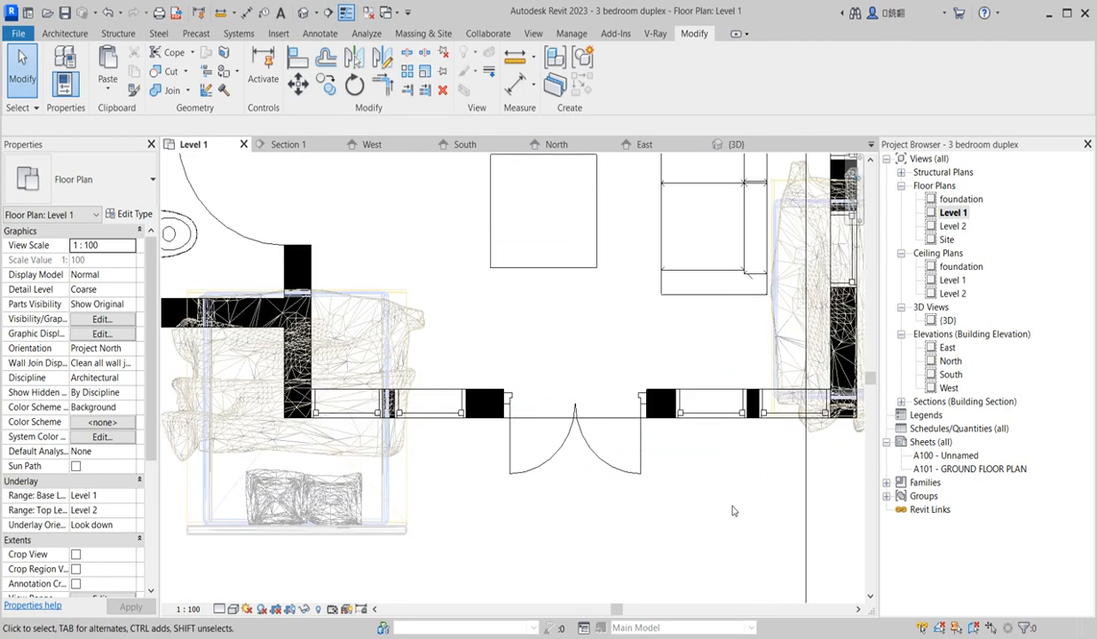
pyautogui.scroll(-5, 736, 508)
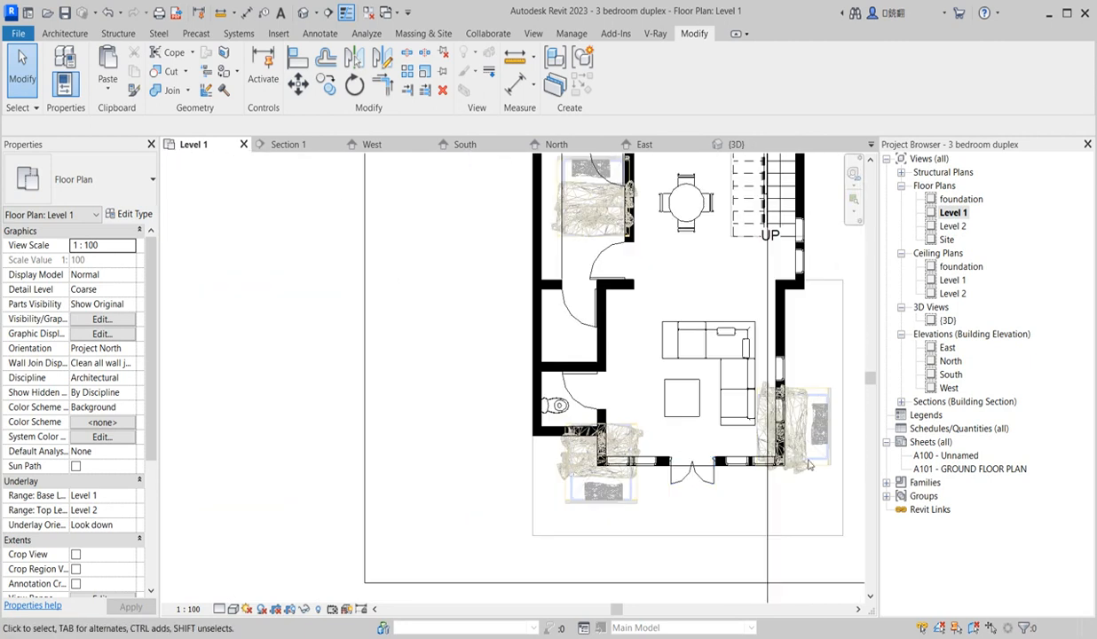
# Select the Level 1 floor slab in the West elevation and open its boundary for editing in the Level 1 floor plan.
pyautogui.doubleClick(949, 388)
pyautogui.click(656, 472)
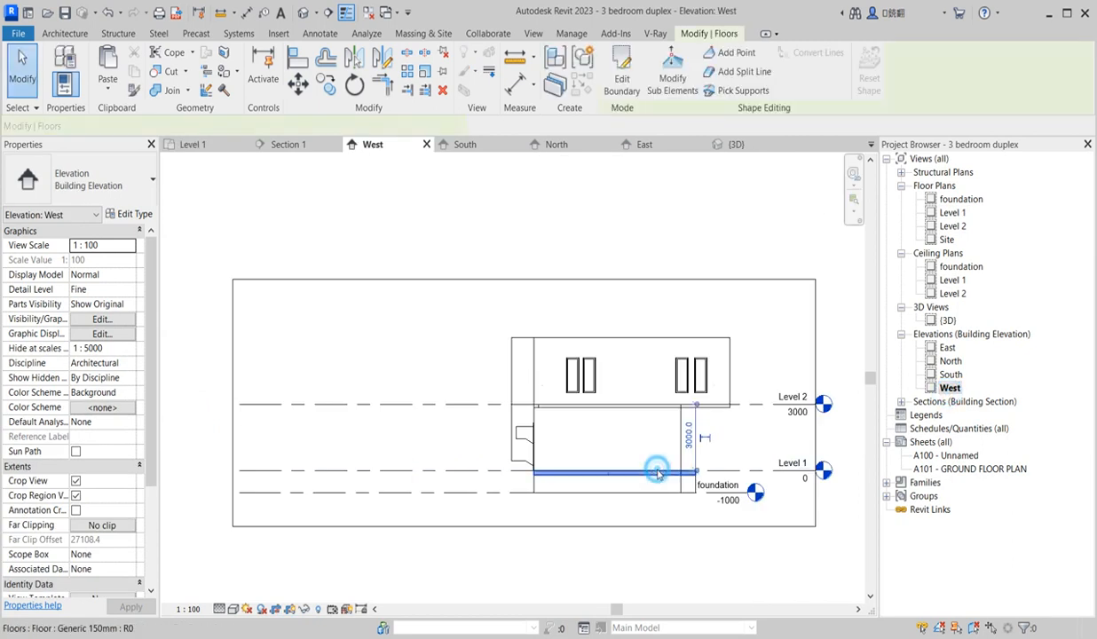
pyautogui.click(621, 80)
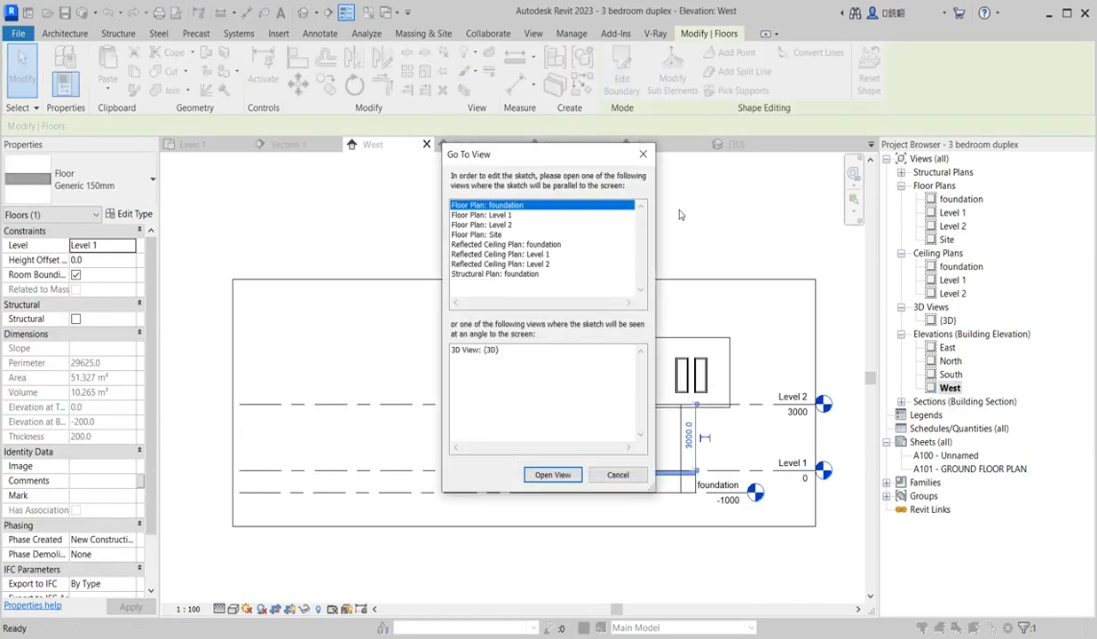
pyautogui.click(502, 215)
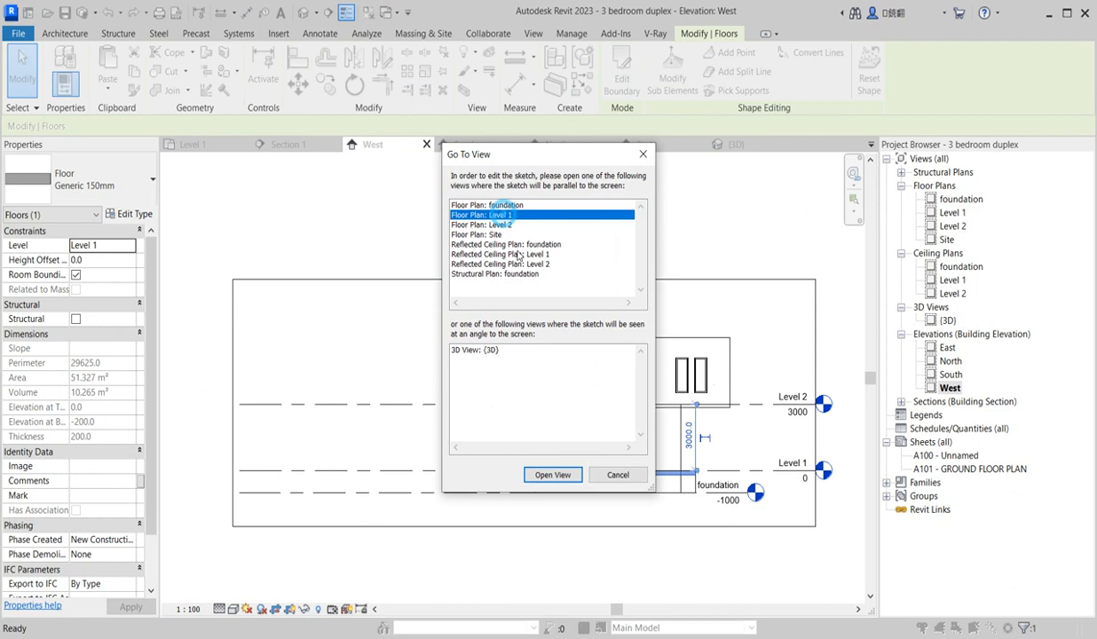
pyautogui.click(552, 475)
pyautogui.scroll(-3, 583, 421)
pyautogui.scroll(2, 606, 414)
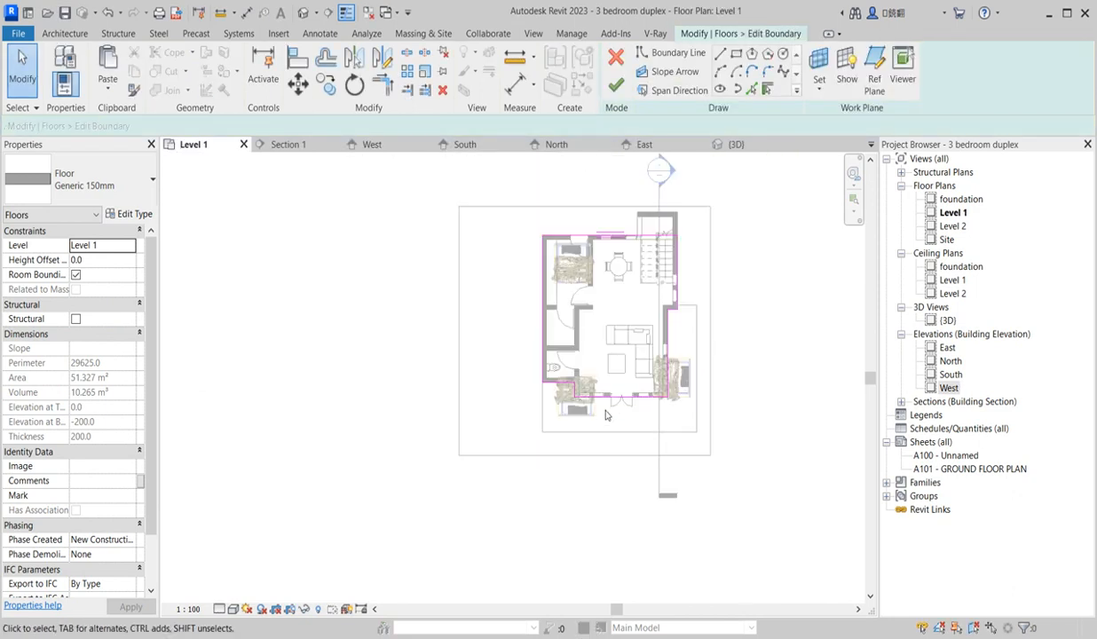
# Draw three boundary lines for a porch projection 3200 mm wide in front of the south entrance door, ending on the existing floor boundary.
pyautogui.click(721, 55)
pyautogui.scroll(5, 588, 390)
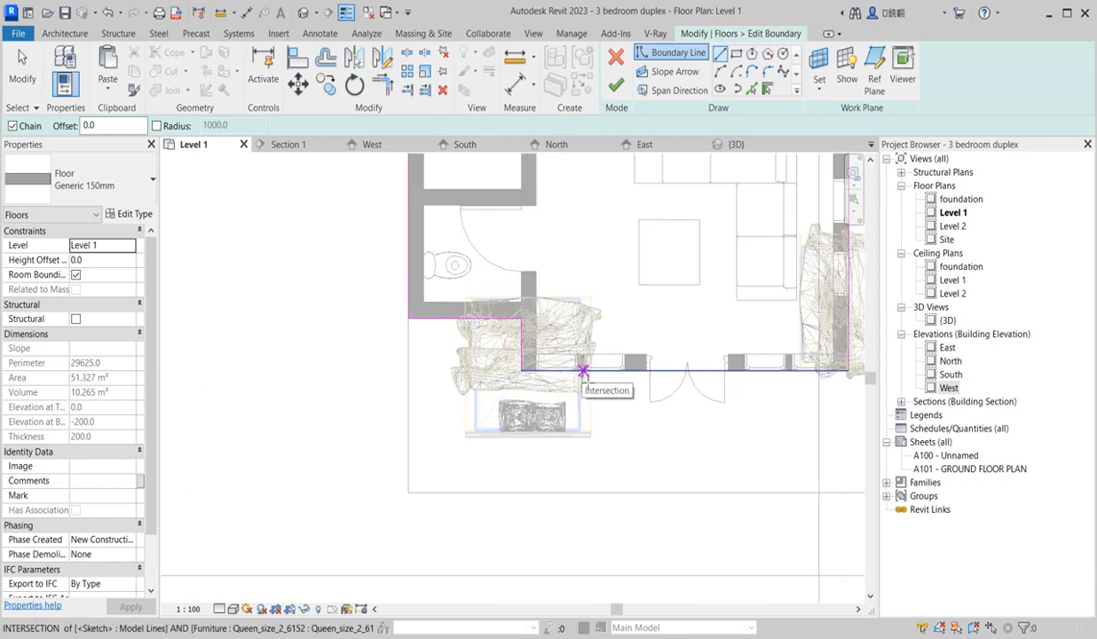
pyautogui.click(583, 370)
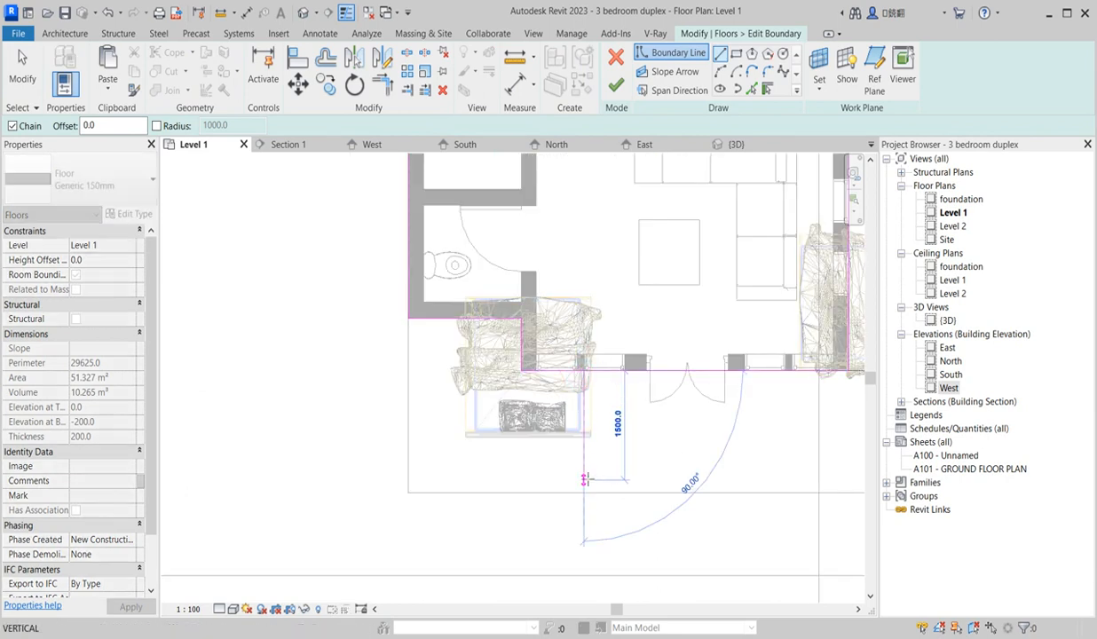
pyautogui.scroll(-3, 583, 472)
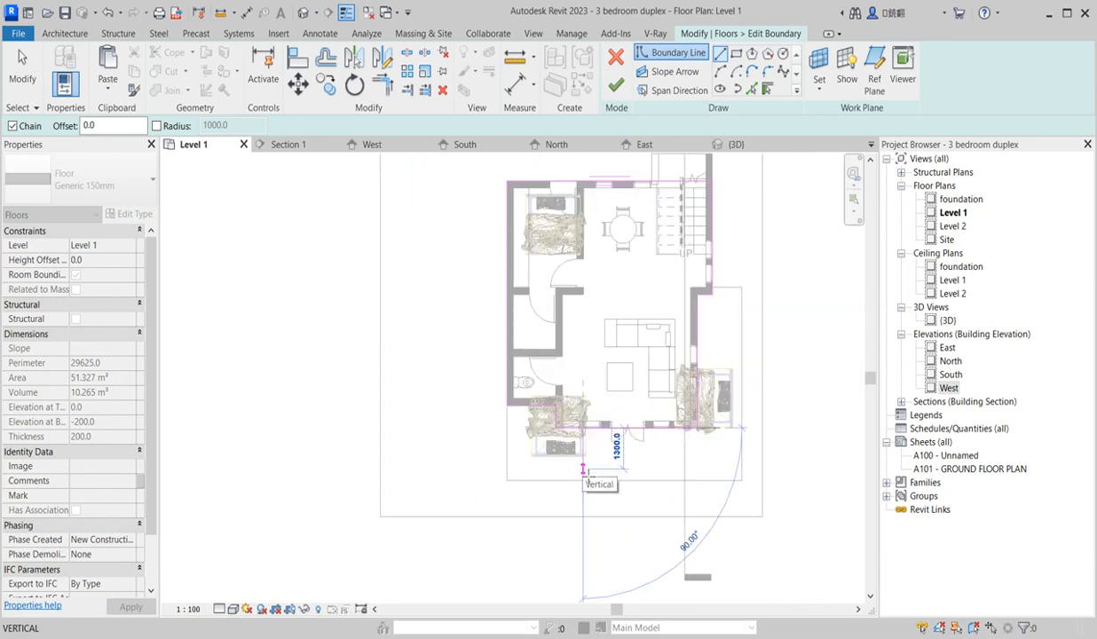
pyautogui.click(583, 471)
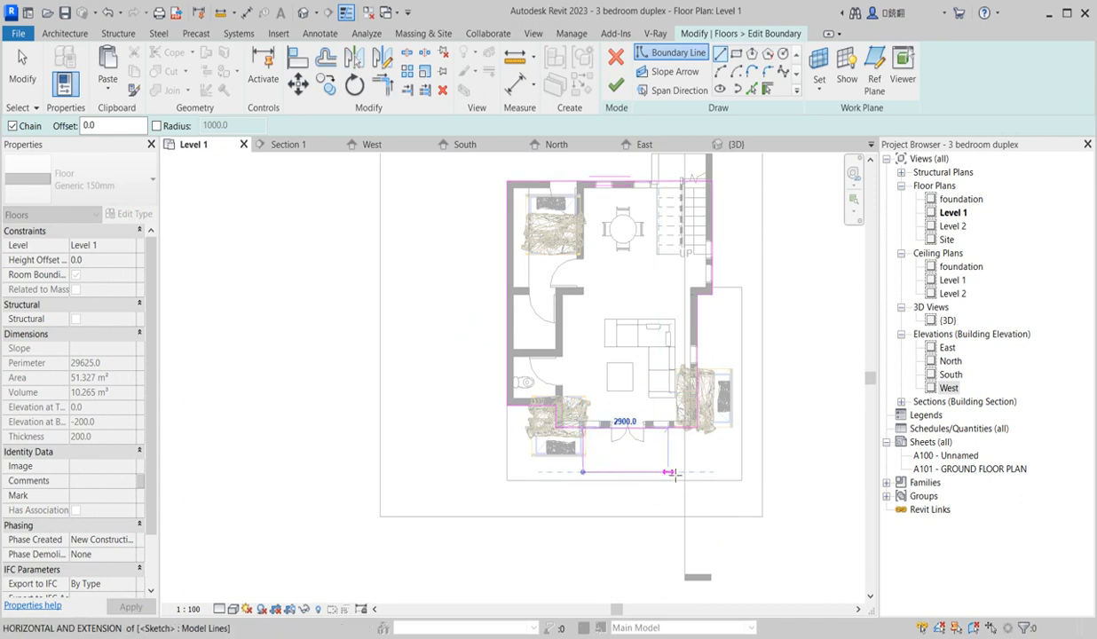
pyautogui.scroll(3, 675, 476)
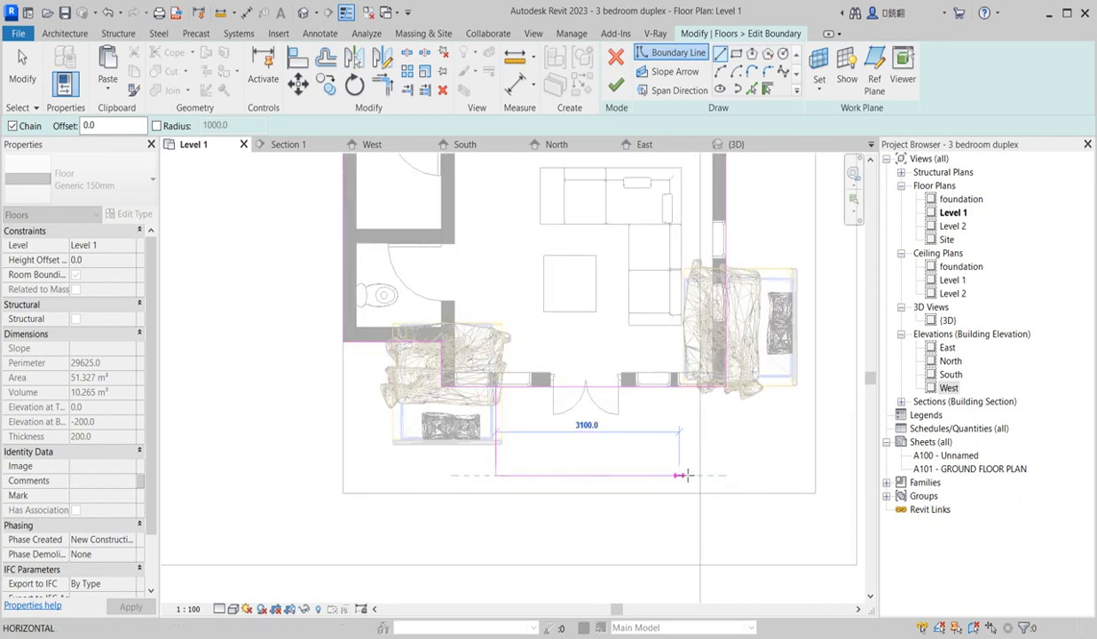
pyautogui.click(685, 475)
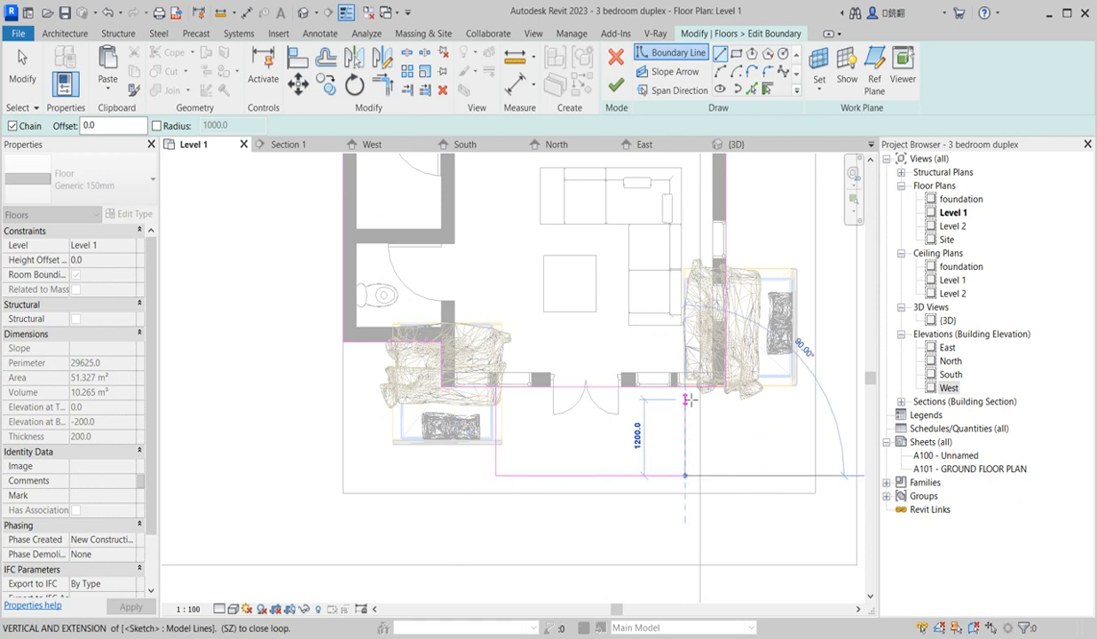
pyautogui.click(685, 386)
pyautogui.rightClick(642, 441)
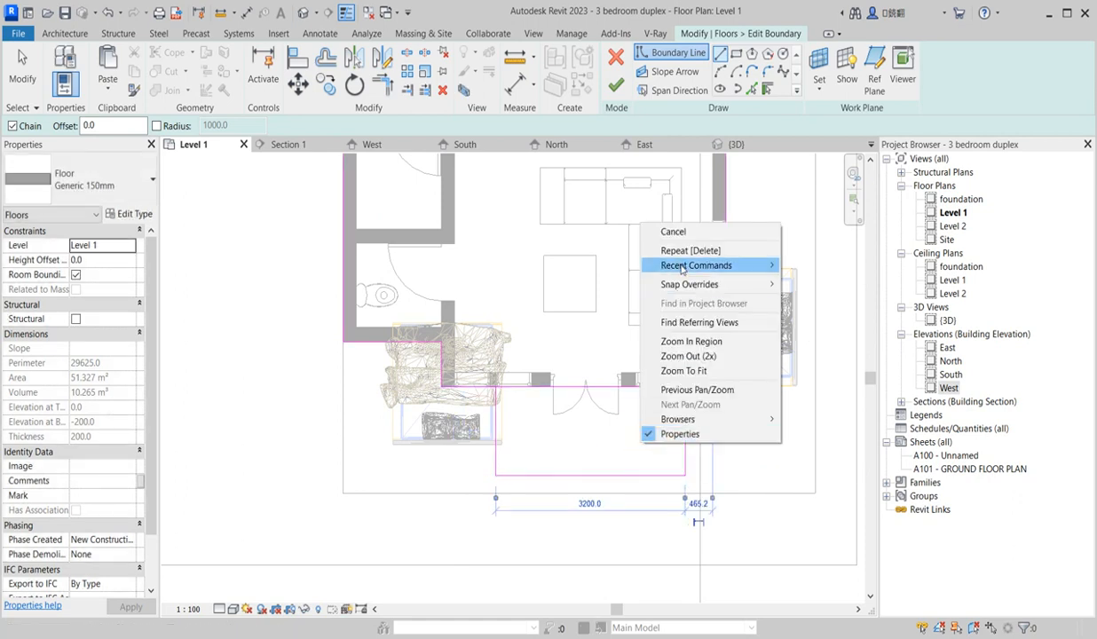
pyautogui.click(674, 232)
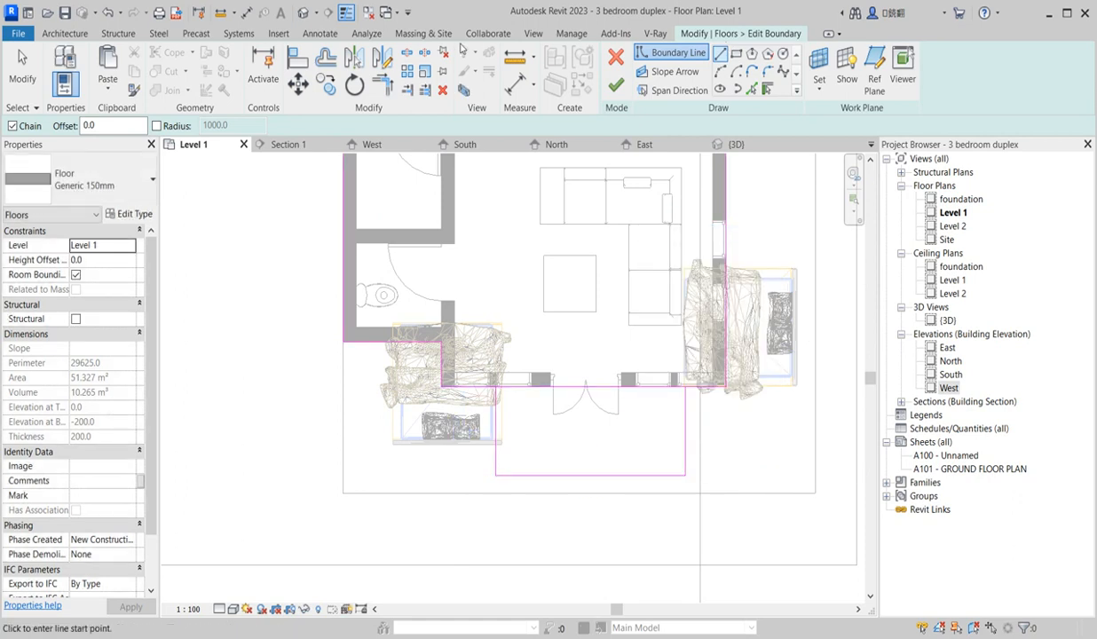
# Split the floor's south boundary at the entrance, trim both halves to the porch lines, and finish the boundary edit.
pyautogui.click(407, 54)
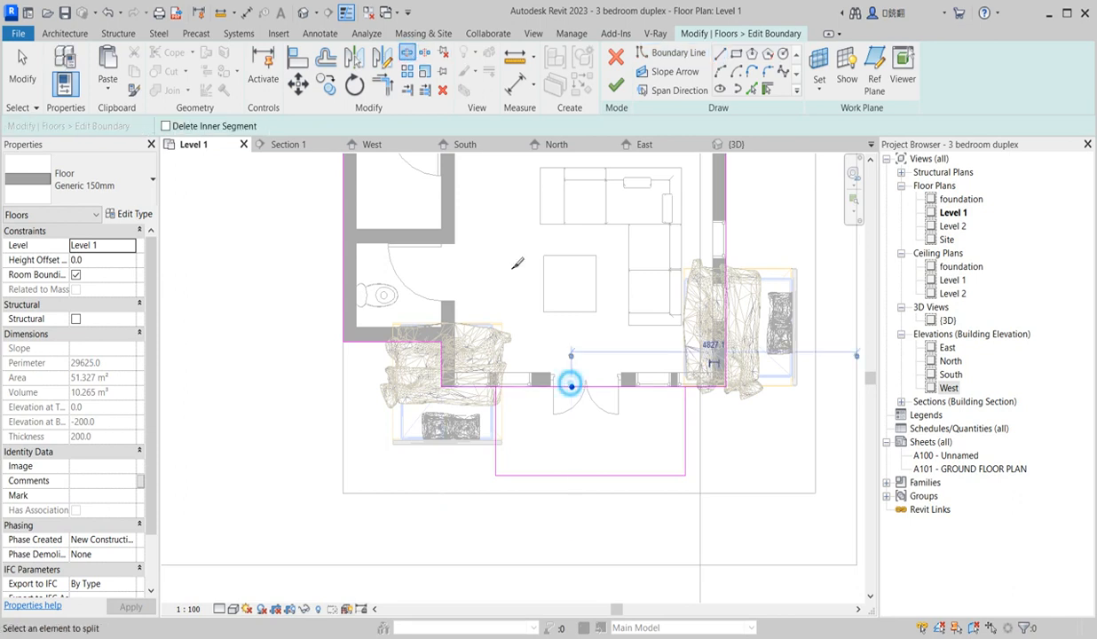
pyautogui.click(373, 86)
pyautogui.click(478, 386)
pyautogui.click(494, 408)
pyautogui.click(686, 403)
pyautogui.click(703, 387)
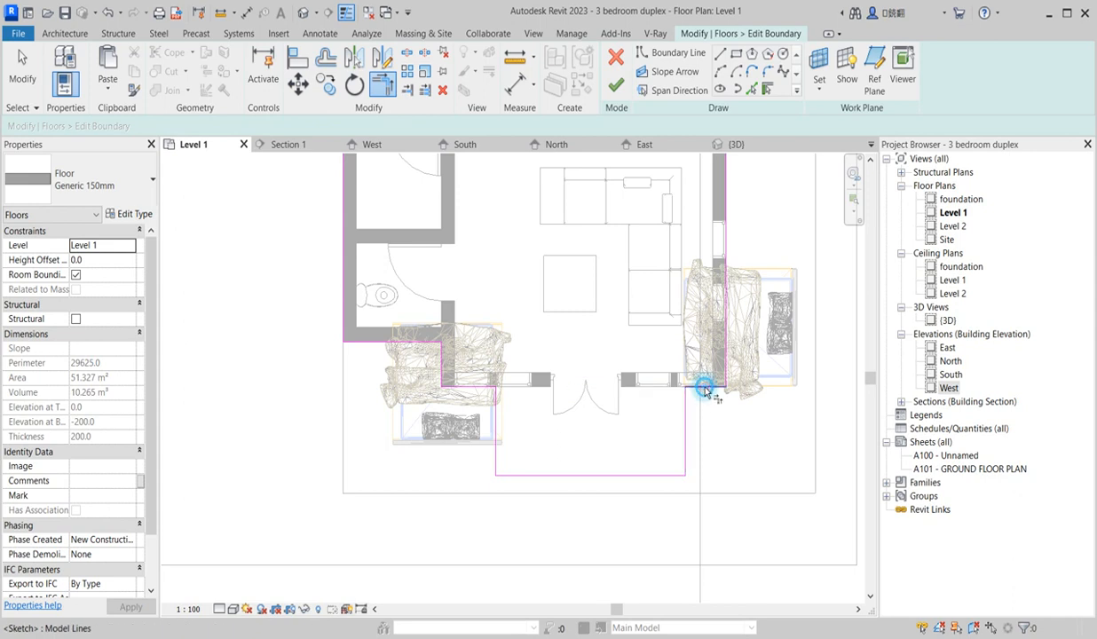
pyautogui.click(616, 84)
pyautogui.scroll(-5, 550, 515)
pyautogui.click(533, 506)
pyautogui.scroll(-2, 461, 519)
pyautogui.click(460, 516)
pyautogui.scroll(5, 461, 515)
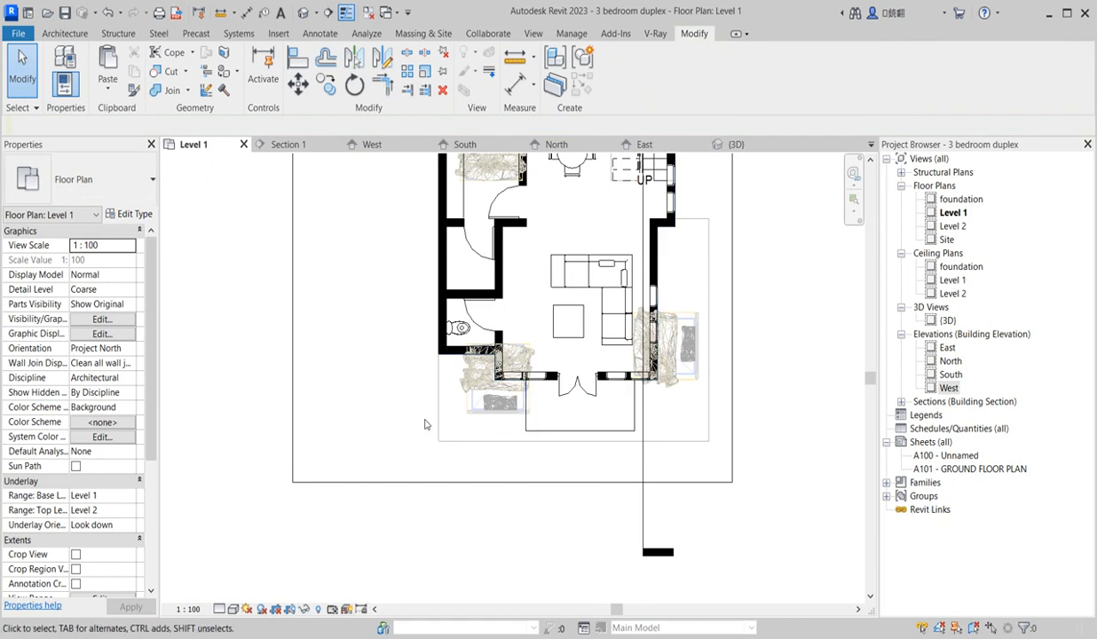
pyautogui.scroll(4, 497, 403)
pyautogui.scroll(-2, 511, 423)
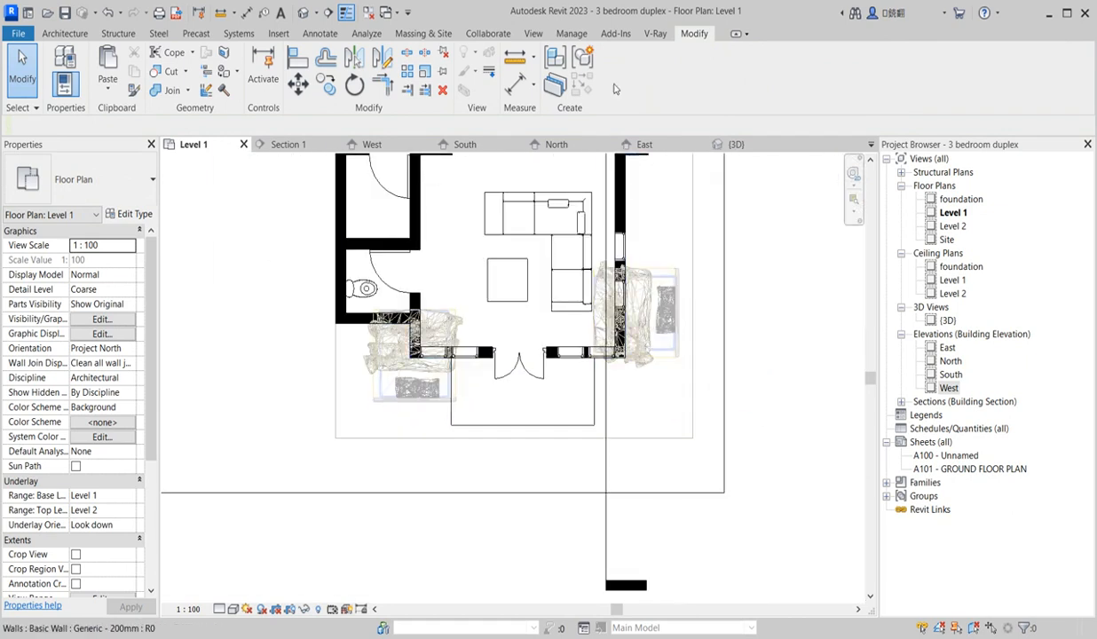
# Set the foundation plan's underlay base level to Level 1 and save the project.
pyautogui.doubleClick(960, 200)
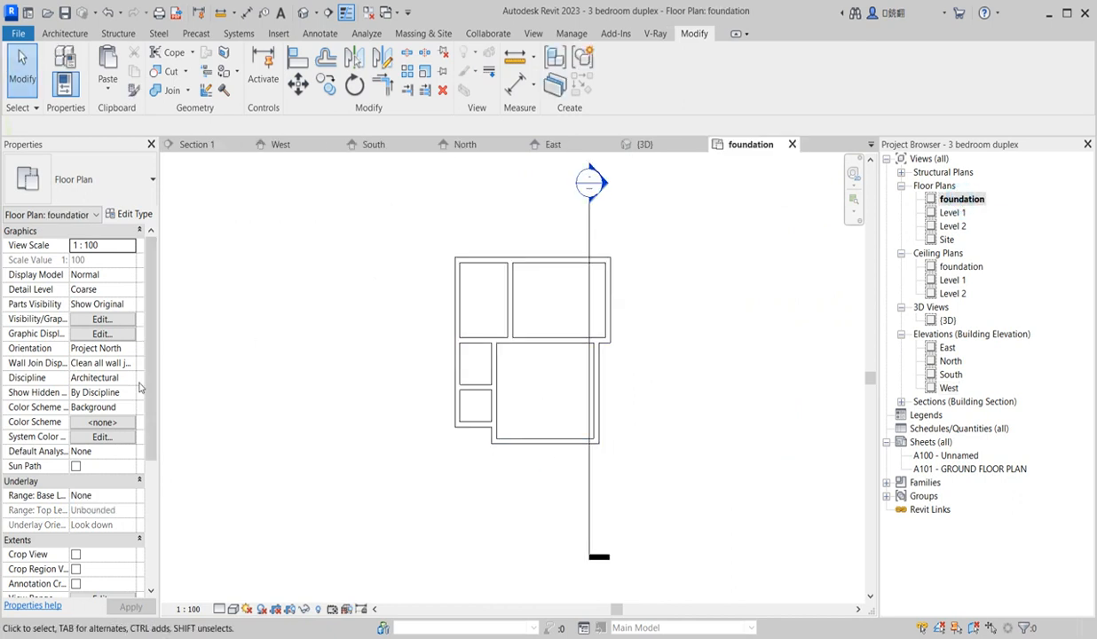
pyautogui.click(132, 497)
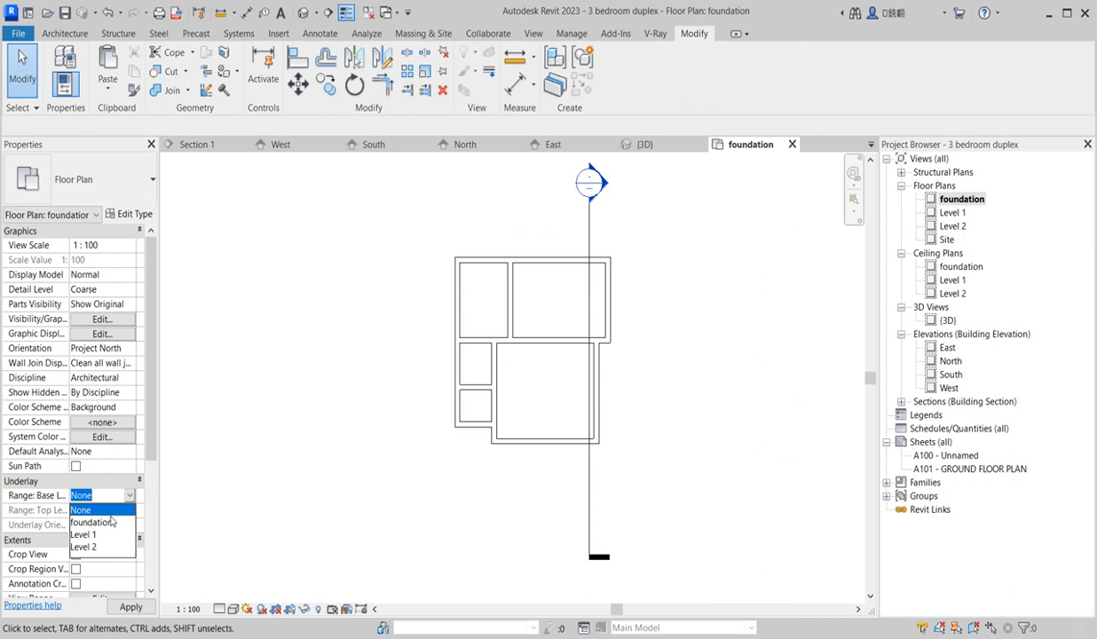
pyautogui.click(89, 535)
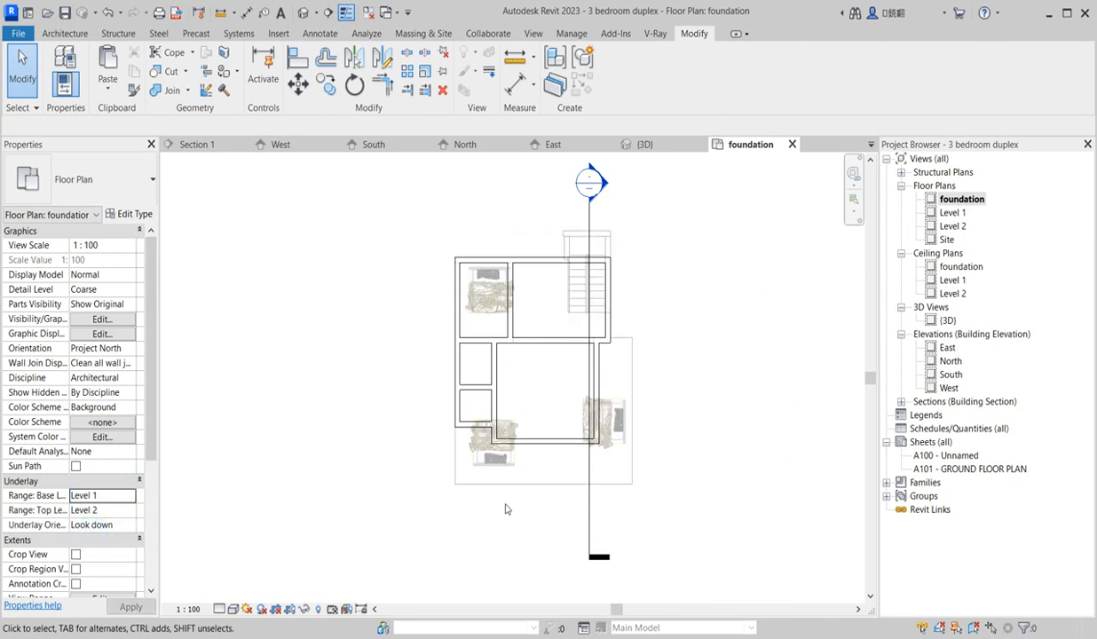
pyautogui.scroll(2, 510, 501)
pyautogui.scroll(-4, 577, 393)
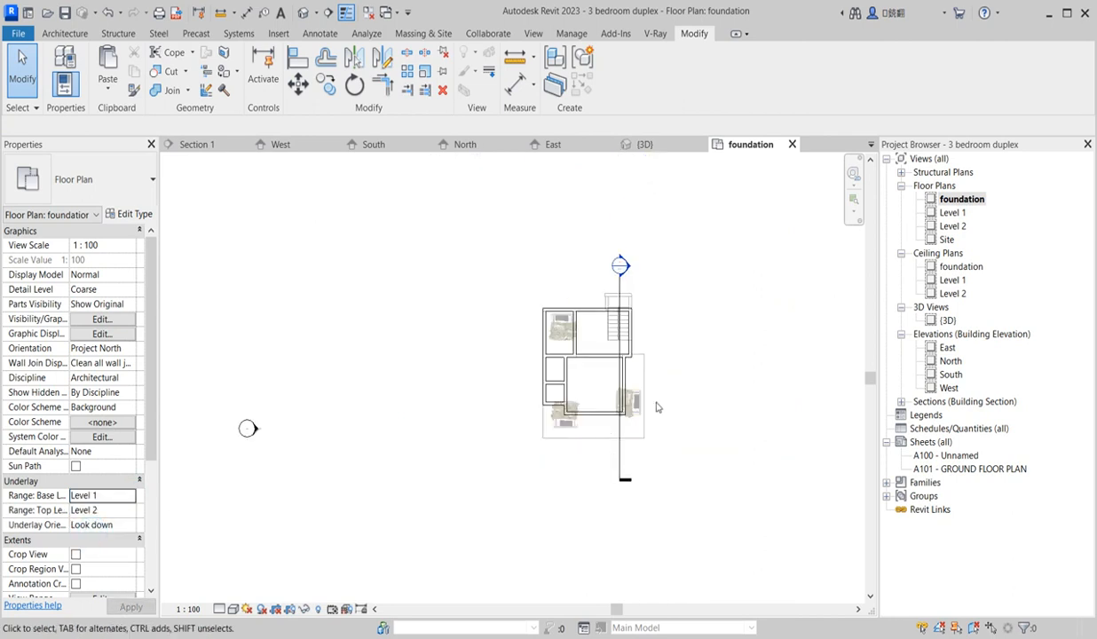
pyautogui.scroll(2, 632, 373)
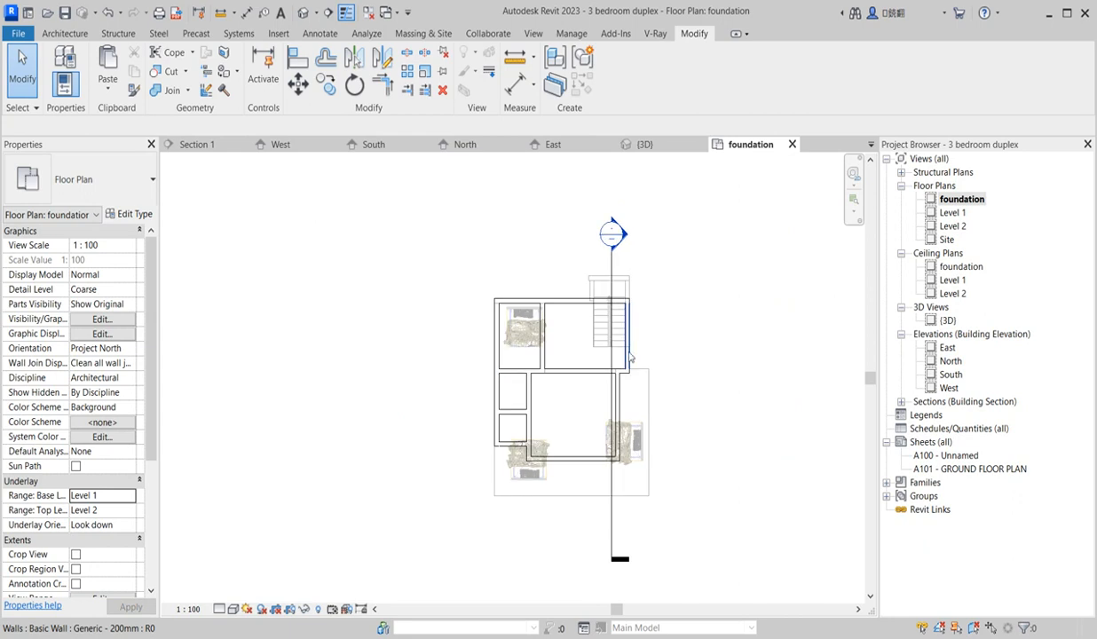
pyautogui.click(569, 370)
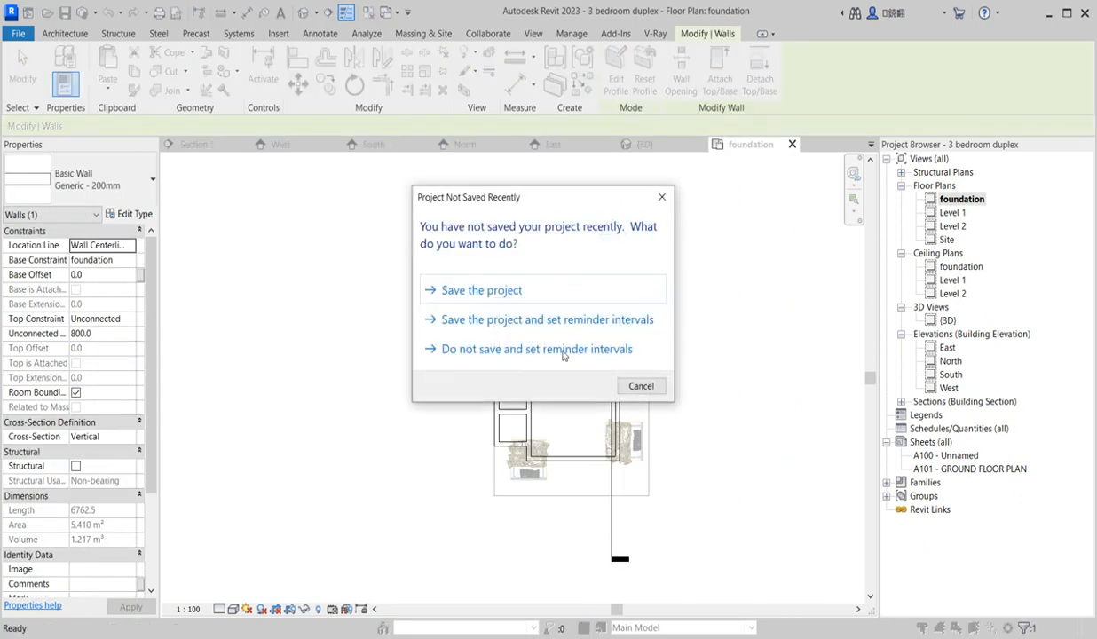
pyautogui.click(488, 291)
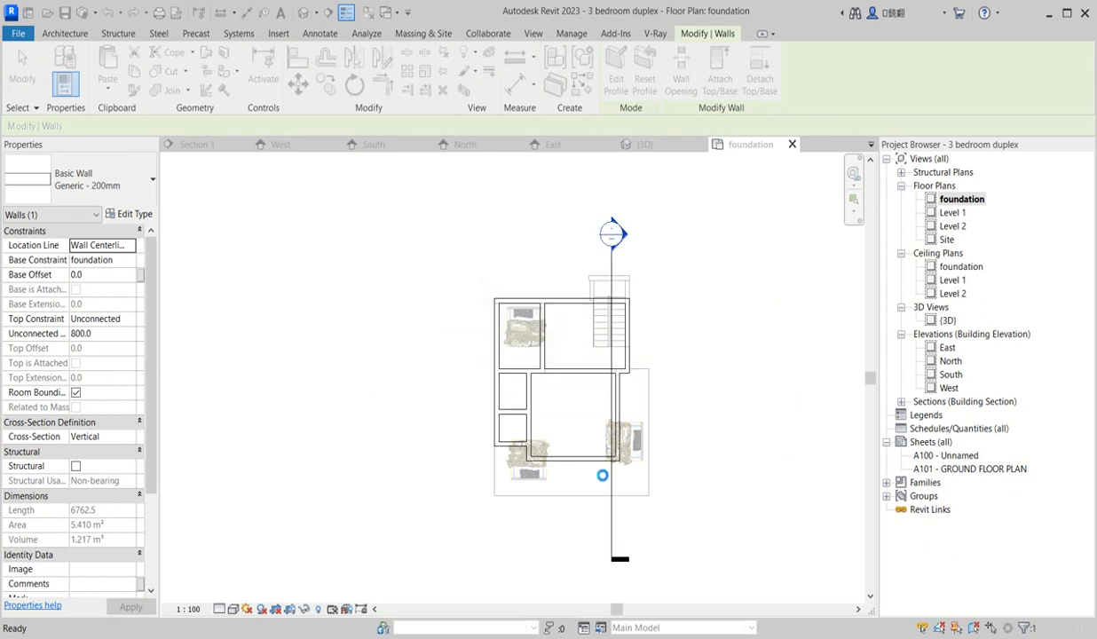
# Draw three Generic - 200mm foundation walls, 800 mm high, enclosing the porch area about 1100 mm out from the south wall.
pyautogui.press('w')
pyautogui.press('a')
pyautogui.click(593, 460)
pyautogui.click(592, 480)
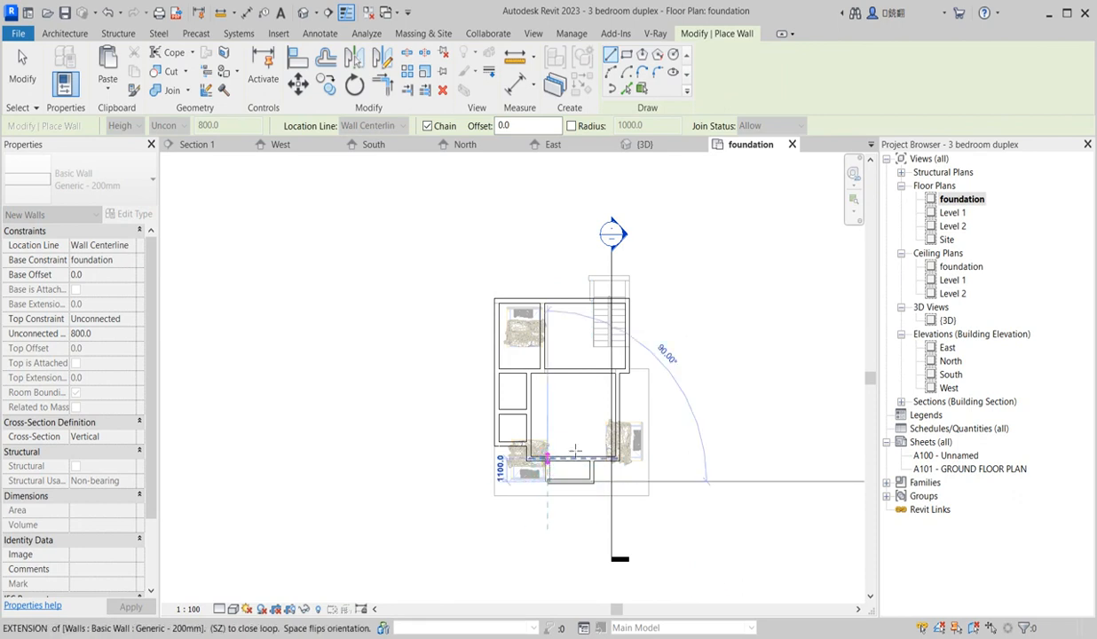
pyautogui.rightClick(577, 449)
pyautogui.click(596, 231)
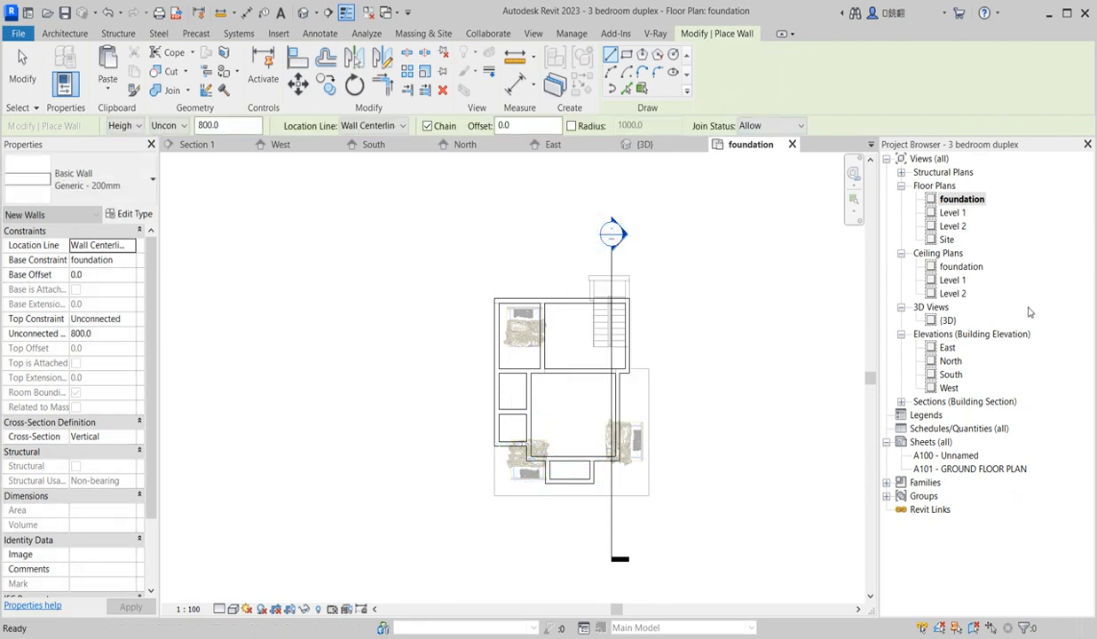
# In the 3D view, align the porch's west and south foundation walls with the matching edges of the porch slab.
pyautogui.doubleClick(947, 321)
pyautogui.scroll(5, 493, 194)
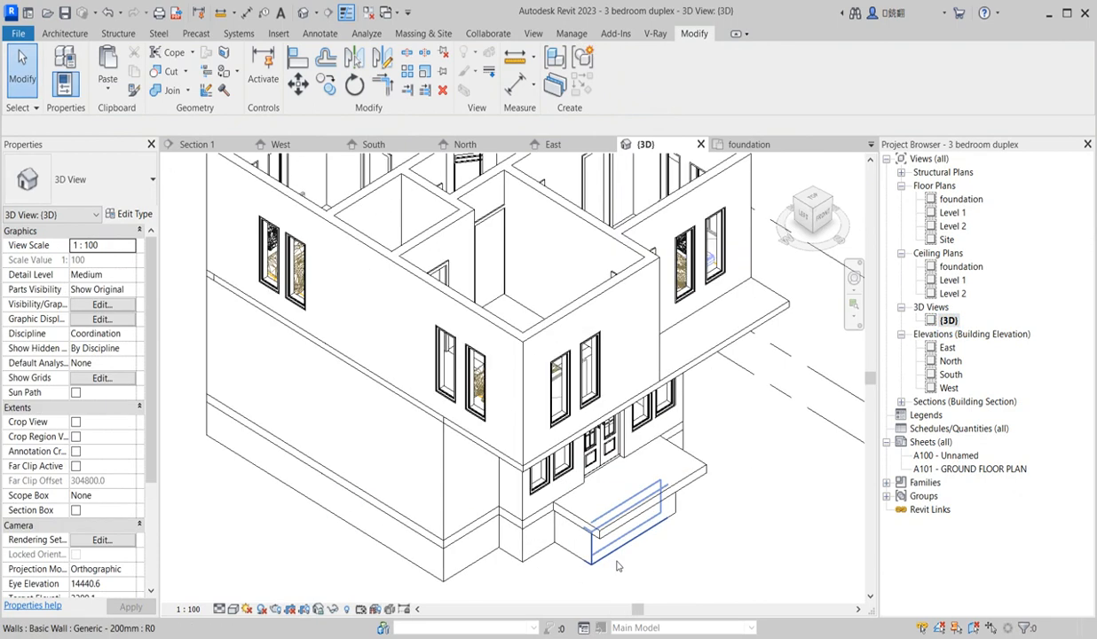
pyautogui.click(297, 57)
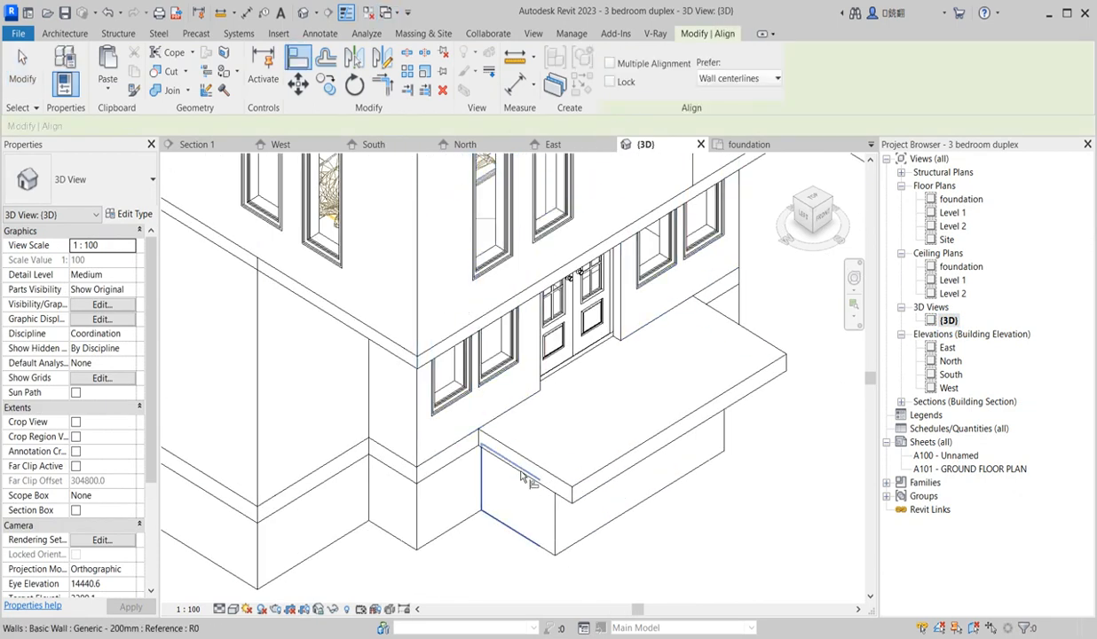
pyautogui.click(521, 467)
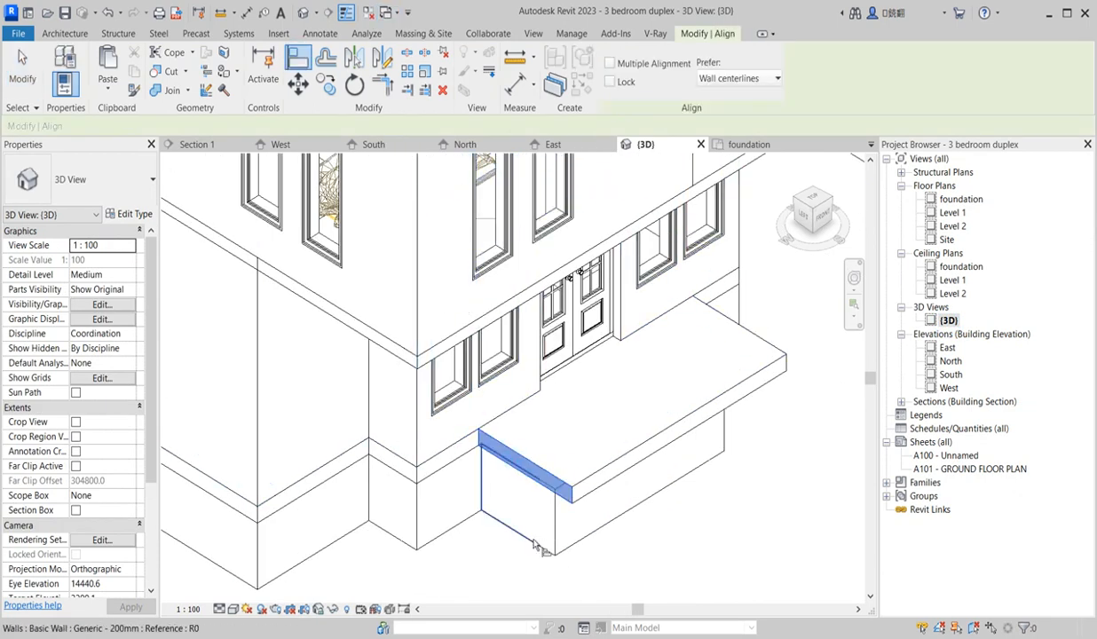
pyautogui.click(535, 544)
pyautogui.click(621, 461)
pyautogui.click(643, 509)
pyautogui.scroll(-2, 518, 559)
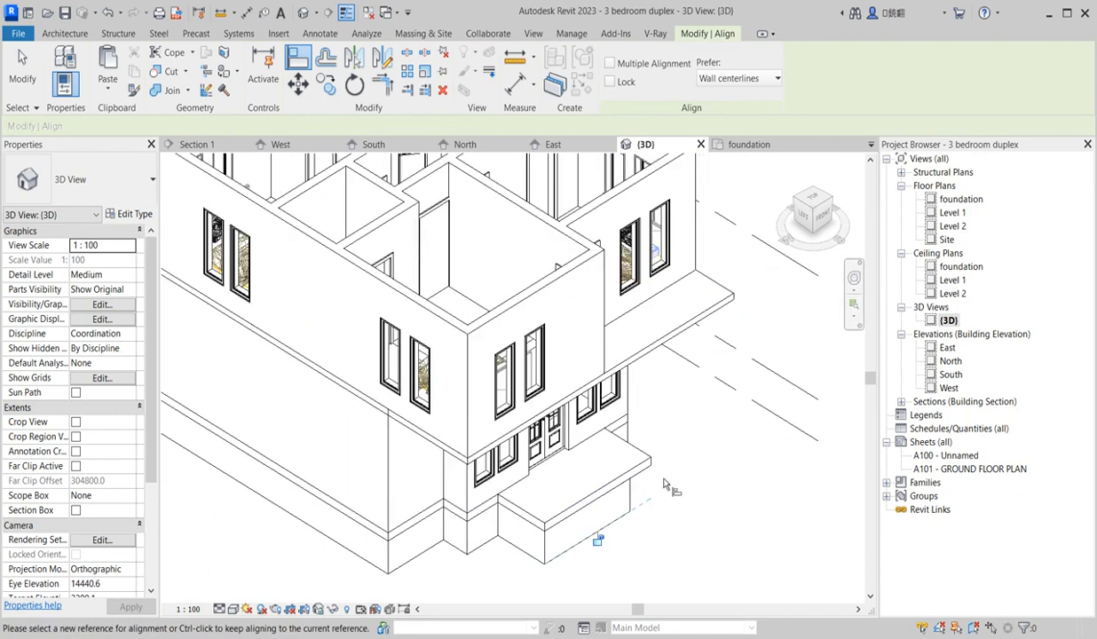
# Align the porch's east foundation wall with the east edge of the porch slab and end the Align command.
pyautogui.click(831, 200)
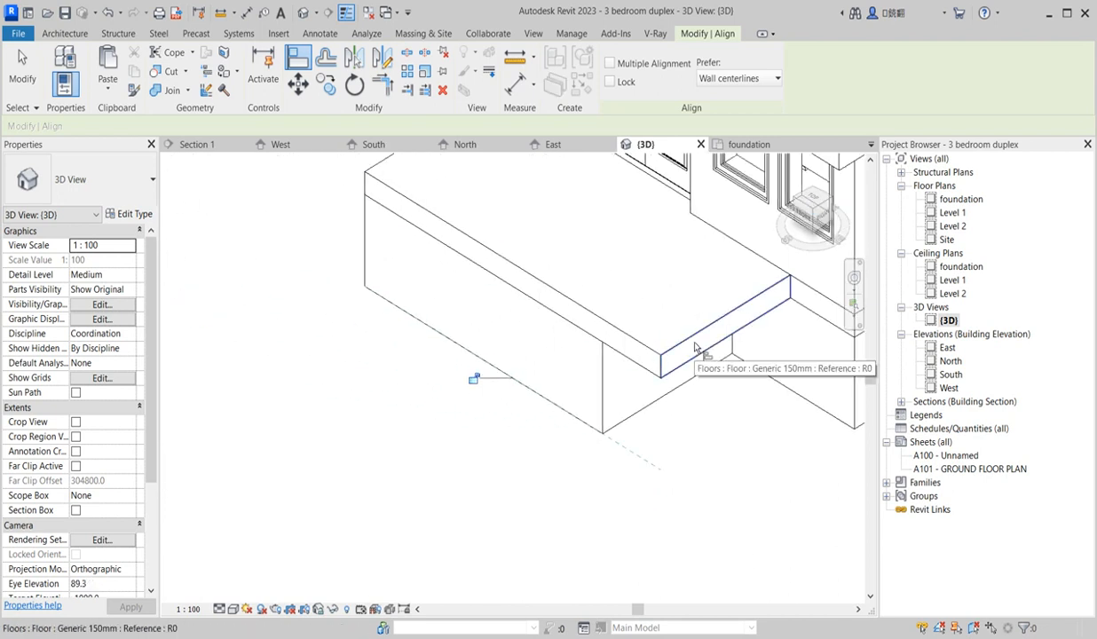
pyautogui.scroll(-6, 664, 401)
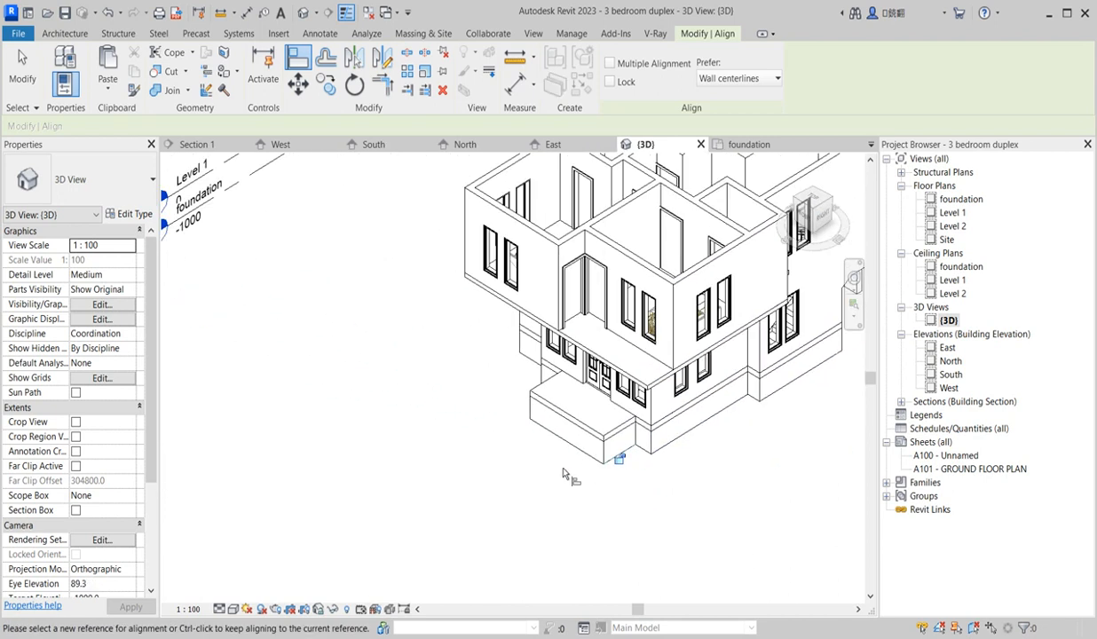
pyautogui.rightClick(505, 210)
pyautogui.click(526, 216)
pyautogui.rightClick(462, 353)
pyautogui.click(501, 358)
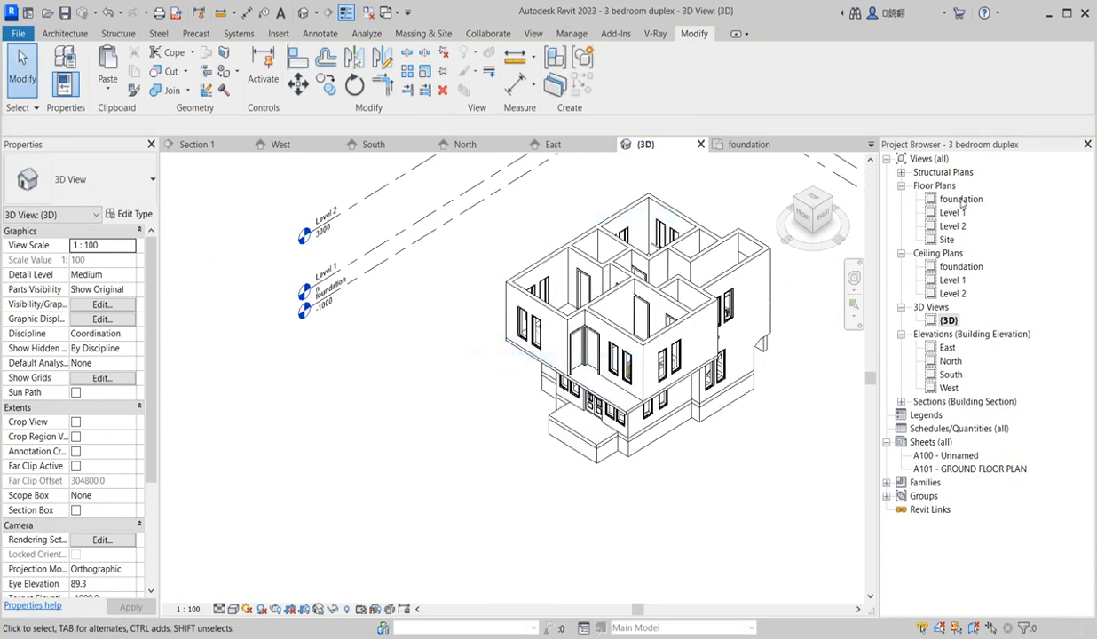
# Create and name a new in-place model in the Casework category from the South elevation.
pyautogui.scroll(5, 531, 376)
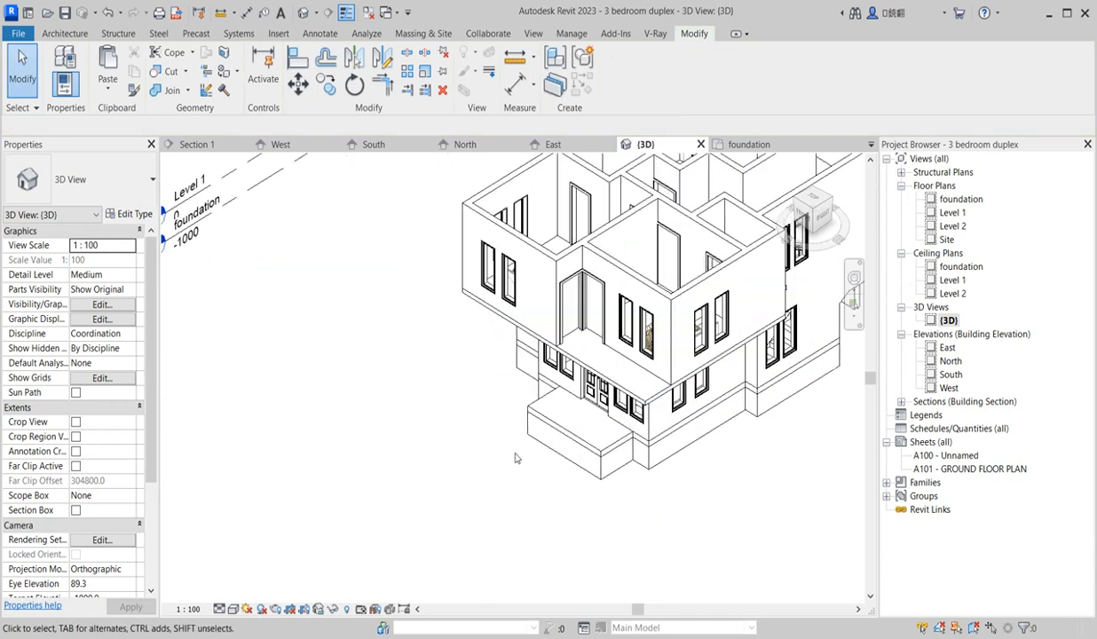
pyautogui.scroll(-3, 531, 376)
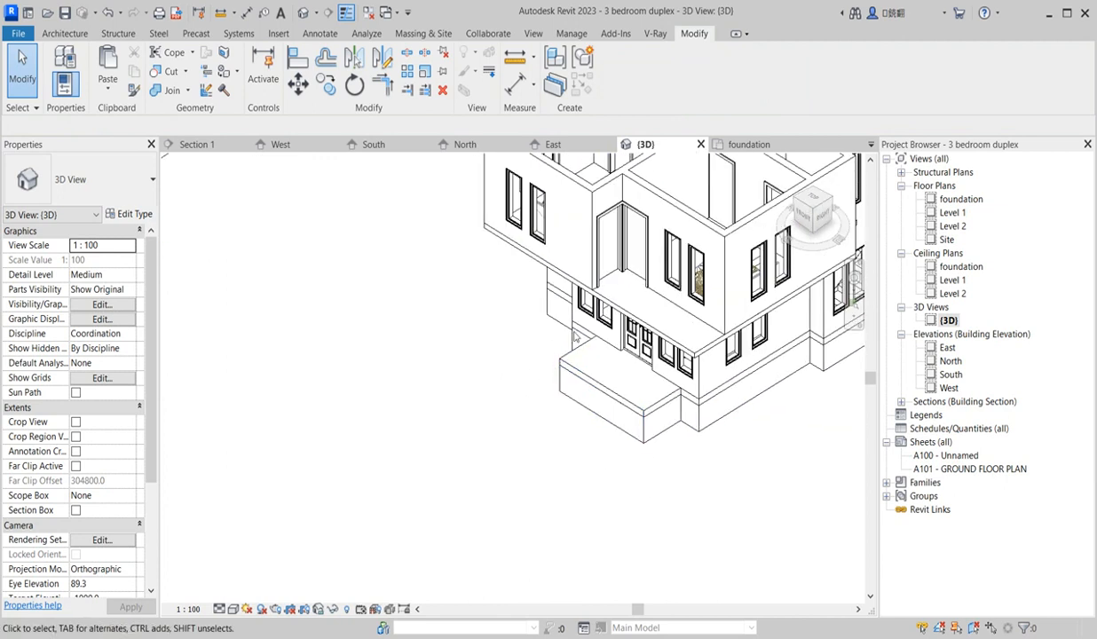
pyautogui.doubleClick(951, 375)
pyautogui.scroll(4, 661, 482)
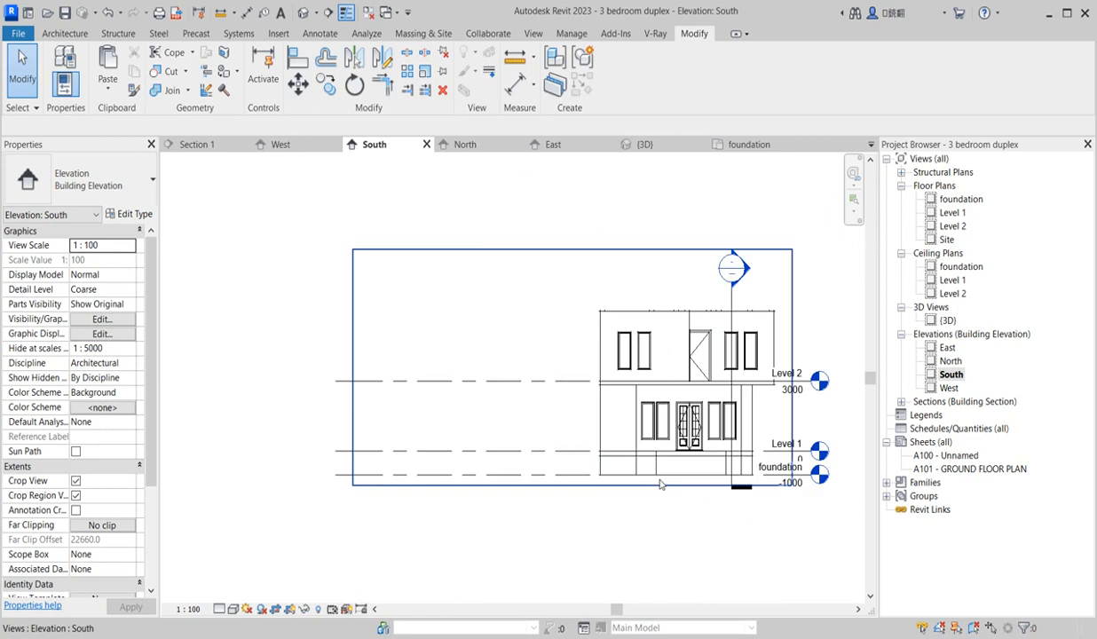
pyautogui.scroll(-3, 572, 454)
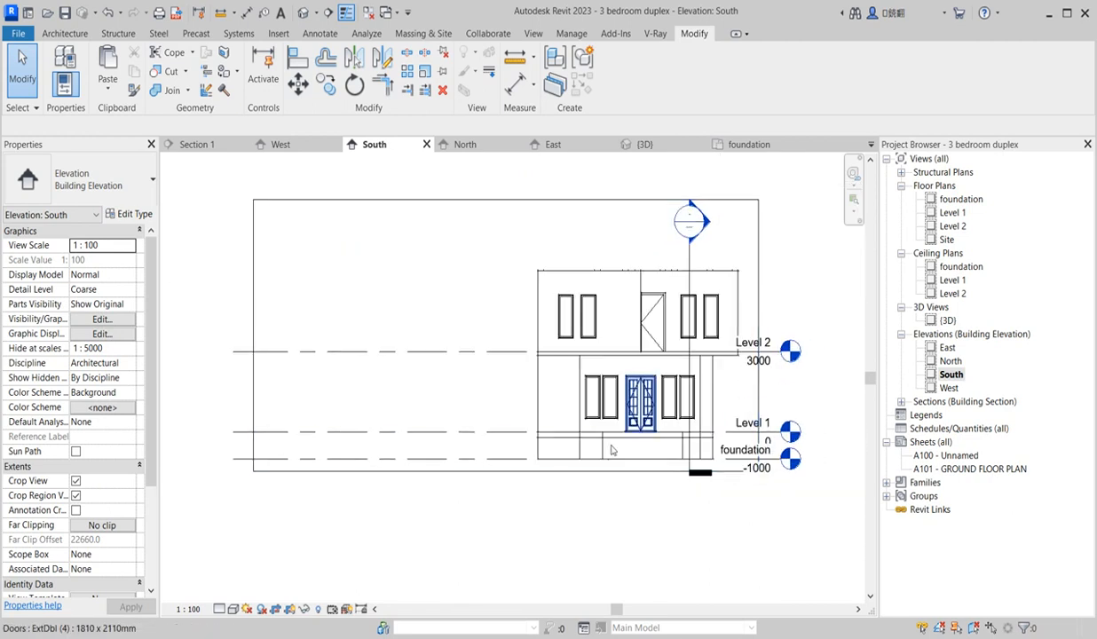
pyautogui.scroll(2, 601, 461)
pyautogui.click(58, 33)
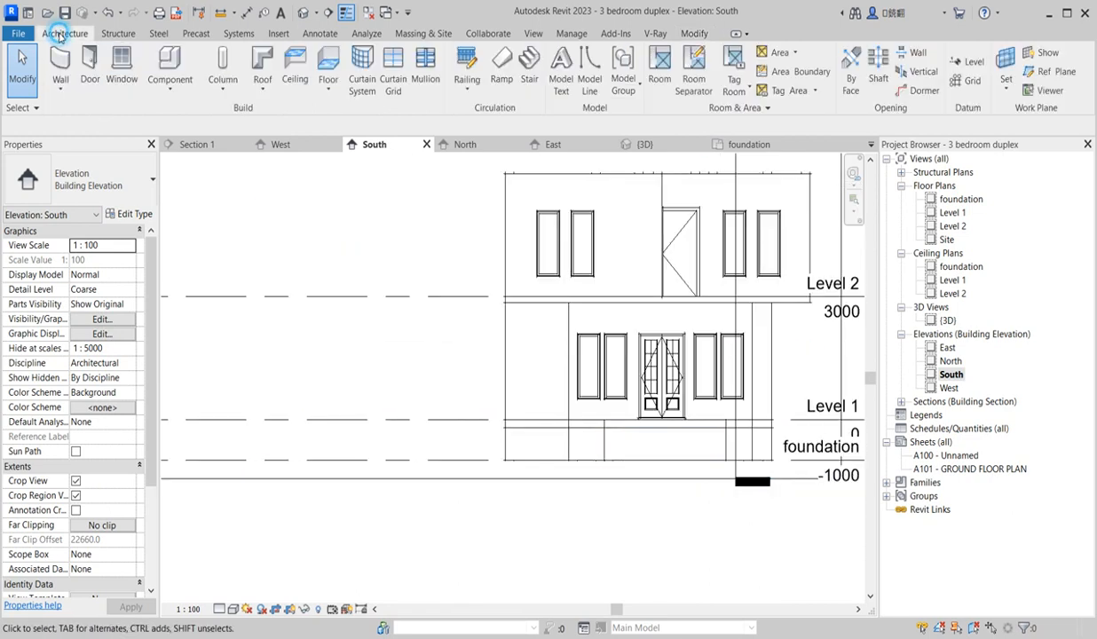
pyautogui.click(182, 87)
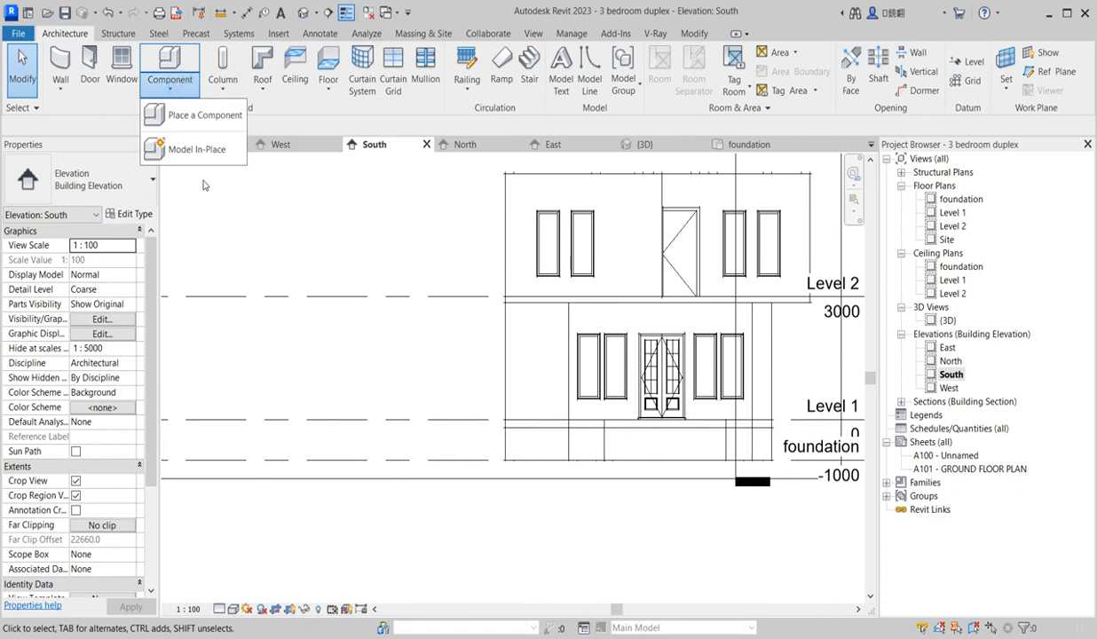
pyautogui.click(193, 149)
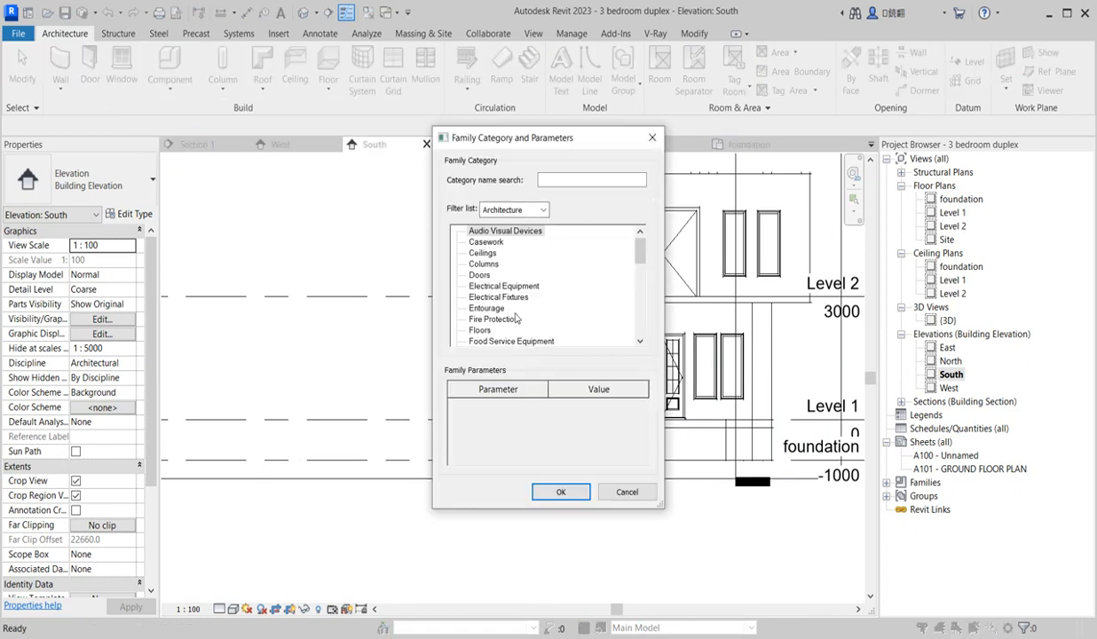
pyautogui.click(561, 492)
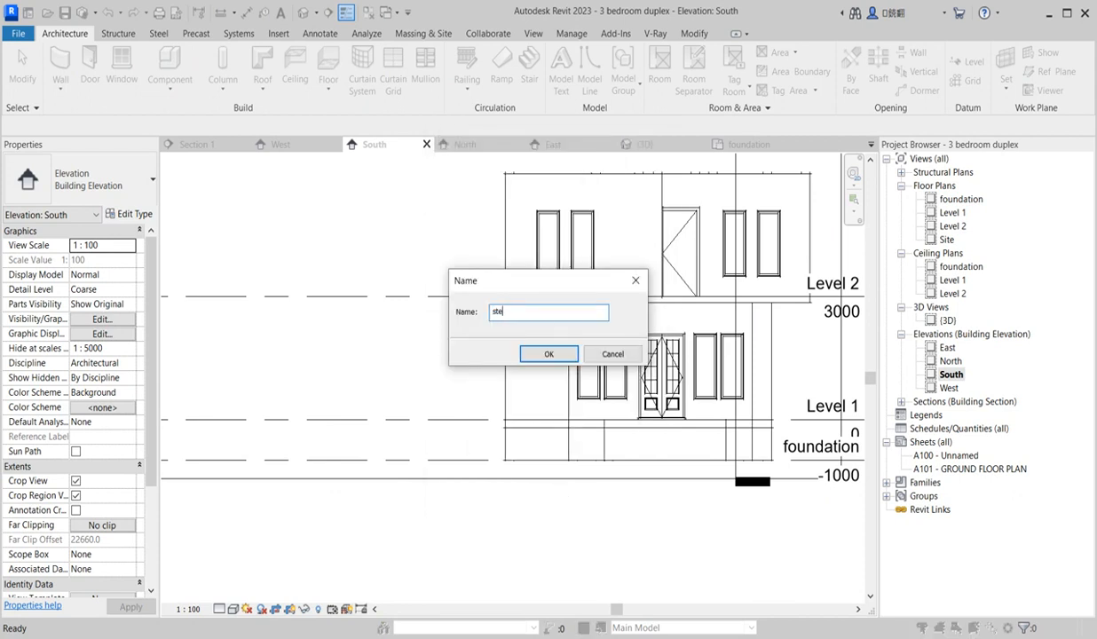
pyautogui.click(568, 355)
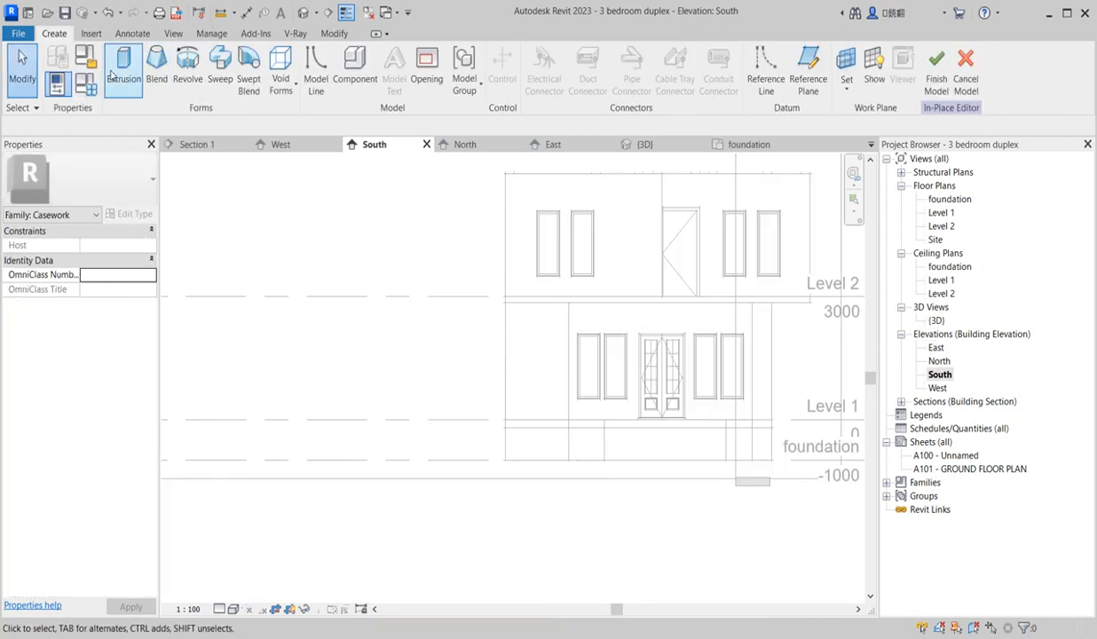
# Start an extrusion on the porch's front wall face and sketch its 800 mm west edge and an 1800 mm baseline running west.
pyautogui.click(609, 401)
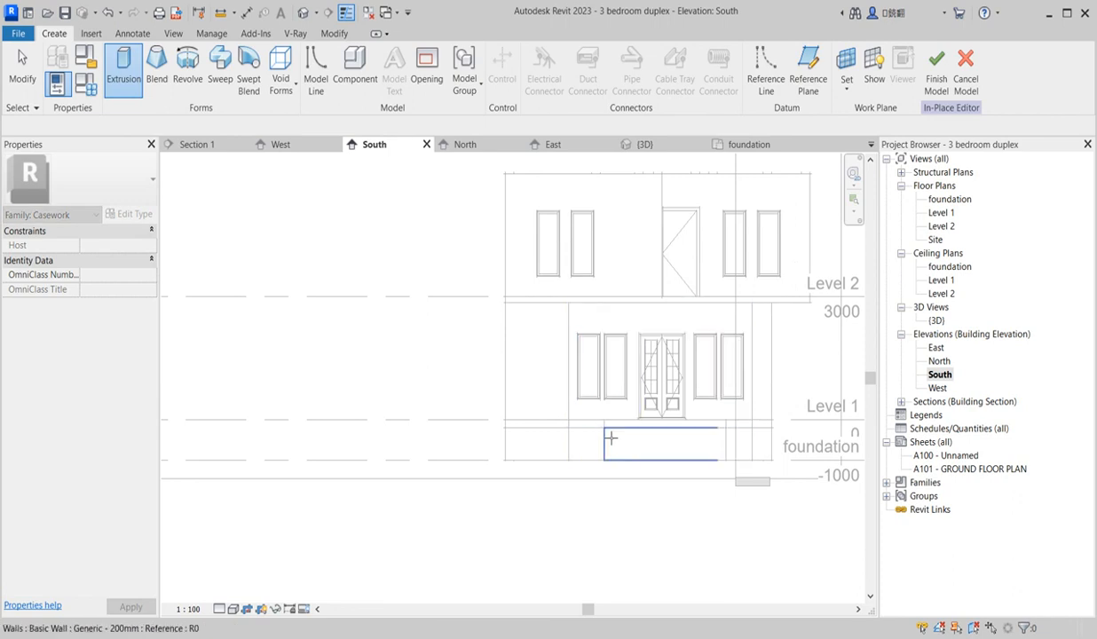
pyautogui.click(610, 437)
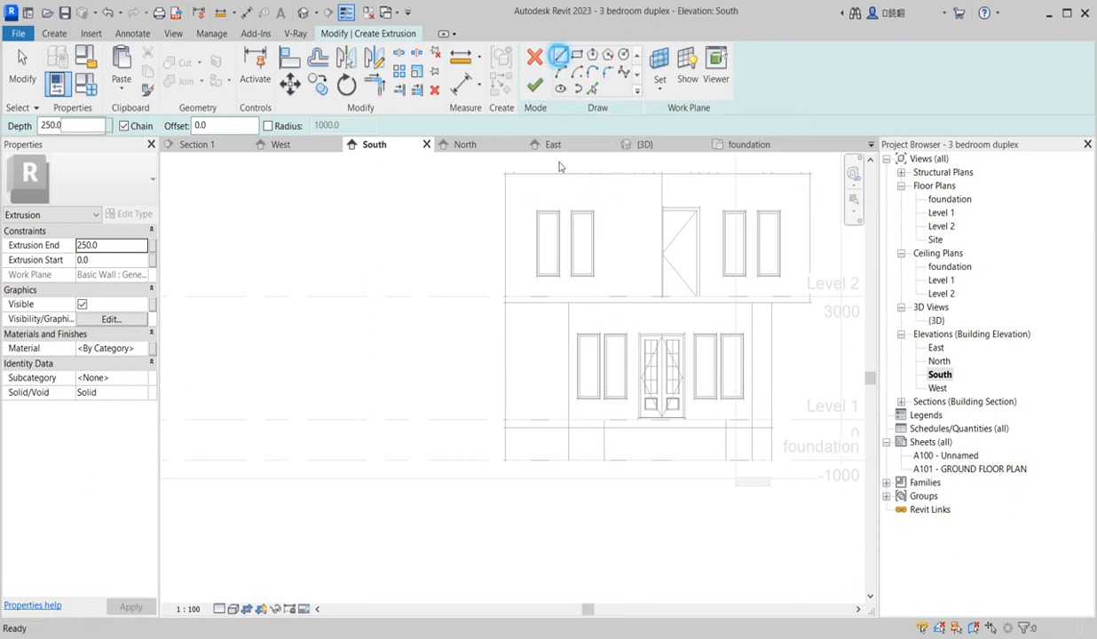
pyautogui.click(602, 426)
pyautogui.scroll(3, 605, 460)
pyautogui.click(604, 462)
pyautogui.click(484, 462)
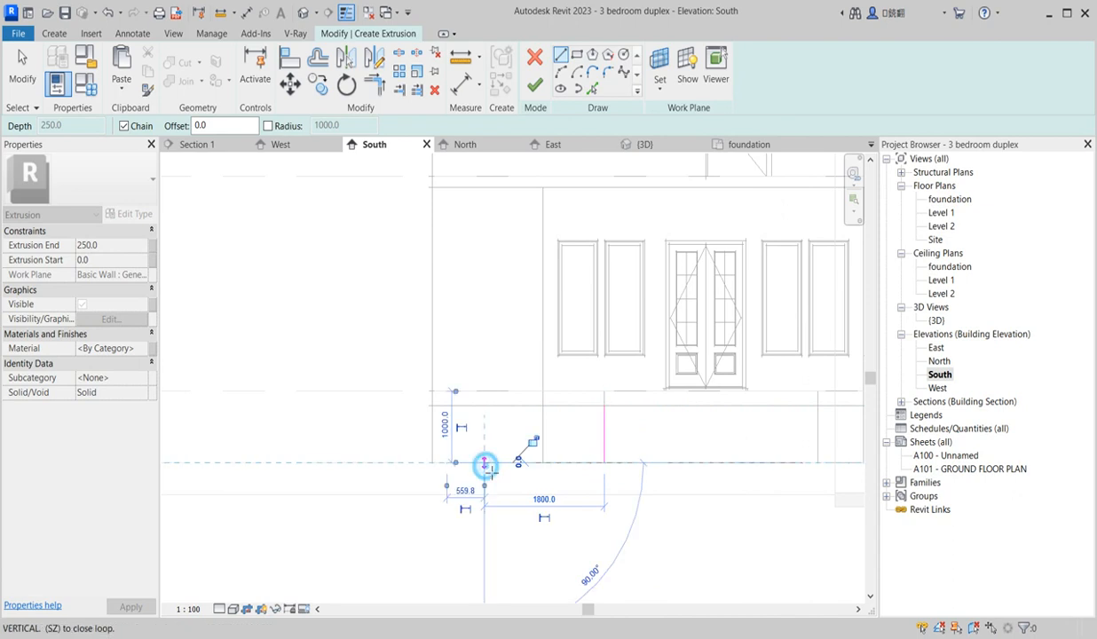
pyautogui.press('Escape')
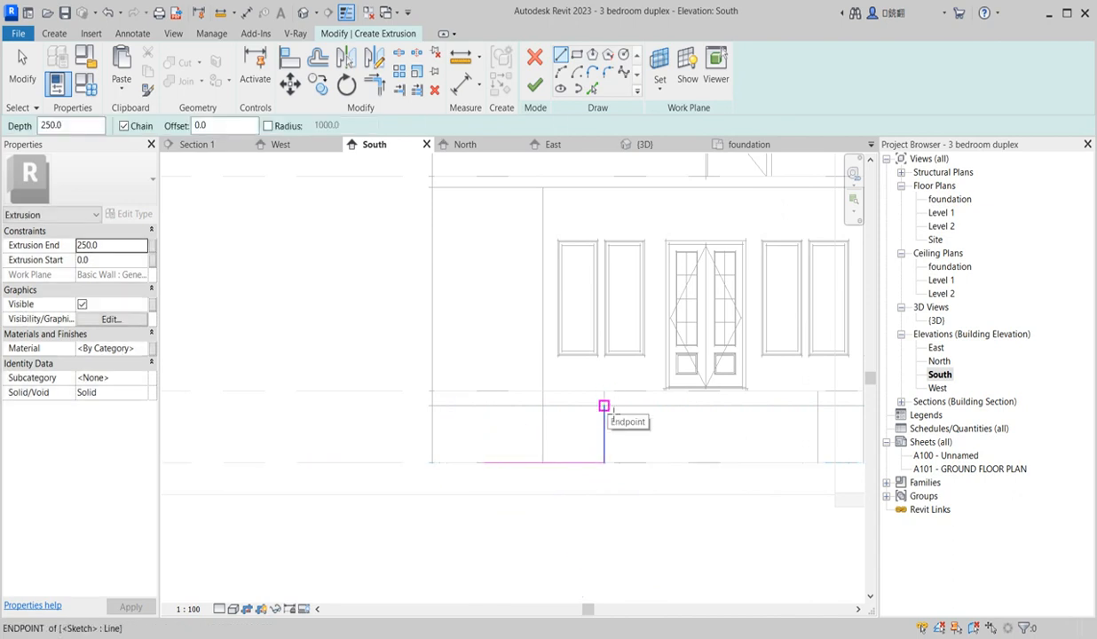
# Sketch the top tread 300 mm west, a riser about 180 mm down and a second 300 mm tread, and end the line.
pyautogui.click(604, 406)
pyautogui.scroll(2, 593, 404)
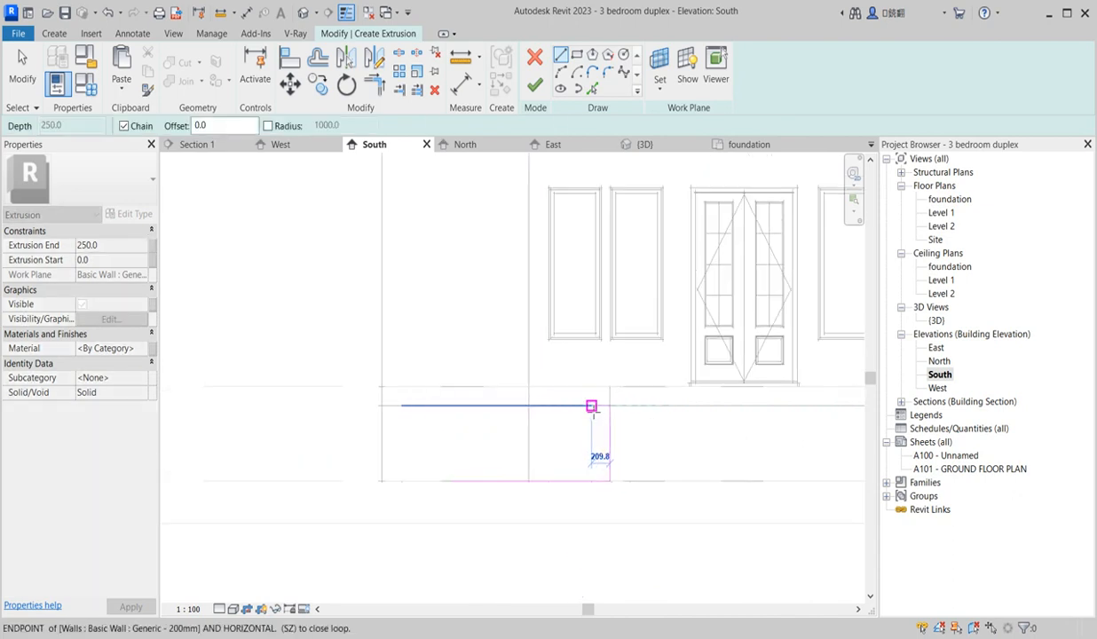
pyautogui.click(582, 406)
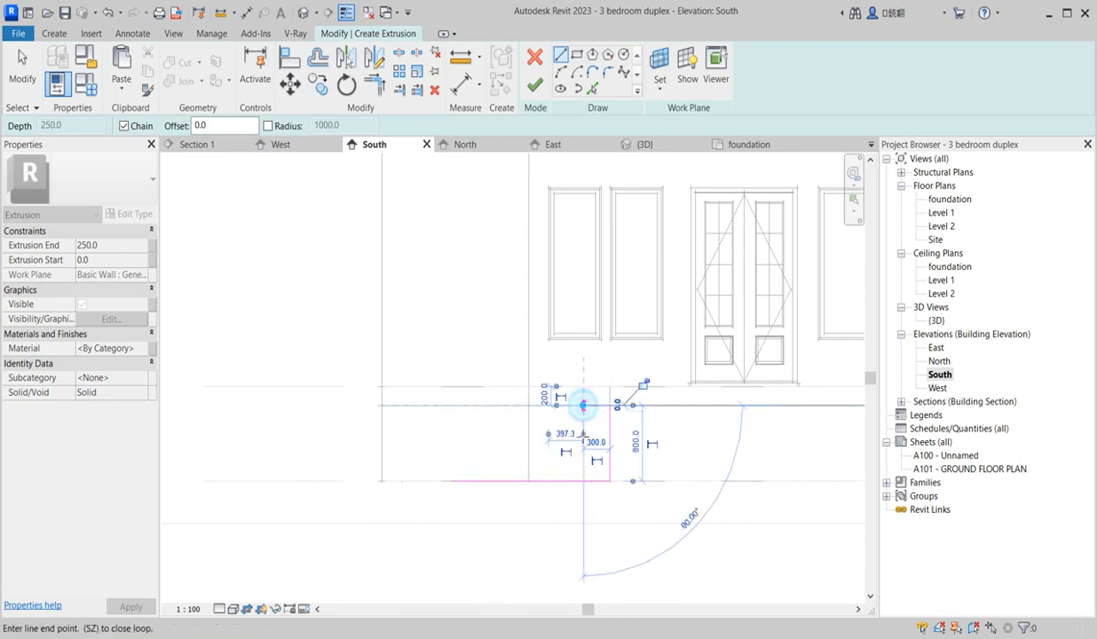
pyautogui.scroll(3, 590, 425)
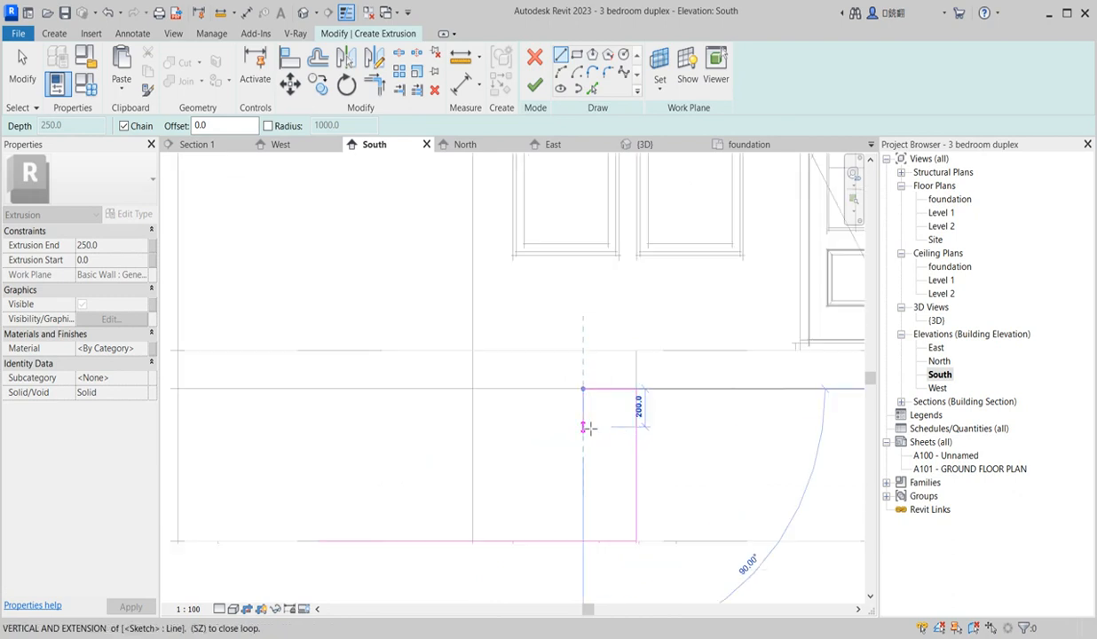
pyautogui.click(583, 423)
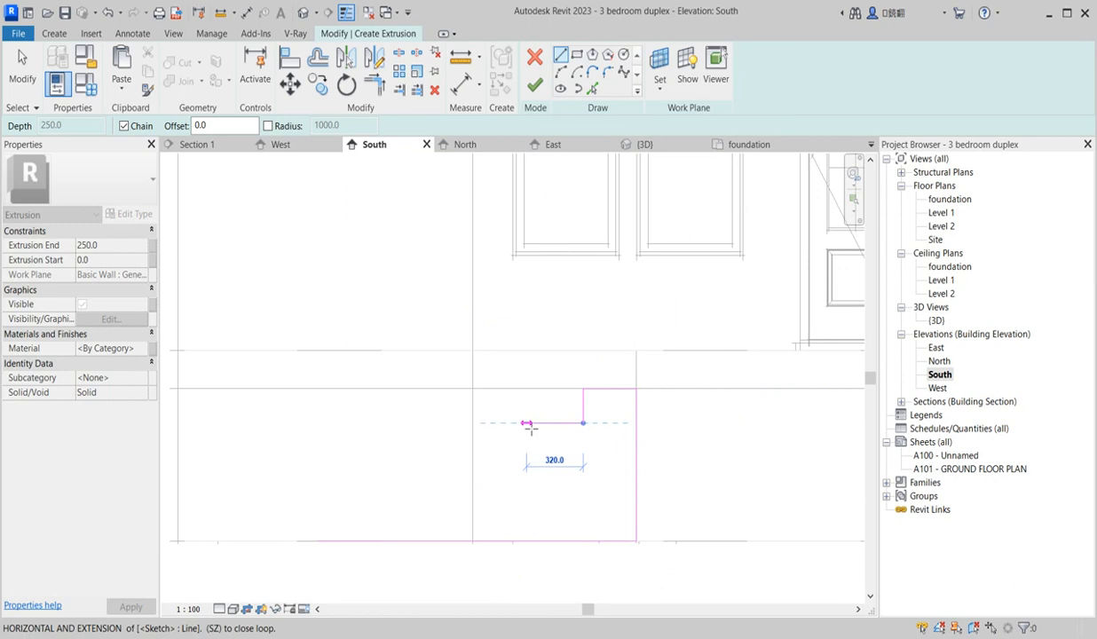
pyautogui.write('30')
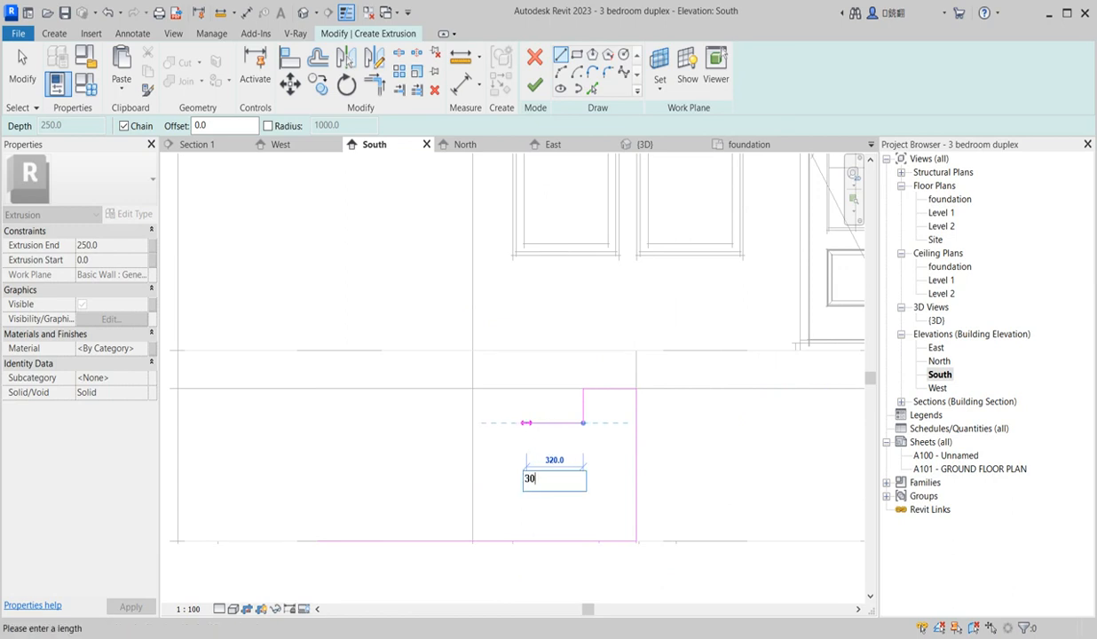
pyautogui.write('0')
pyautogui.press('Return')
pyautogui.press('Escape')
pyautogui.press('Escape')
# Try to move the riser and lower tread so that they start at the lower tread's outer end.
pyautogui.moveTo(488, 368); pyautogui.dragTo(619, 454)
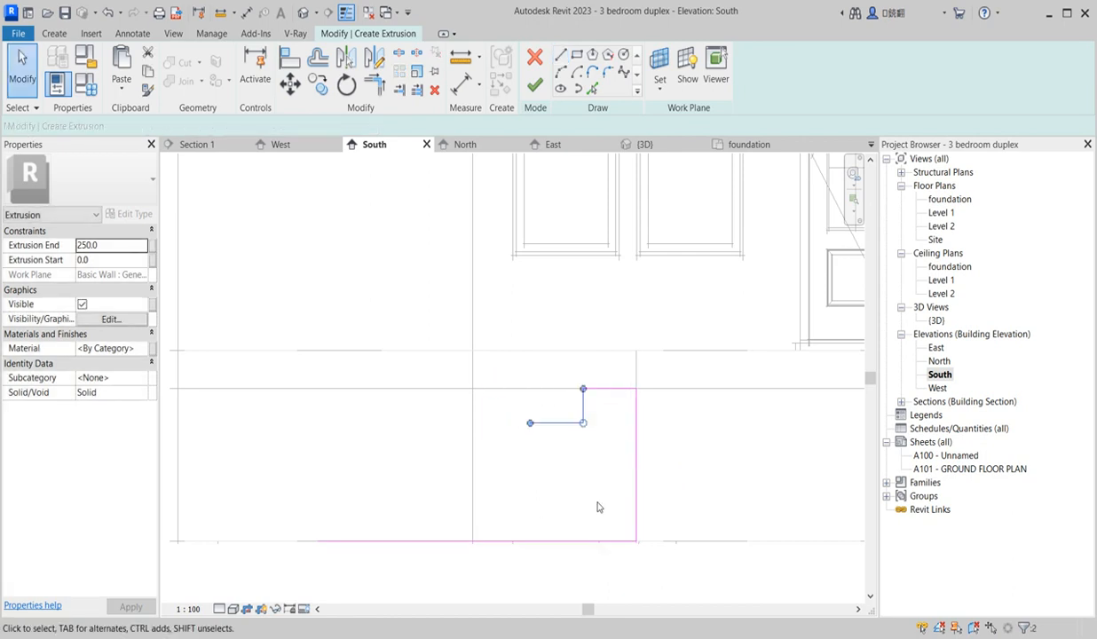
pyautogui.click(290, 83)
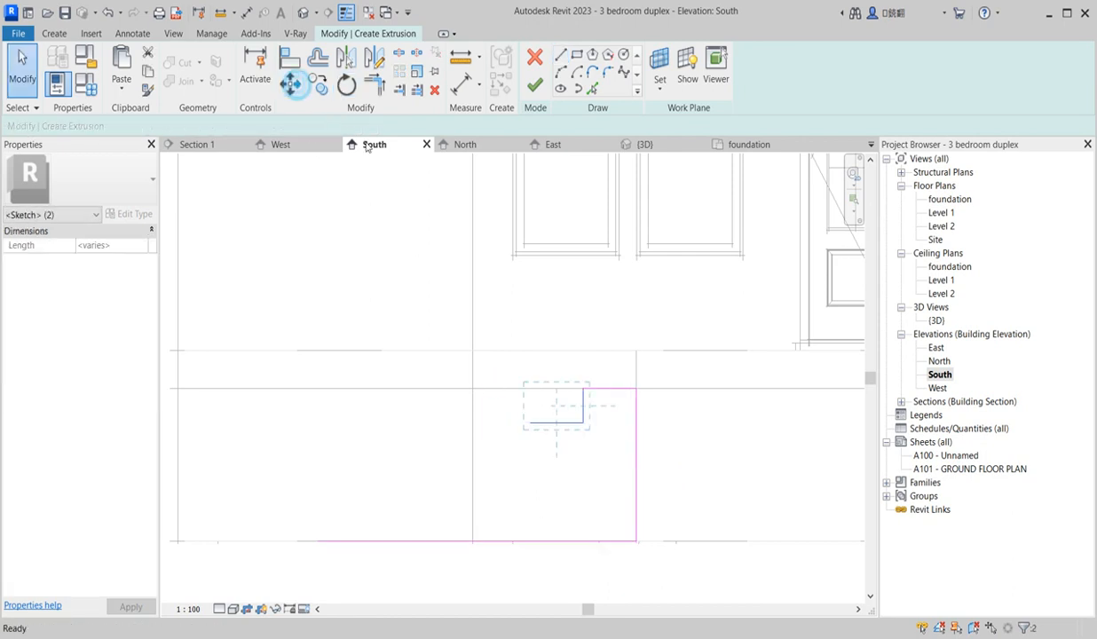
pyautogui.click(584, 389)
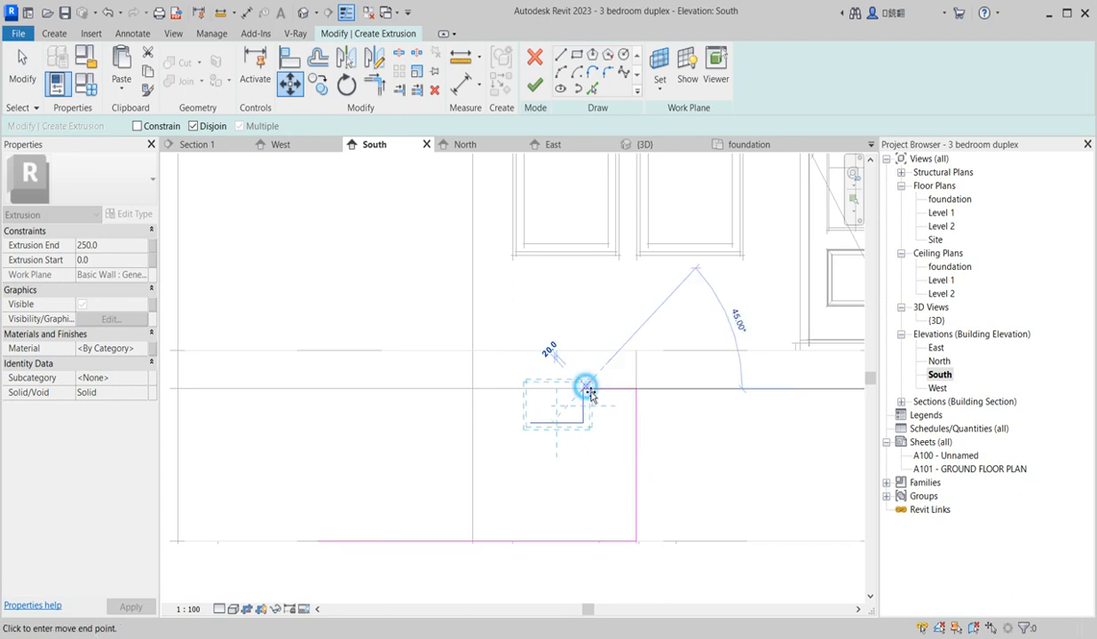
pyautogui.click(530, 424)
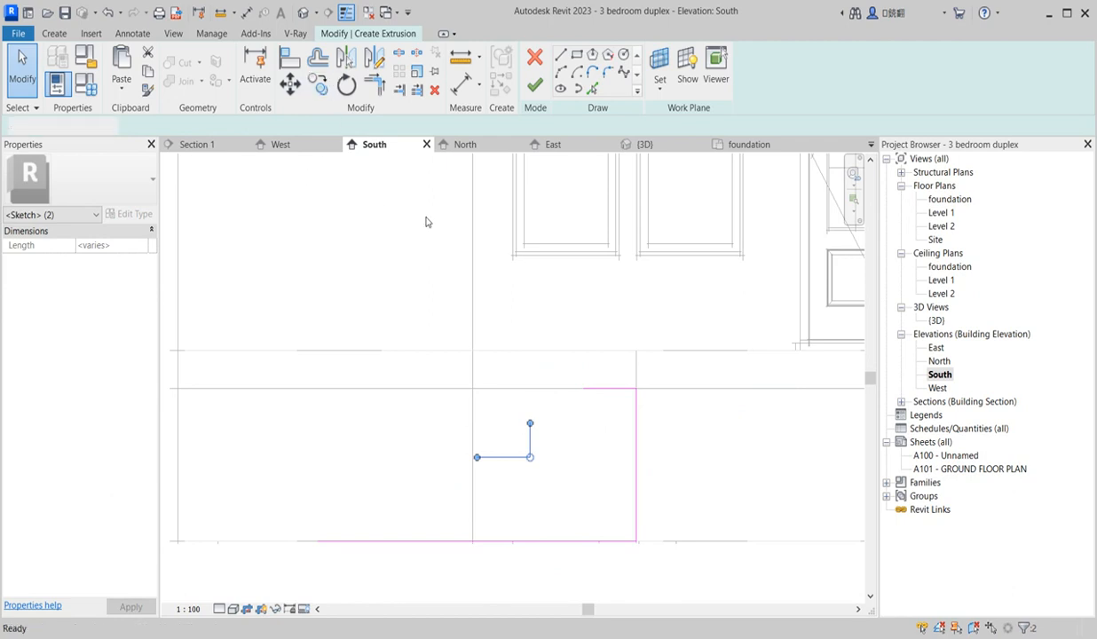
pyautogui.click(455, 313)
pyautogui.moveTo(443, 329); pyautogui.dragTo(653, 465)
pyautogui.press('m')
pyautogui.press('v')
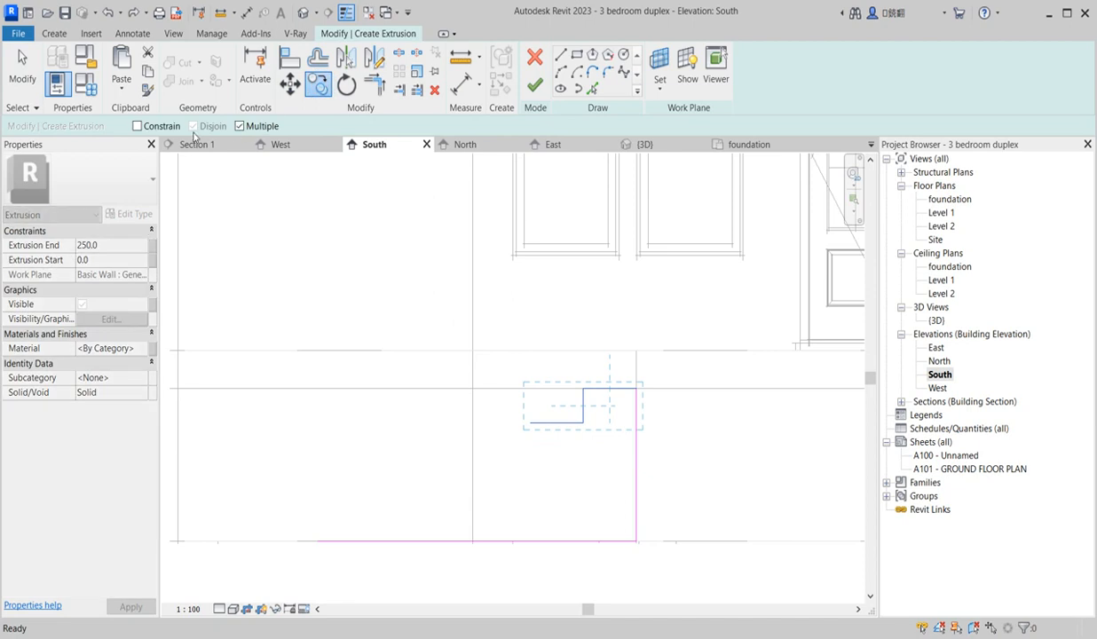
pyautogui.click(636, 388)
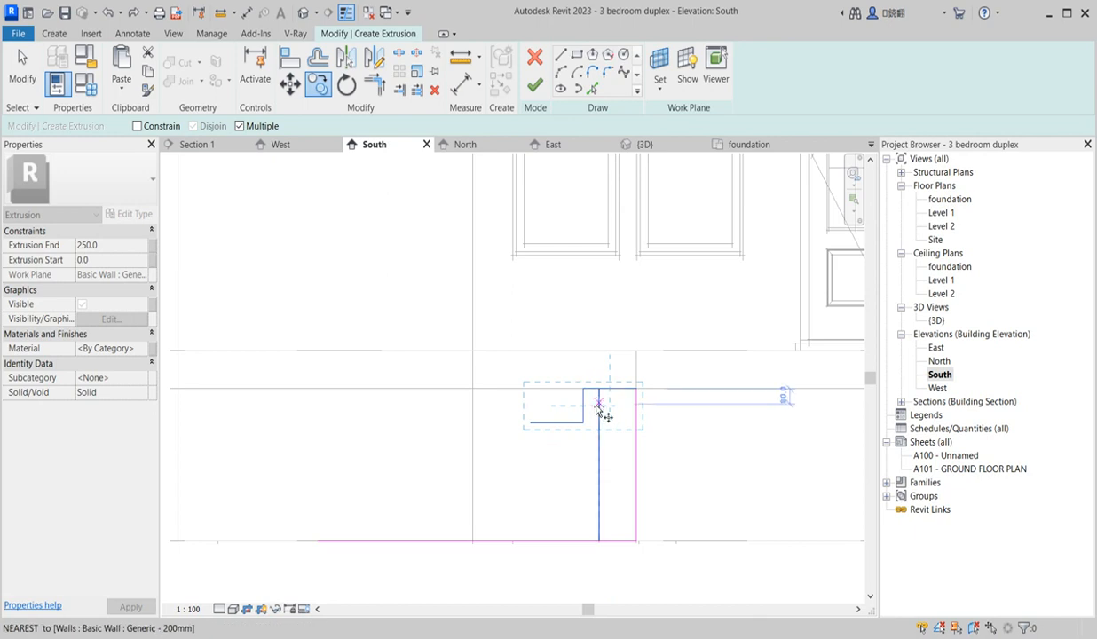
pyautogui.click(599, 410)
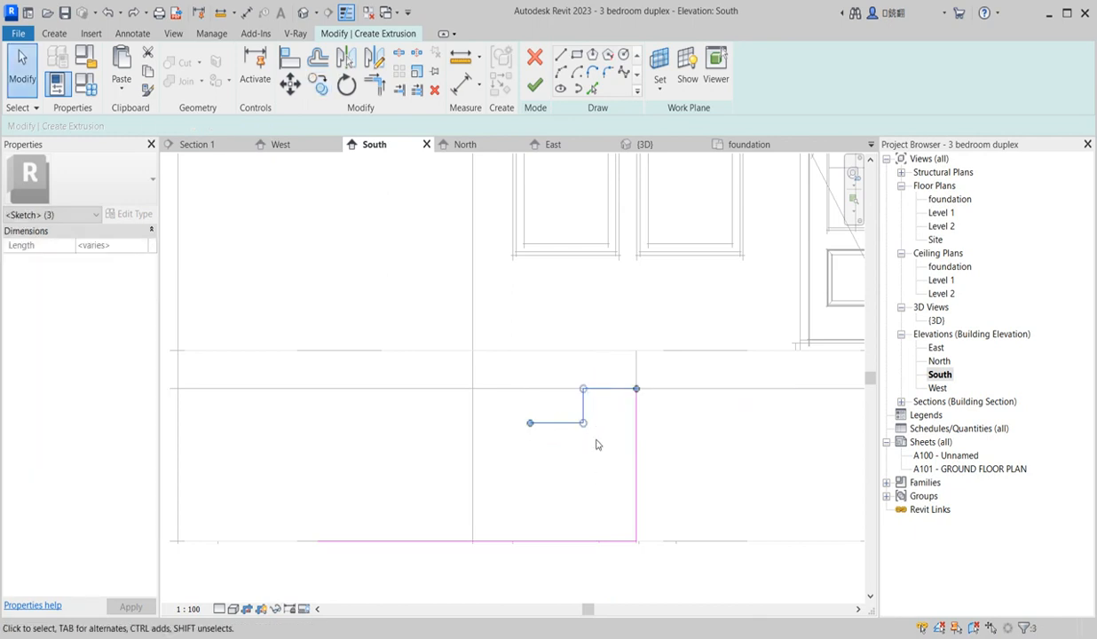
# Copy the riser and lower tread three times in succession, placing each copy at the previous tread's outer end down towards the baseline.
pyautogui.click(604, 451)
pyautogui.moveTo(604, 449); pyautogui.dragTo(557, 405)
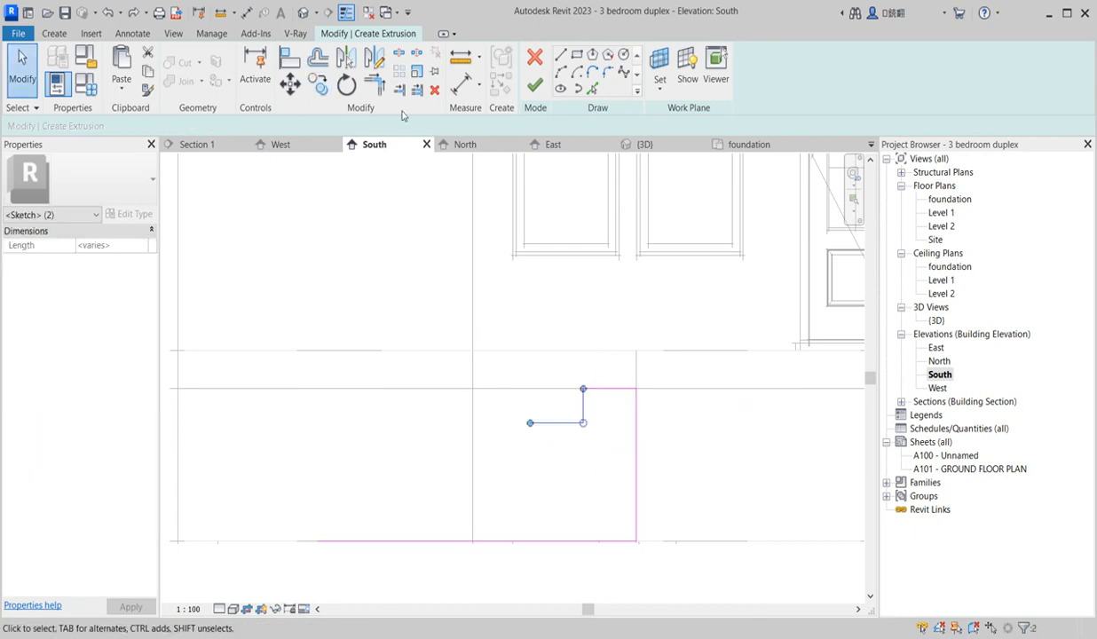
pyautogui.click(317, 84)
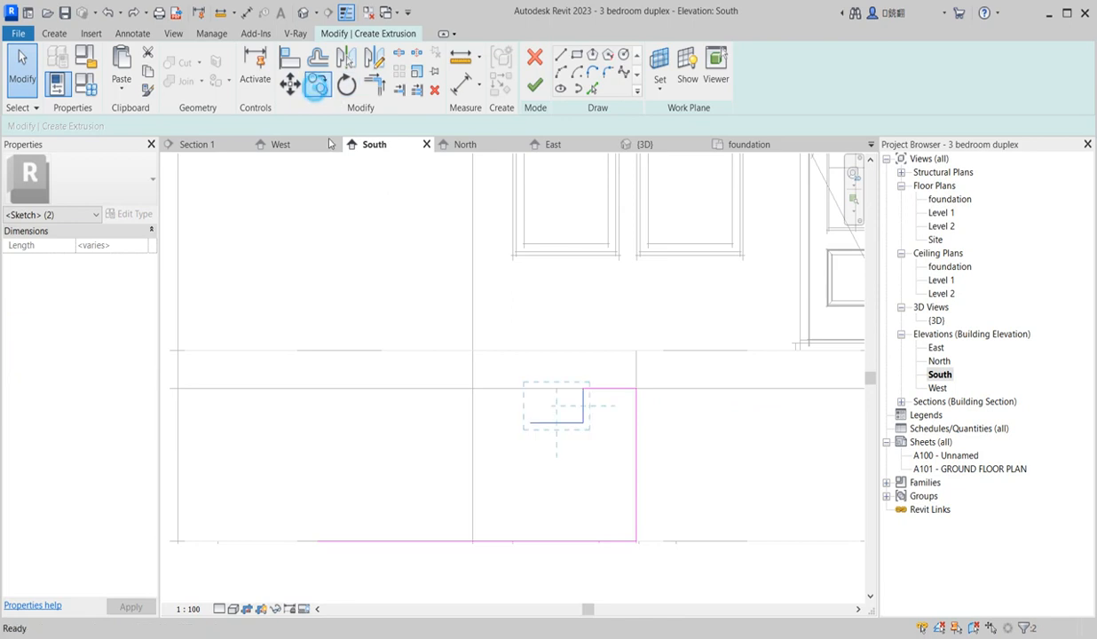
pyautogui.click(583, 389)
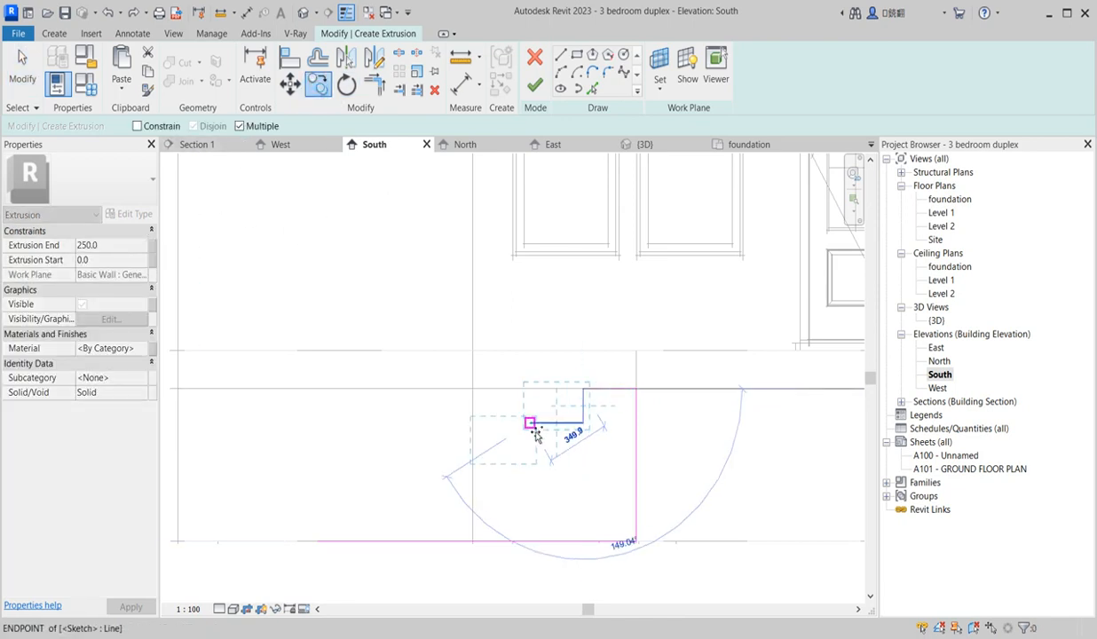
pyautogui.click(477, 462)
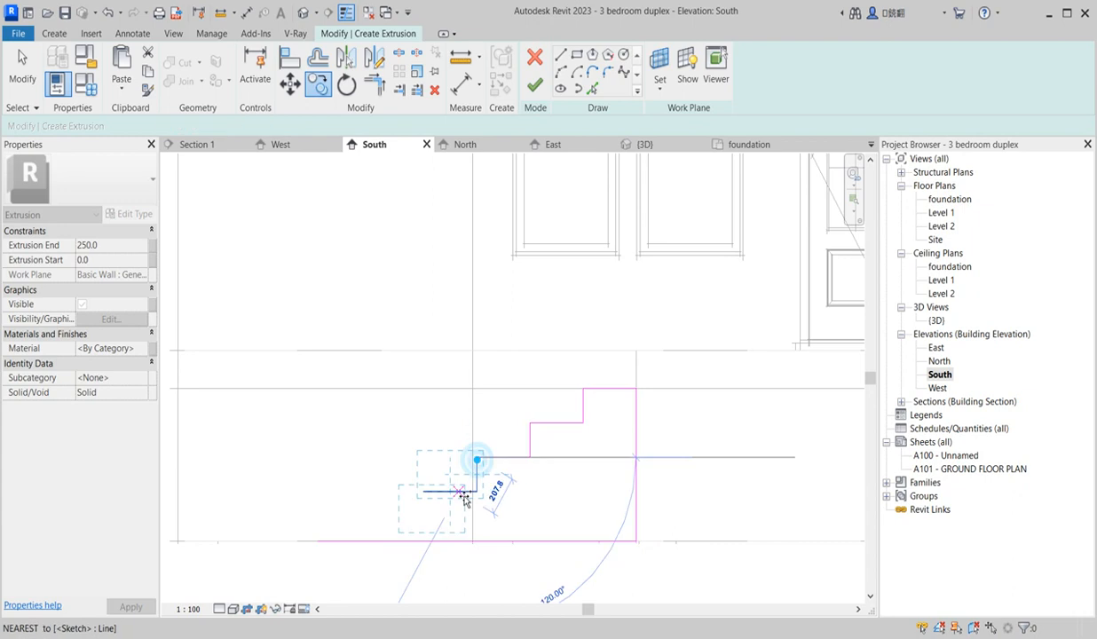
pyautogui.click(424, 494)
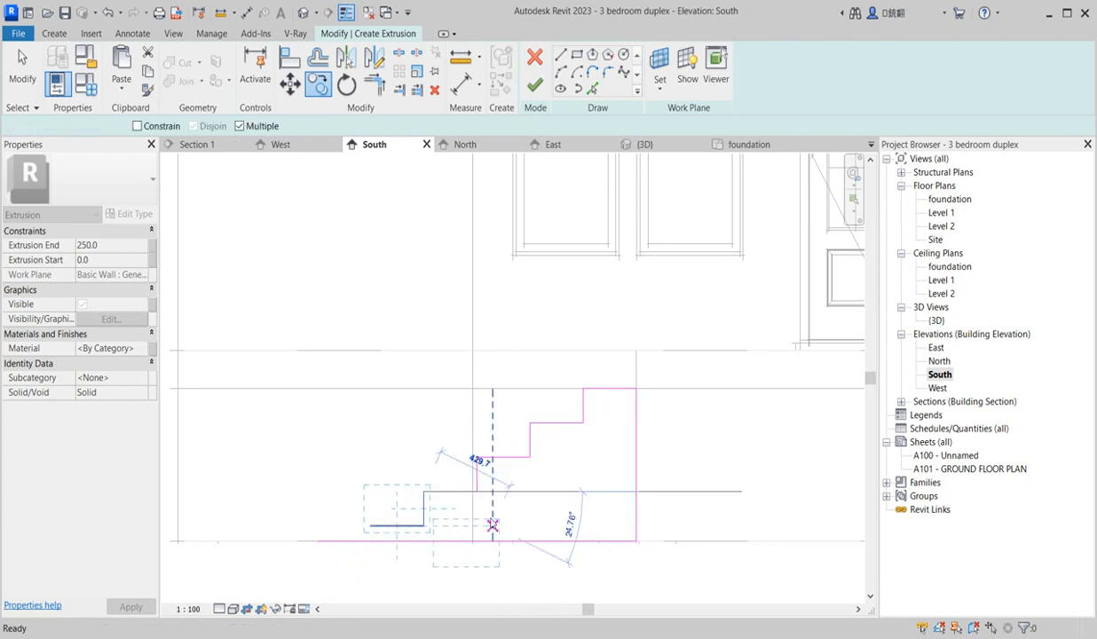
pyautogui.press('Escape')
pyautogui.press('Escape')
# Close the stair profile with a last riser down to the baseline, trim the baseline to it and finish the extrusion sketch.
pyautogui.scroll(2, 380, 555)
pyautogui.click(560, 55)
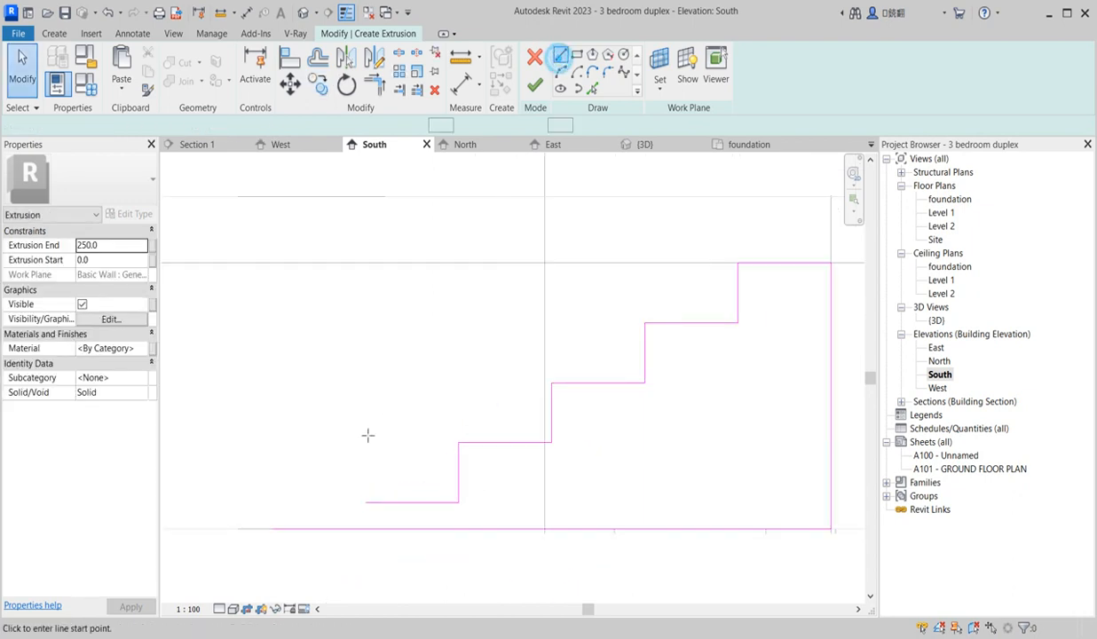
pyautogui.click(367, 503)
pyautogui.click(365, 529)
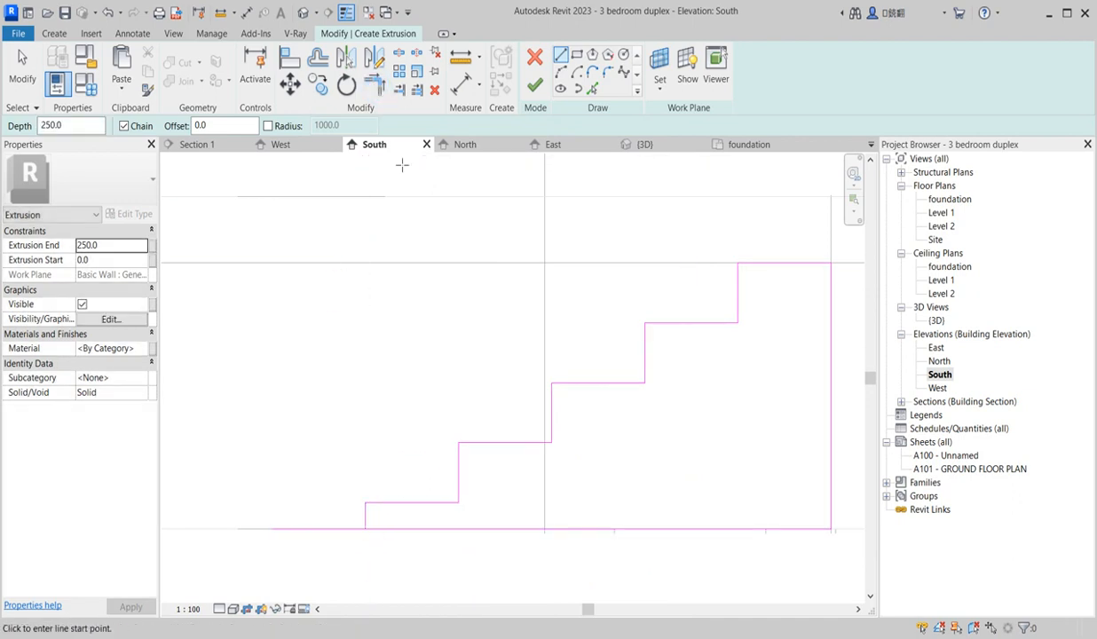
pyautogui.click(374, 84)
pyautogui.click(364, 519)
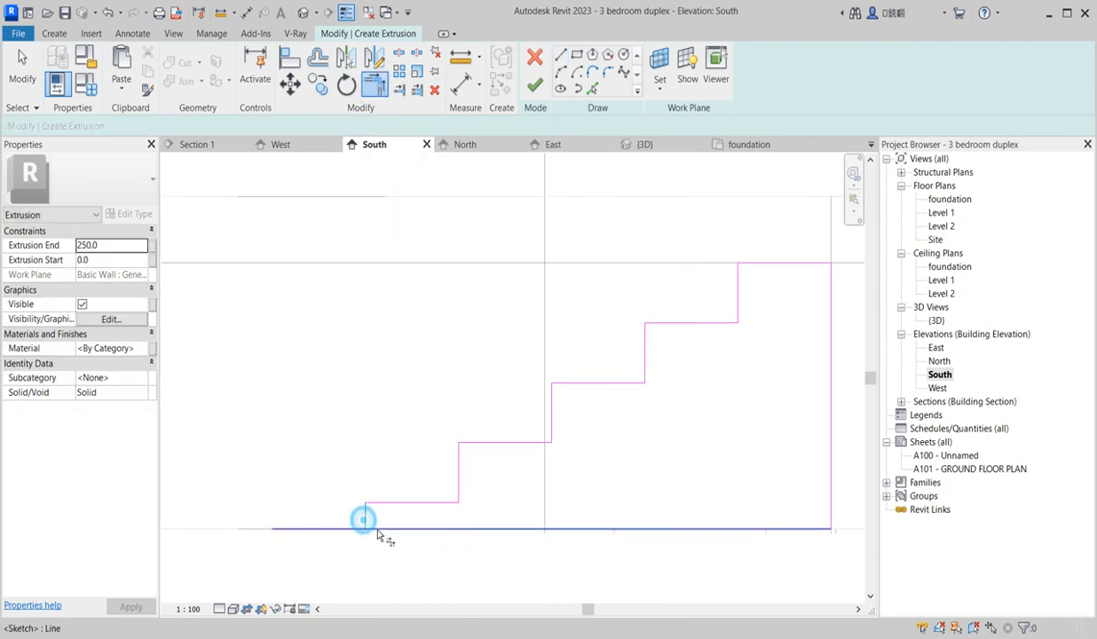
pyautogui.click(377, 529)
pyautogui.scroll(-4, 377, 529)
pyautogui.click(534, 84)
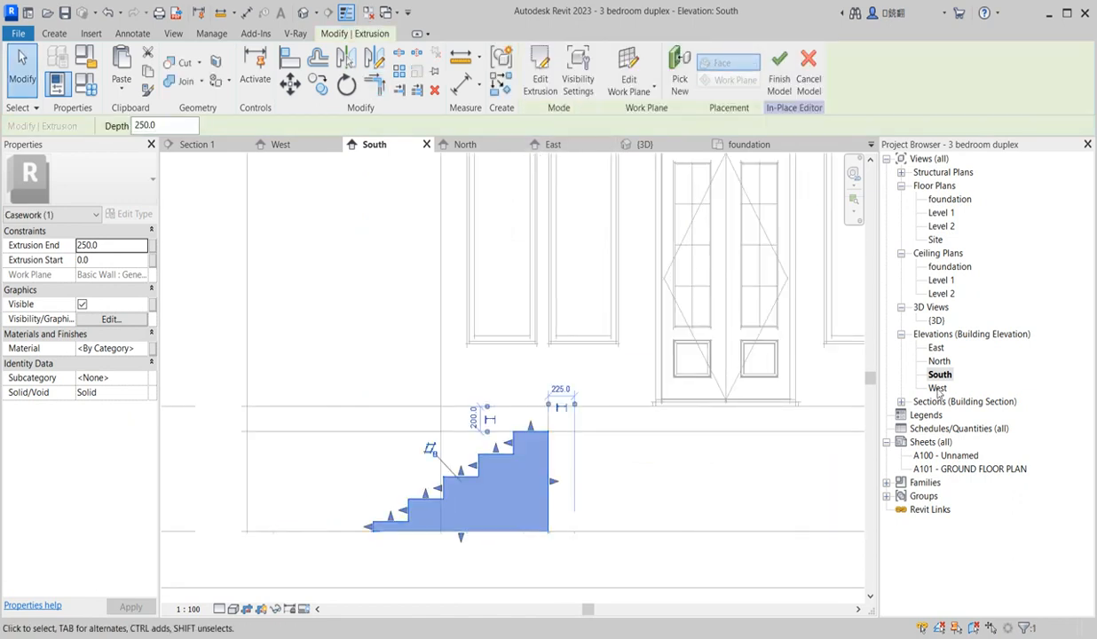
# In the 3D view, stretch the steps extrusion back along the porch's west side to the house wall and finish the in-place model.
pyautogui.doubleClick(935, 319)
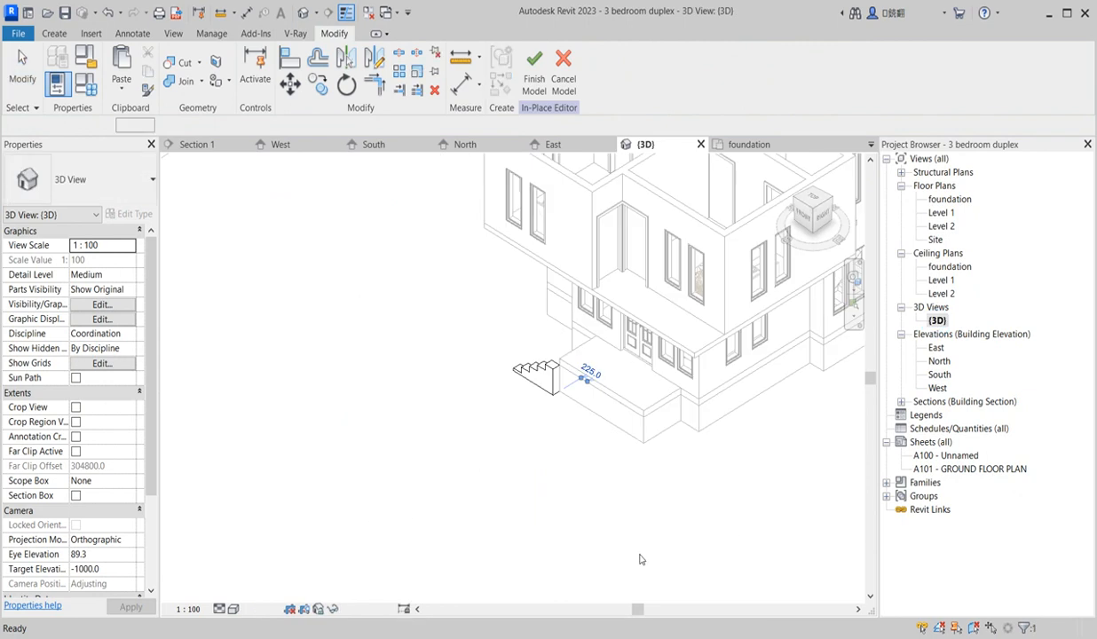
pyautogui.click(798, 207)
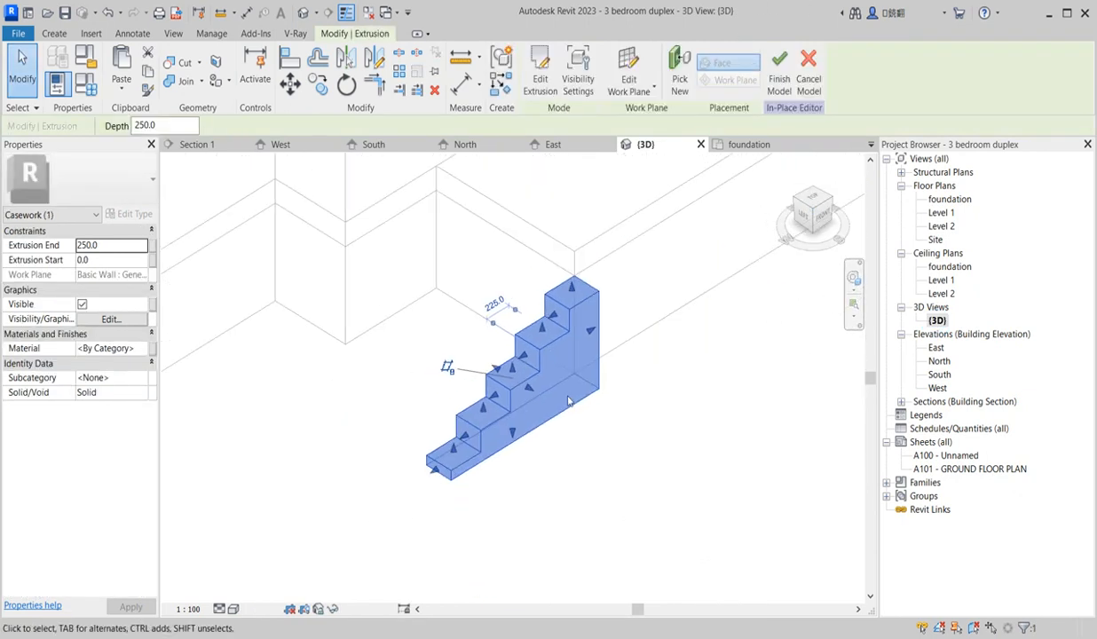
pyautogui.moveTo(497, 373); pyautogui.dragTo(361, 271)
pyautogui.moveTo(528, 386); pyautogui.dragTo(507, 372)
pyautogui.click(651, 499)
pyautogui.scroll(-6, 648, 495)
pyautogui.scroll(4, 641, 516)
pyautogui.scroll(-2, 530, 445)
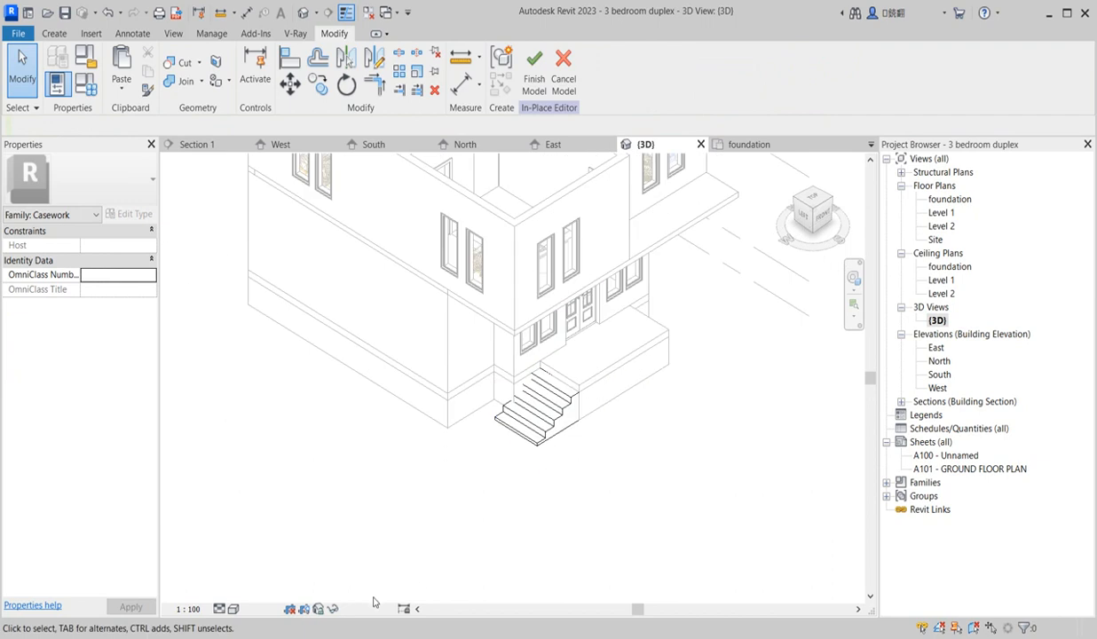
pyautogui.click(532, 63)
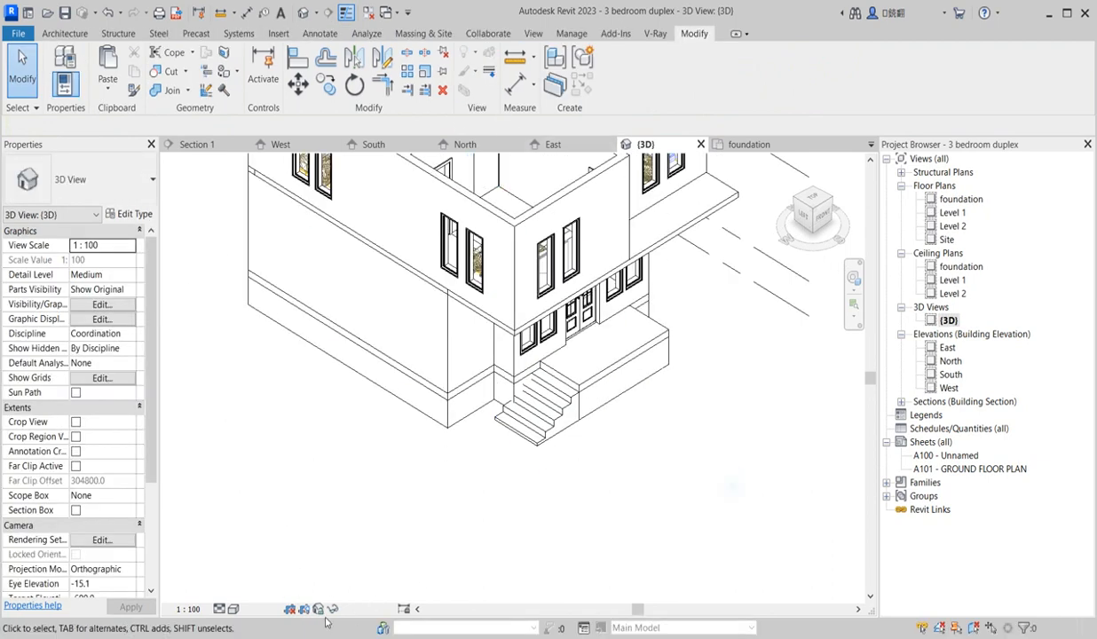
# Set the 3D view's visual style to Realistic.
pyautogui.click(403, 610)
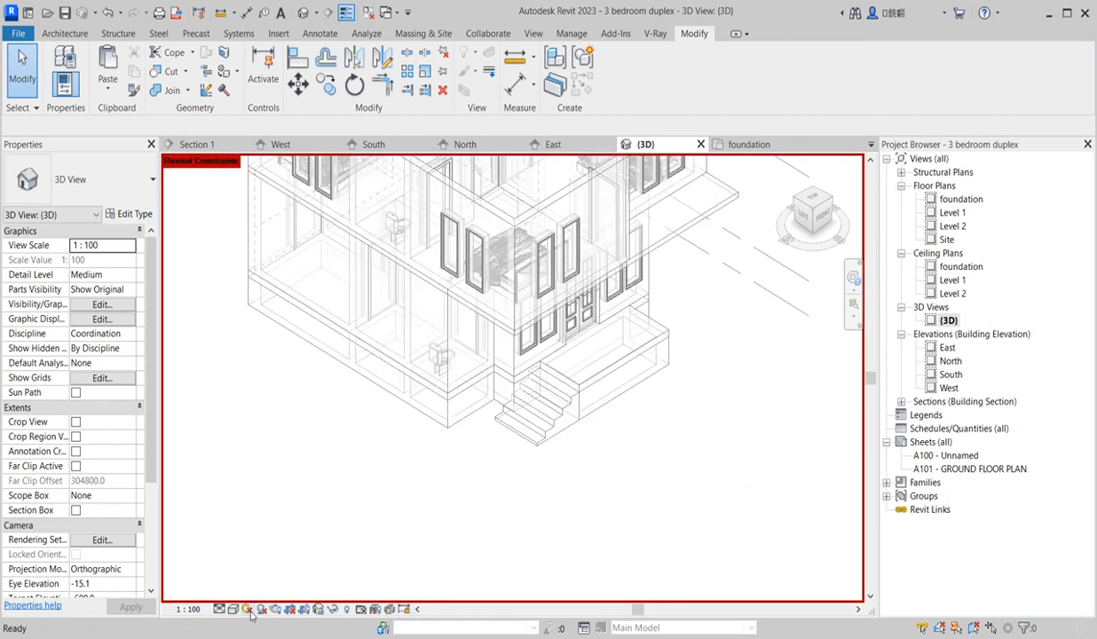
pyautogui.click(403, 610)
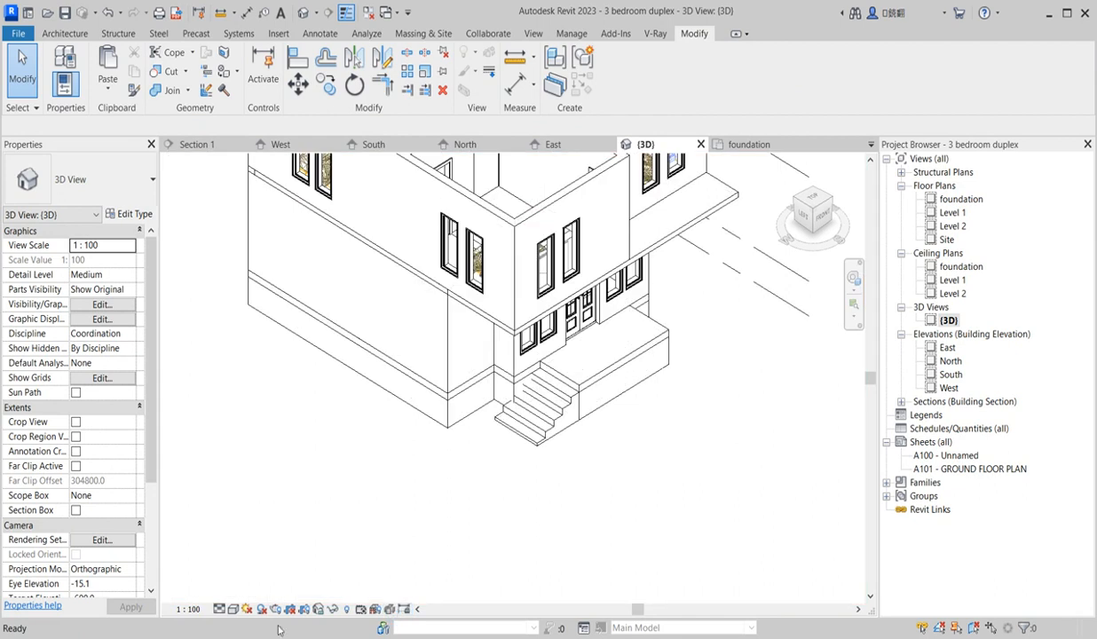
pyautogui.click(232, 609)
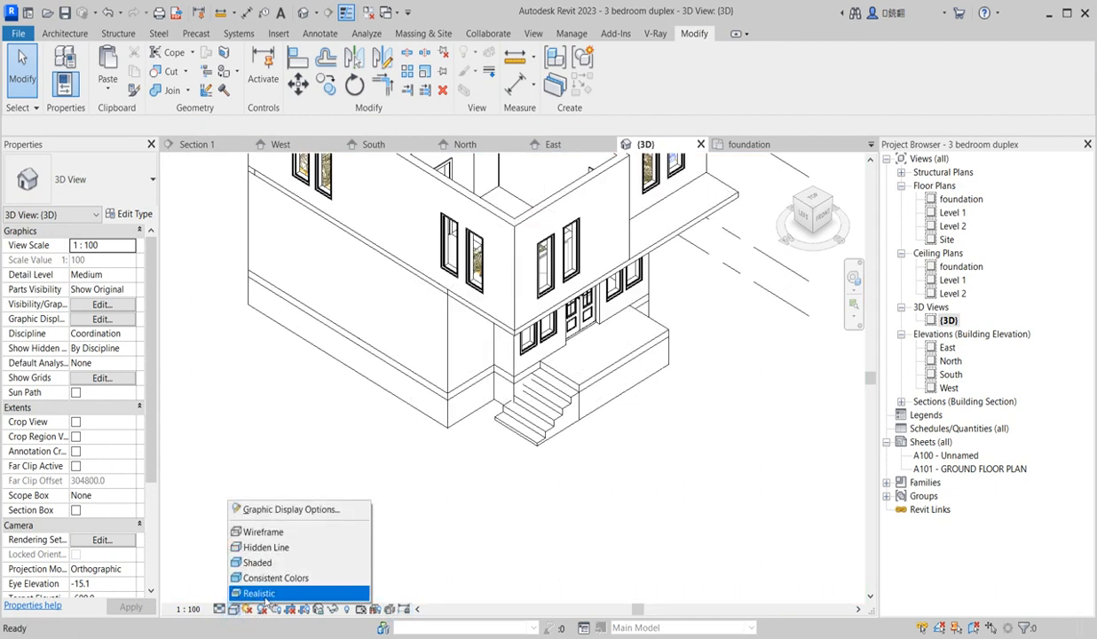
pyautogui.click(259, 592)
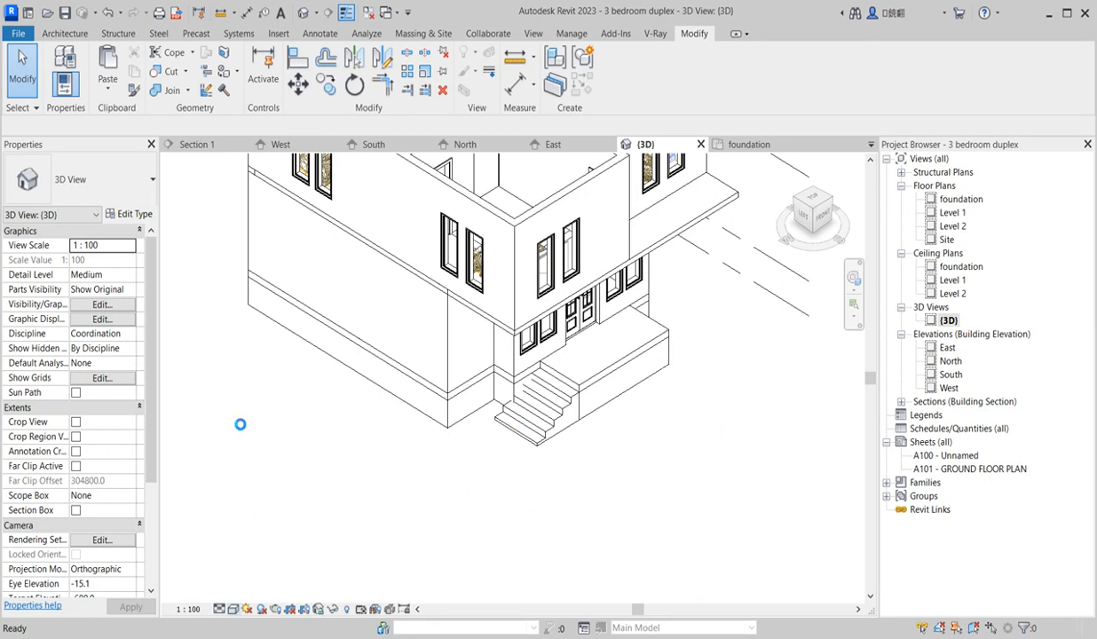
# Examine the entrance steps, porch and whole duplex from the front-left in the 3D view.
pyautogui.scroll(5, 501, 369)
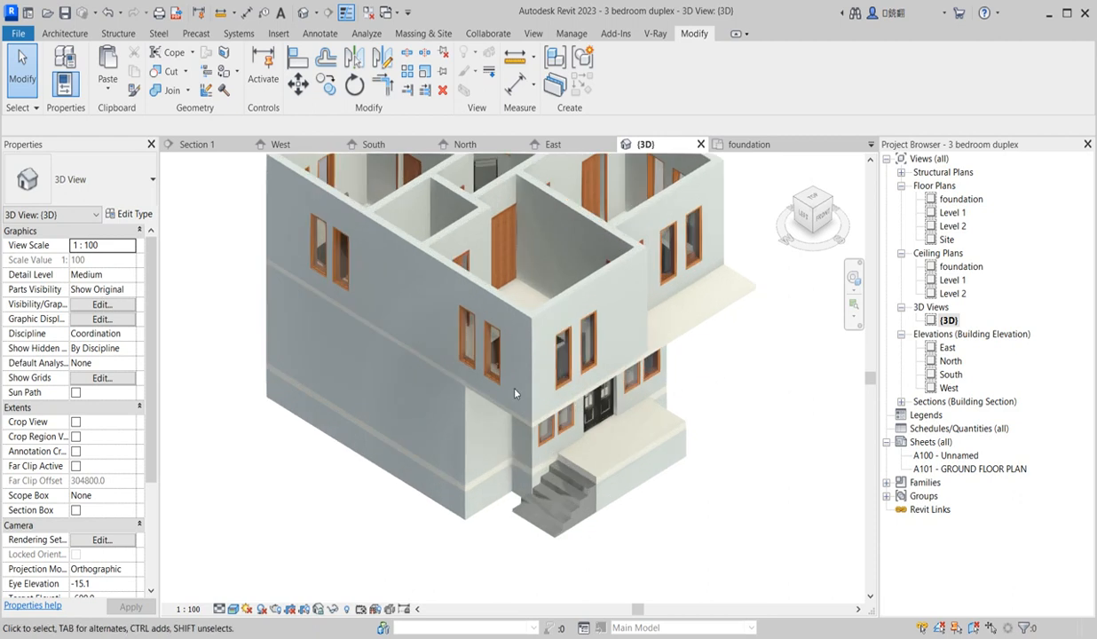
pyautogui.scroll(-5, 545, 485)
pyautogui.scroll(4, 559, 488)
pyautogui.scroll(-4, 569, 491)
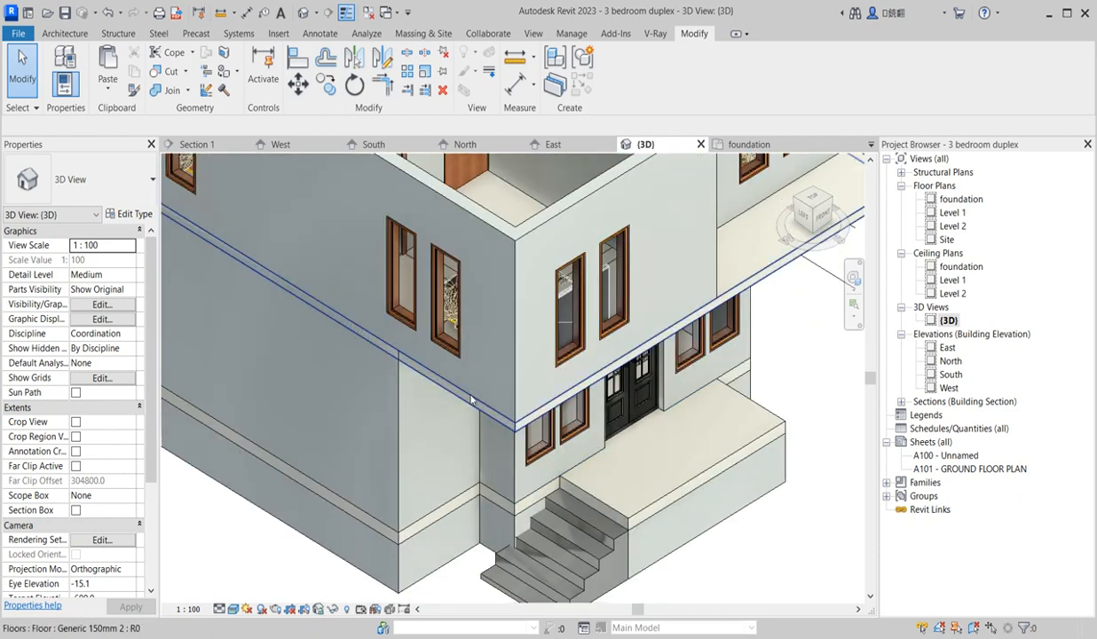
pyautogui.scroll(-4, 494, 500)
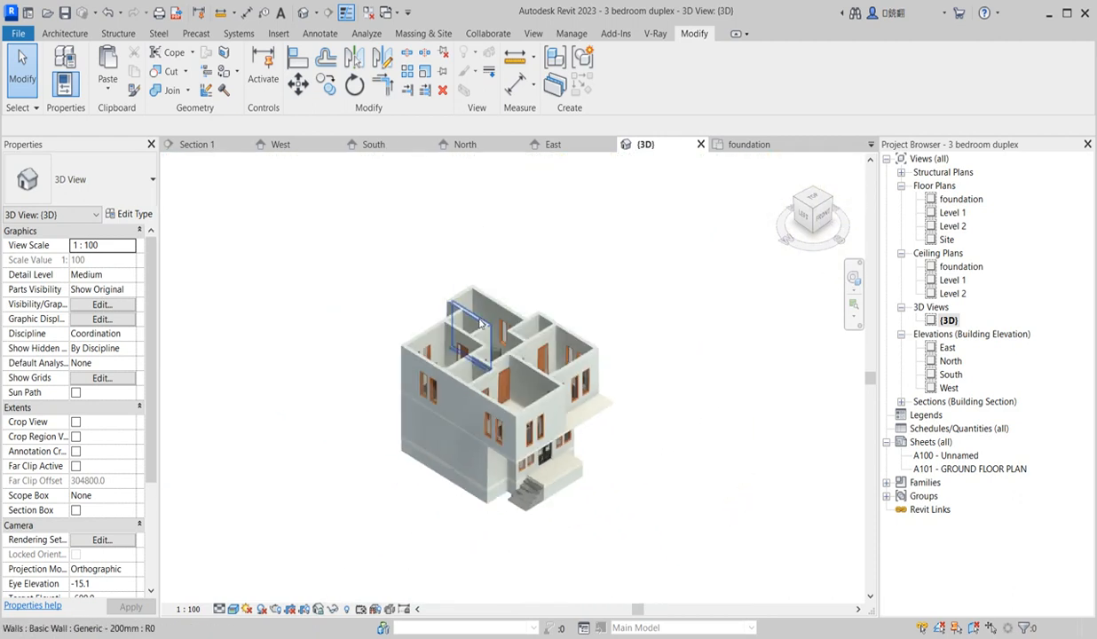
pyautogui.scroll(4, 532, 426)
pyautogui.scroll(-5, 489, 445)
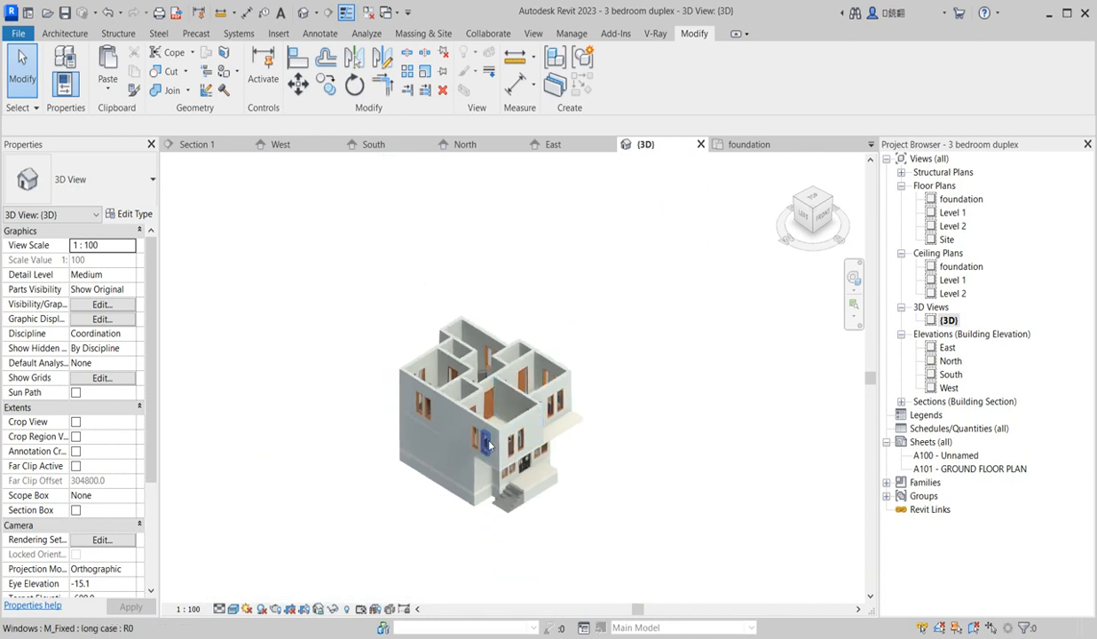
pyautogui.scroll(3, 488, 447)
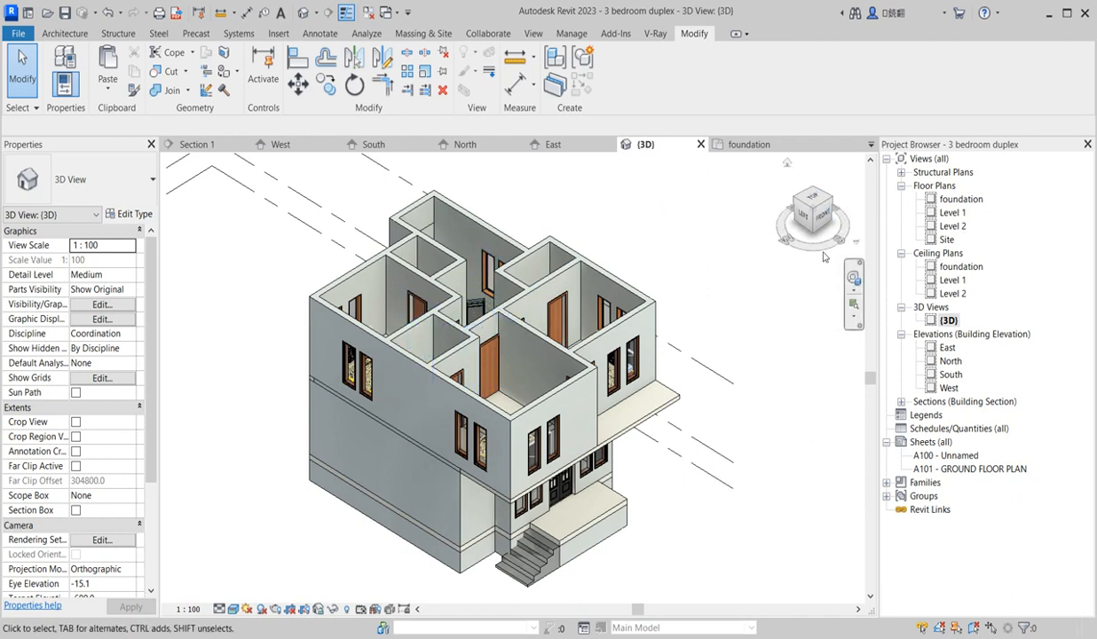
# Examine the duplex from the rear and from above, and return the 3D view to its home orientation.
pyautogui.click(815, 193)
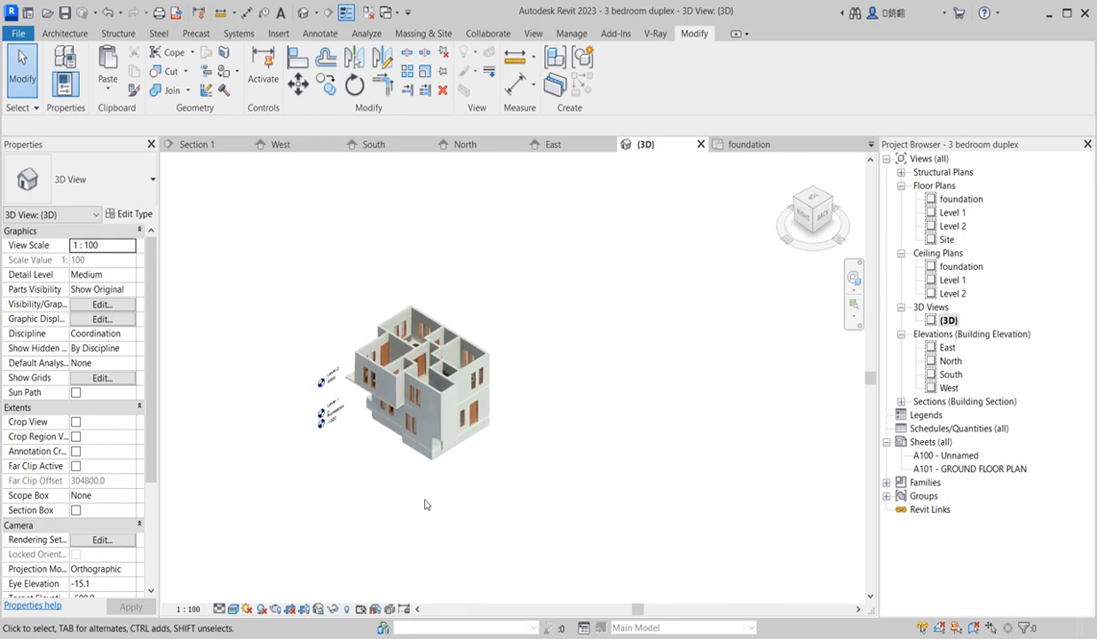
pyautogui.click(819, 228)
pyautogui.keyDown('shift'); pyautogui.moveTo(185, 241); pyautogui.dragTo(853, 226, button='middle'); pyautogui.keyUp('shift')
pyautogui.moveTo(854, 226); pyautogui.dragTo(812, 252)
pyautogui.scroll(-1, 849, 419)
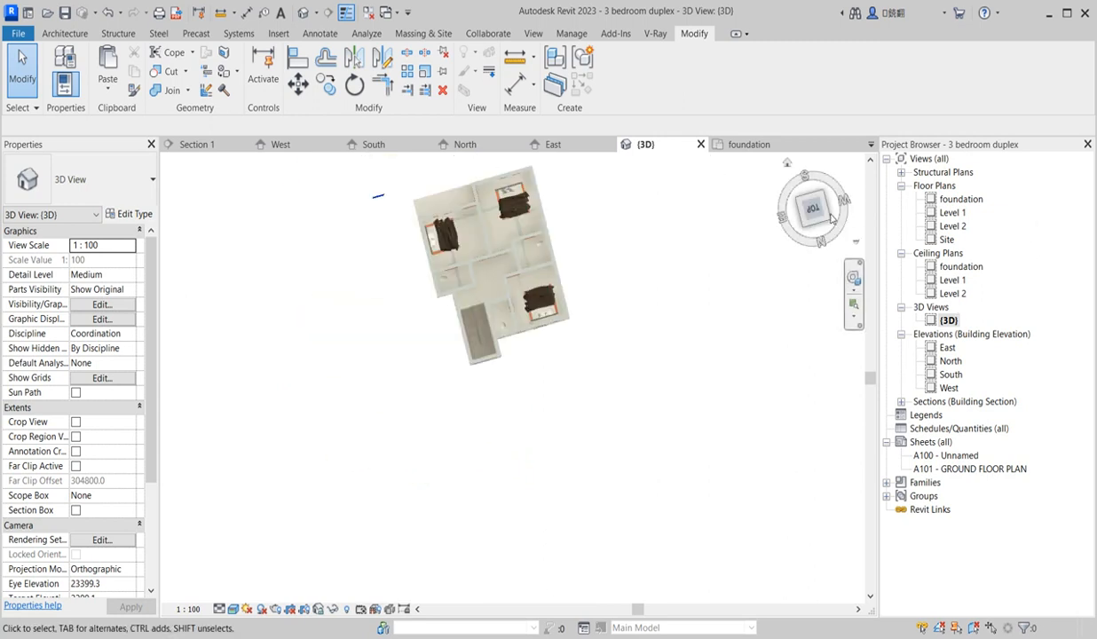
pyautogui.moveTo(805, 216); pyautogui.dragTo(798, 184)
pyautogui.scroll(2, 487, 328)
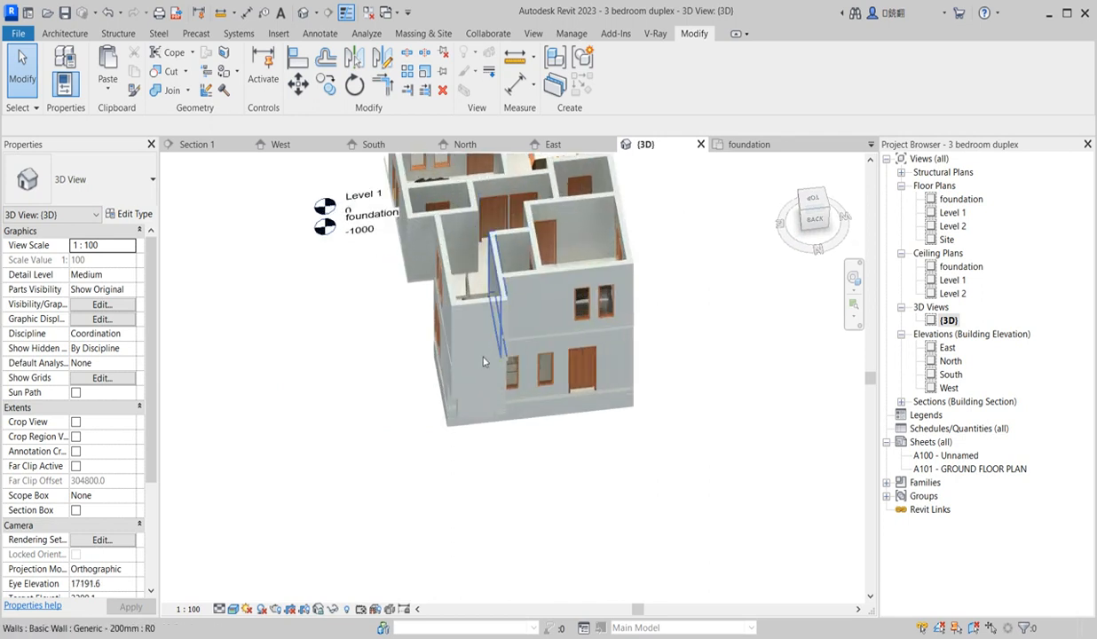
pyautogui.scroll(-3, 495, 290)
pyautogui.click(825, 207)
pyautogui.click(789, 164)
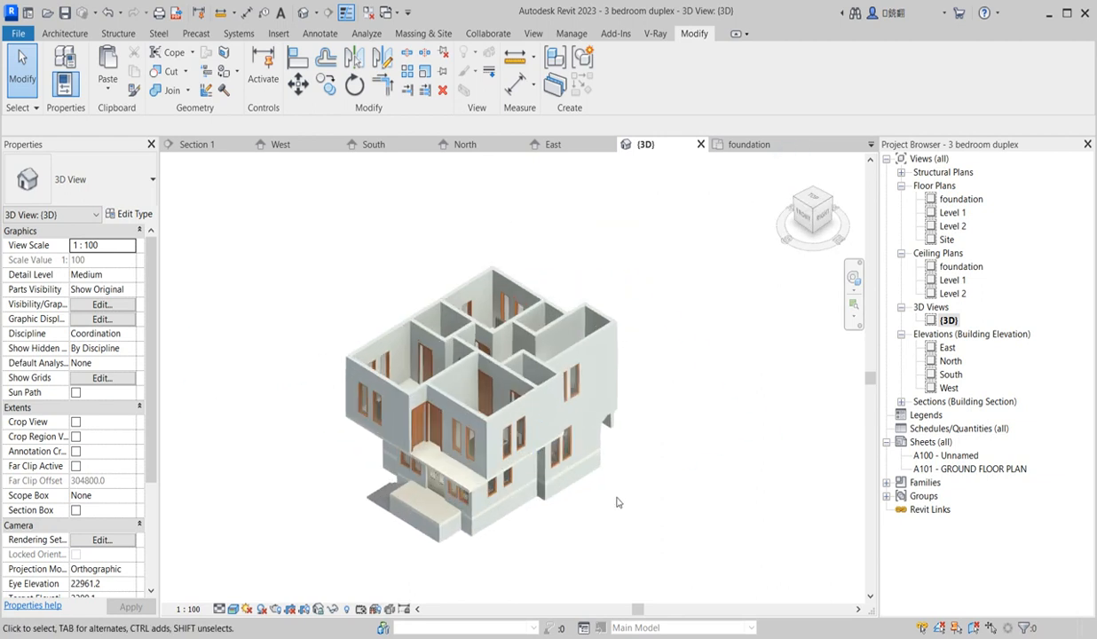